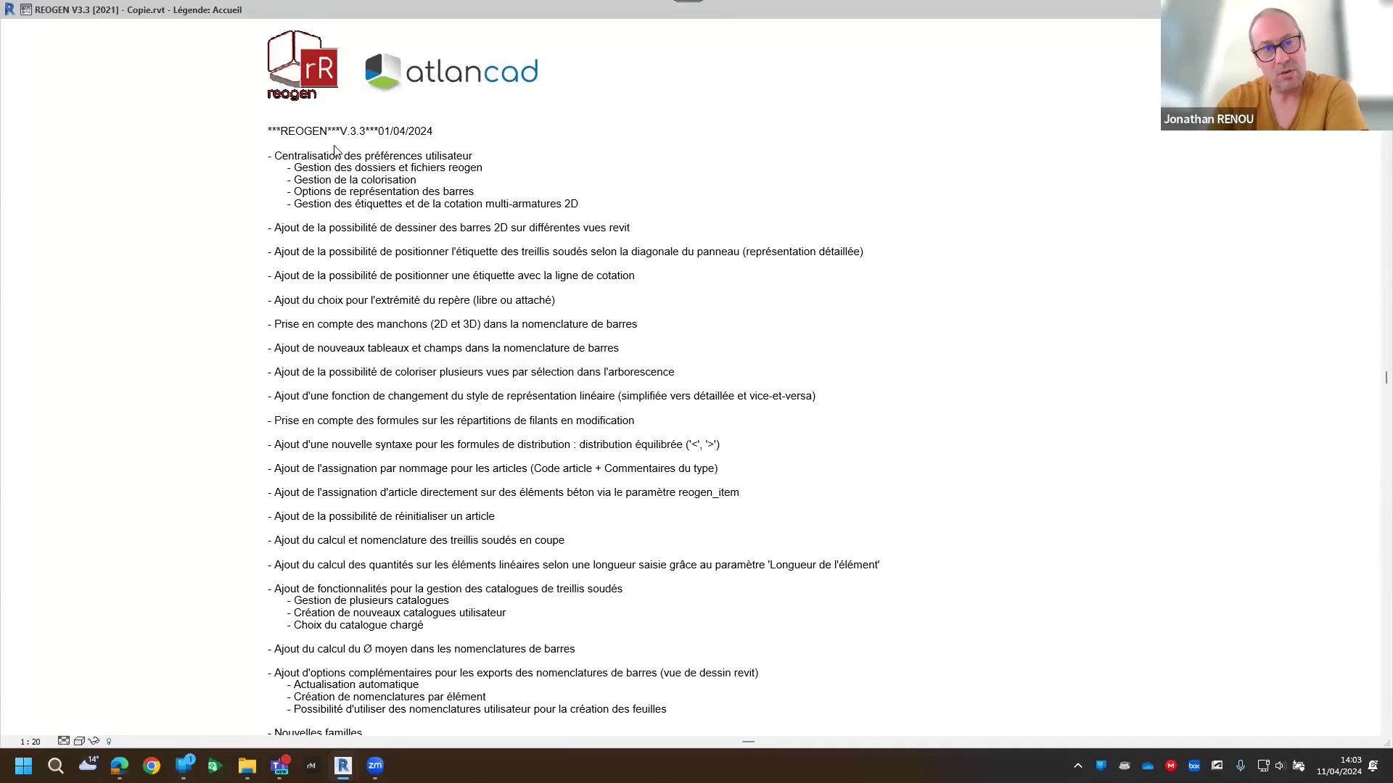
Read through the REOGEN V.3.3 release notes in the Accueil legend, from user preferences down to performance improvements
{"action": "scroll", "coordinate": [337, 149], "scroll_direction": "up", "scroll_amount": 3}
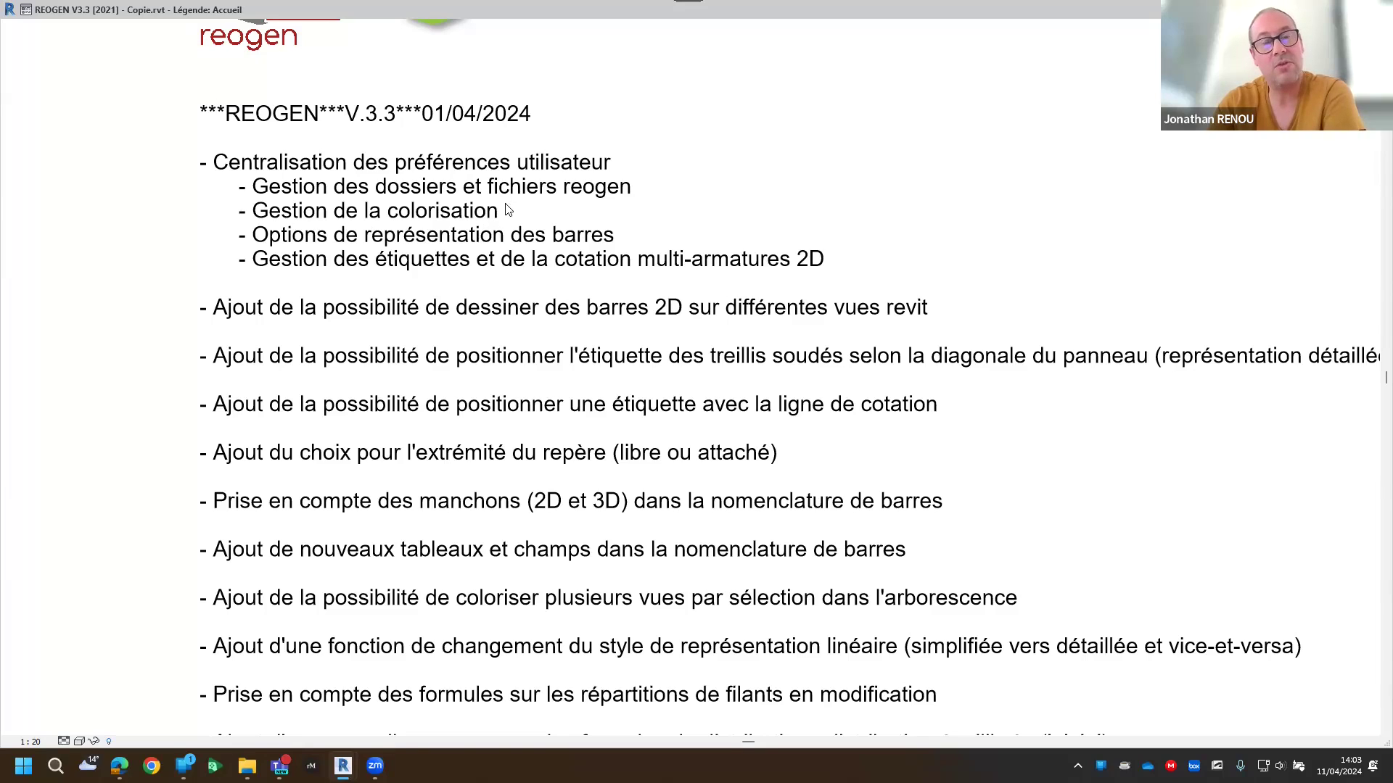
{"action": "scroll", "coordinate": [547, 207], "scroll_direction": "down", "scroll_amount": 2}
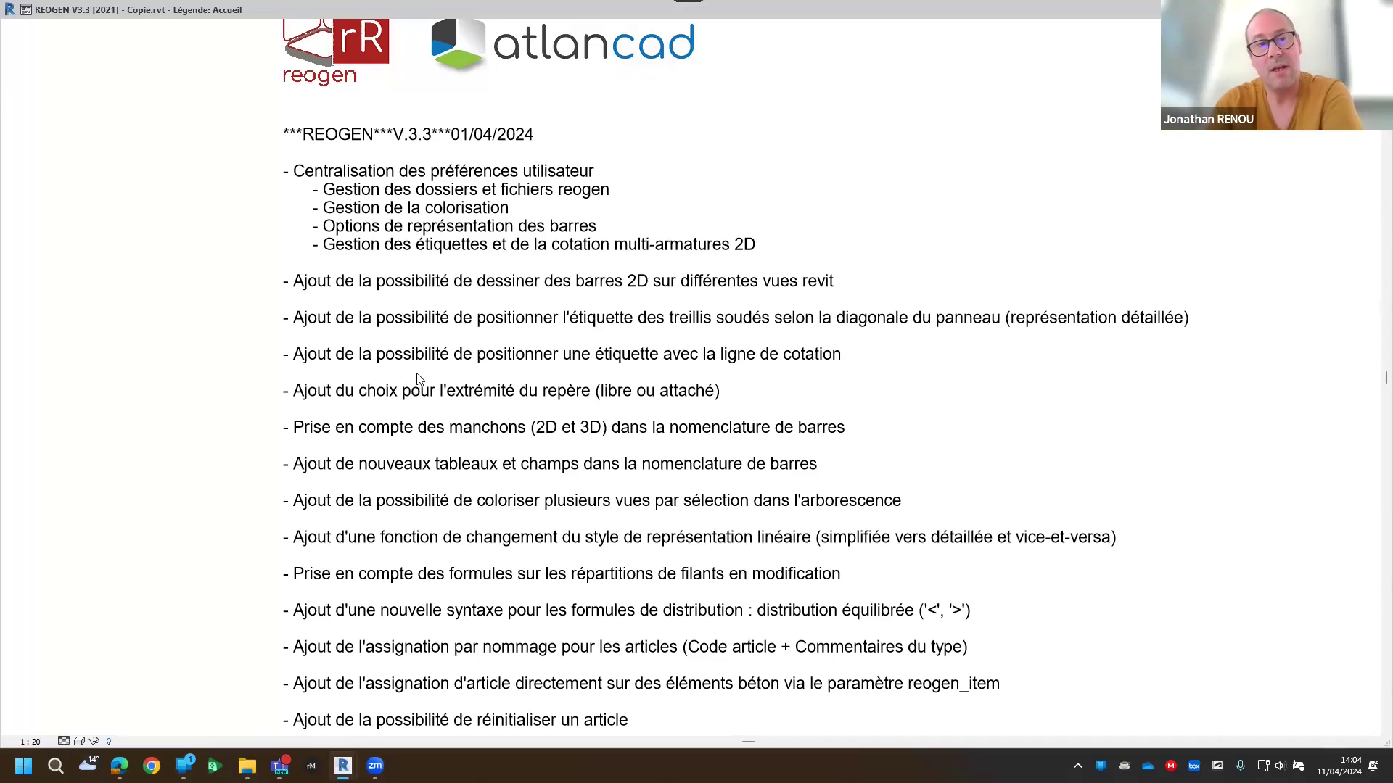
{"action": "middle_click_drag", "start_coordinate": [591, 316], "coordinate": [486, 320]}
{"action": "middle_click_drag", "start_coordinate": [553, 291], "coordinate": [536, 291]}
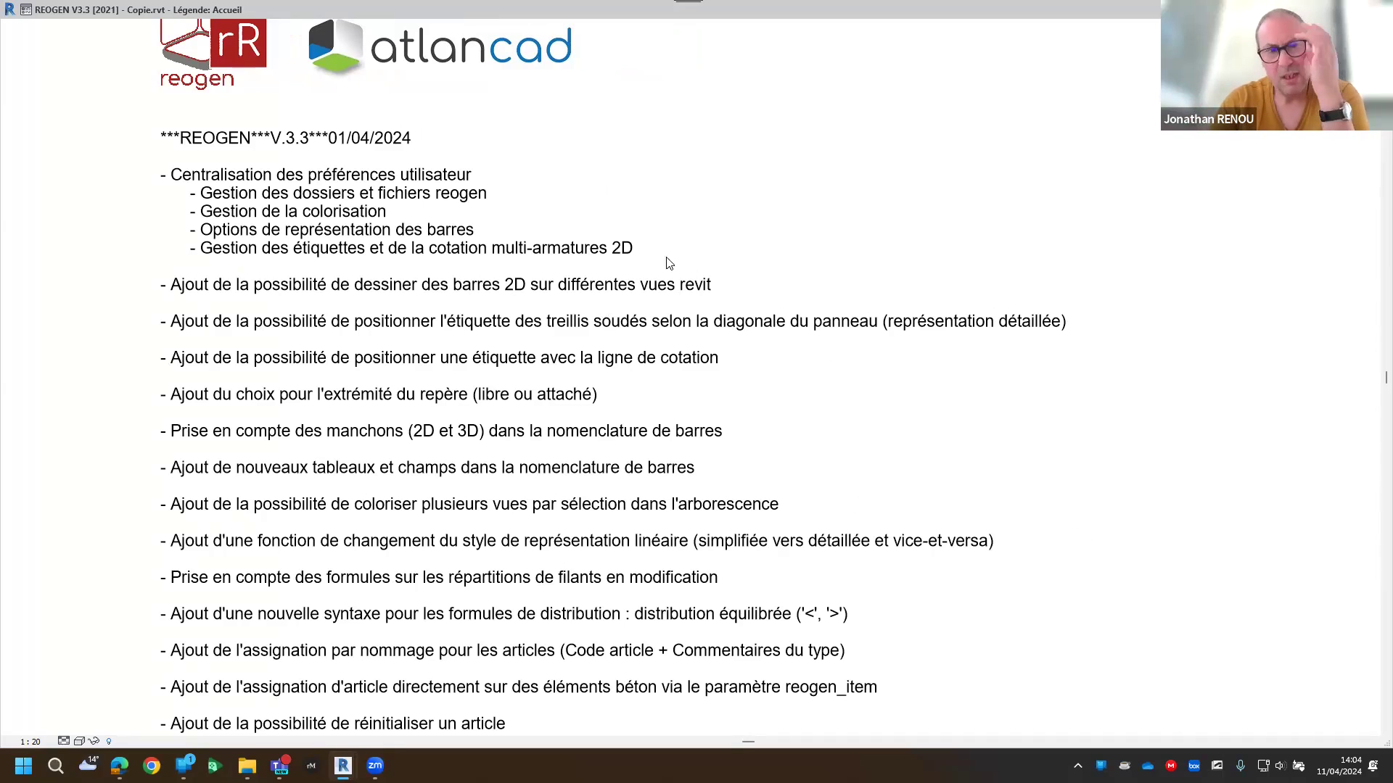
{"action": "scroll", "coordinate": [582, 287], "scroll_direction": "down", "scroll_amount": 2}
{"action": "scroll", "coordinate": [559, 287], "scroll_direction": "down", "scroll_amount": 1}
{"action": "scroll", "coordinate": [477, 330], "scroll_direction": "up", "scroll_amount": 1}
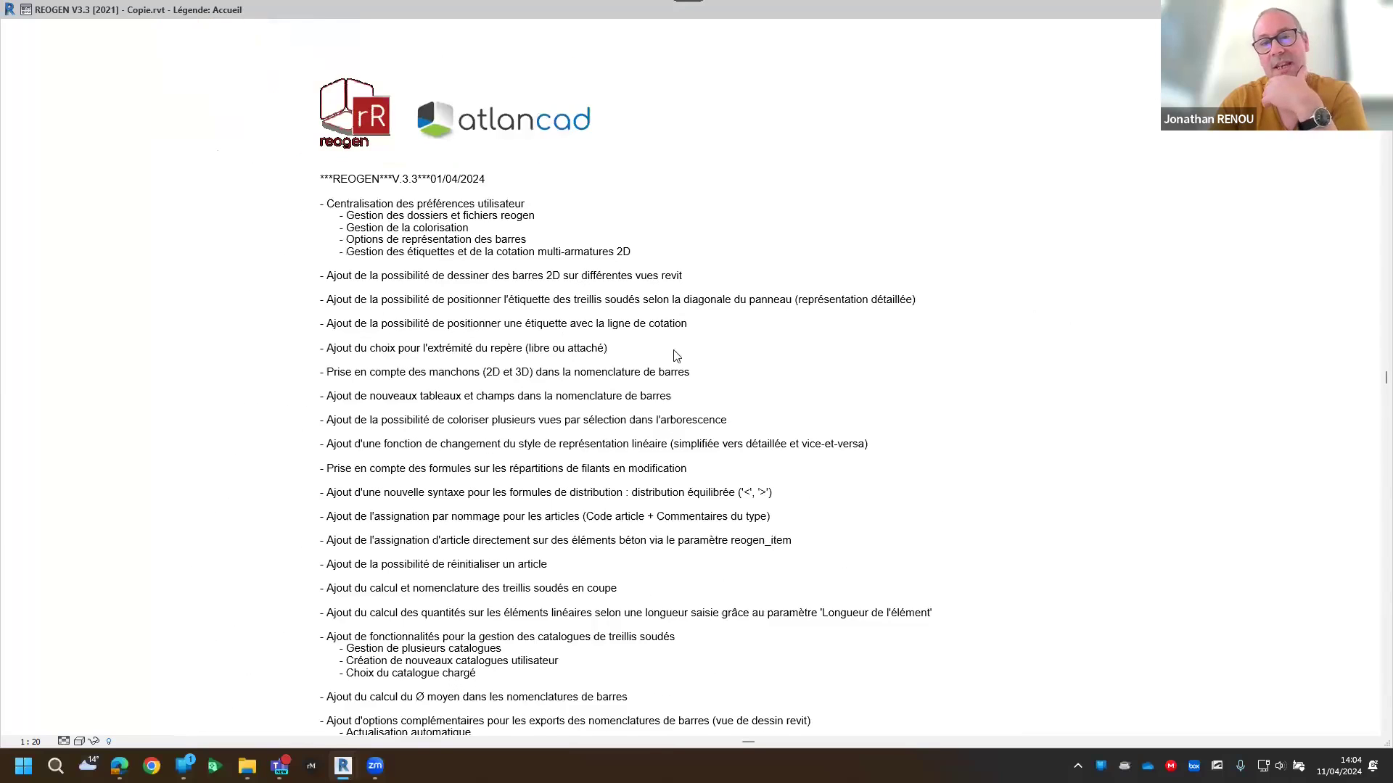
{"action": "scroll", "coordinate": [678, 356], "scroll_direction": "up", "scroll_amount": 1}
{"action": "middle_click_drag", "start_coordinate": [625, 406], "coordinate": [559, 280]}
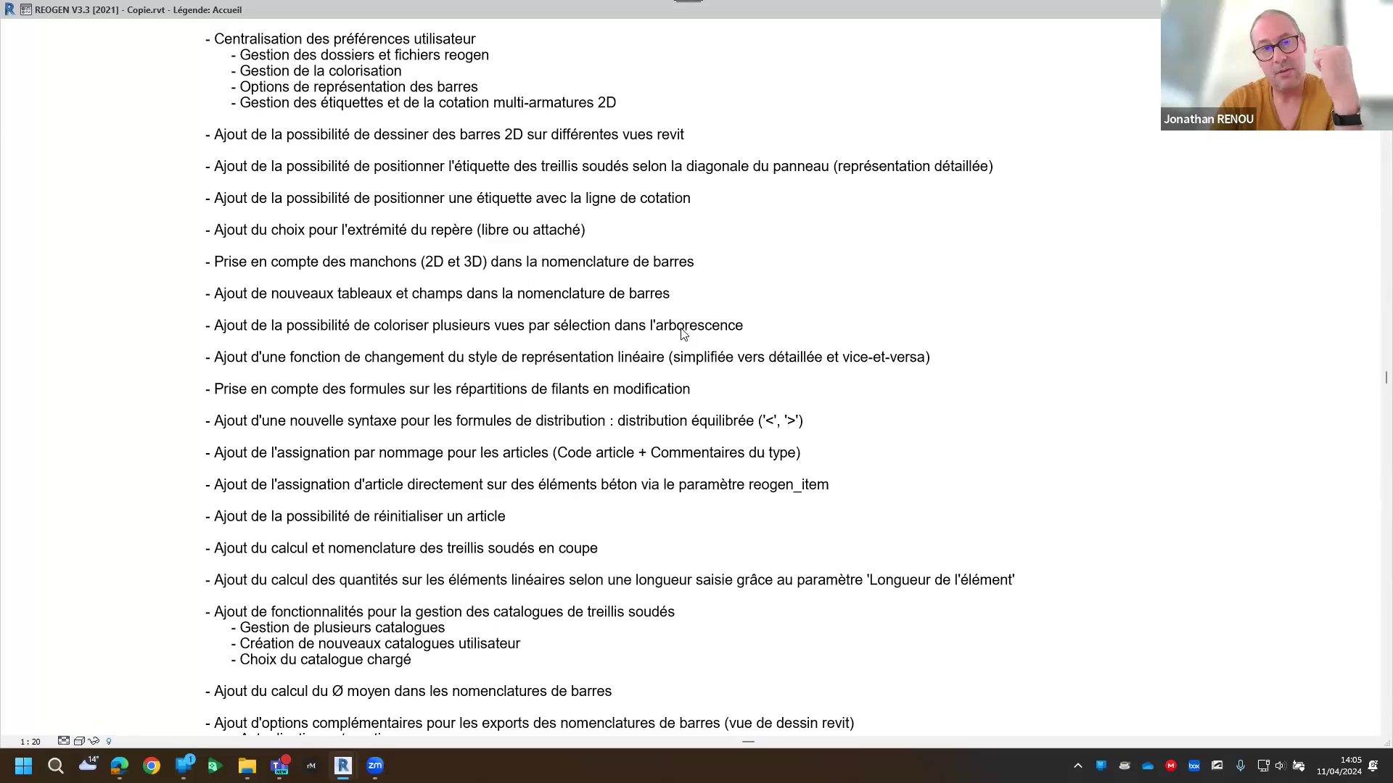
{"action": "middle_click_drag", "start_coordinate": [591, 428], "coordinate": [601, 349]}
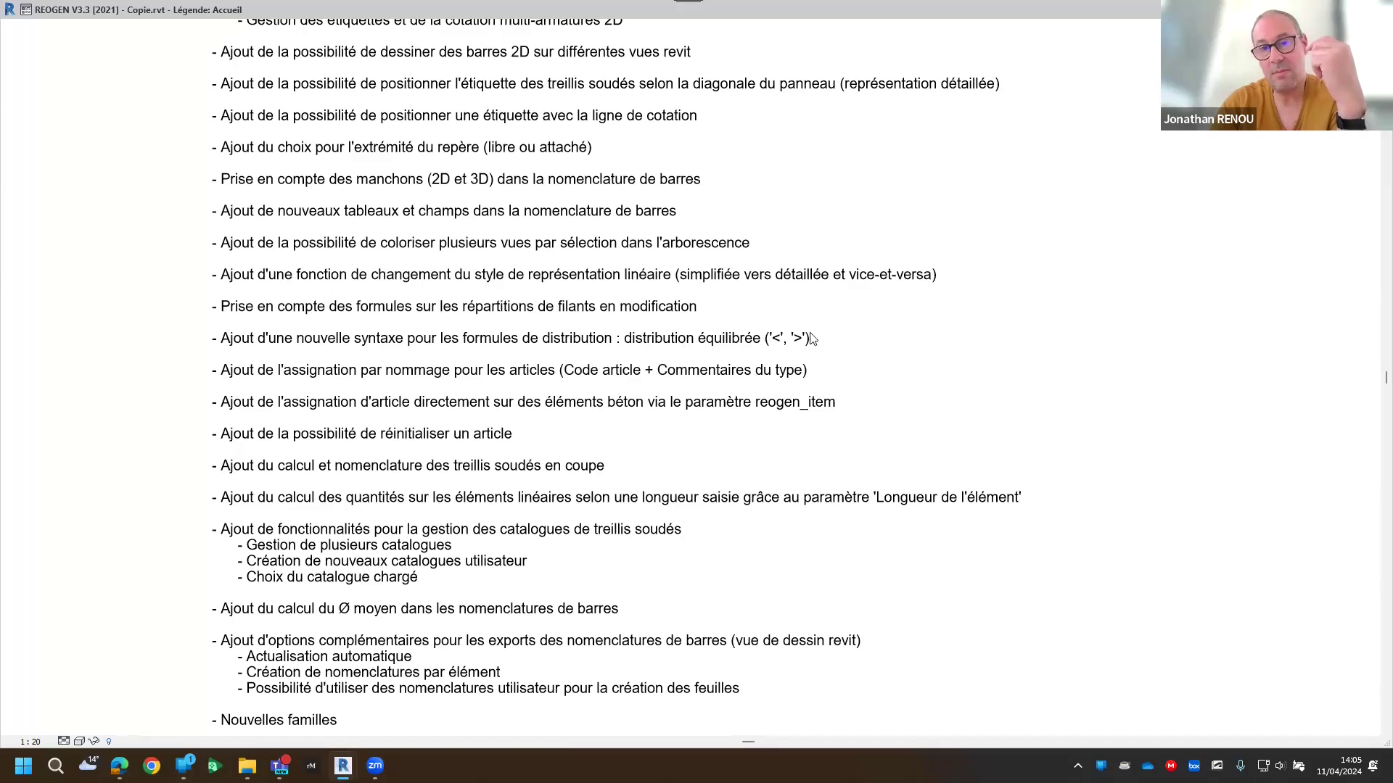
{"action": "middle_click_drag", "start_coordinate": [591, 342], "coordinate": [603, 301]}
{"action": "middle_click_drag", "start_coordinate": [477, 252], "coordinate": [490, 205]}
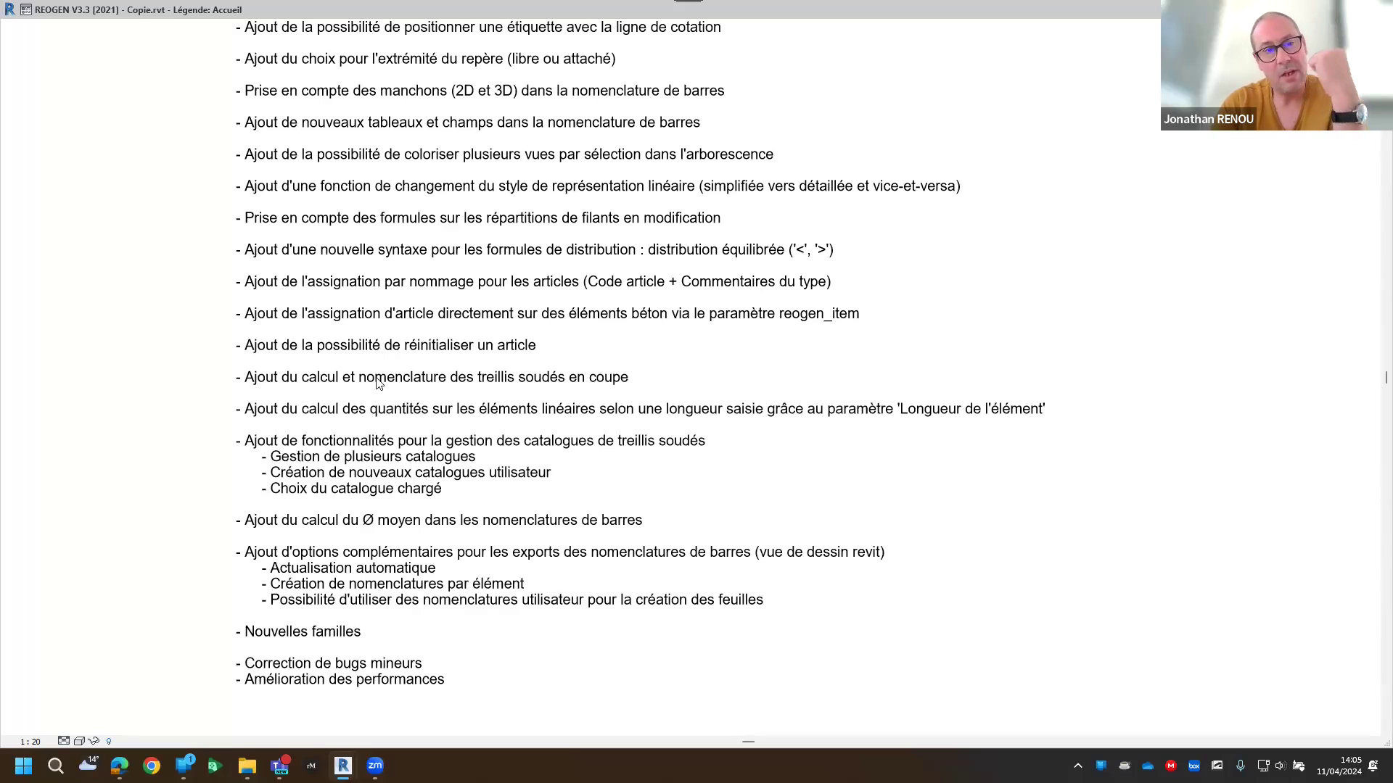
{"action": "middle_click_drag", "start_coordinate": [466, 392], "coordinate": [499, 332]}
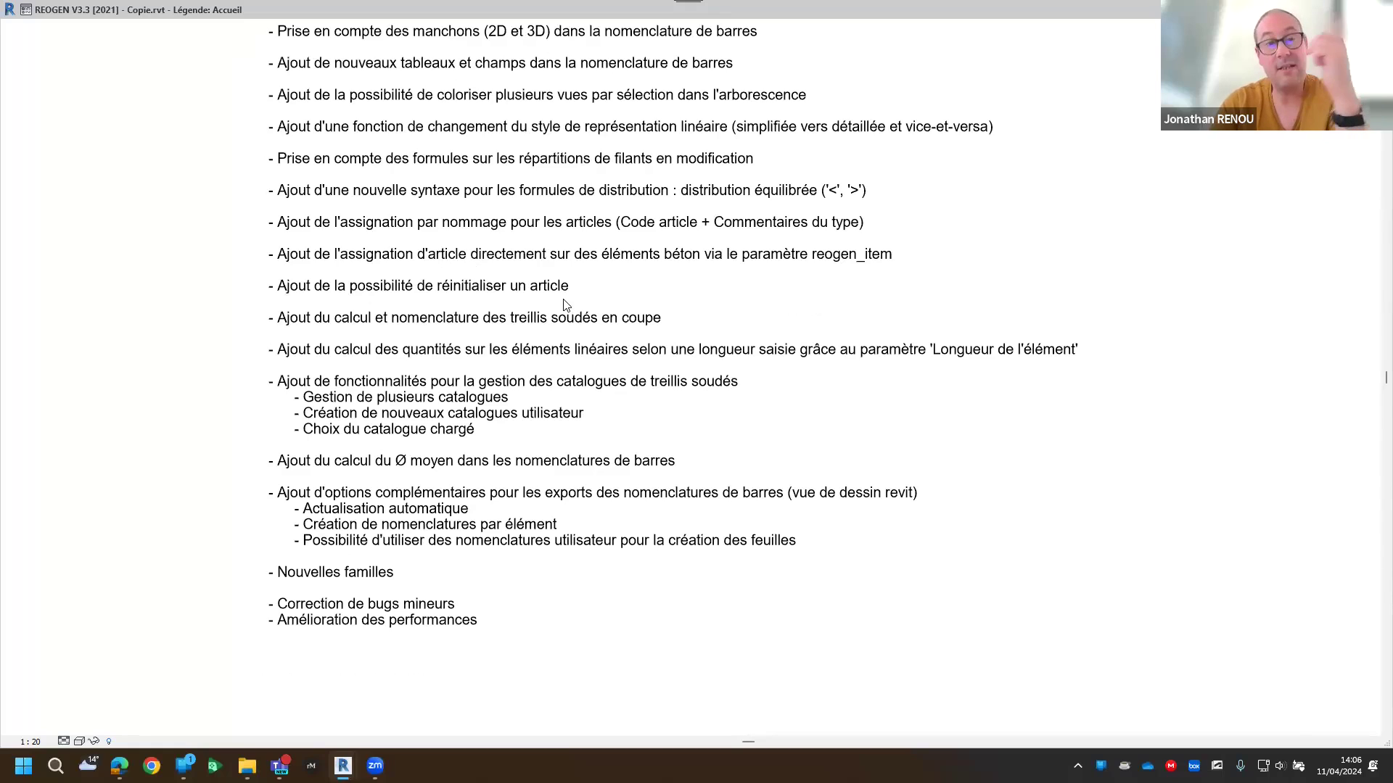
{"action": "middle_click_drag", "start_coordinate": [580, 415], "coordinate": [570, 308]}
{"action": "middle_click_drag", "start_coordinate": [689, 245], "coordinate": [684, 201]}
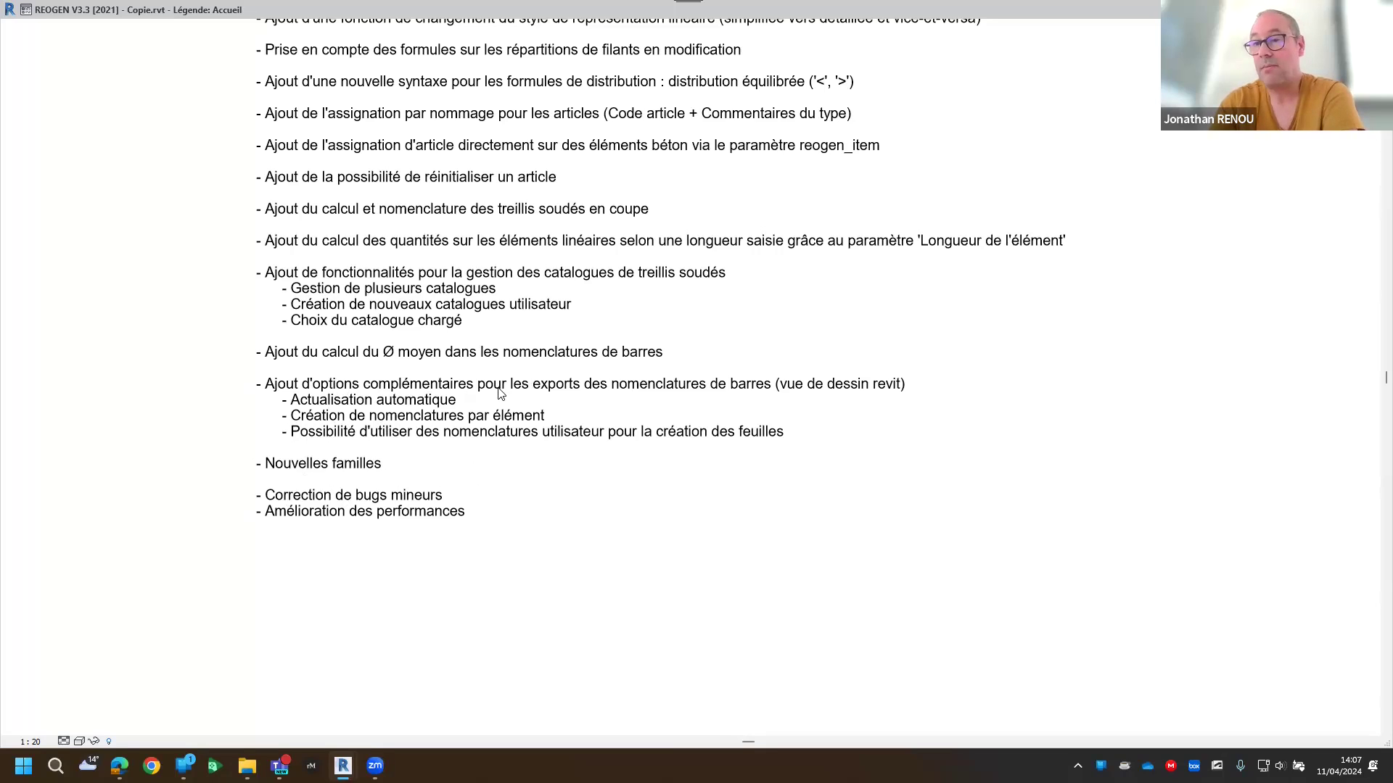
{"action": "scroll", "coordinate": [499, 396], "scroll_direction": "down", "scroll_amount": 5}
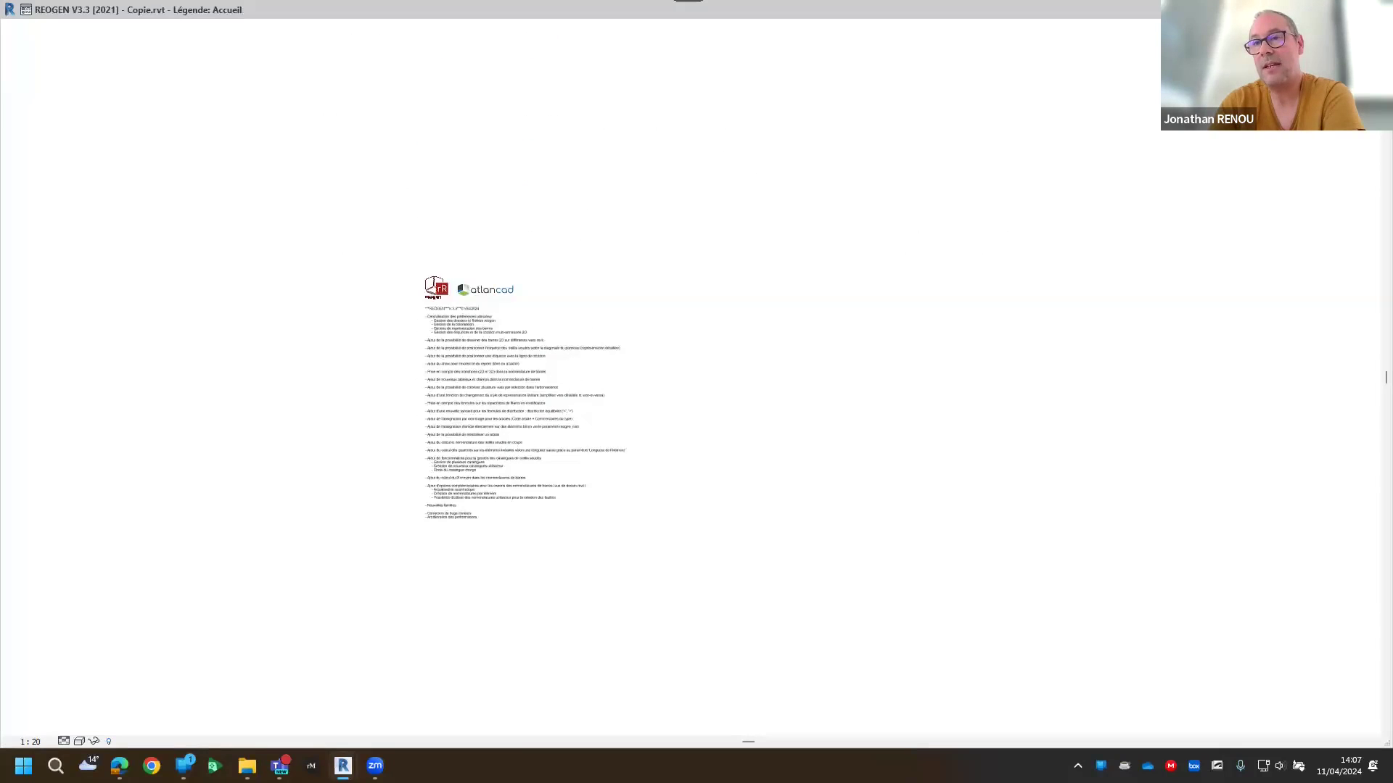
Close the Accueil legend and dismiss the save reminder without saving the project
{"action": "left_click", "coordinate": [1377, 9]}
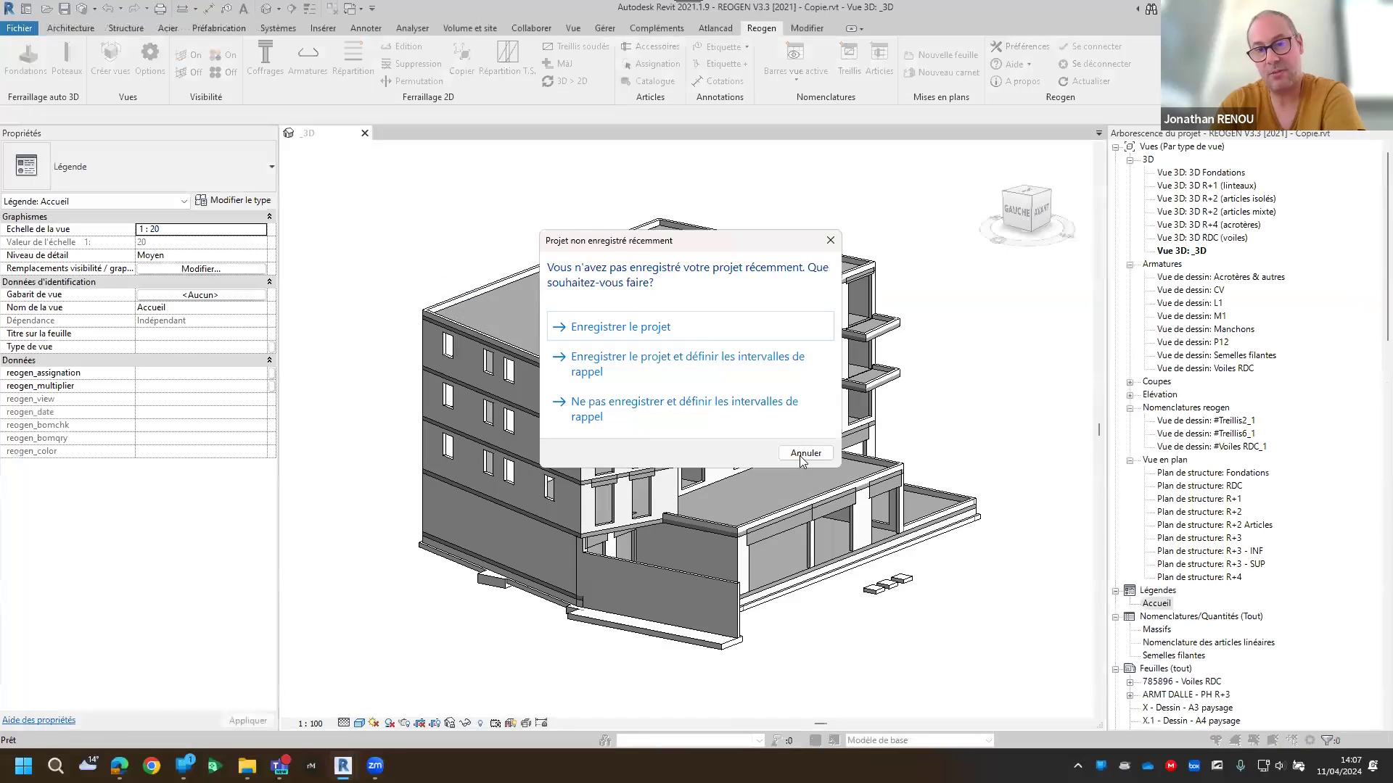
{"action": "left_click", "coordinate": [805, 457]}
{"action": "middle_click_drag", "start_coordinate": [933, 452], "coordinate": [883, 483]}
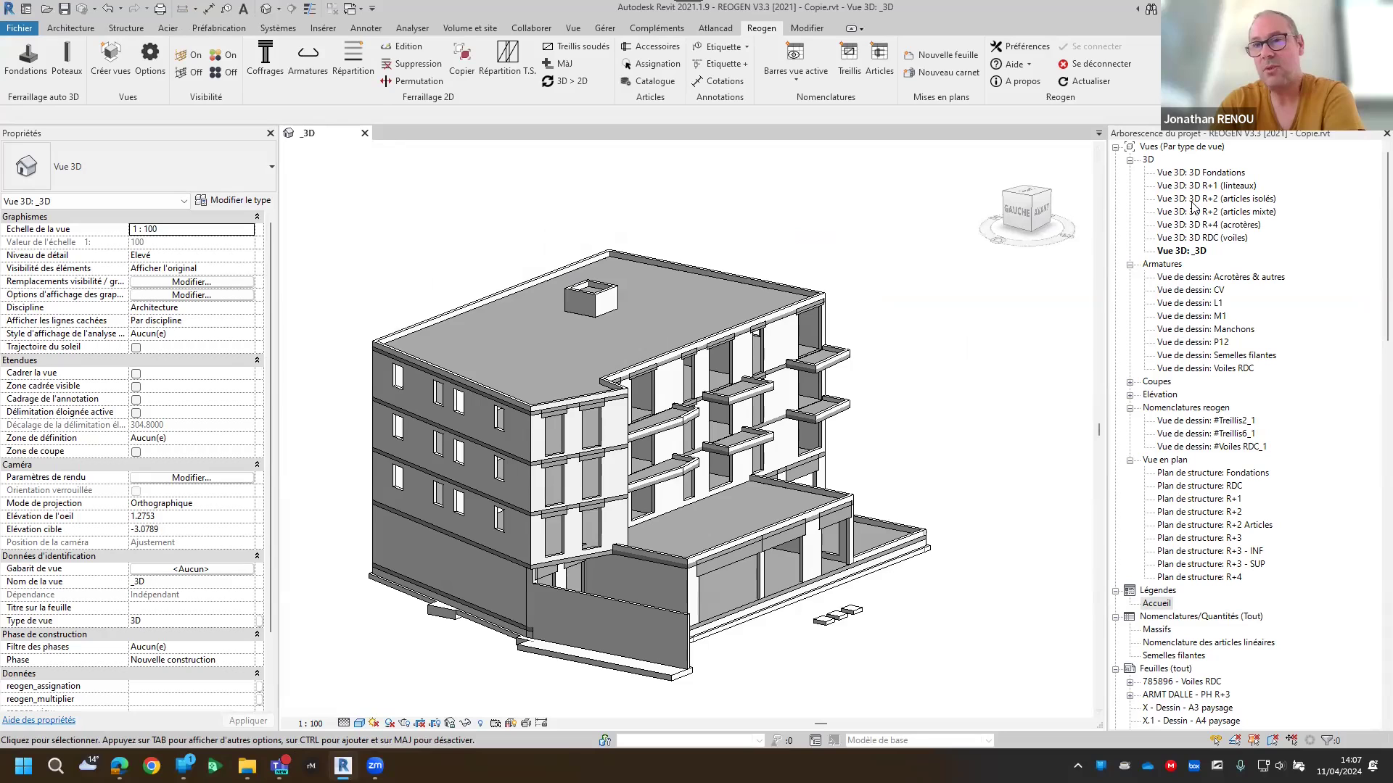
Examine the M1 reinforcement drawing view and inspect the properties of an M1 footing in the 3D Fondations view
{"action": "double_click", "coordinate": [1192, 317]}
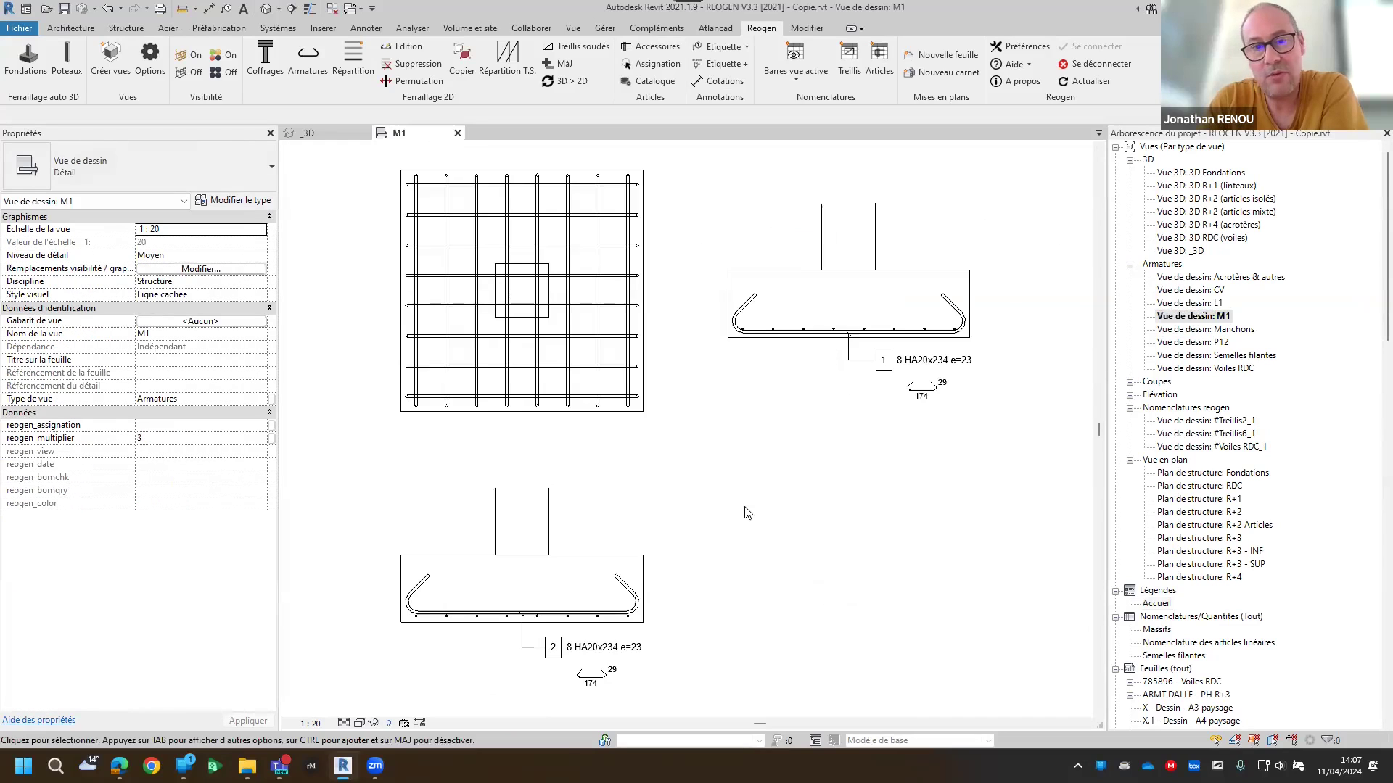
{"action": "middle_click_drag", "start_coordinate": [783, 498], "coordinate": [746, 516]}
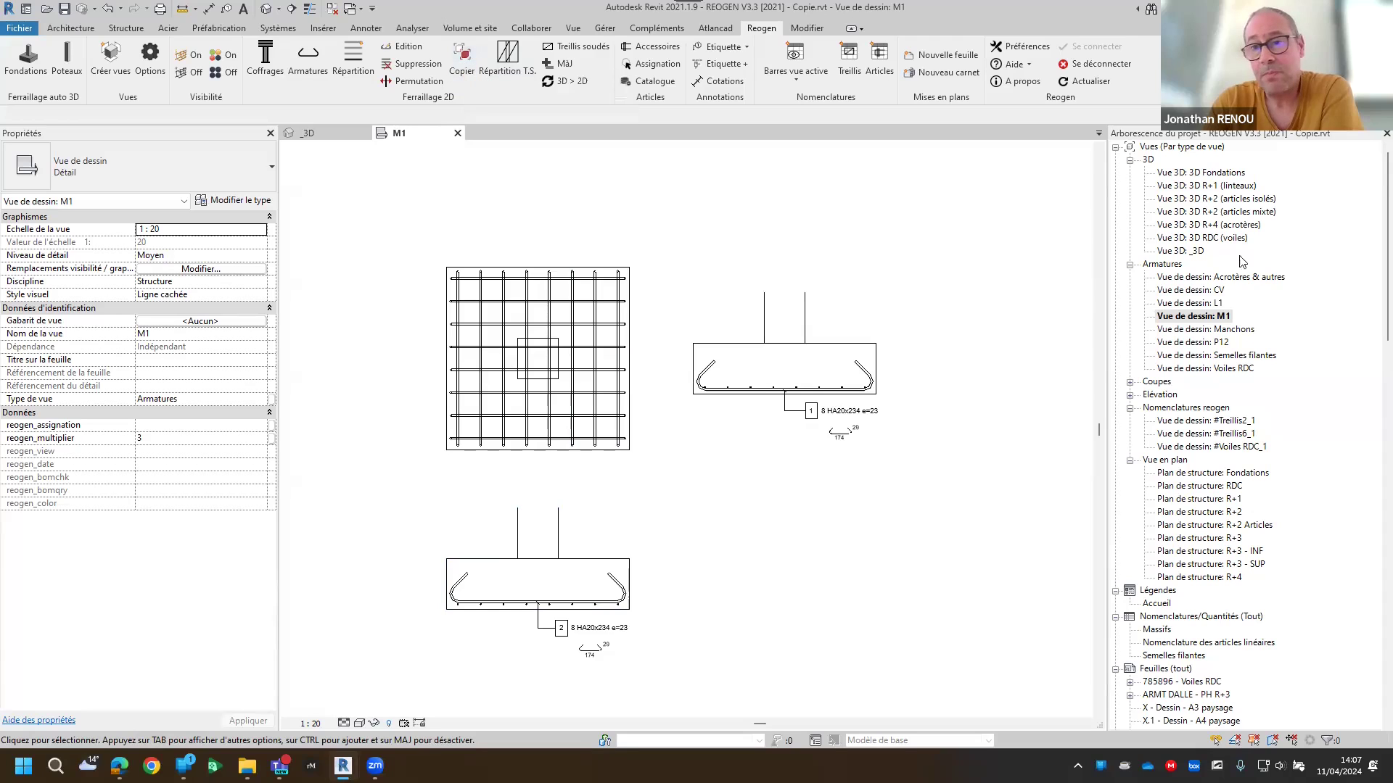
{"action": "double_click", "coordinate": [1208, 173]}
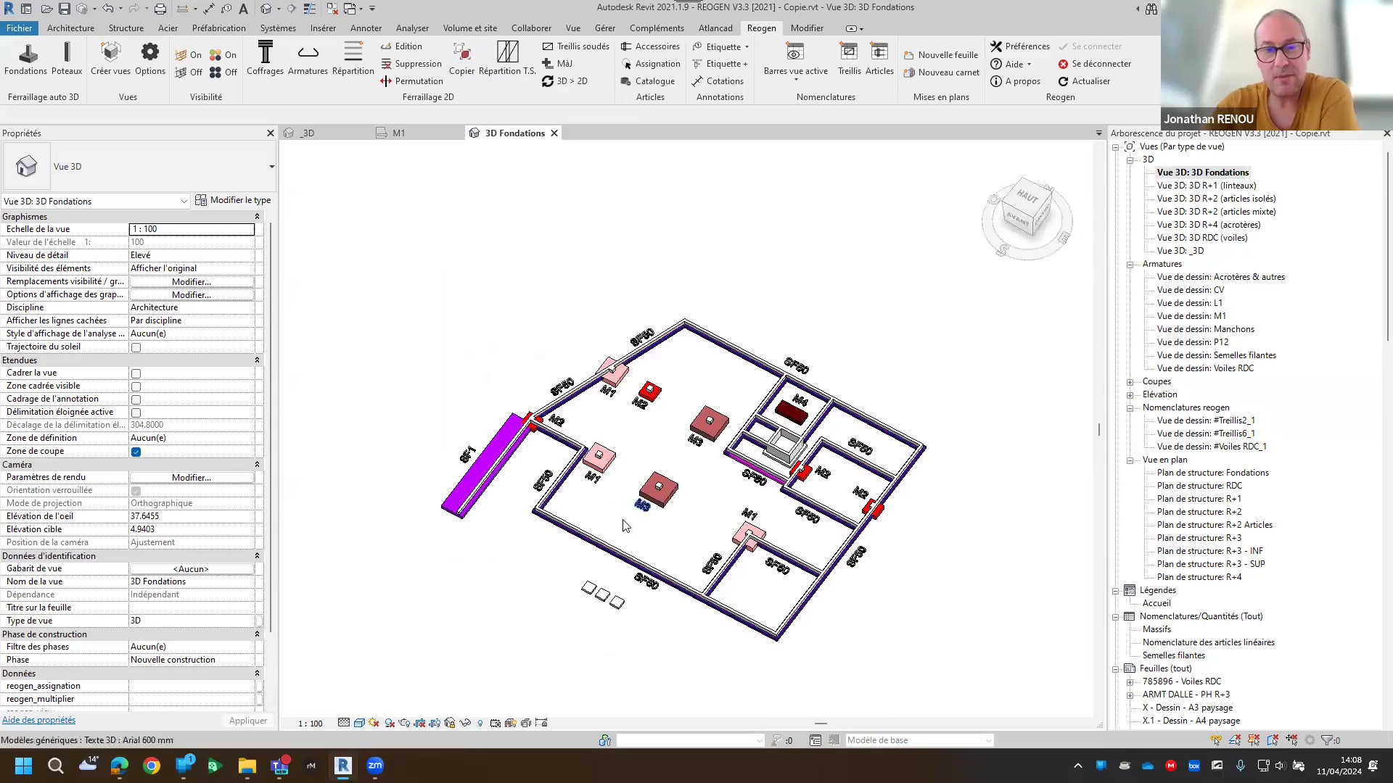
{"action": "scroll", "coordinate": [735, 502], "scroll_direction": "up", "scroll_amount": 3}
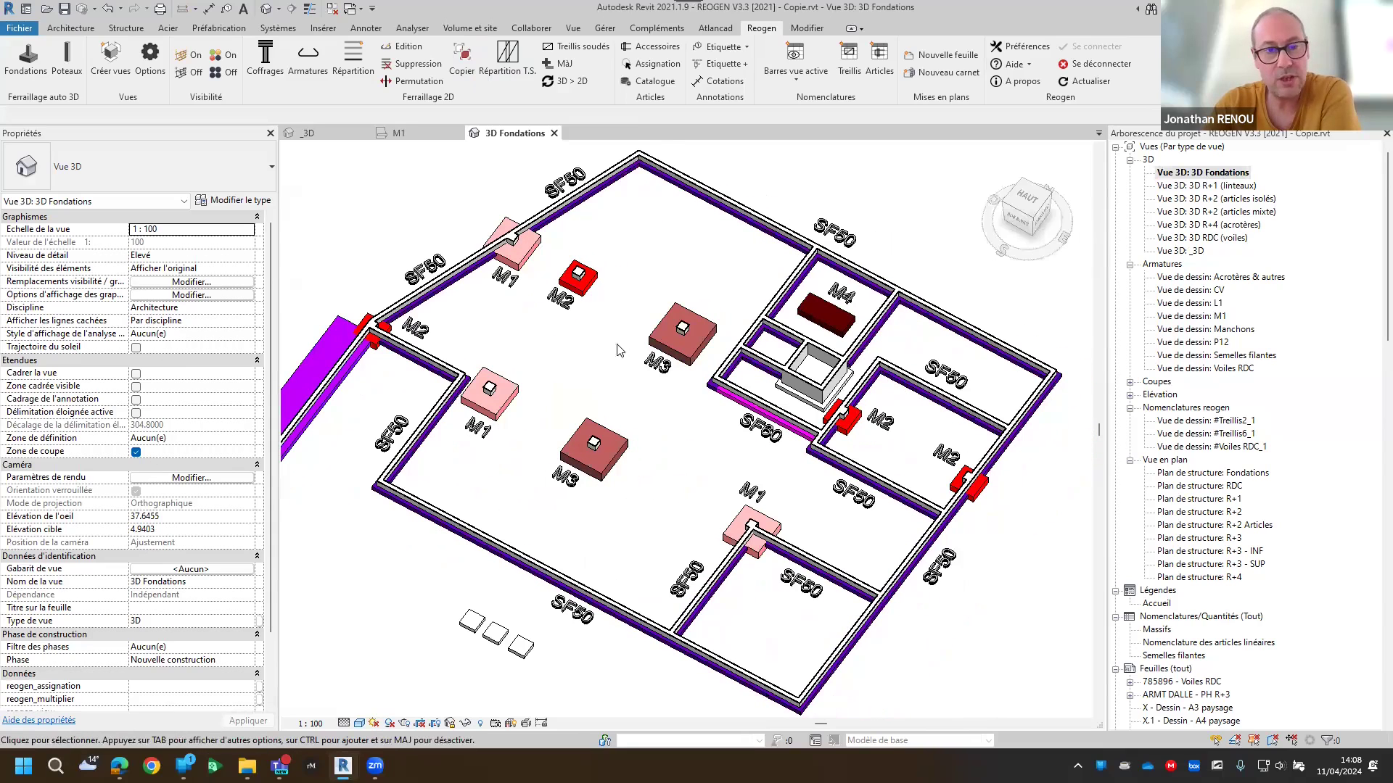
{"action": "left_click", "coordinate": [537, 255]}
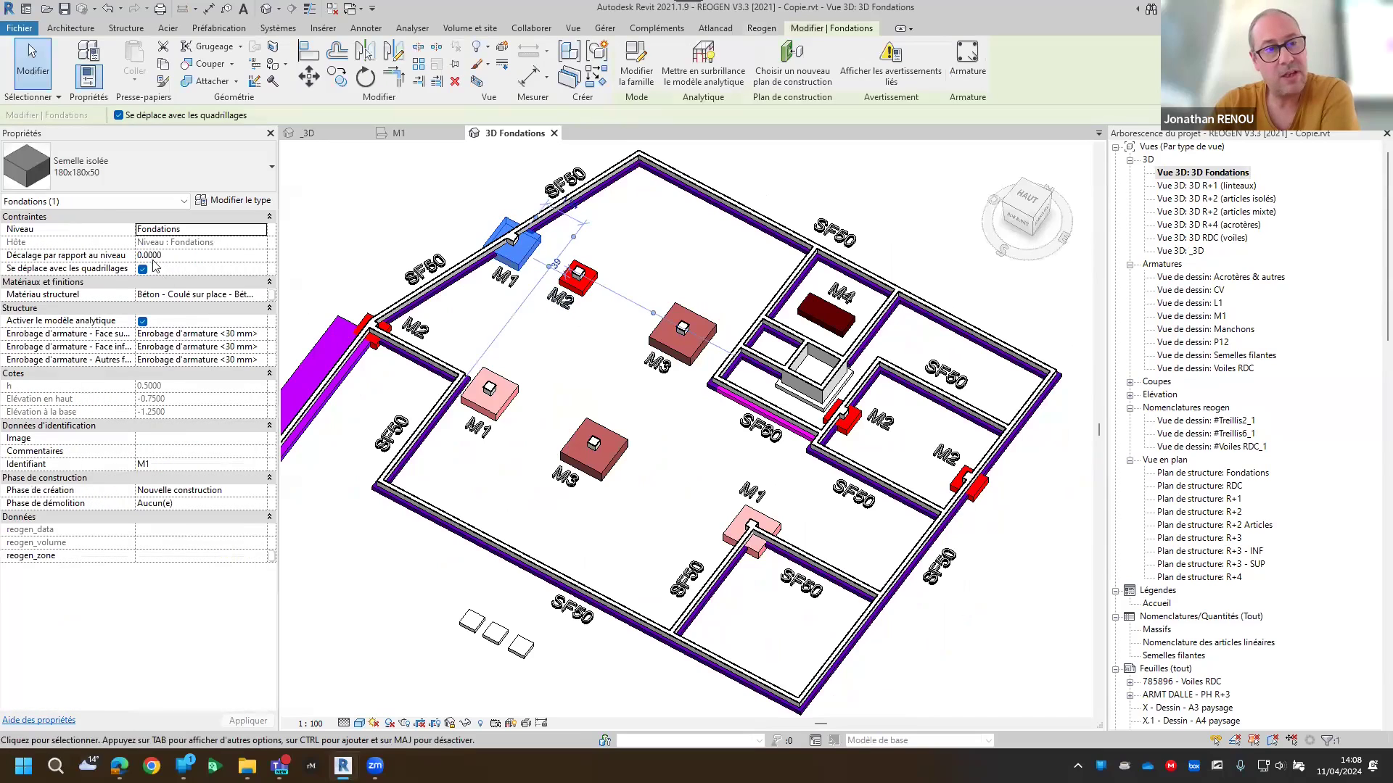
{"action": "left_click", "coordinate": [440, 204]}
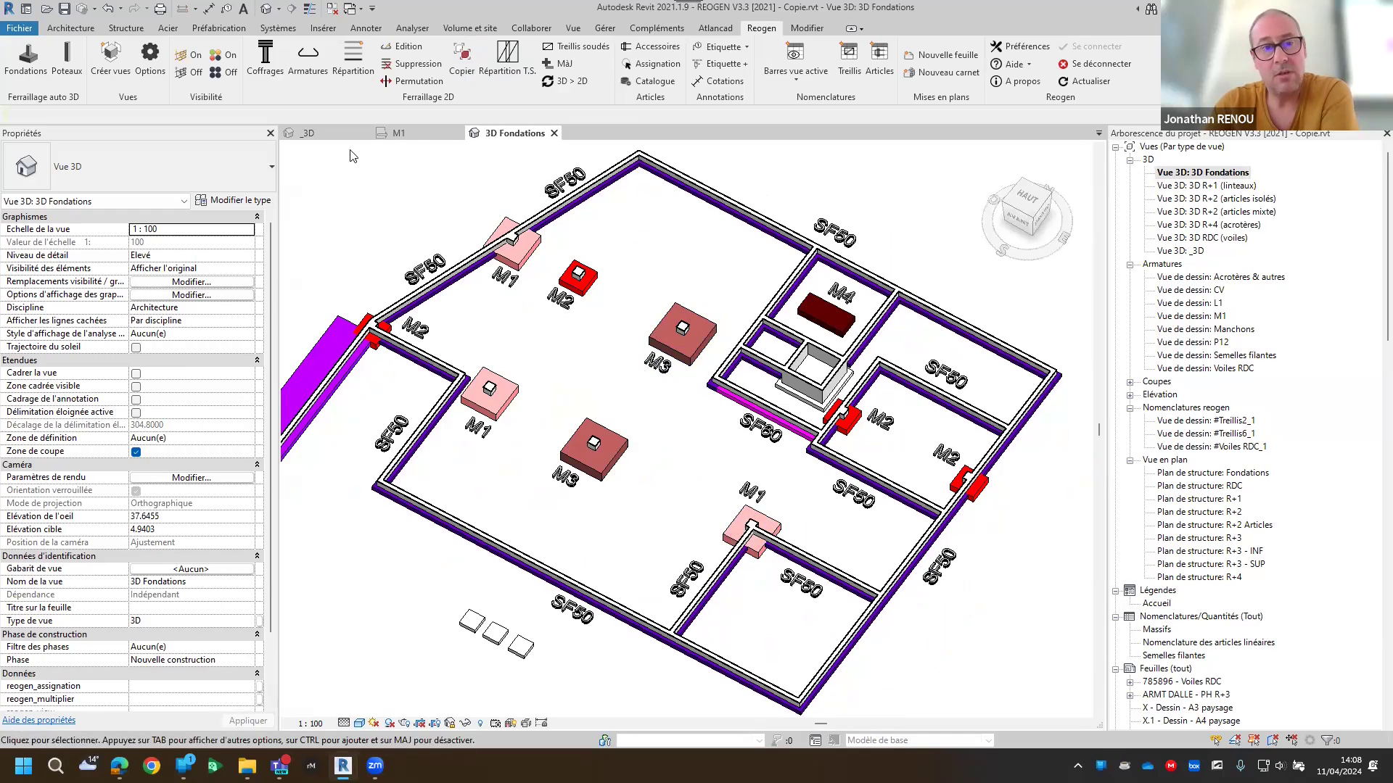
Copy the M1 drawing view as M3, renaming its element M1 to M3 and enabling the 3D > 2D update
{"action": "left_click", "coordinate": [400, 133]}
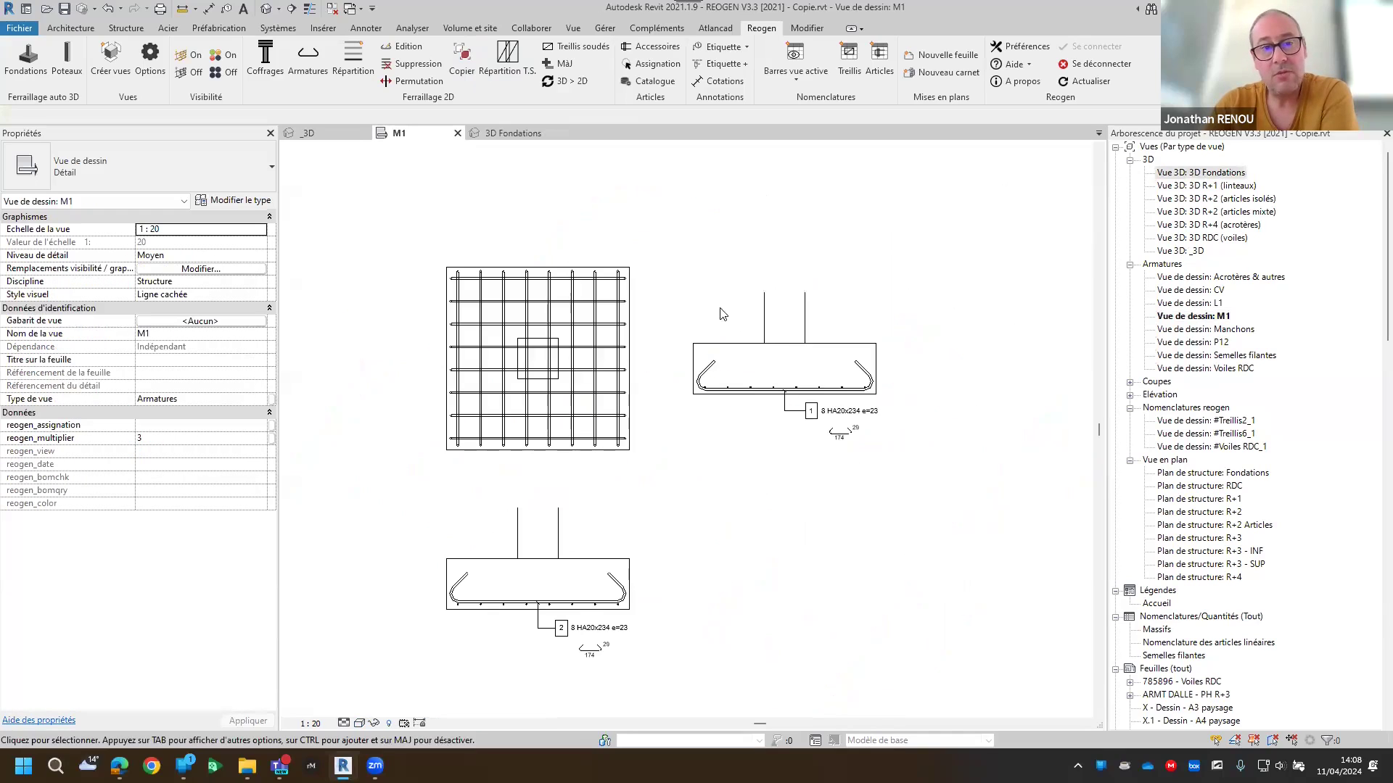
{"action": "left_click", "coordinate": [461, 72]}
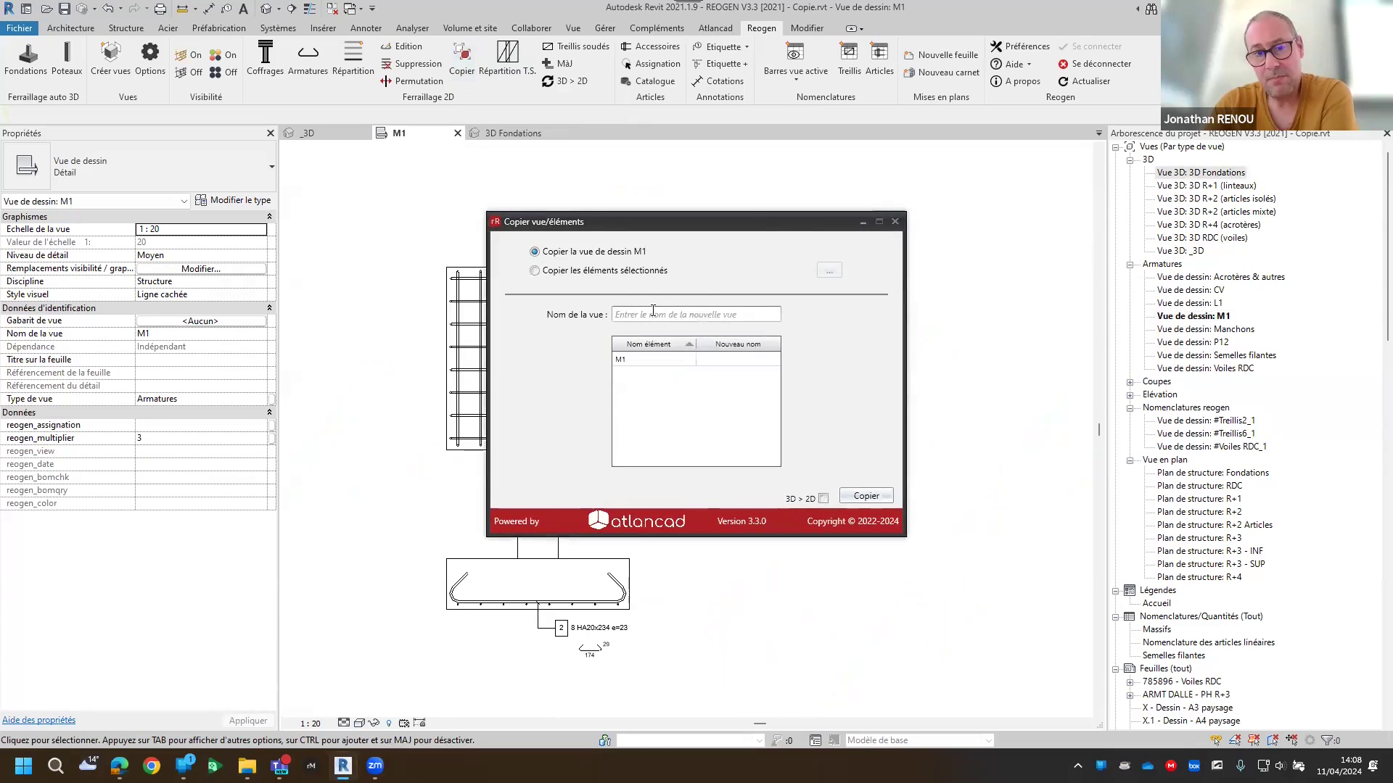
{"action": "left_click", "coordinate": [656, 315]}
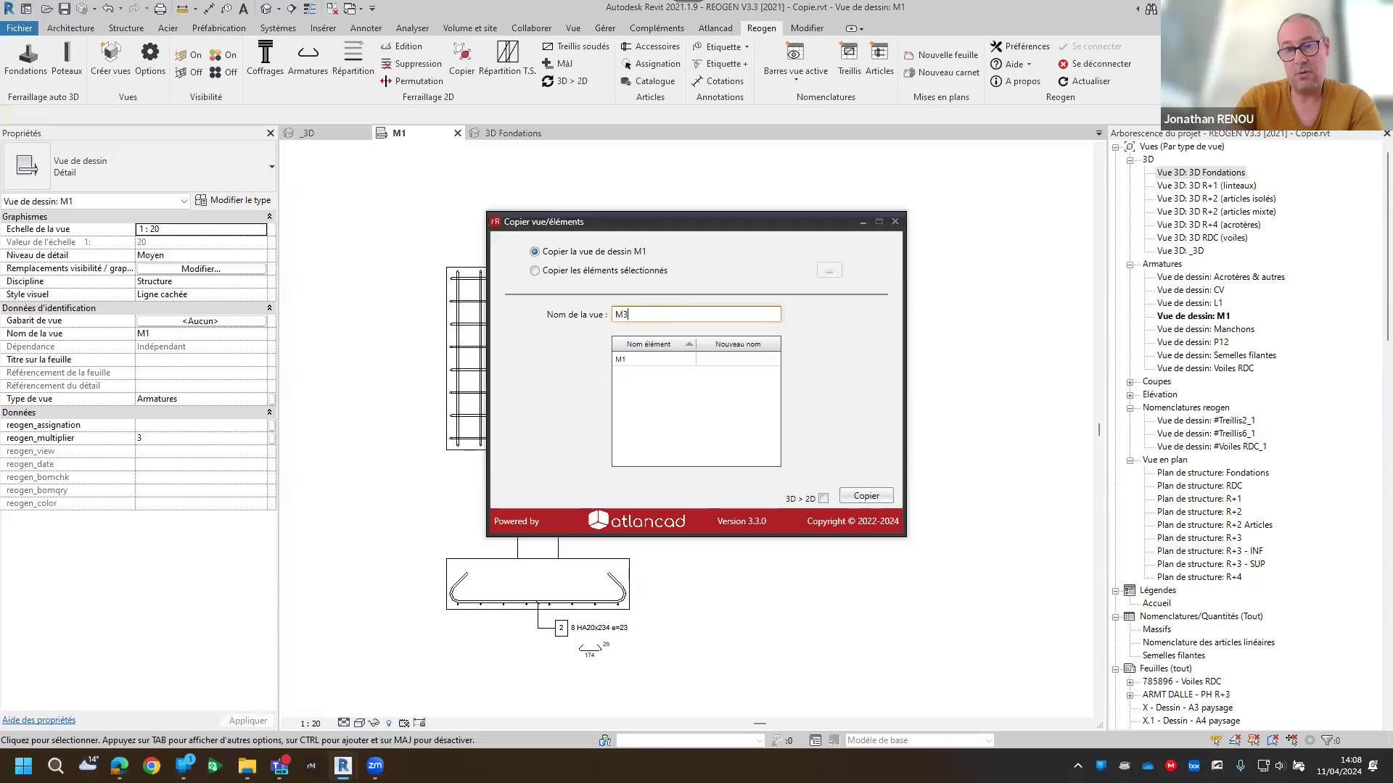
{"action": "left_click", "coordinate": [732, 359]}
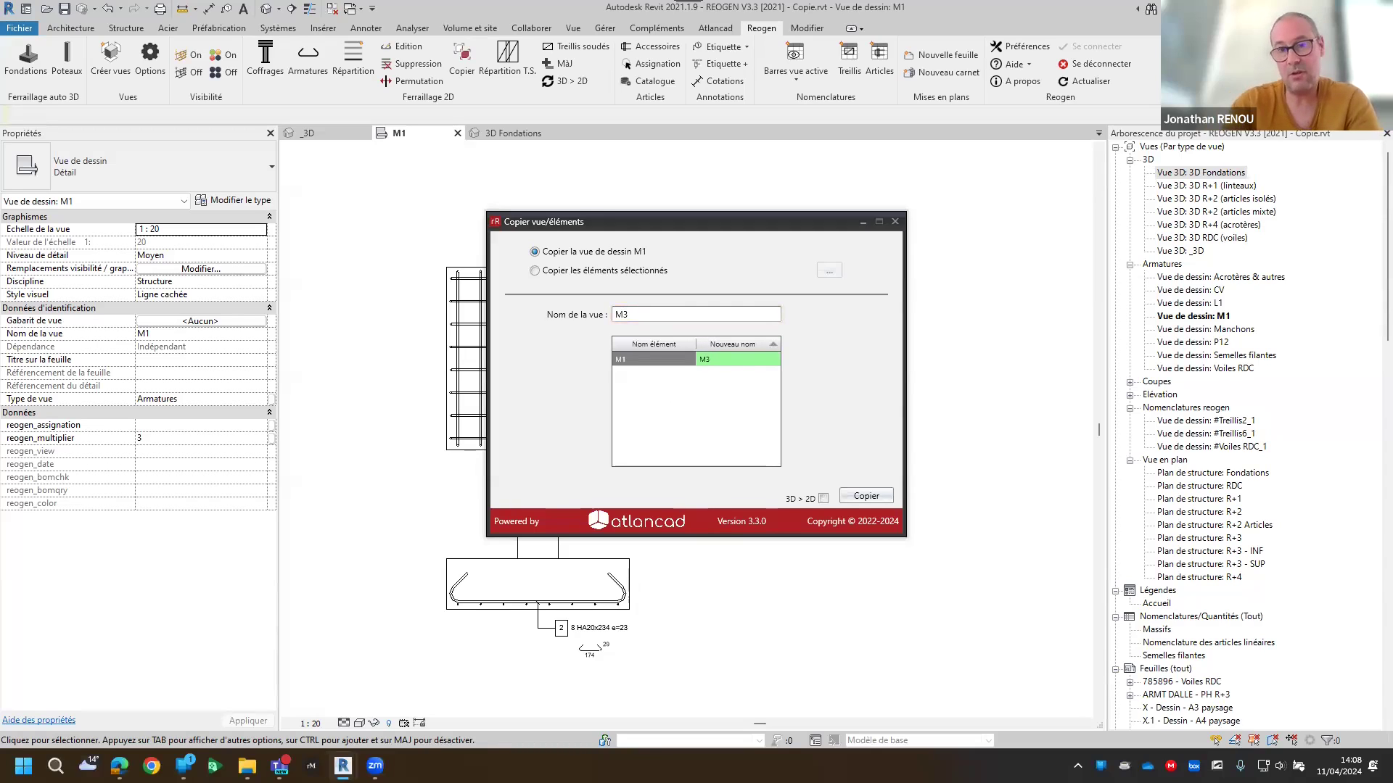
{"action": "left_click", "coordinate": [823, 500]}
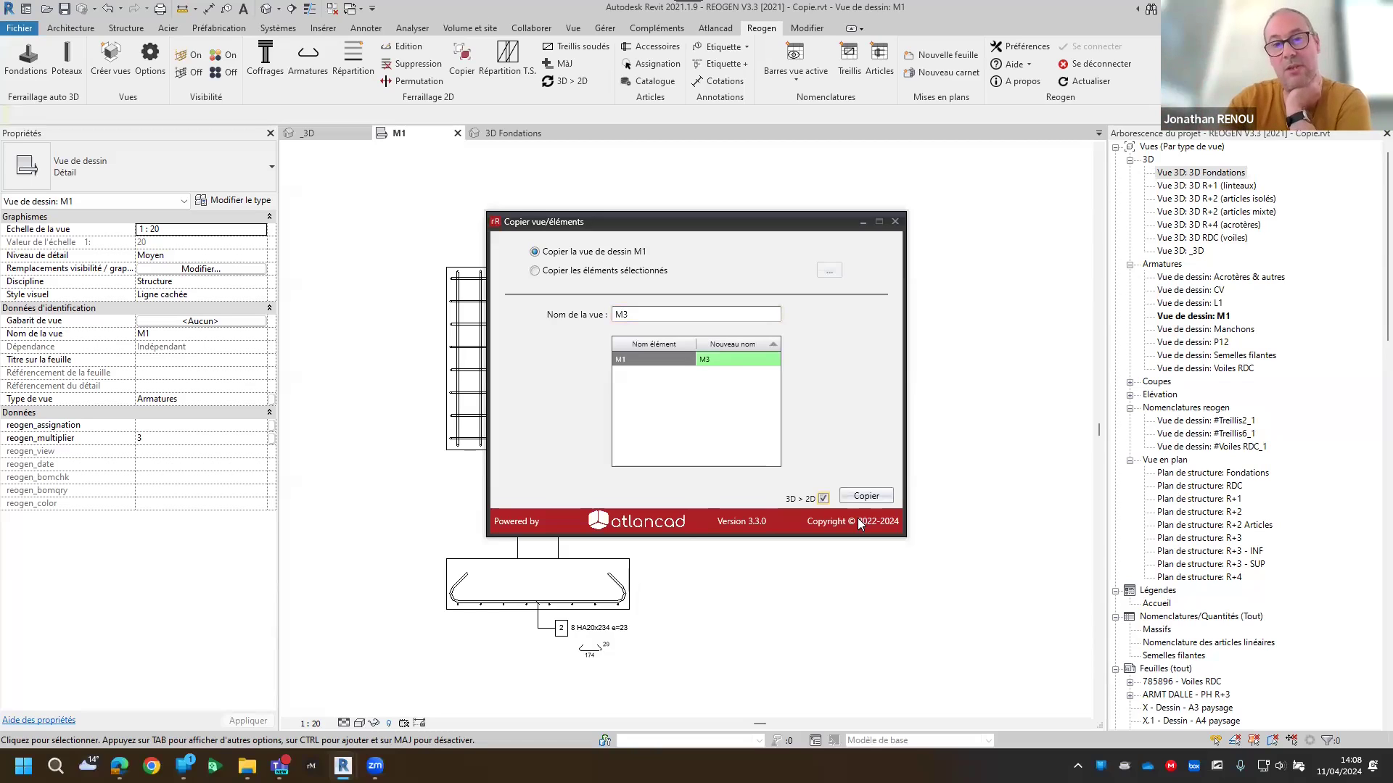
{"action": "left_click", "coordinate": [866, 497]}
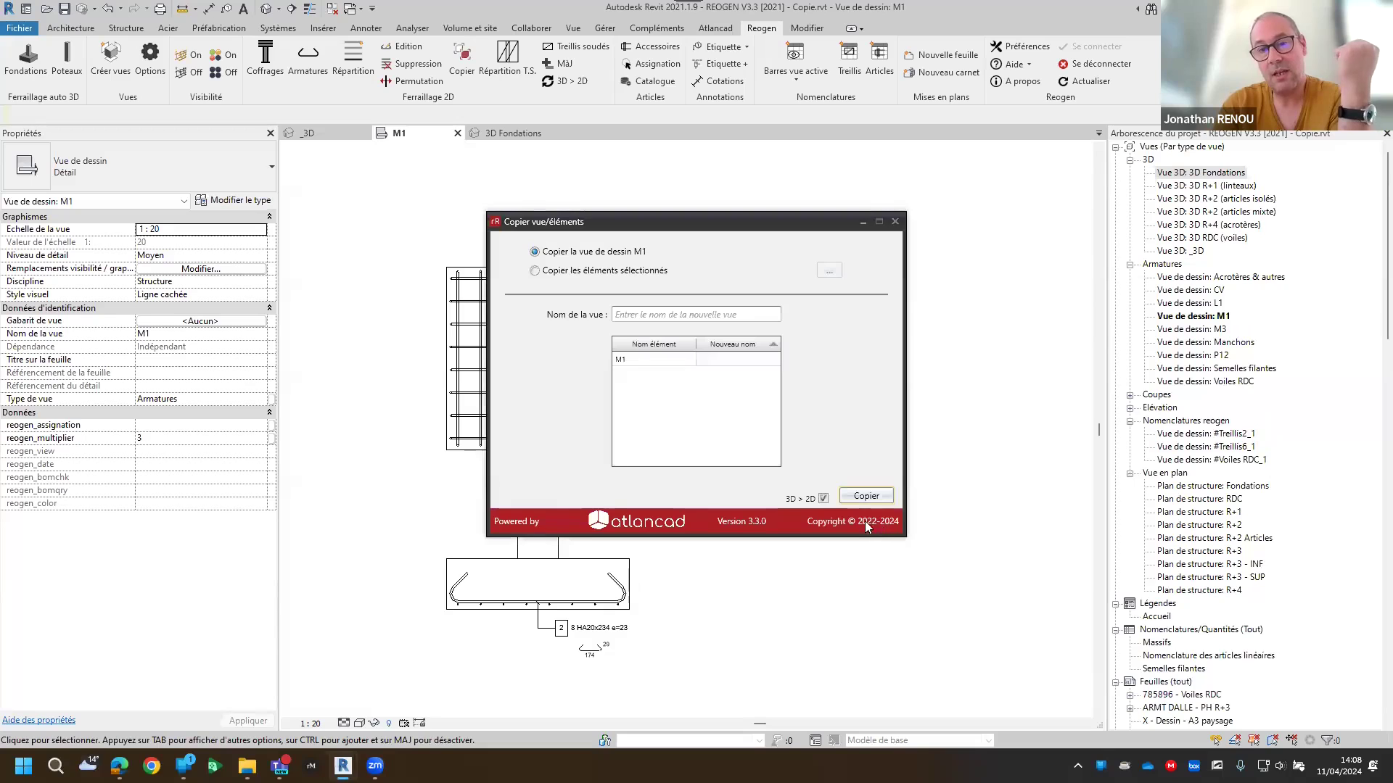
{"action": "left_click", "coordinate": [896, 225]}
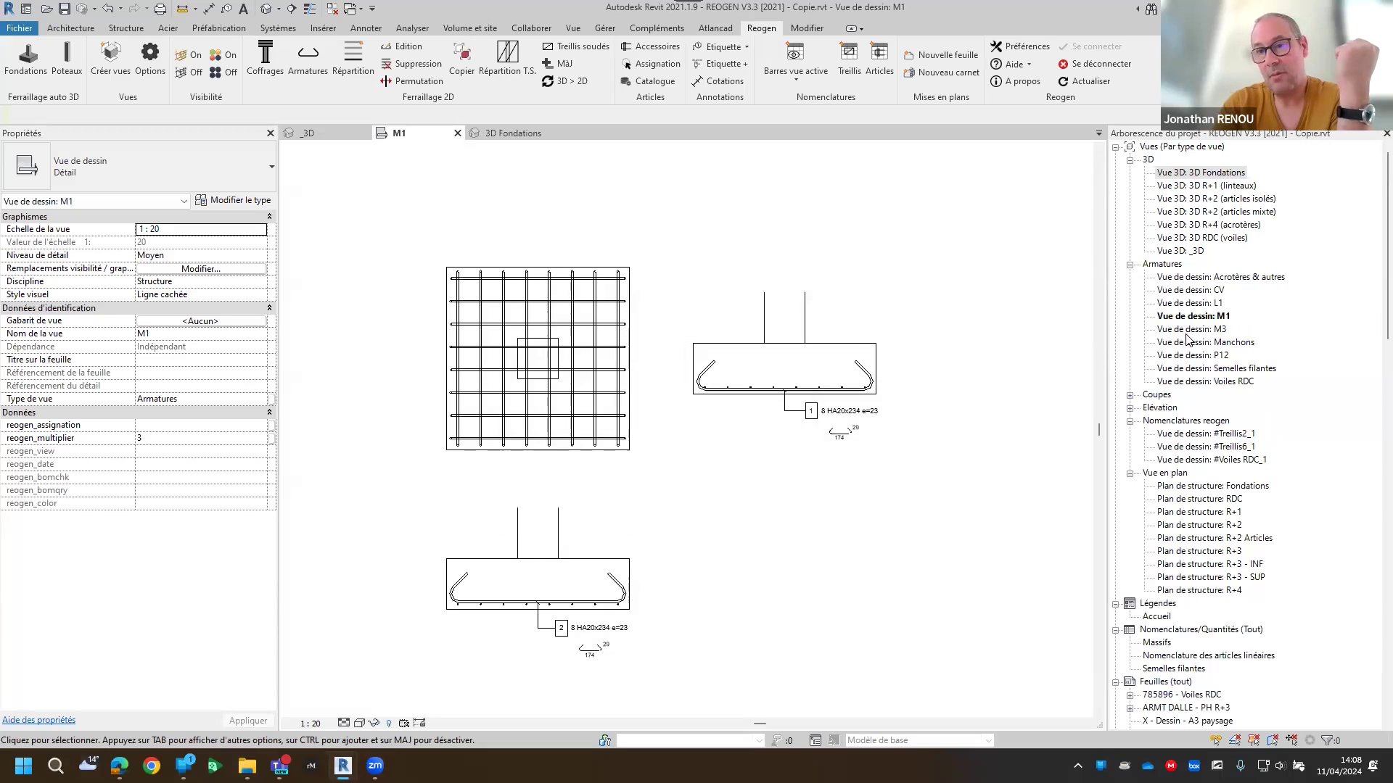
Open the M3 drawing view and inspect the dimensions of the footing's plan and upper section details
{"action": "double_click", "coordinate": [1189, 331]}
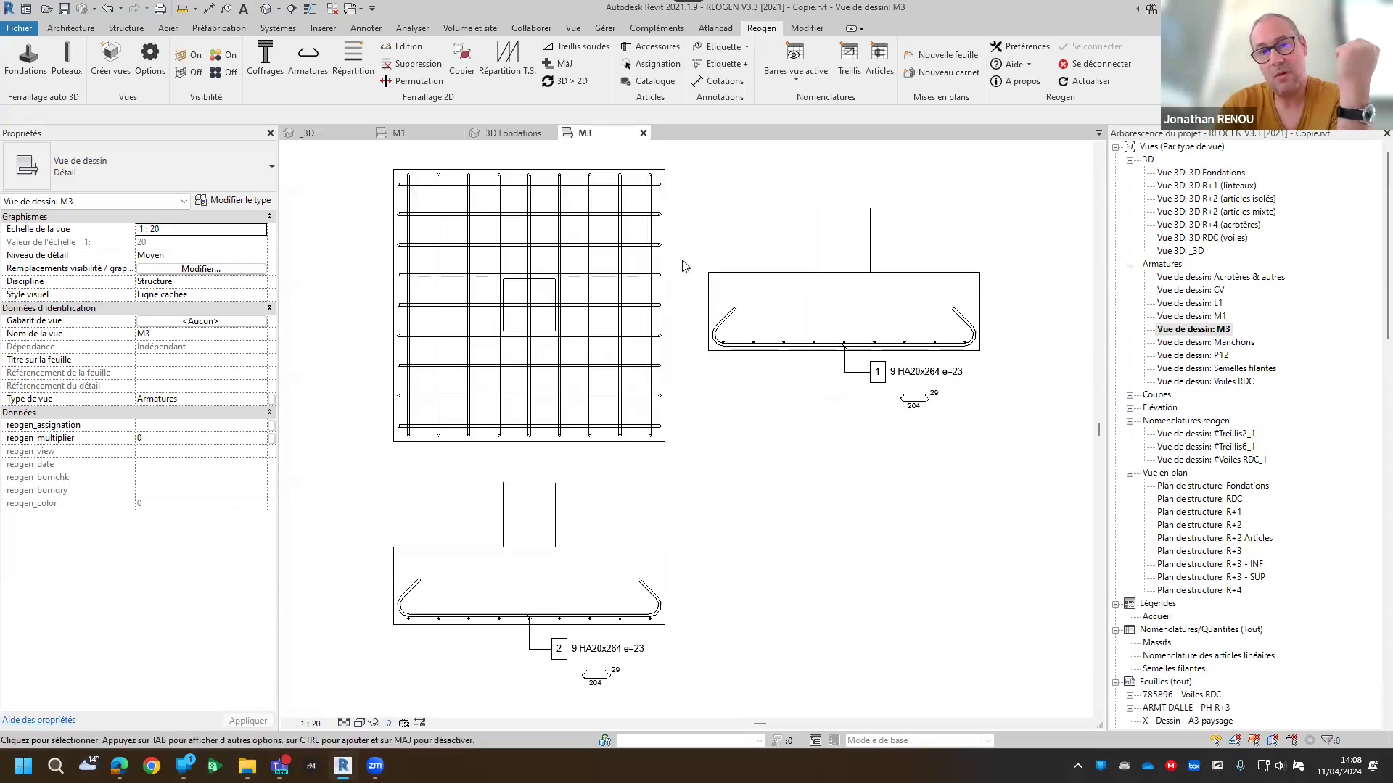
{"action": "left_click", "coordinate": [609, 172]}
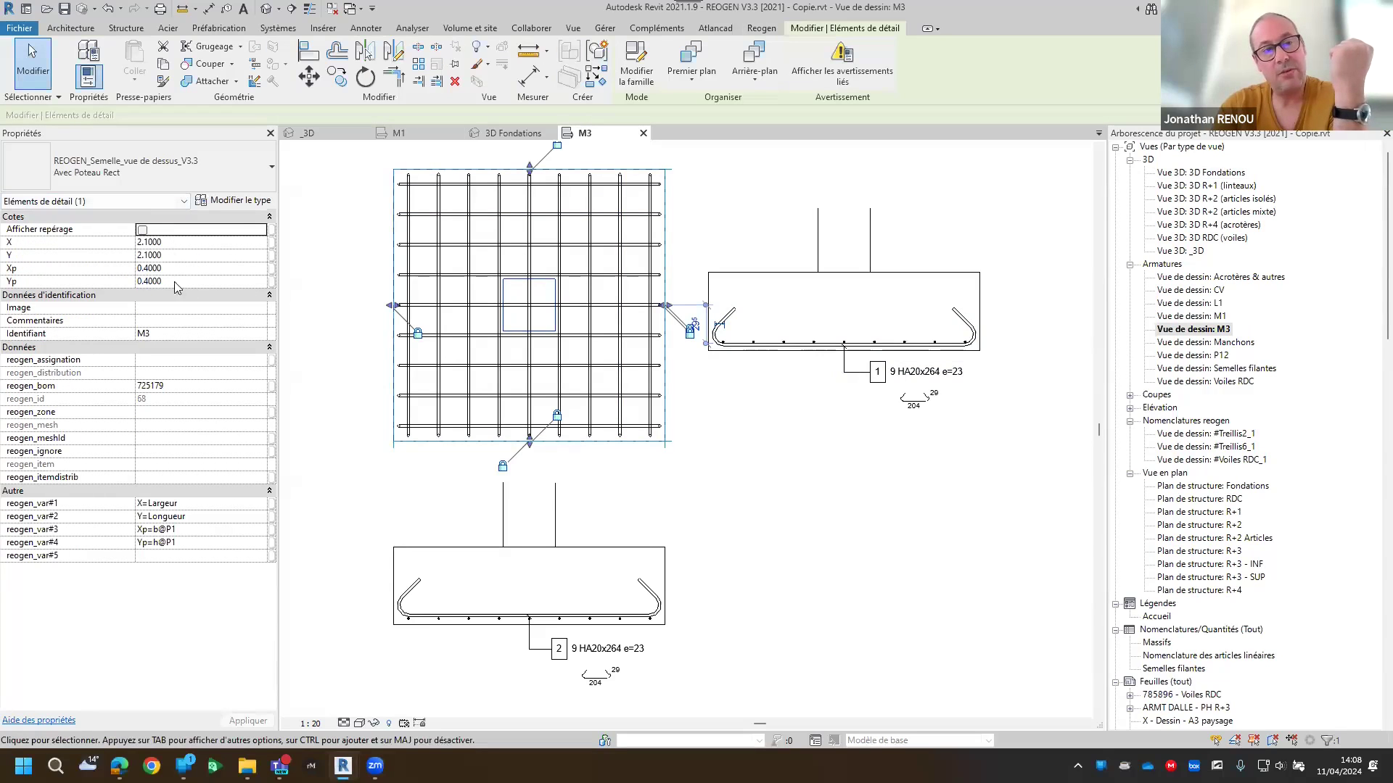
{"action": "left_click", "coordinate": [750, 273]}
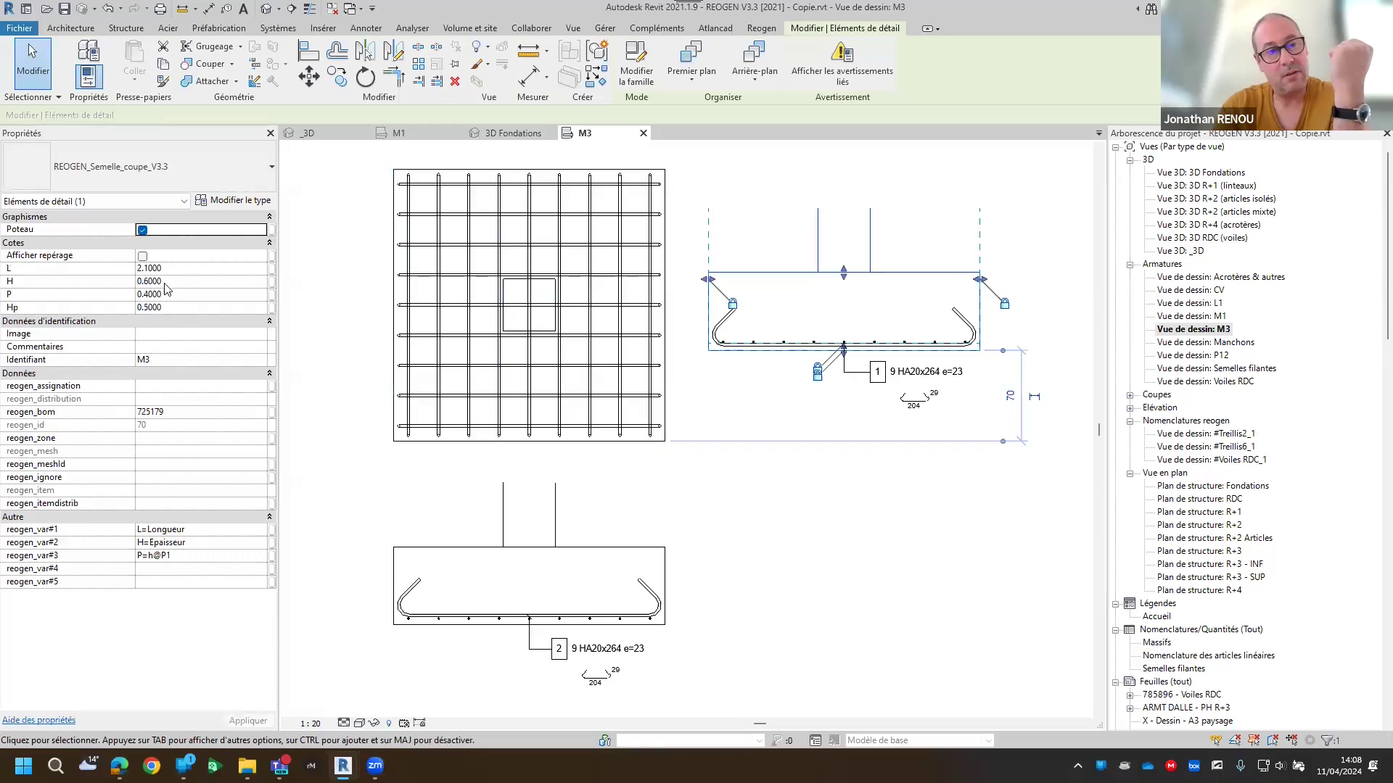
{"action": "left_click", "coordinate": [922, 541]}
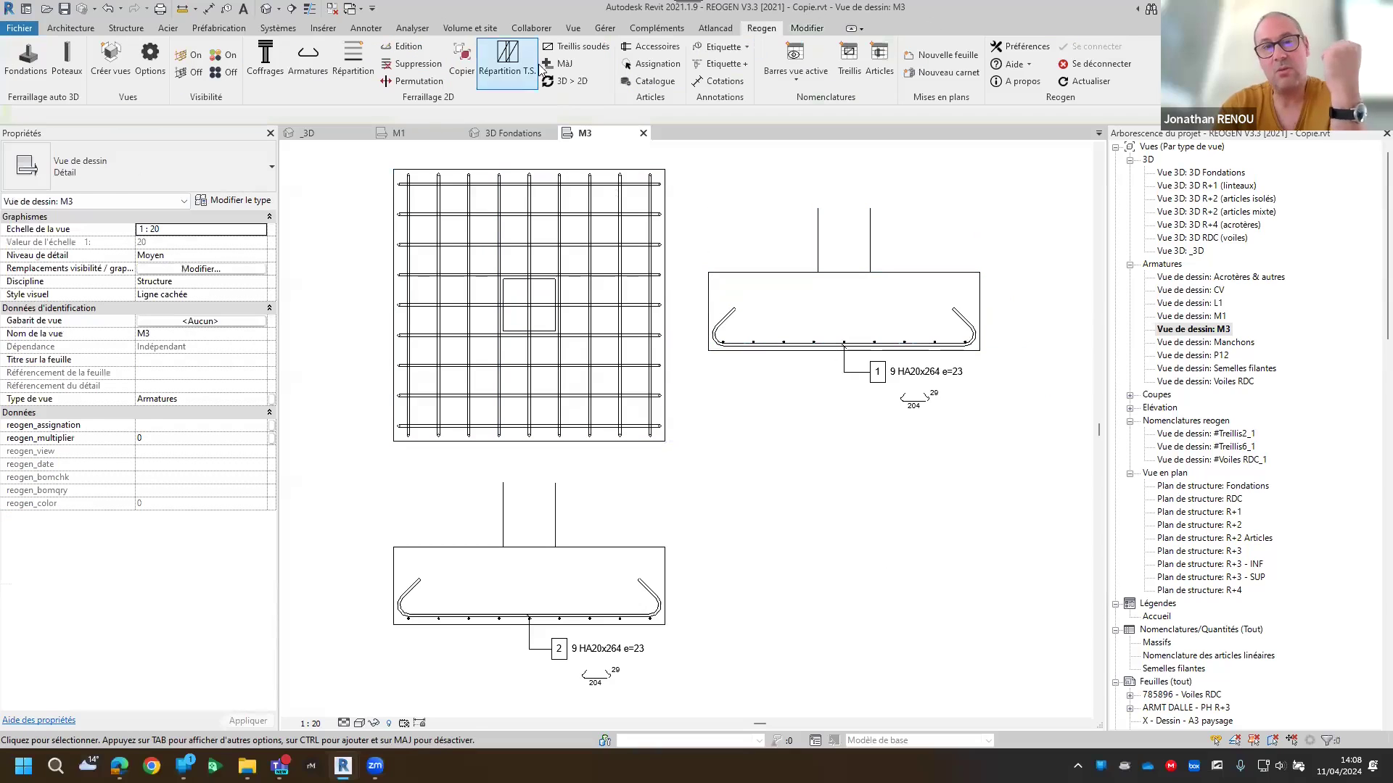
Check the type and size of an M3 footing in the 3D Fondations view, and return to the M3 drawing view
{"action": "left_click", "coordinate": [512, 133]}
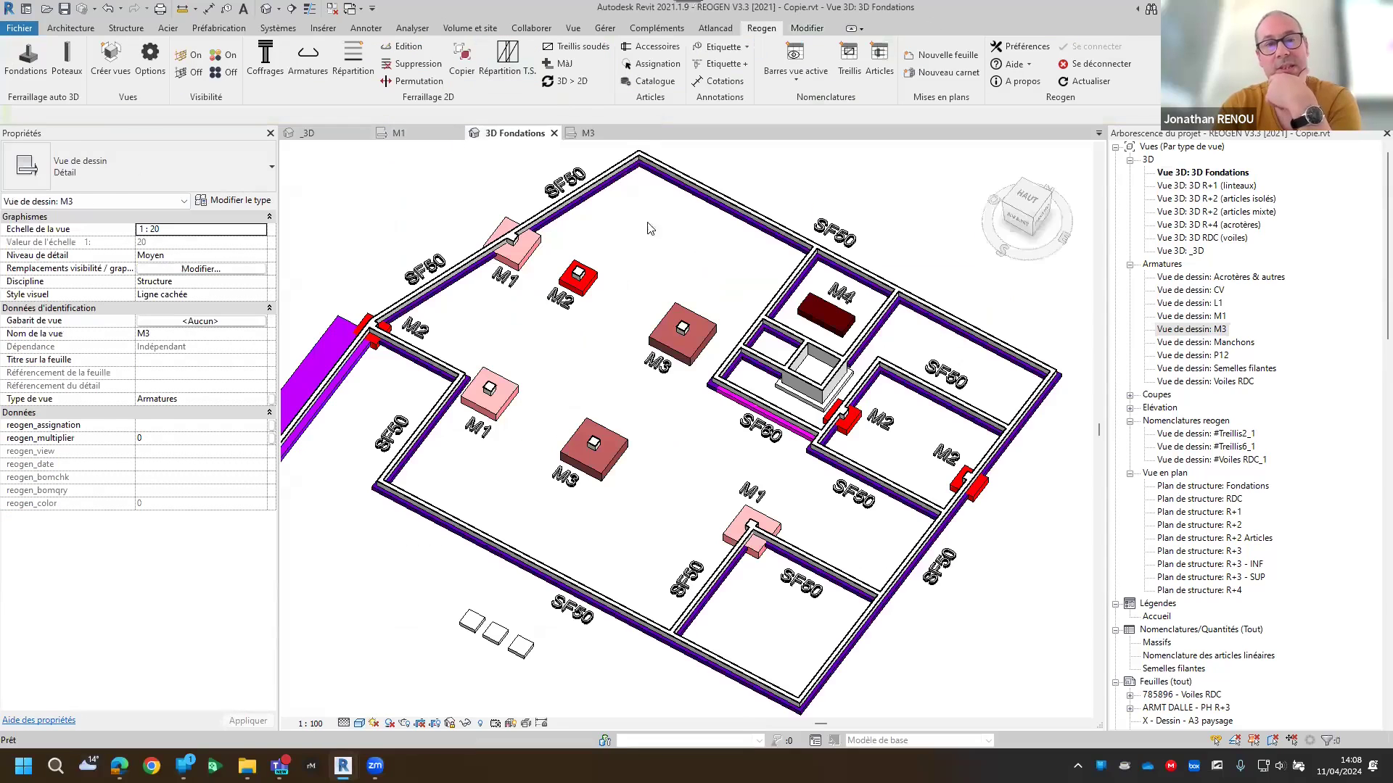
{"action": "left_click", "coordinate": [621, 435]}
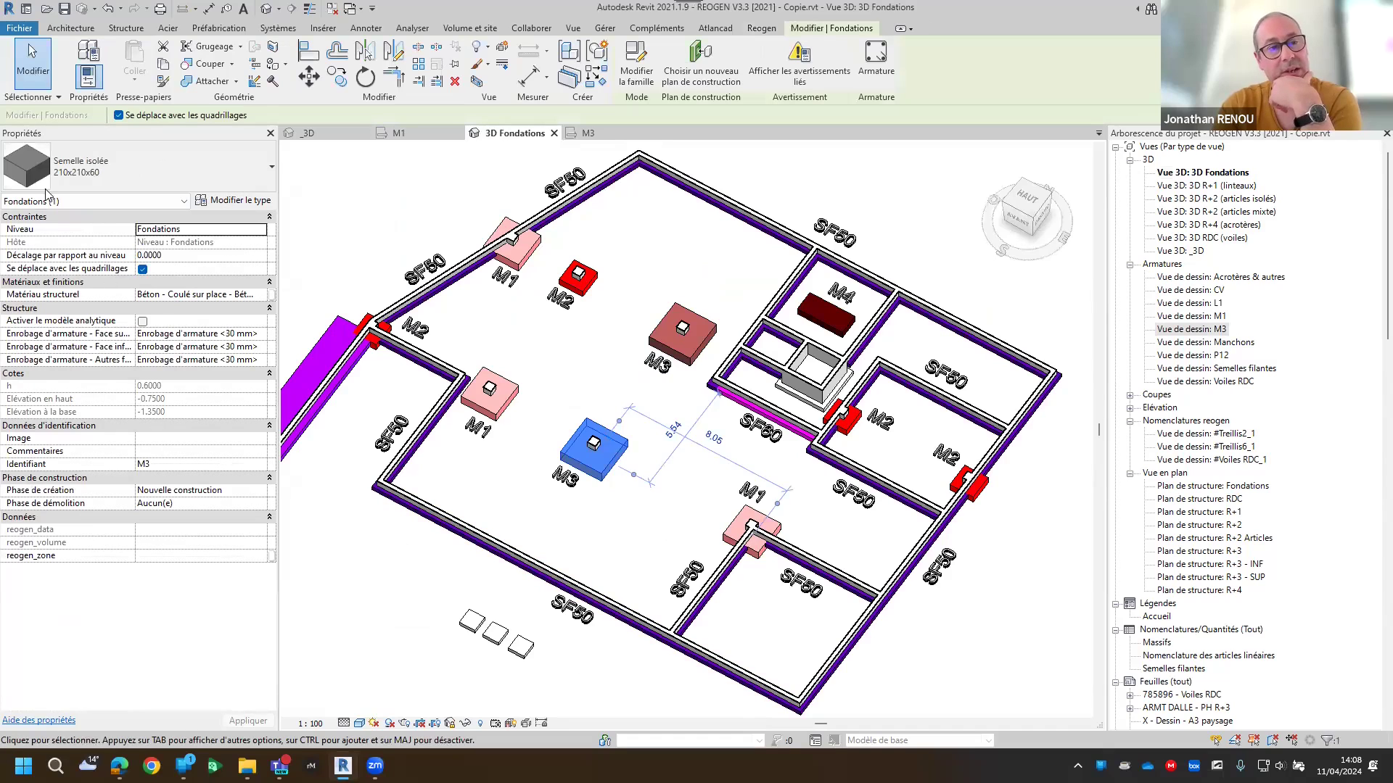
{"action": "left_click", "coordinate": [431, 231]}
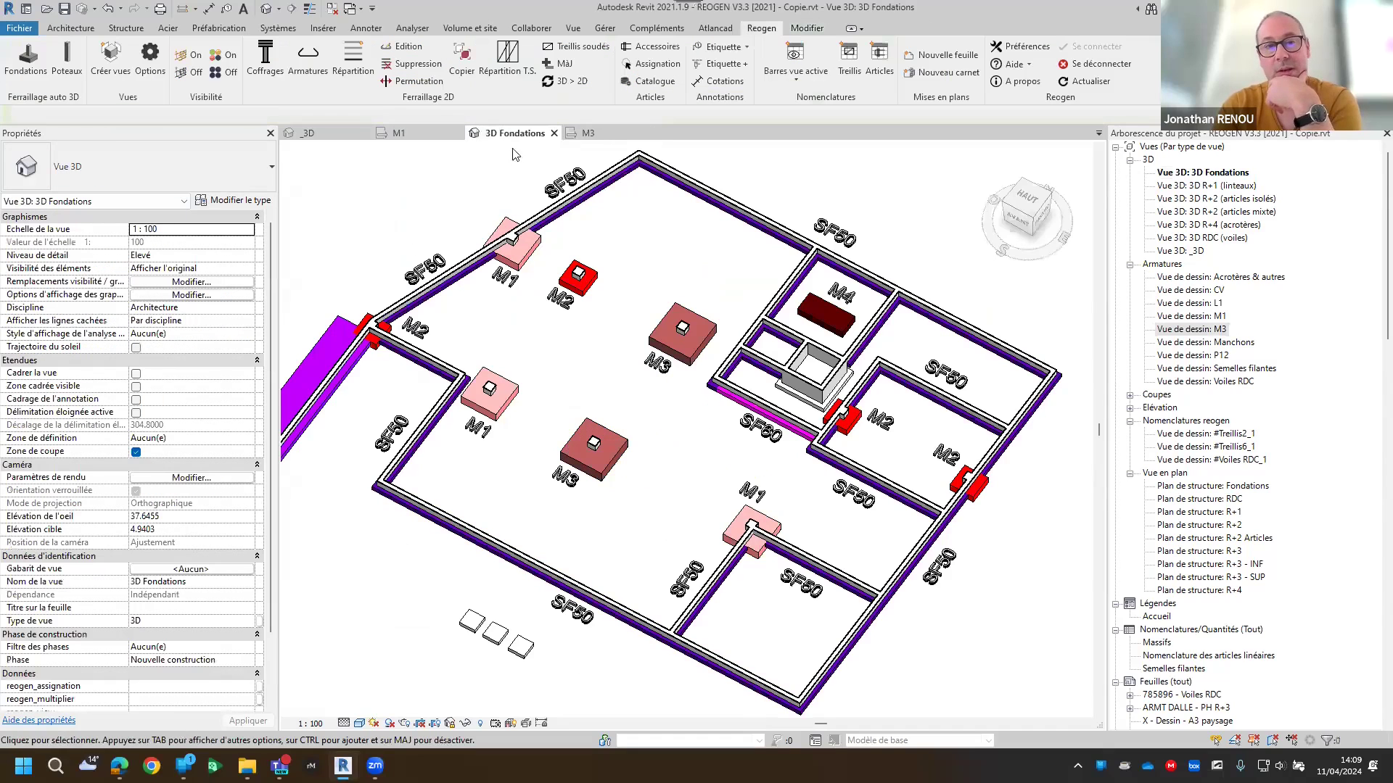
{"action": "left_click", "coordinate": [606, 133]}
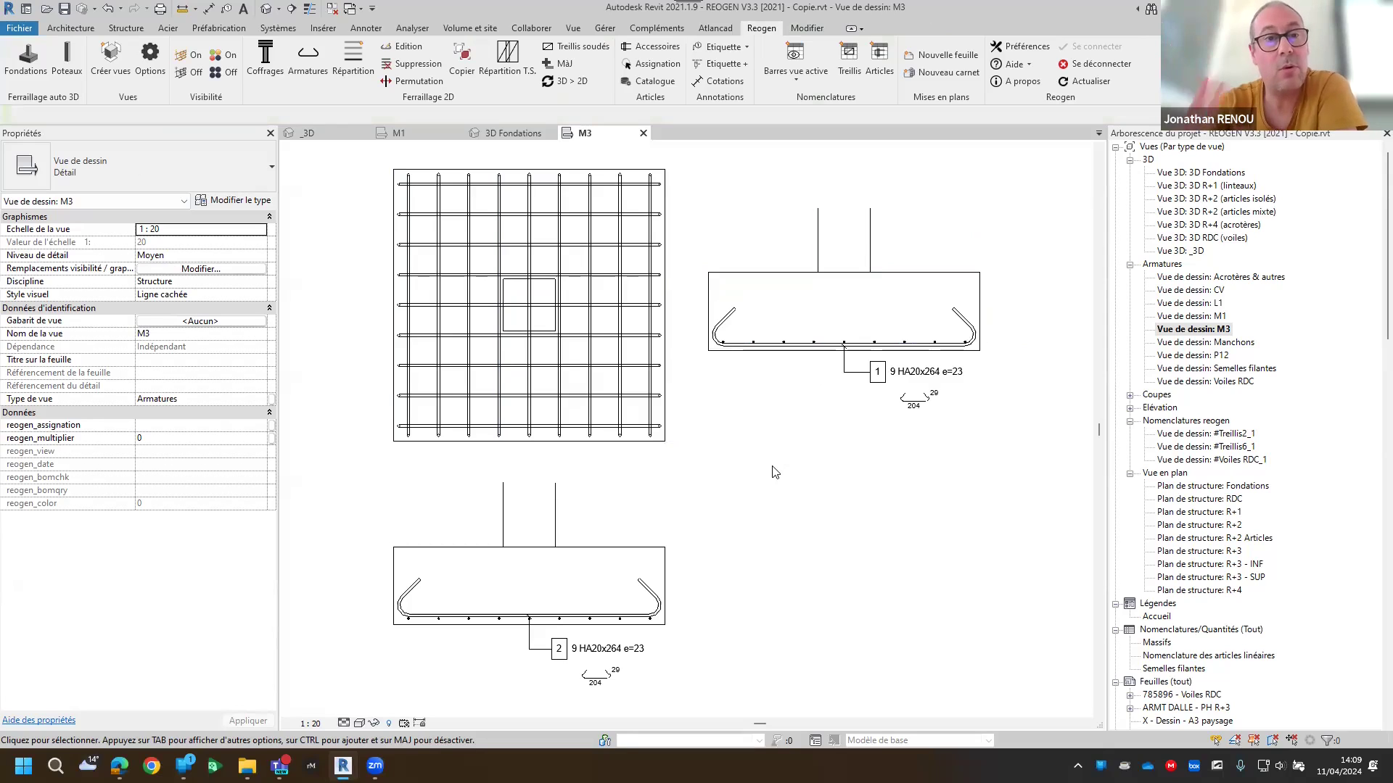
Permute the vertical bar distribution in the M3 footing's plan from detailed to simplified representation
{"action": "scroll", "coordinate": [805, 459], "scroll_direction": "down", "scroll_amount": 3}
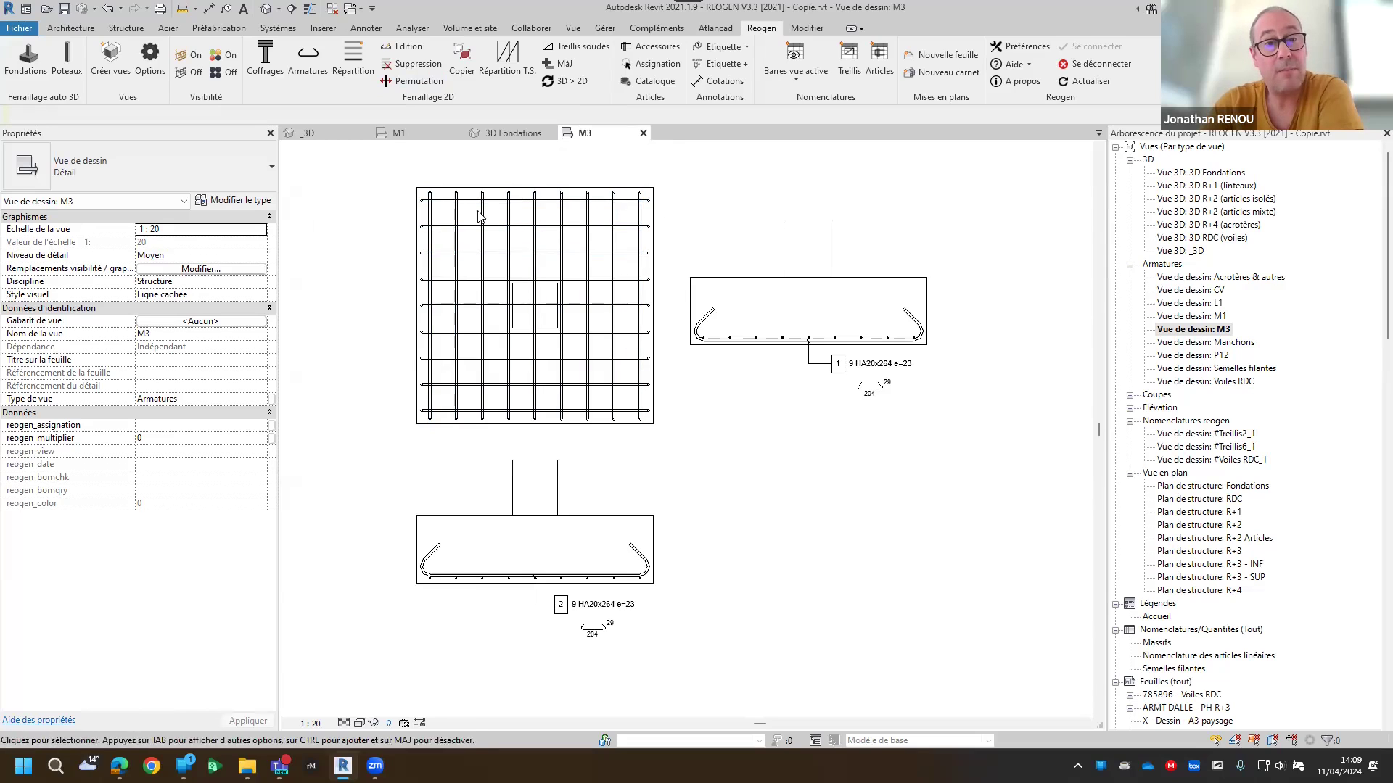
{"action": "left_click", "coordinate": [412, 82]}
{"action": "left_click", "coordinate": [447, 226]}
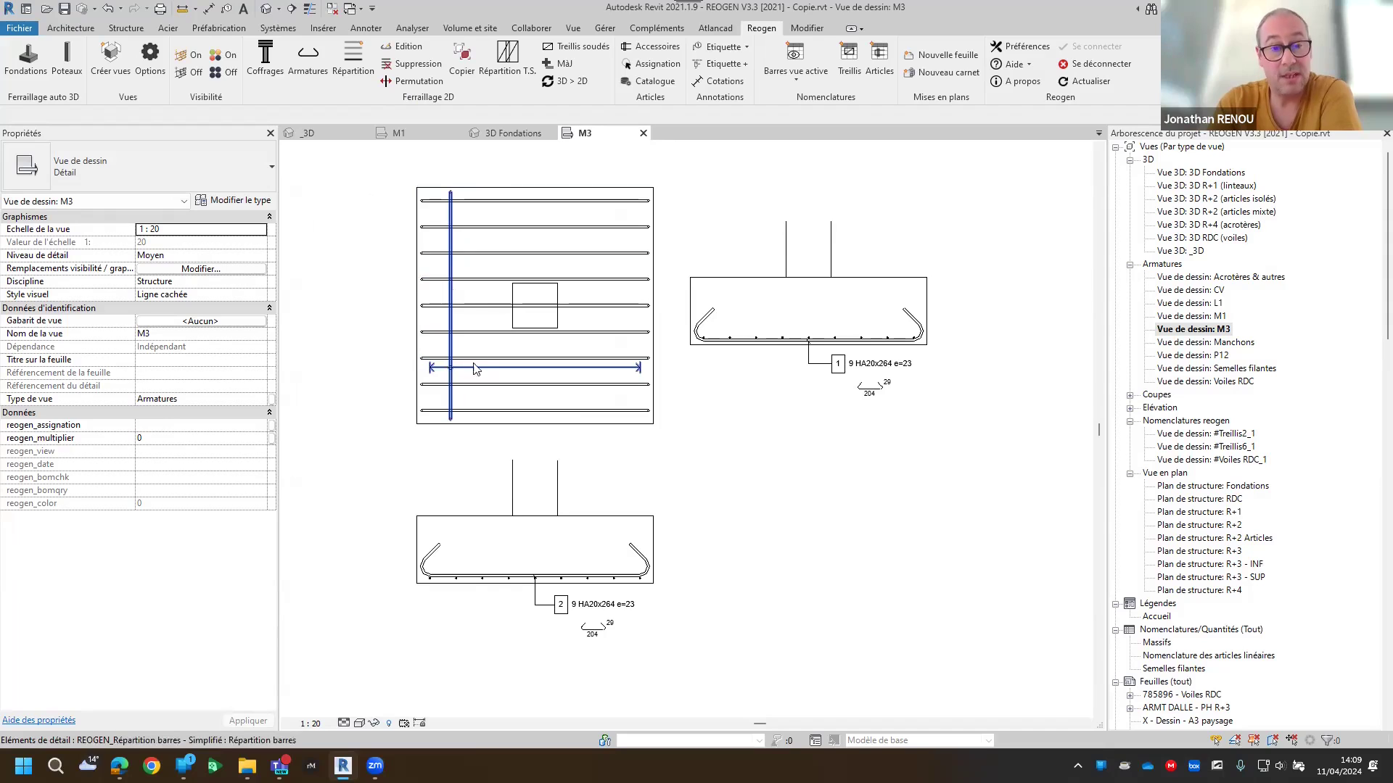
Delete two adjacent cut bars from the lower section of footing M3 and run the MàJ update on the drawing
{"action": "scroll", "coordinate": [461, 591], "scroll_direction": "up", "scroll_amount": 5}
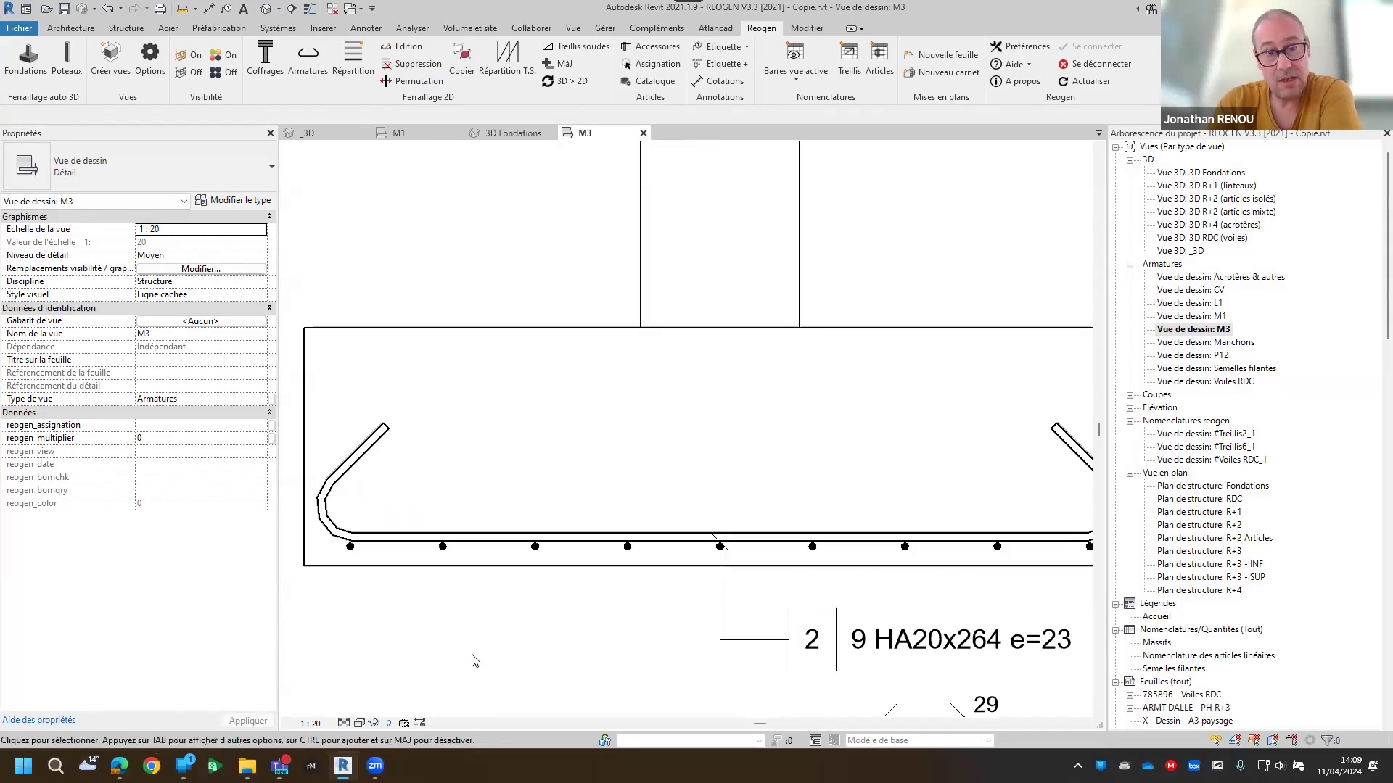
{"action": "left_click_drag", "start_coordinate": [512, 504], "coordinate": [693, 617]}
{"action": "key", "text": "Delete"}
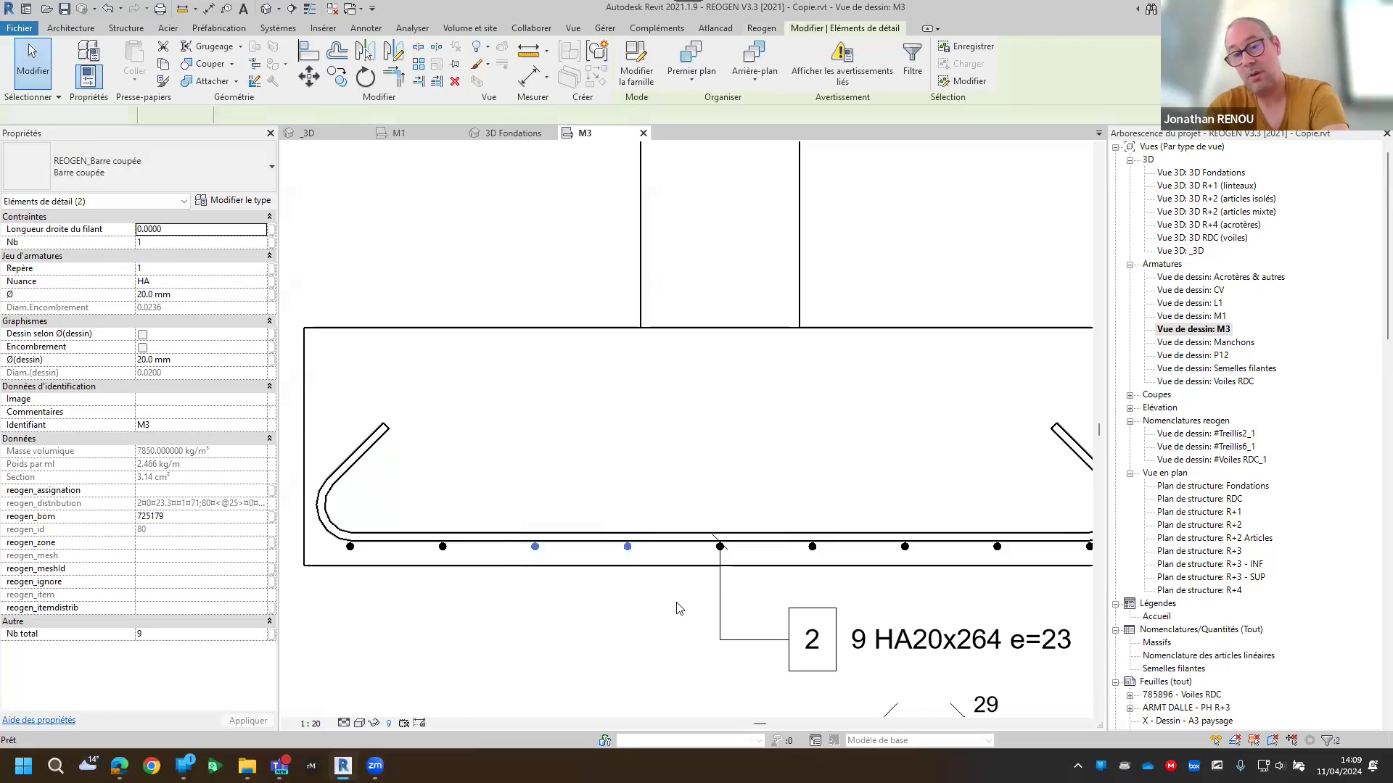
{"action": "scroll", "coordinate": [658, 463], "scroll_direction": "down", "scroll_amount": 4}
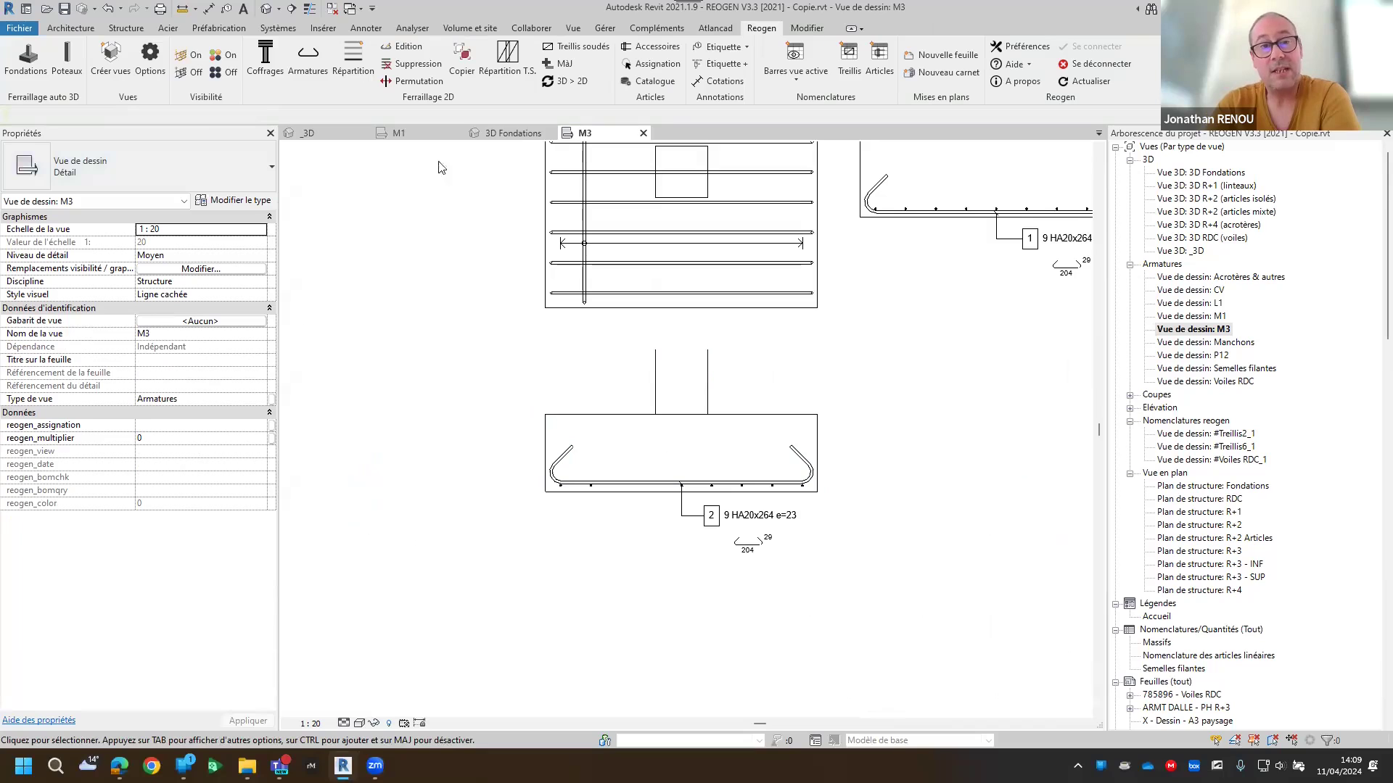
{"action": "left_click", "coordinate": [565, 65]}
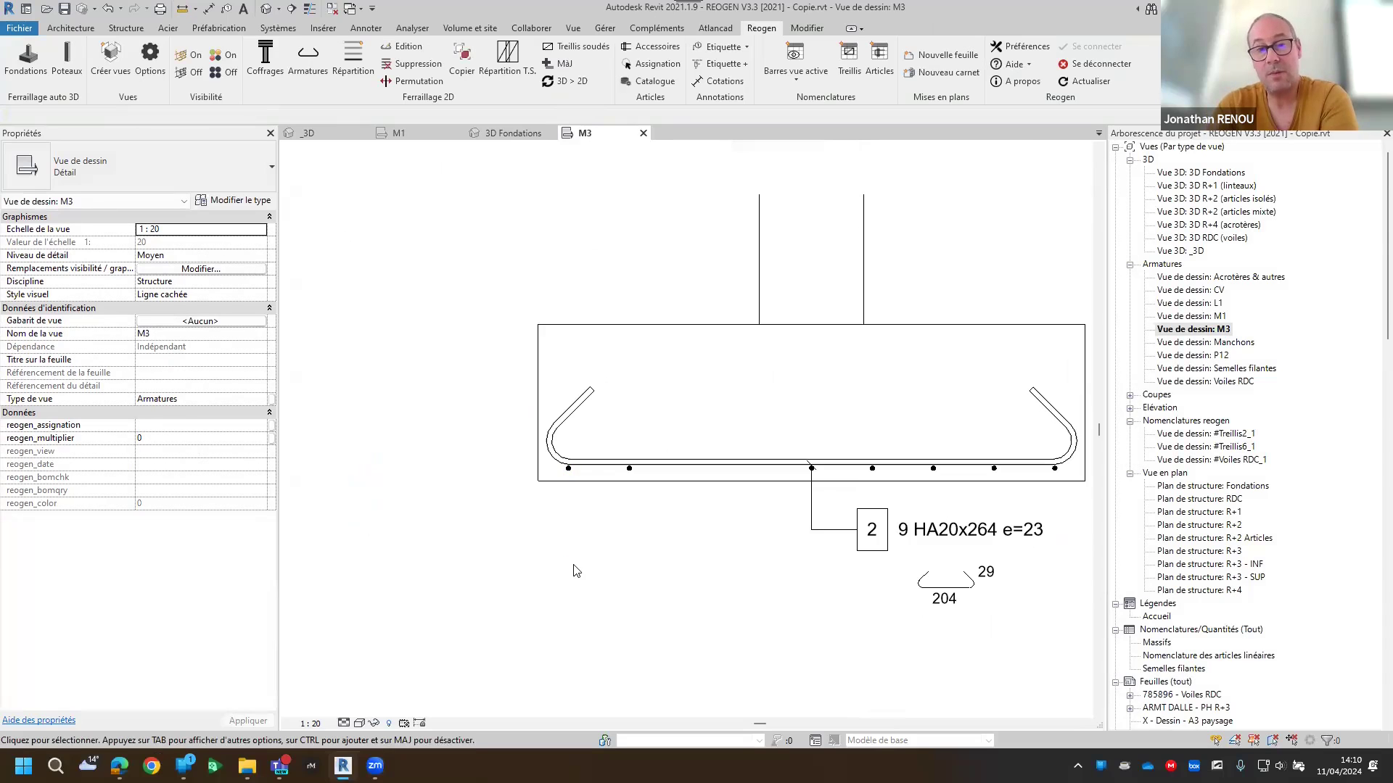
{"action": "scroll", "coordinate": [573, 567], "scroll_direction": "down", "scroll_amount": 5}
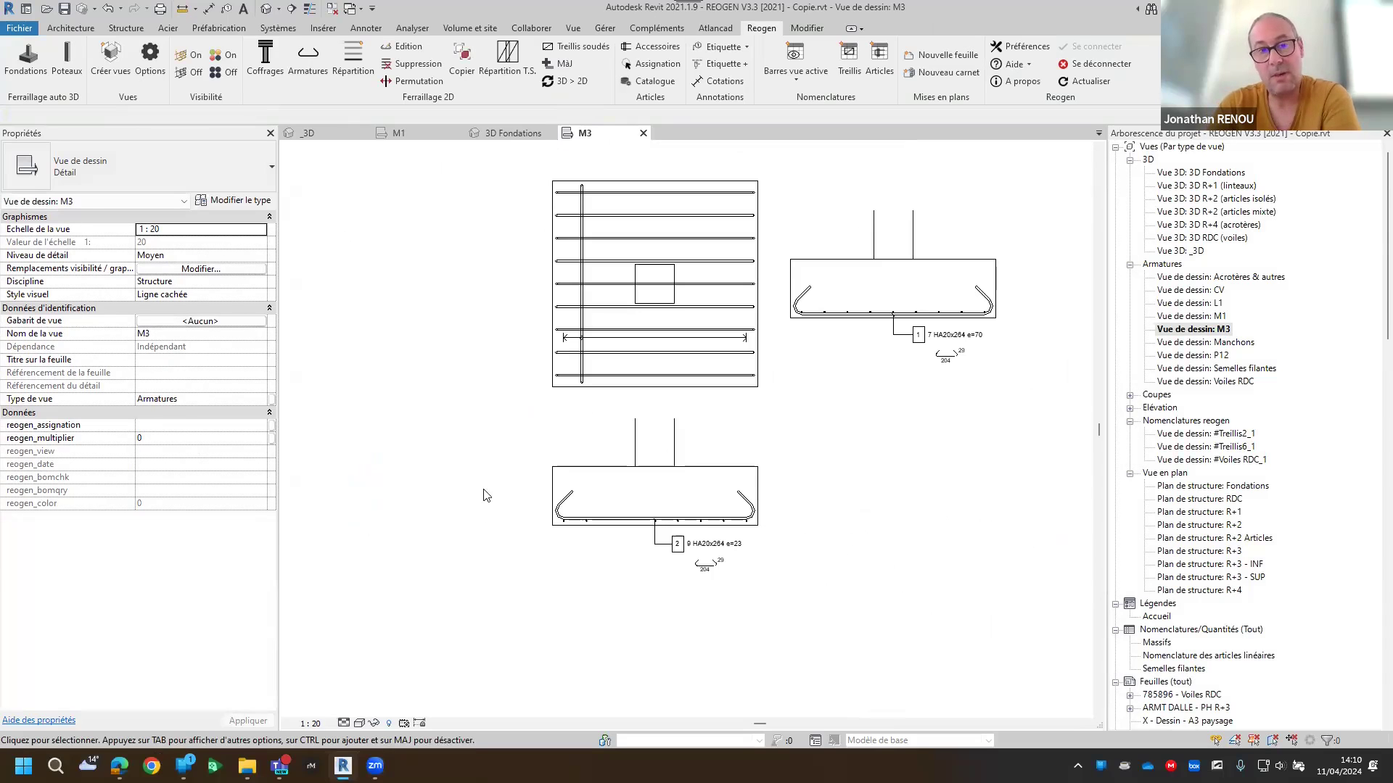
Permute the vertical bar distribution in the M3 plan from simplified to detailed representation
{"action": "left_click", "coordinate": [411, 80]}
{"action": "left_click", "coordinate": [580, 254]}
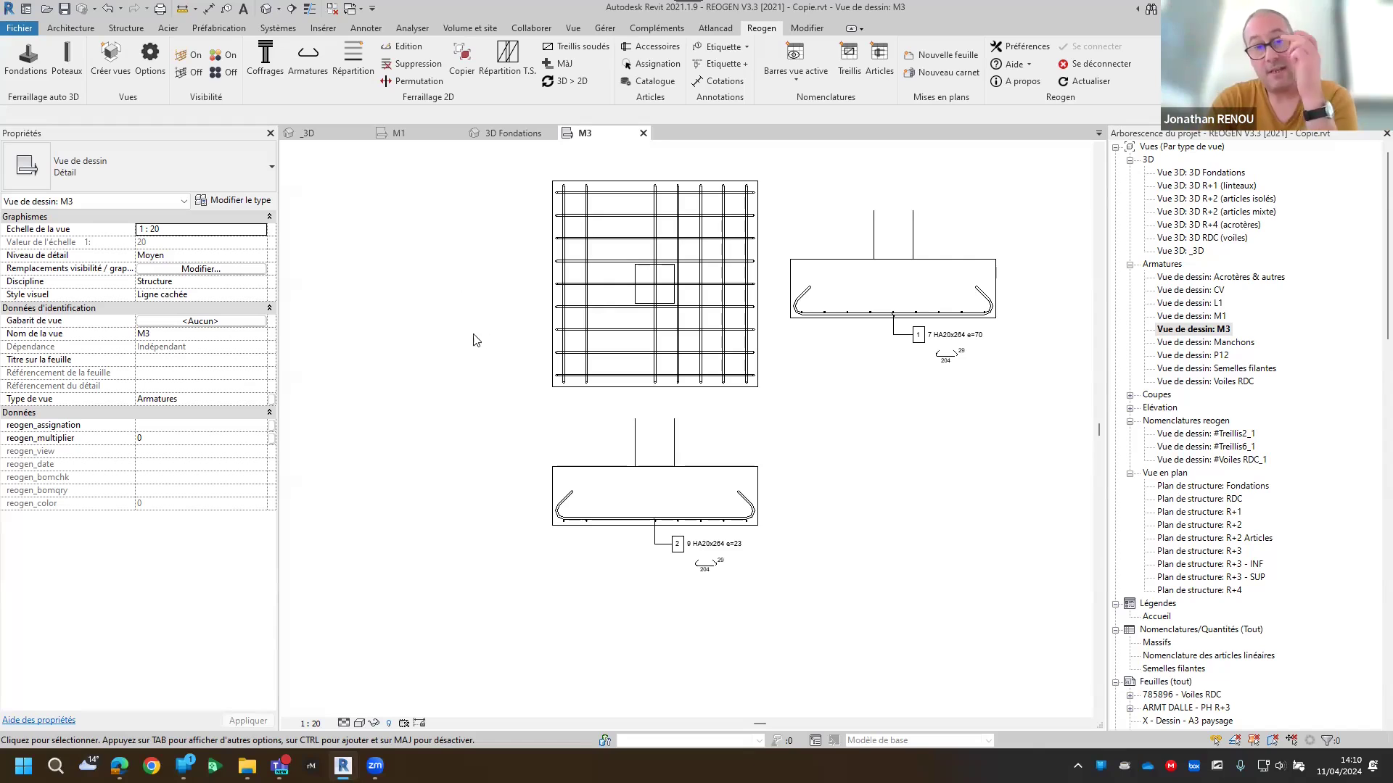
{"action": "middle_click_drag", "start_coordinate": [465, 351], "coordinate": [451, 384]}
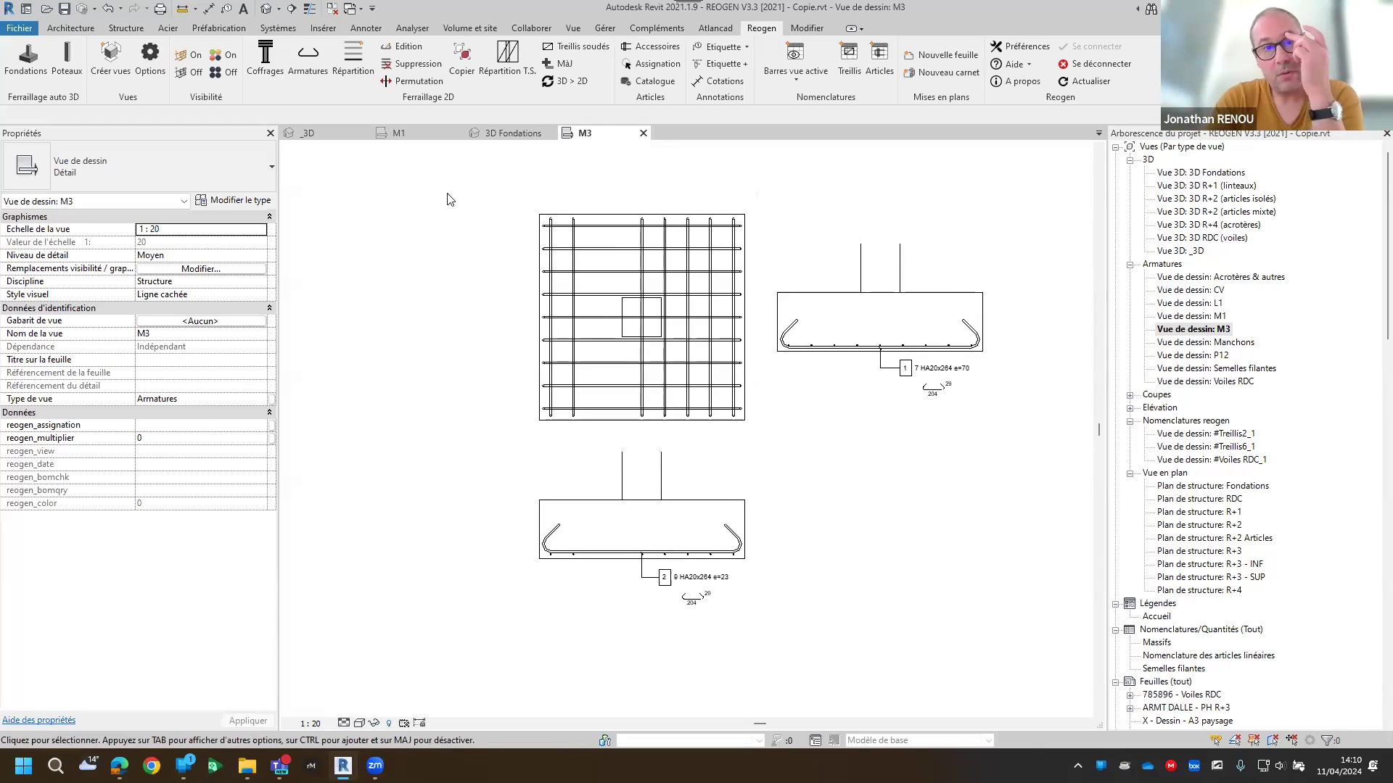
Permute both the vertical and the horizontal bar distributions in the M3 plan to simplified representation
{"action": "left_click", "coordinate": [417, 83]}
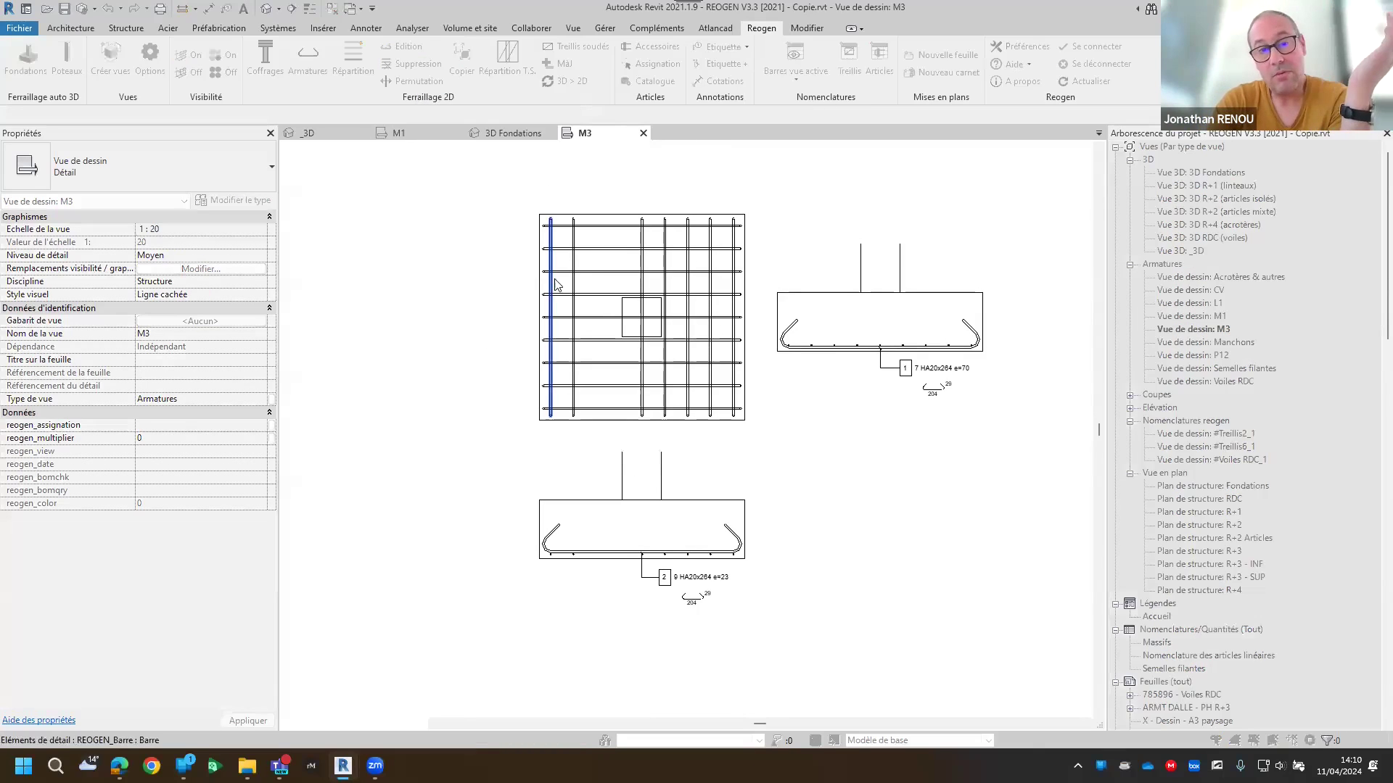
{"action": "left_click", "coordinate": [575, 265]}
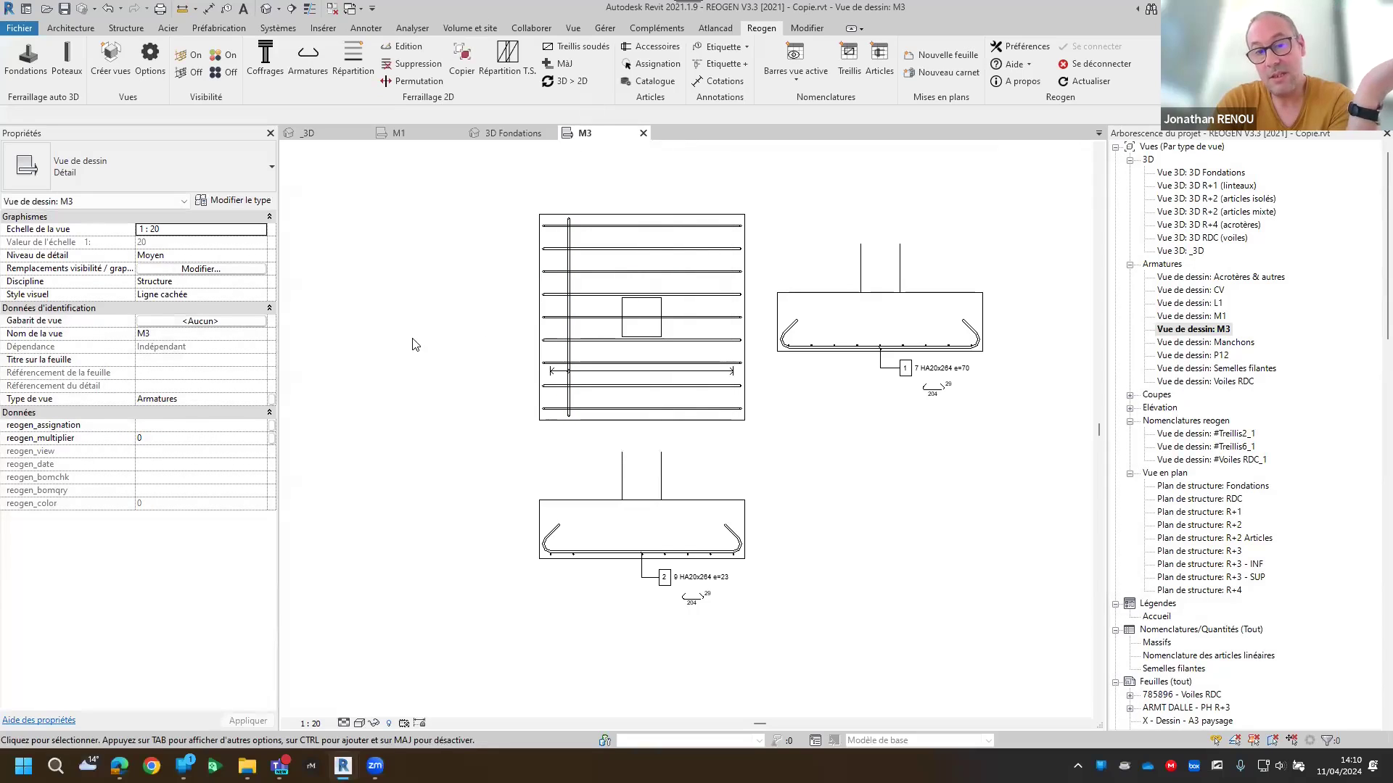
{"action": "left_click", "coordinate": [417, 81]}
{"action": "left_click", "coordinate": [625, 226]}
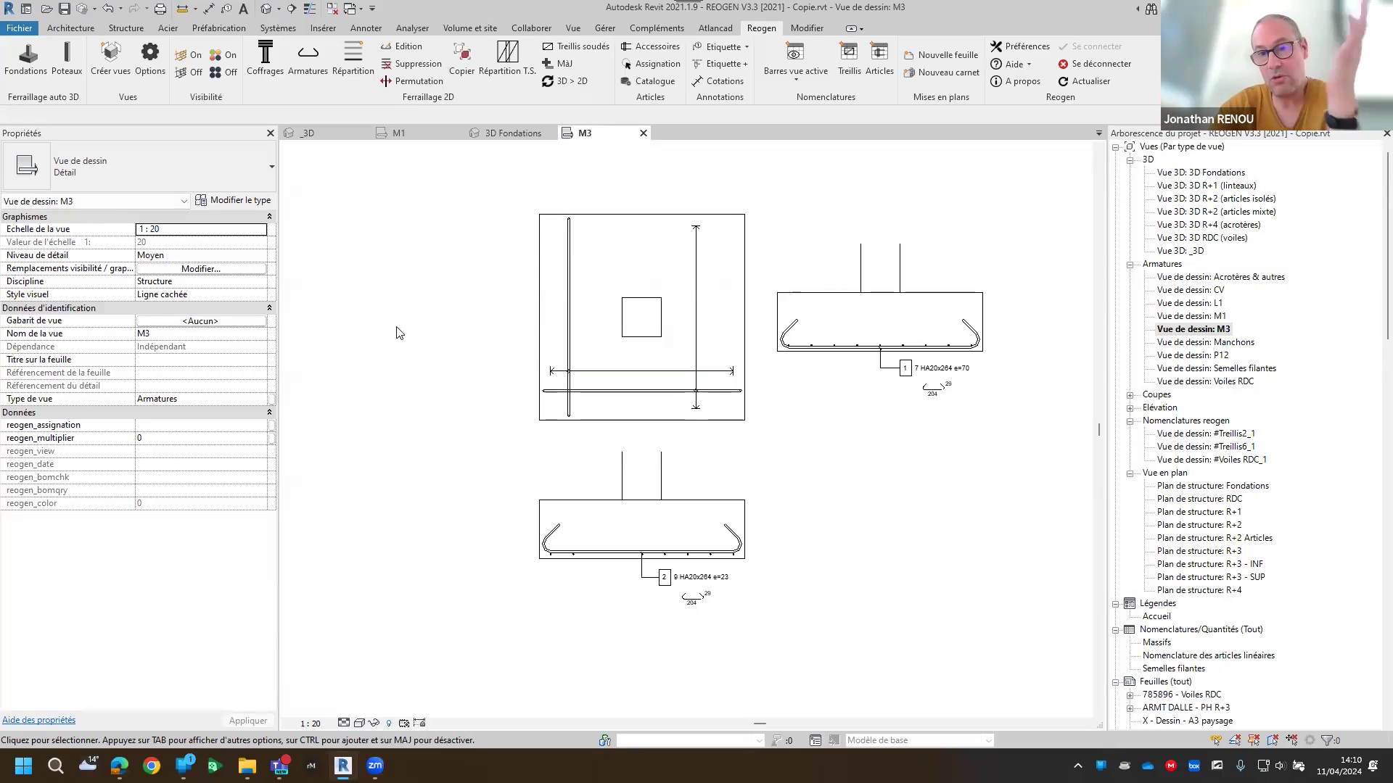
Permute both bar distributions in the M3 plan back to detailed representation
{"action": "left_click", "coordinate": [418, 80]}
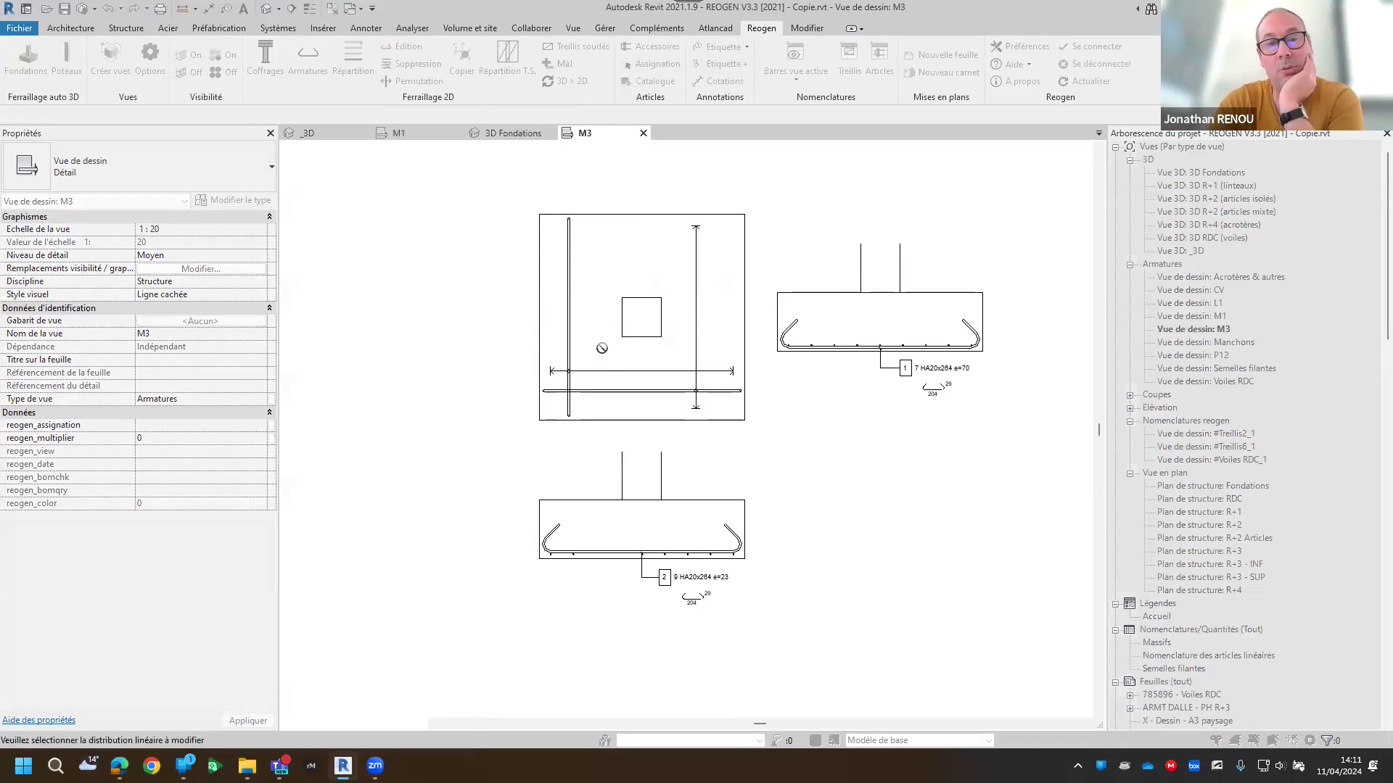
{"action": "left_click", "coordinate": [603, 392]}
{"action": "left_click", "coordinate": [407, 80]}
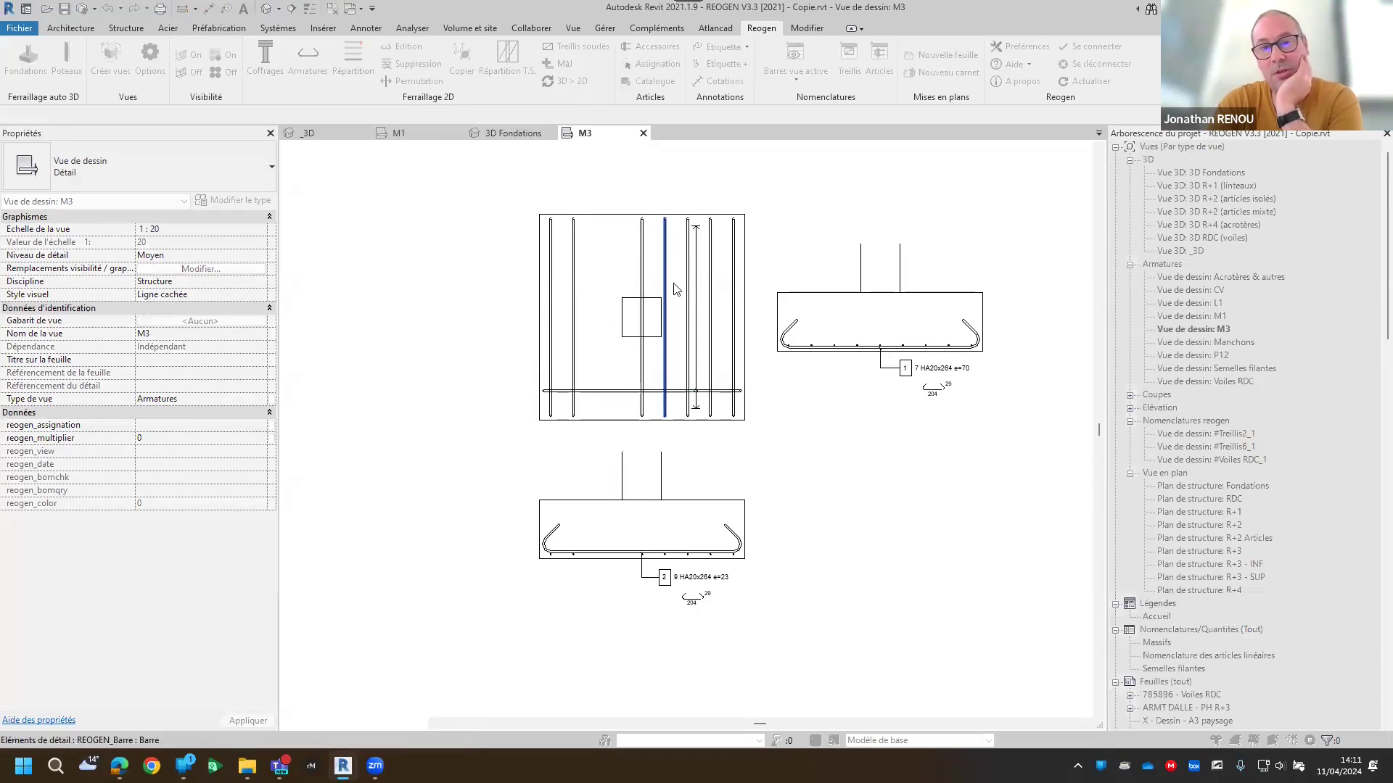
{"action": "left_click", "coordinate": [699, 268]}
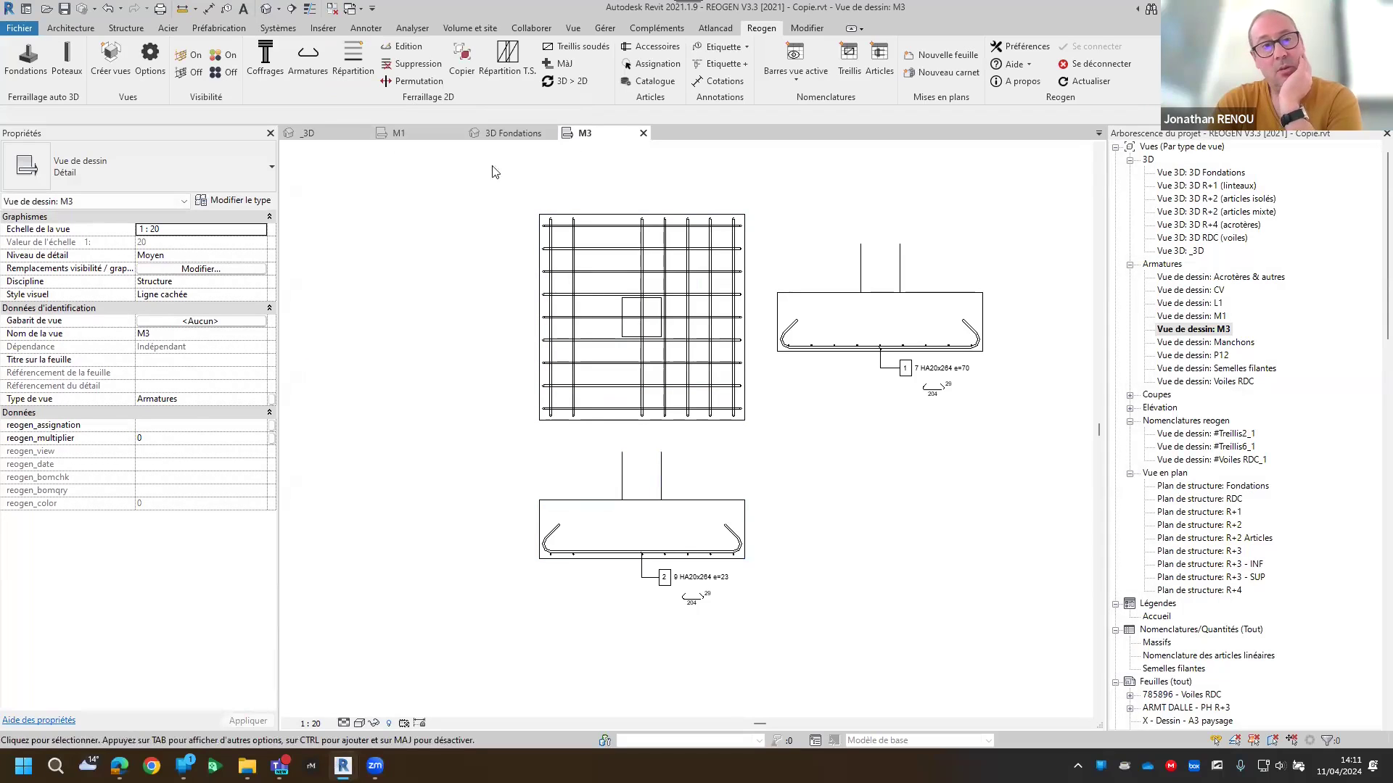
{"action": "left_click", "coordinate": [401, 81]}
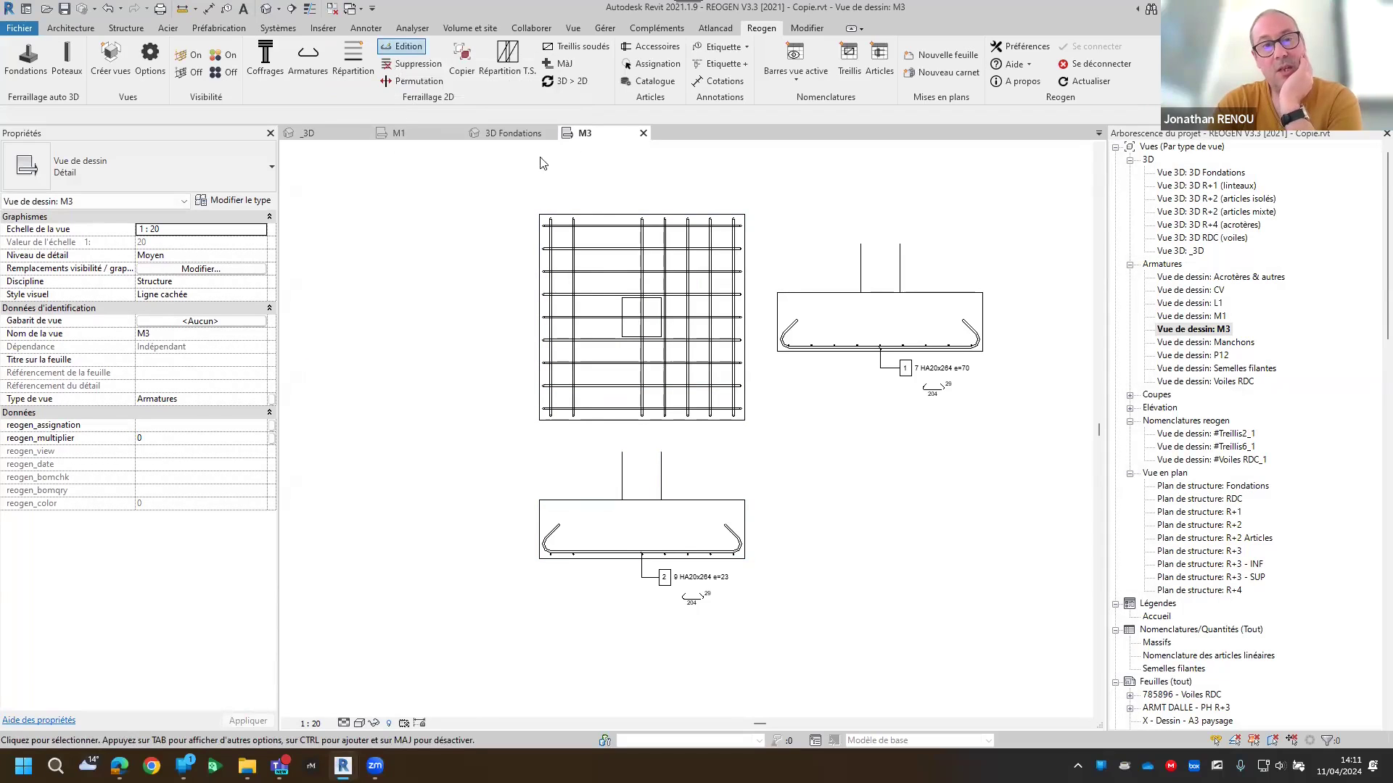
{"action": "left_click", "coordinate": [580, 281]}
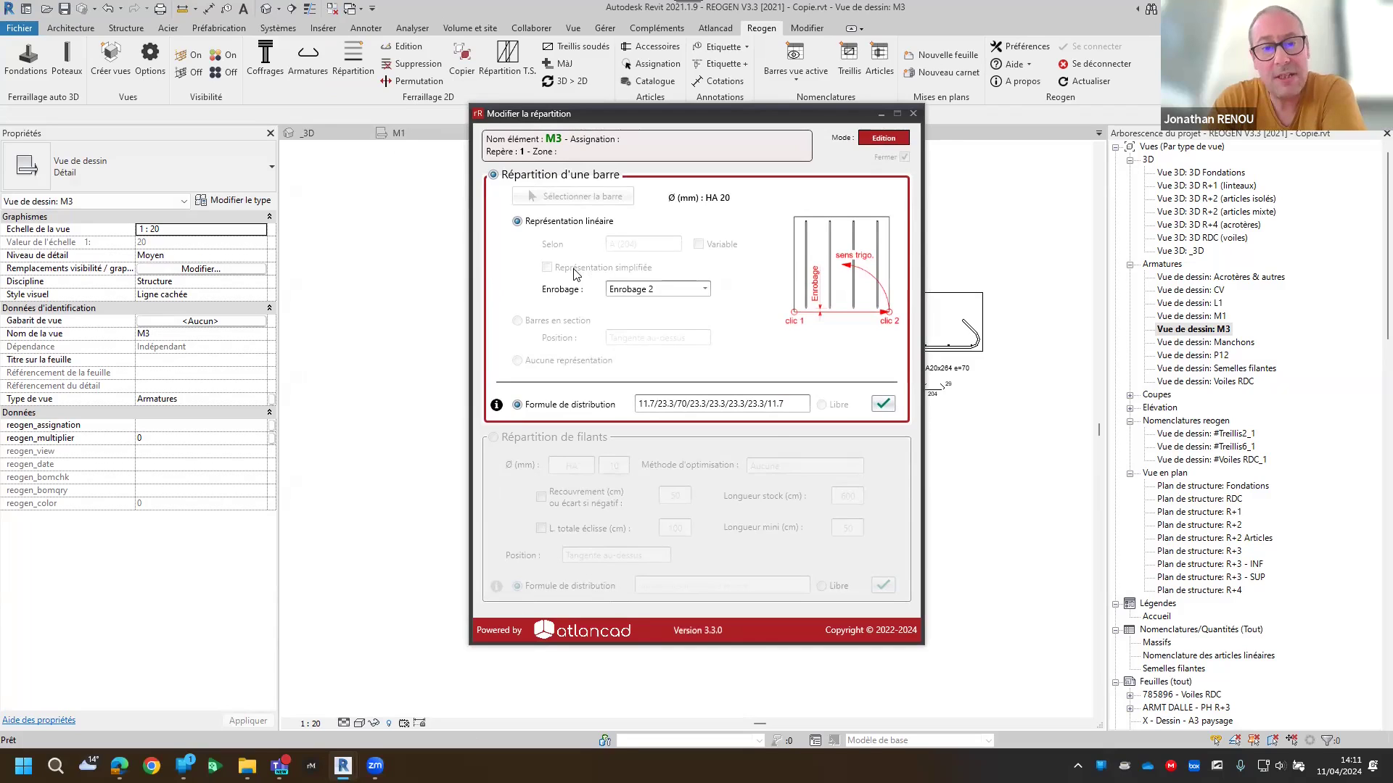
{"action": "double_click", "coordinate": [803, 405]}
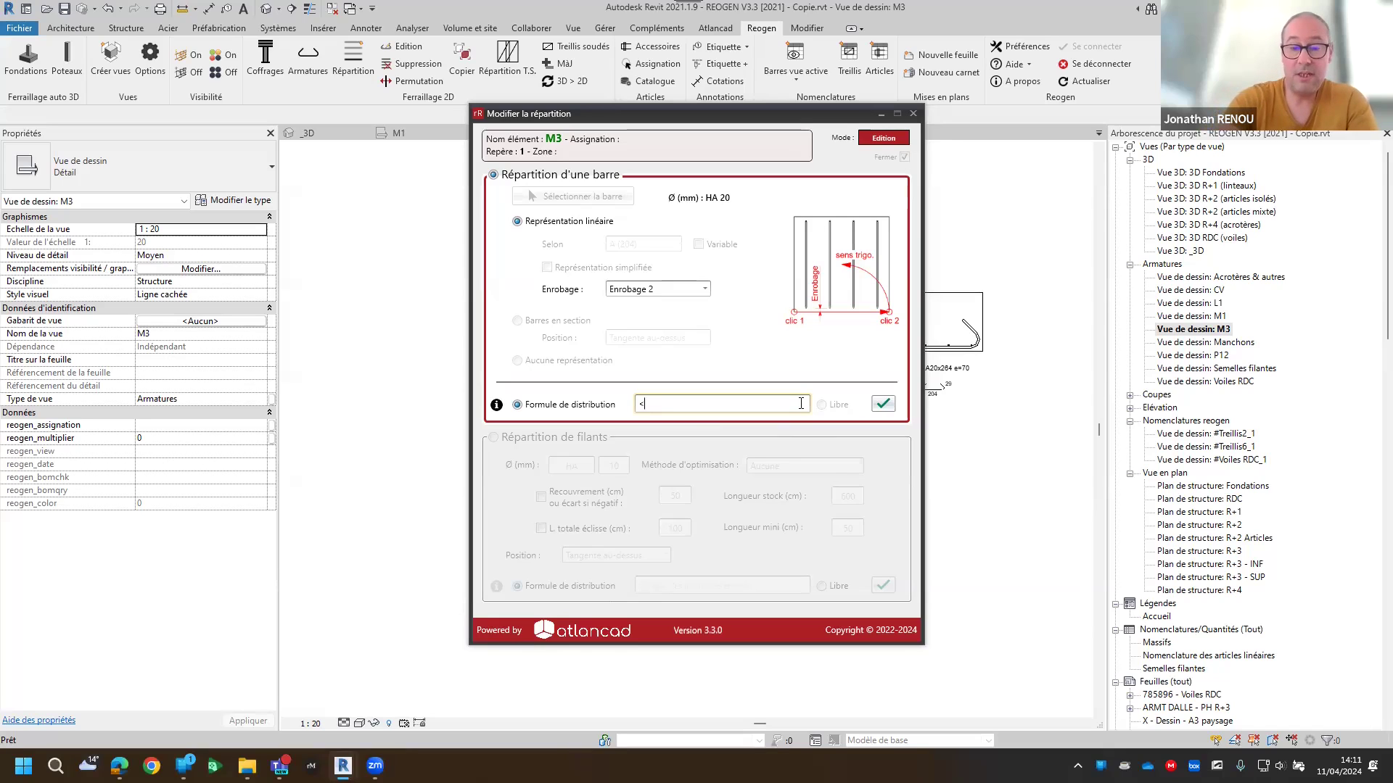
{"action": "type", "text": "@30"}
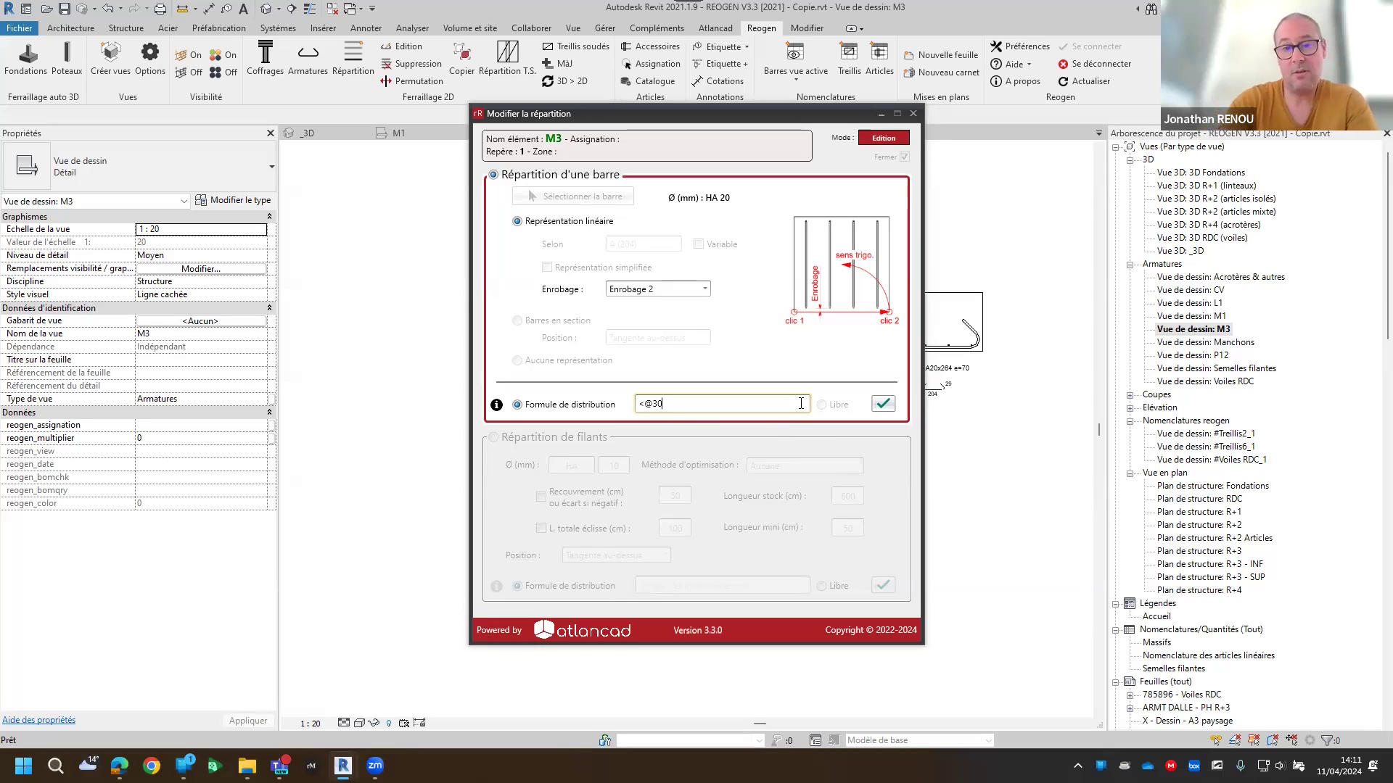
{"action": "type", "text": ">"}
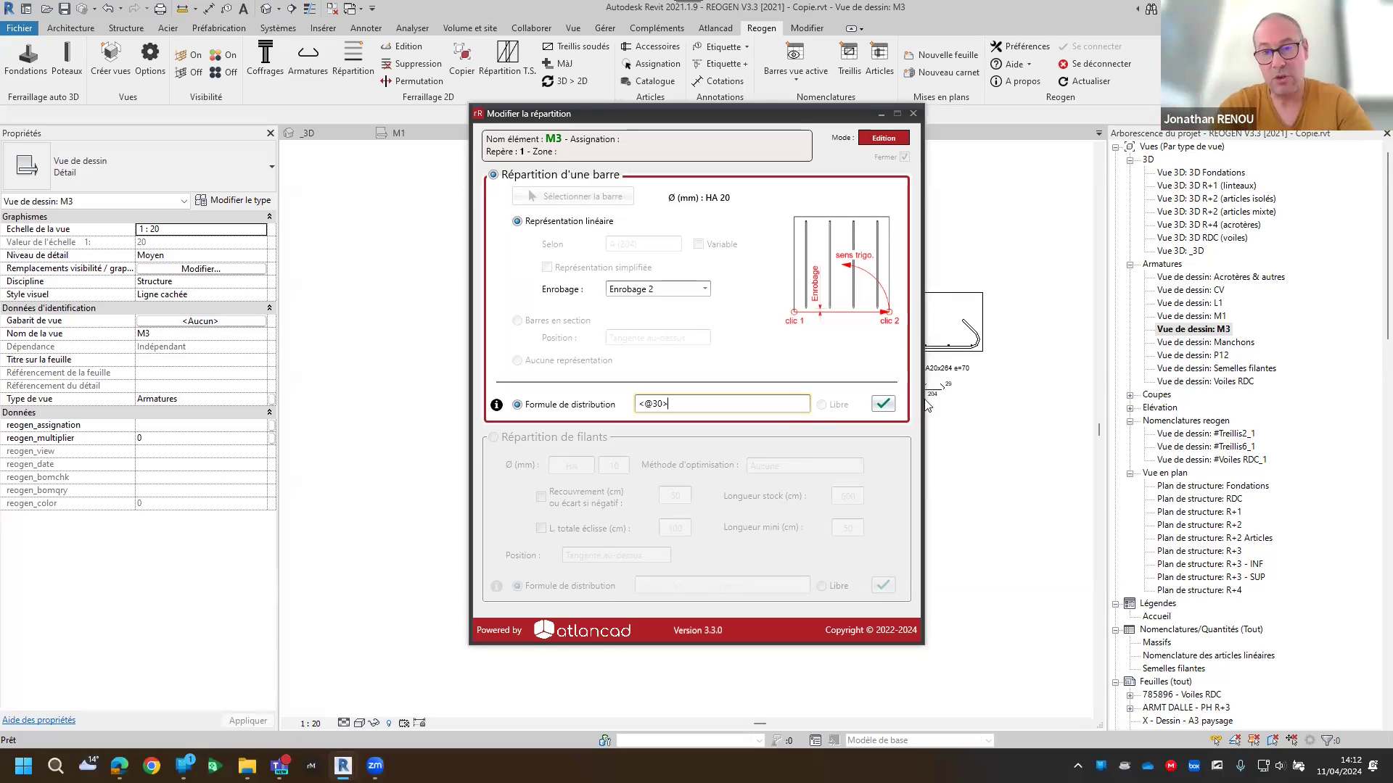
{"action": "left_click", "coordinate": [882, 404]}
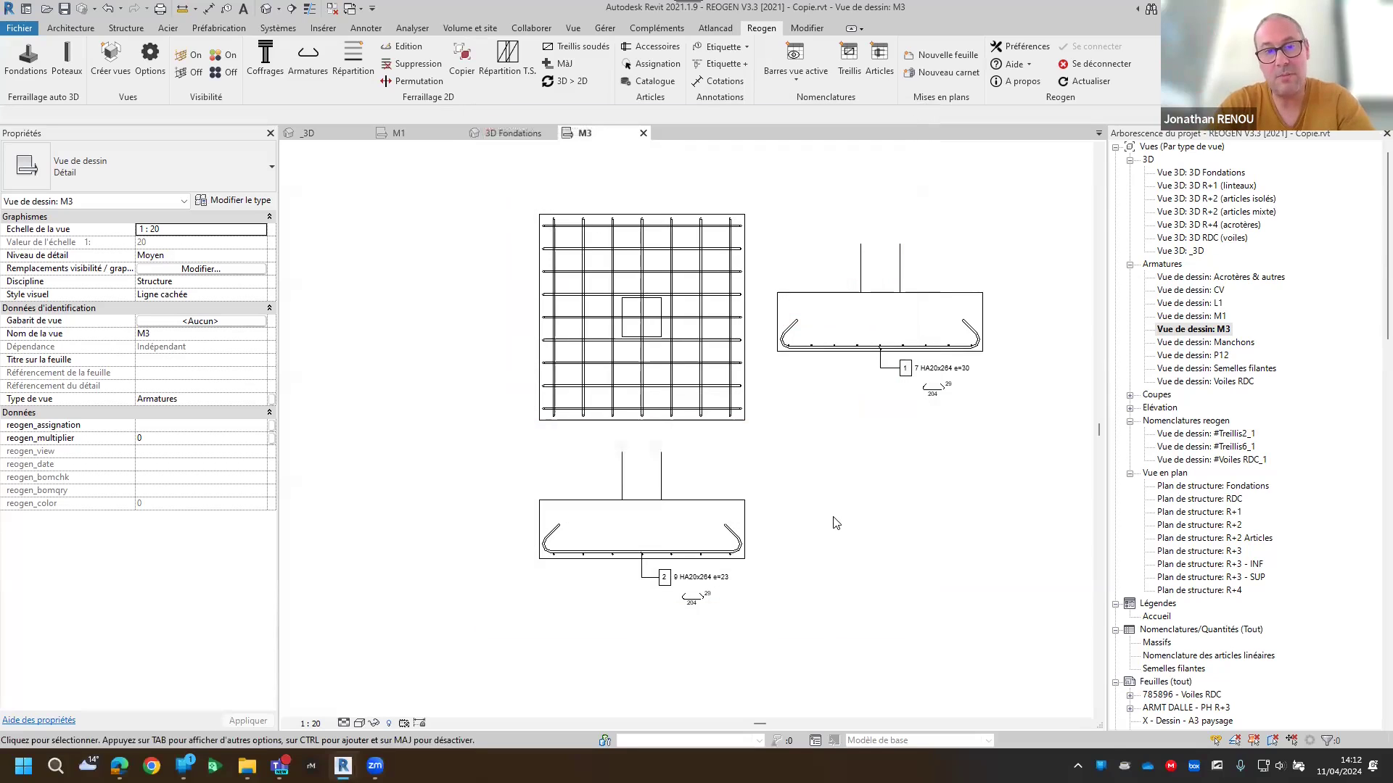
Dimension the vertical bar distribution, placing the dimension line and its bar mark above the M3 plan
{"action": "scroll", "coordinate": [768, 410], "scroll_direction": "up", "scroll_amount": 4}
{"action": "scroll", "coordinate": [769, 410], "scroll_direction": "down", "scroll_amount": 4}
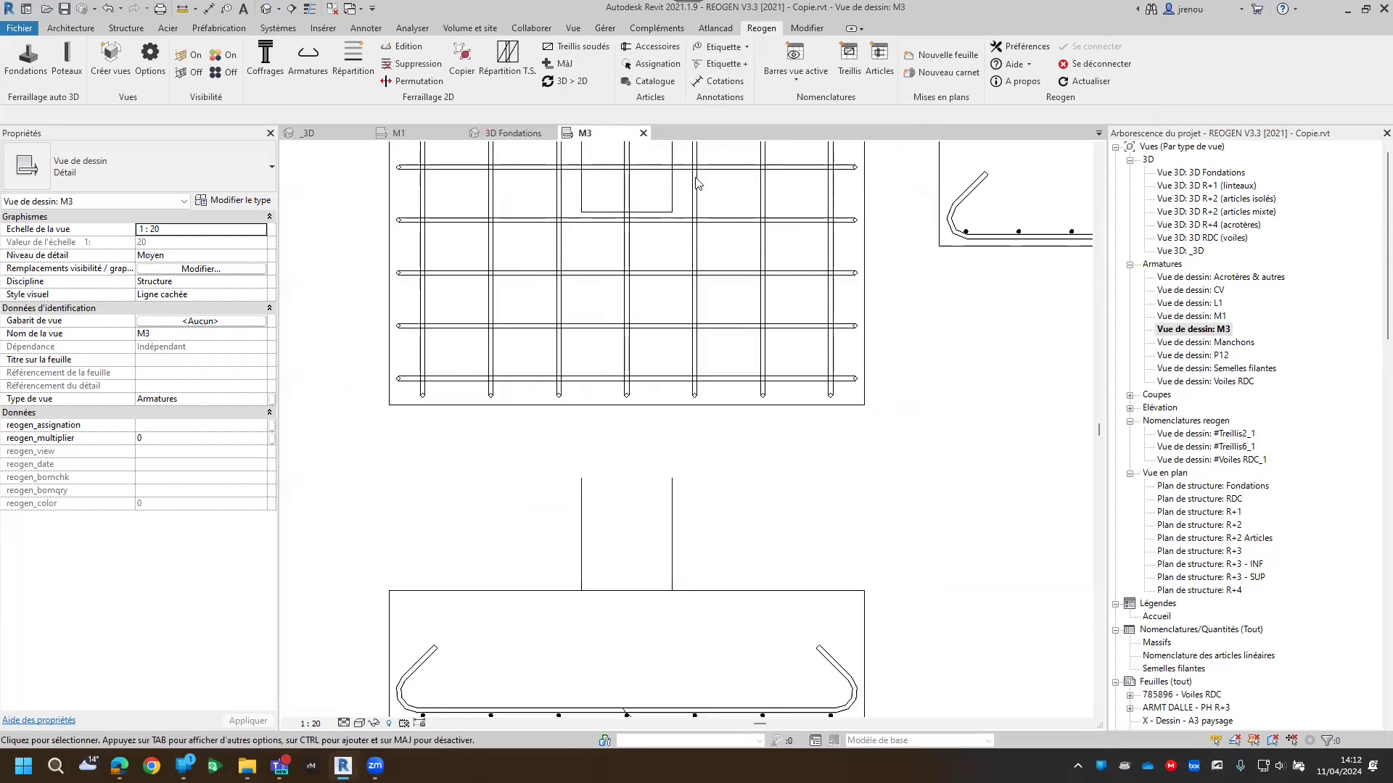
{"action": "middle_click_drag", "start_coordinate": [696, 371], "coordinate": [718, 484]}
{"action": "left_click", "coordinate": [681, 248]}
{"action": "left_click", "coordinate": [682, 216]}
{"action": "scroll", "coordinate": [647, 210], "scroll_direction": "up", "scroll_amount": 3}
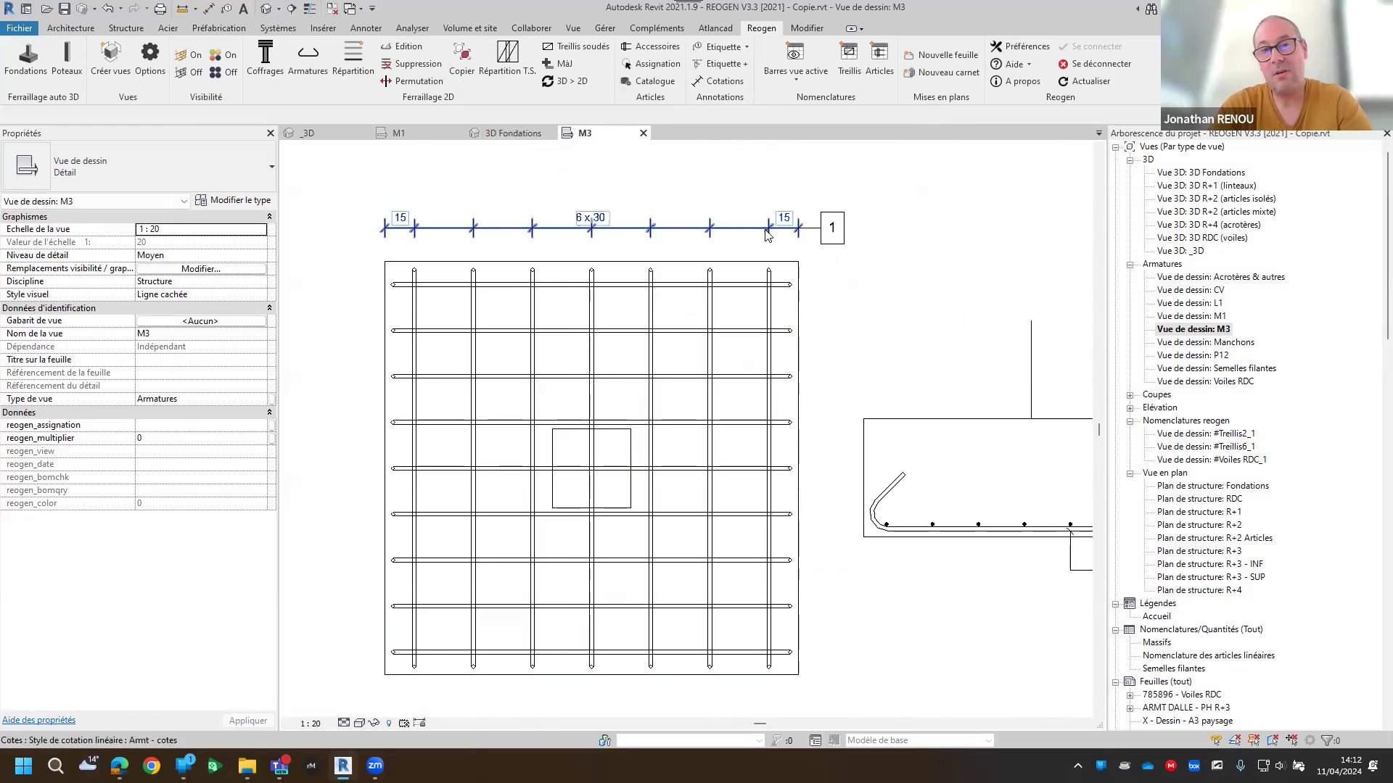
{"action": "scroll", "coordinate": [798, 247], "scroll_direction": "down", "scroll_amount": 2}
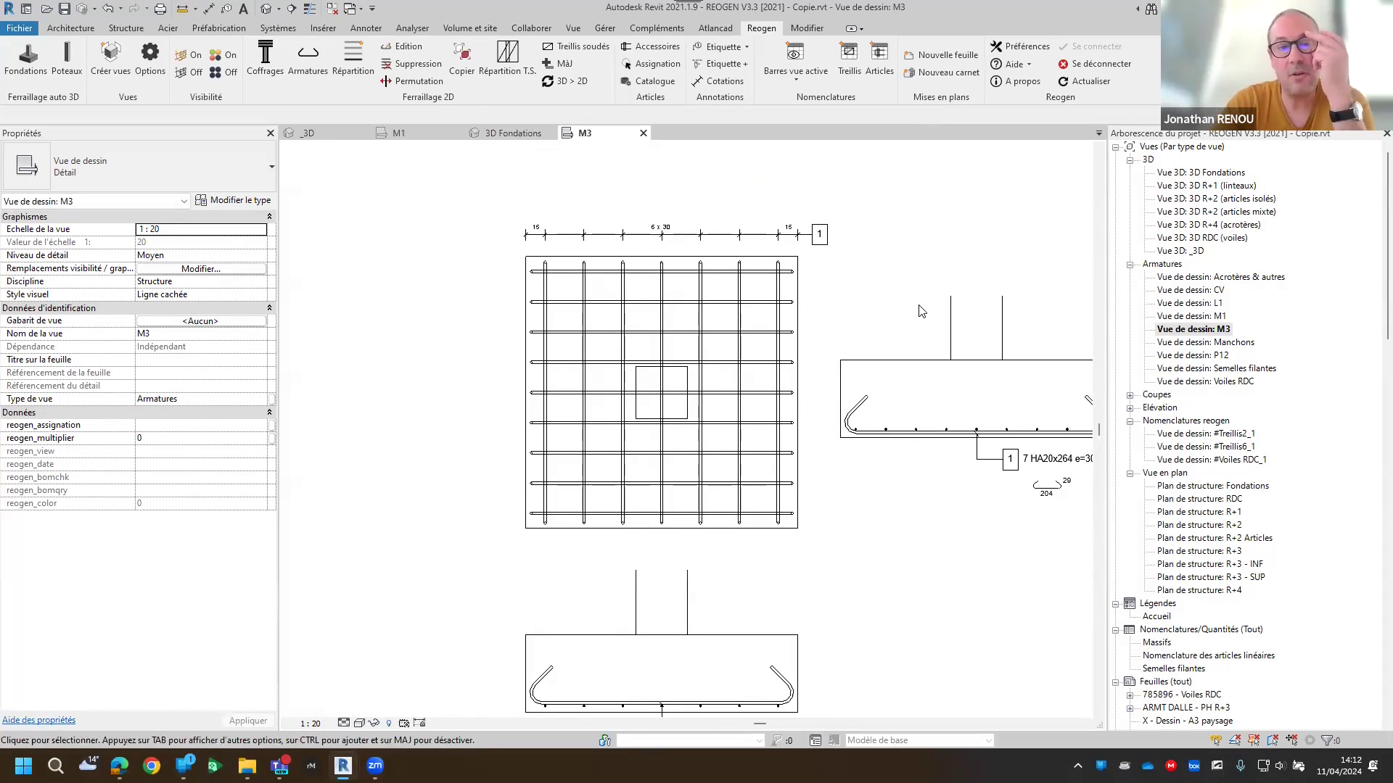
Edit the vertical bar distribution again, replacing @ with * so that its formula is <*30>
{"action": "left_click", "coordinate": [384, 49]}
{"action": "left_click", "coordinate": [545, 292]}
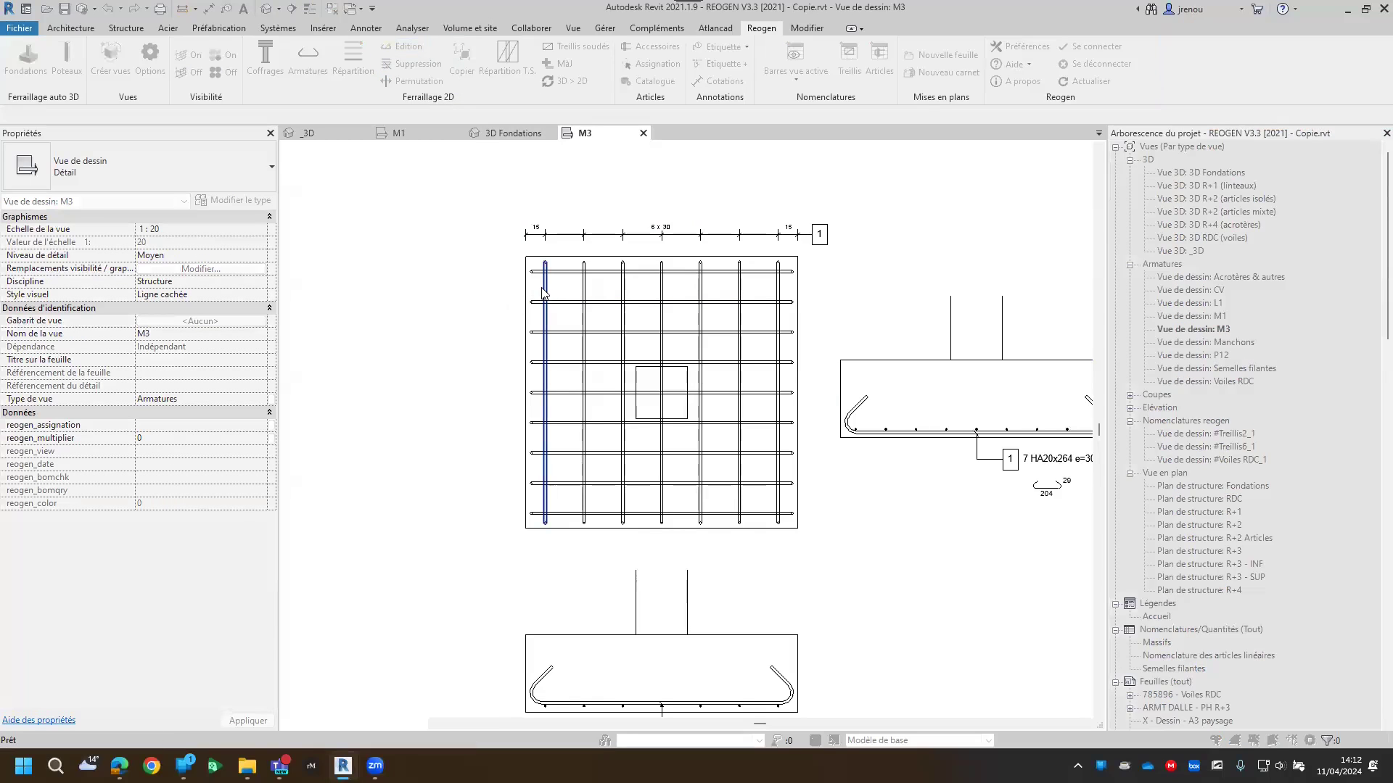
{"action": "double_click", "coordinate": [653, 404]}
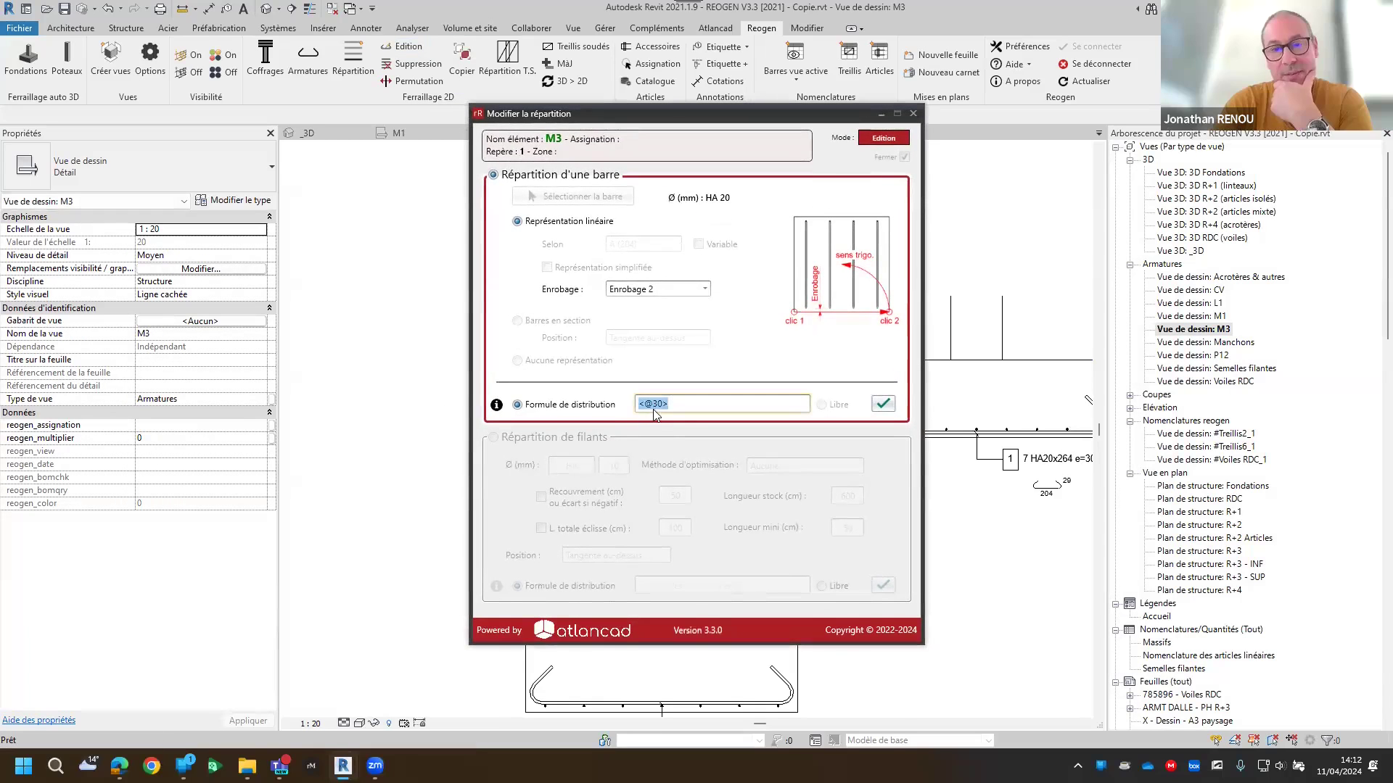
{"action": "left_click", "coordinate": [653, 405]}
{"action": "key", "text": "BackSpace"}
{"action": "type", "text": "*"}
{"action": "double_click", "coordinate": [655, 406]}
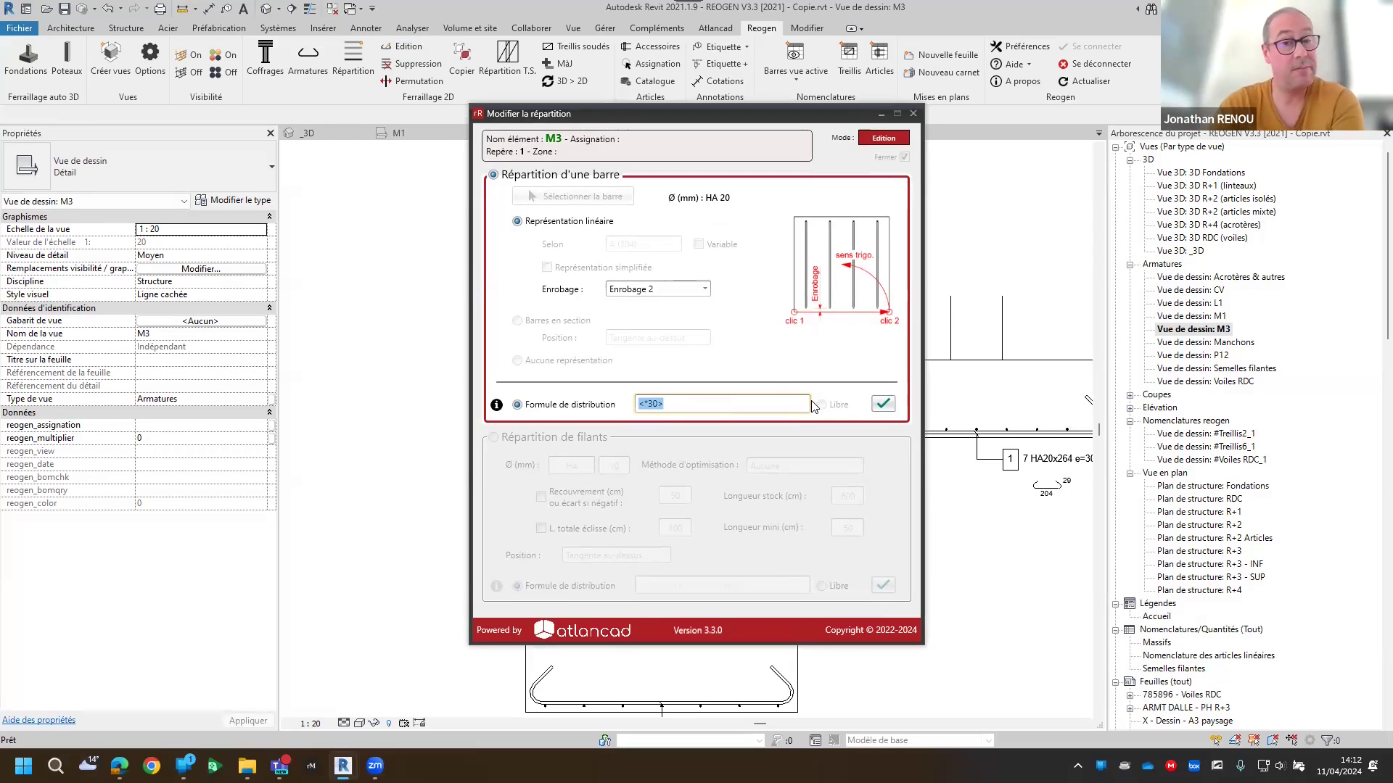
{"action": "left_click", "coordinate": [883, 404]}
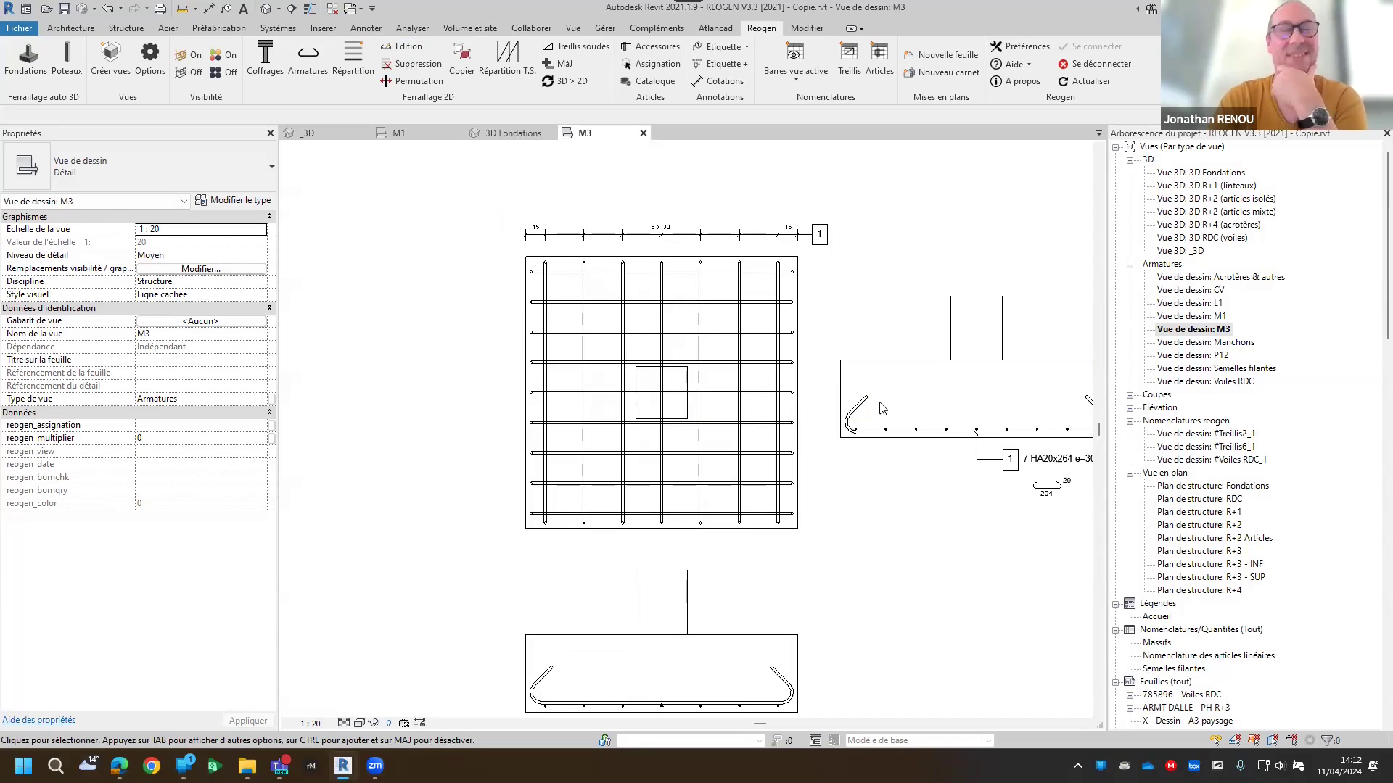
Set the vertical bar distribution's formula in the M3 plan to <*25> and check the updated spacing dimensions
{"action": "left_click", "coordinate": [437, 81]}
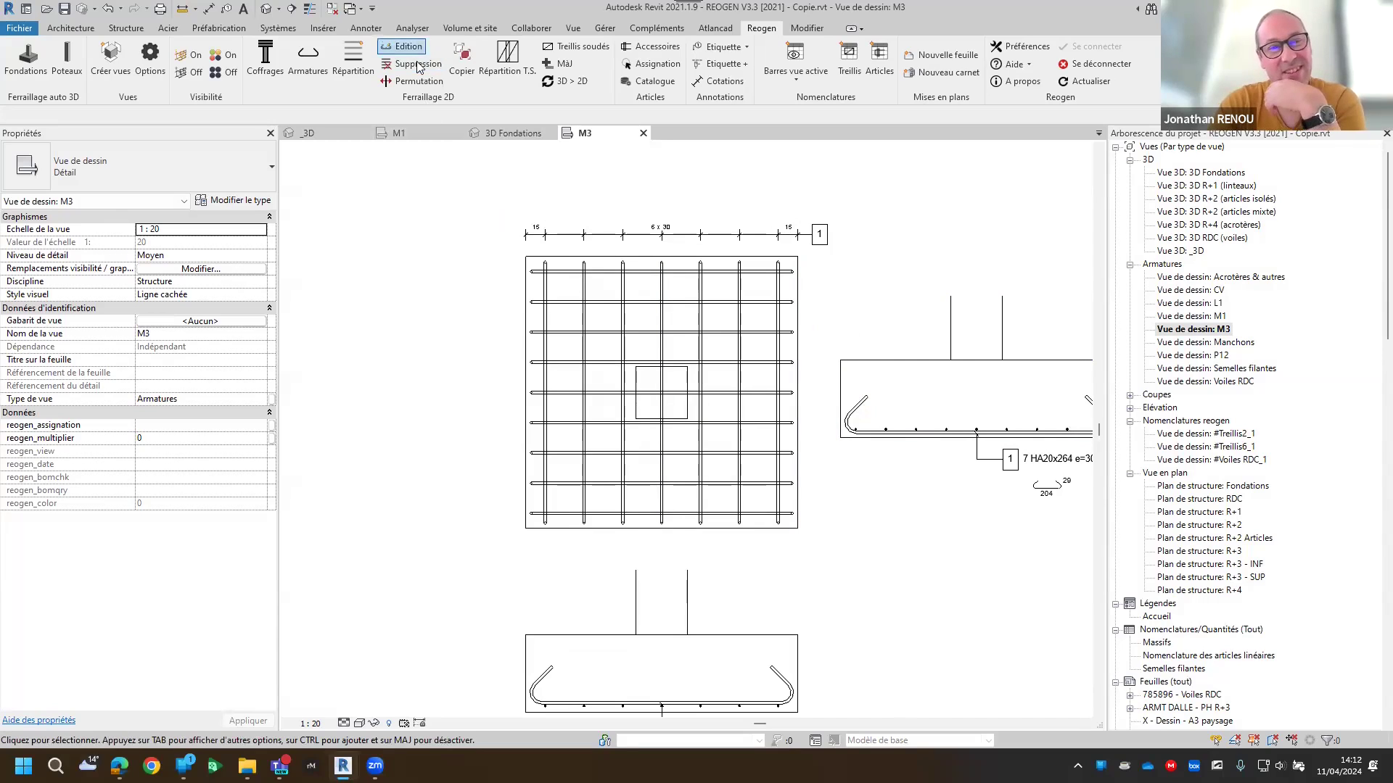
{"action": "left_click", "coordinate": [624, 293]}
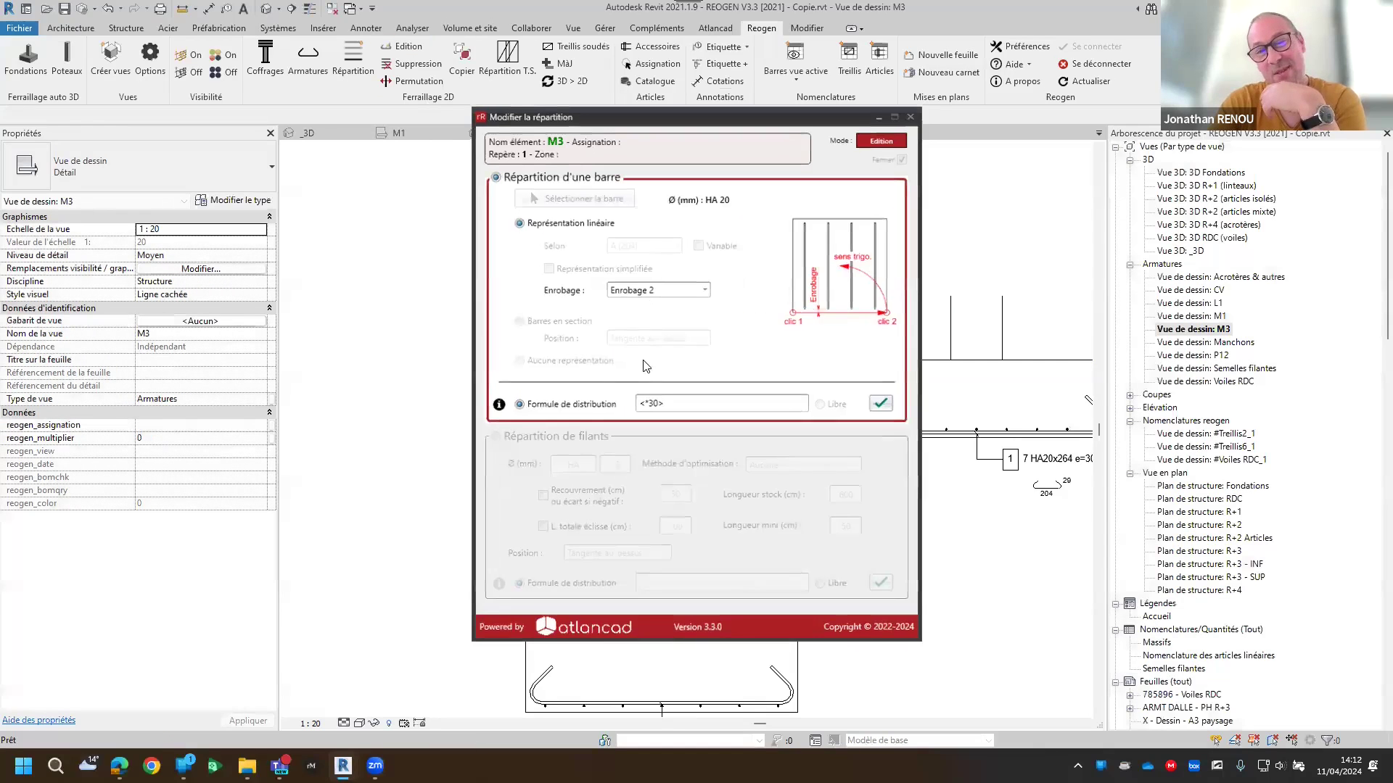
{"action": "double_click", "coordinate": [678, 403]}
{"action": "left_click", "coordinate": [650, 404]}
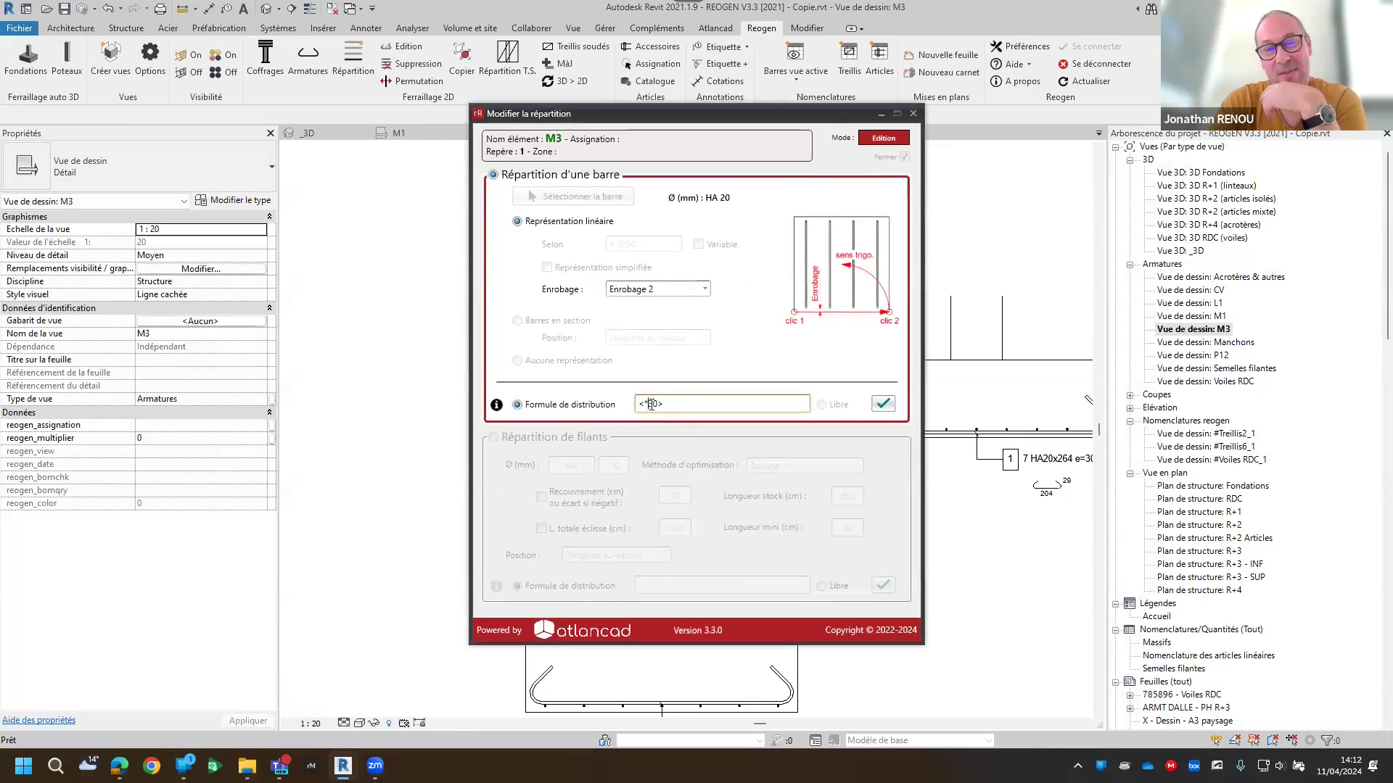
{"action": "key", "text": "Delete"}
{"action": "key", "text": "Delete"}
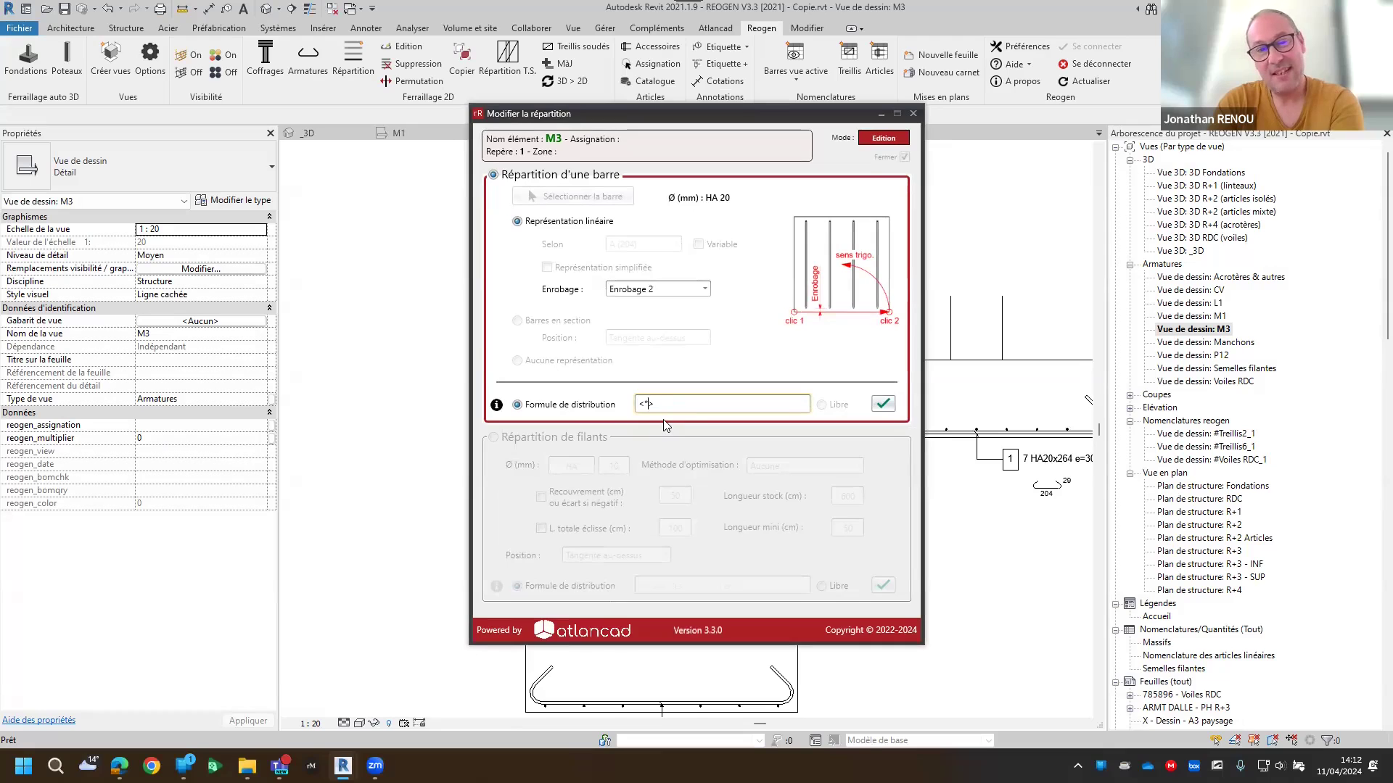
{"action": "type", "text": "15"}
{"action": "left_click", "coordinate": [883, 404]}
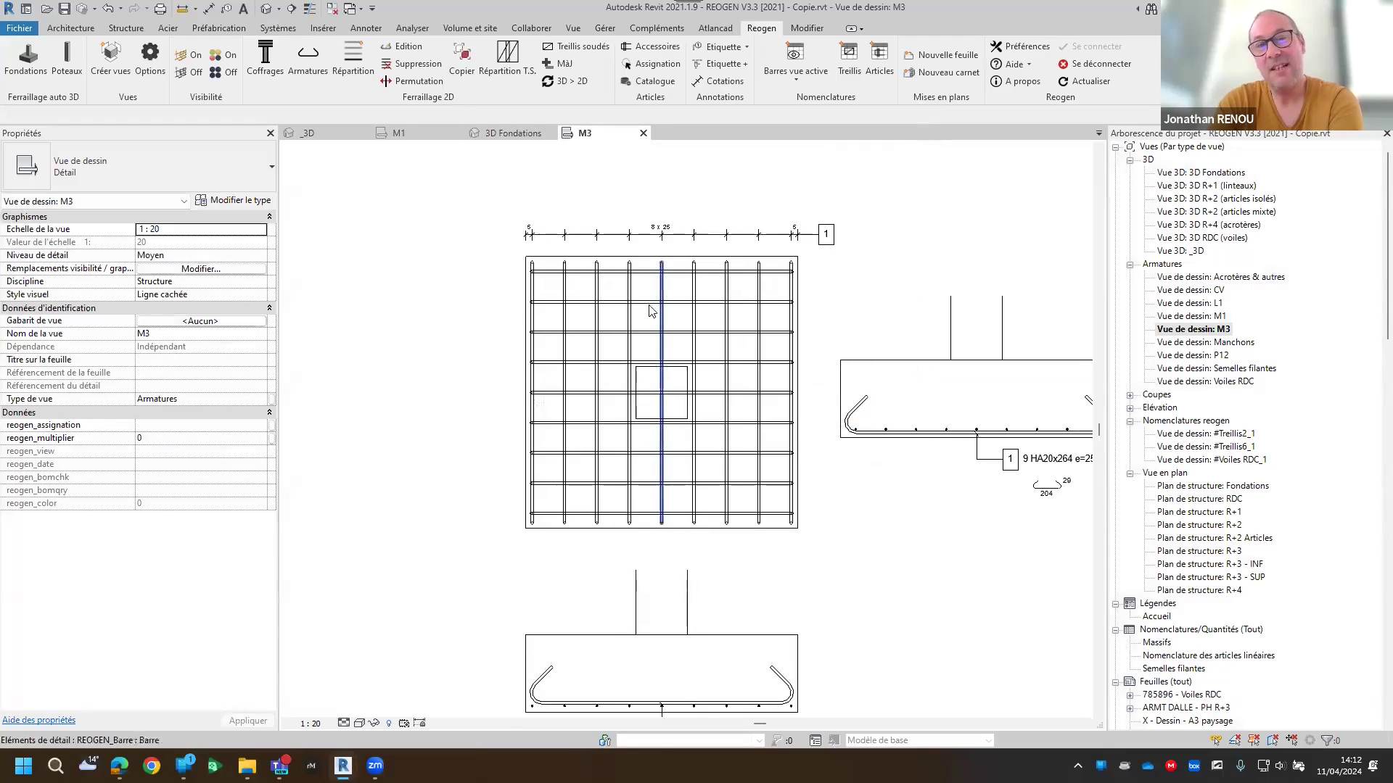
{"action": "scroll", "coordinate": [655, 215], "scroll_direction": "up", "scroll_amount": 2}
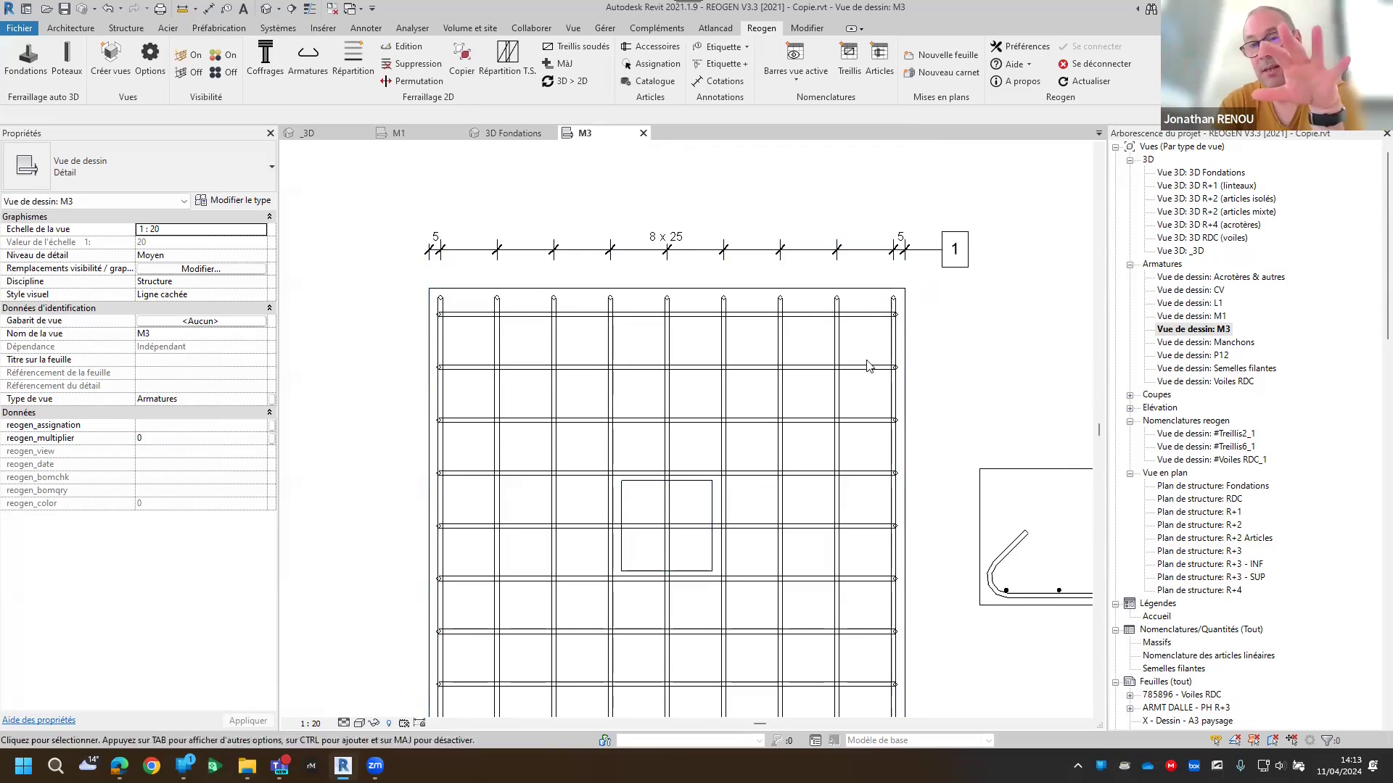
{"action": "scroll", "coordinate": [835, 364], "scroll_direction": "down", "scroll_amount": 2}
Open the L1 drawing view and check the distribution formula of the lintel's stirrups in elevation without changing it
{"action": "double_click", "coordinate": [1189, 304]}
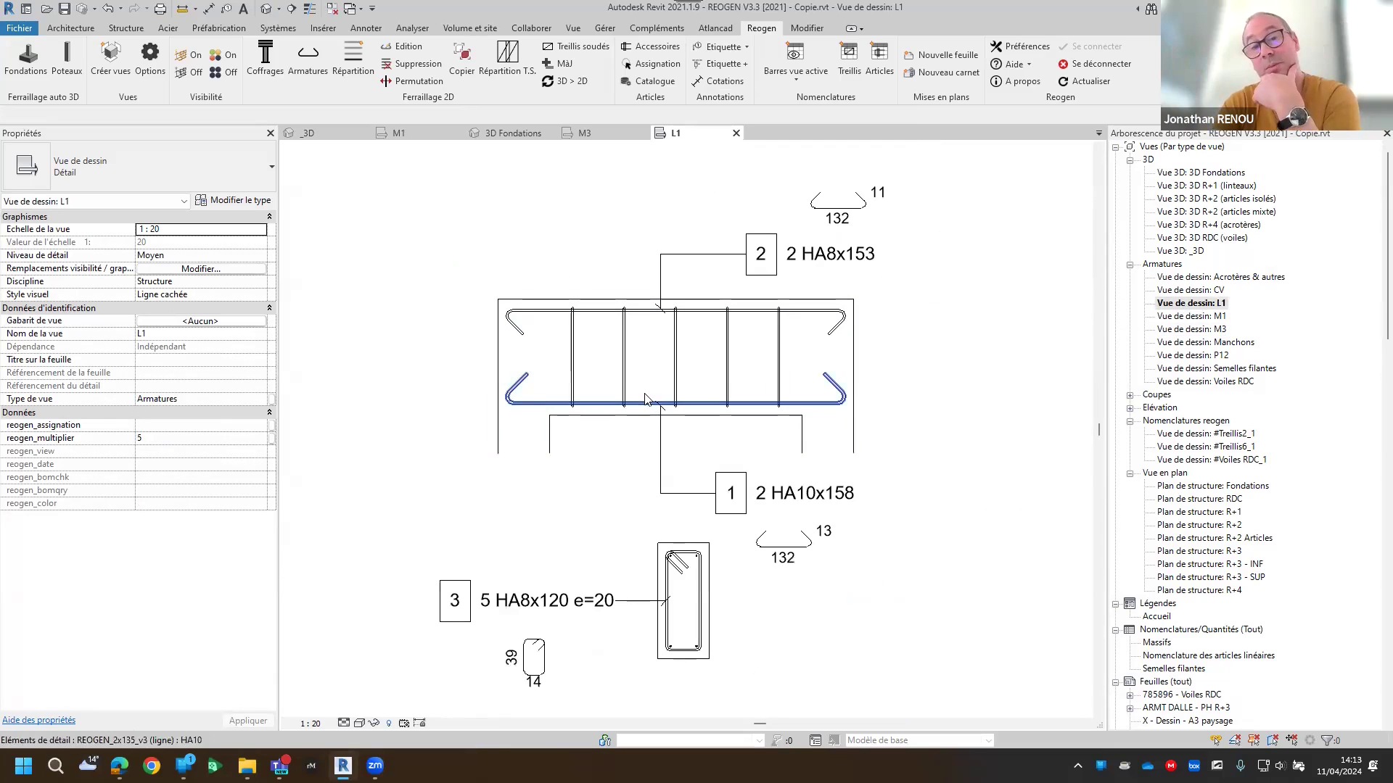
{"action": "scroll", "coordinate": [570, 432], "scroll_direction": "up", "scroll_amount": 2}
{"action": "scroll", "coordinate": [592, 433], "scroll_direction": "down", "scroll_amount": 3}
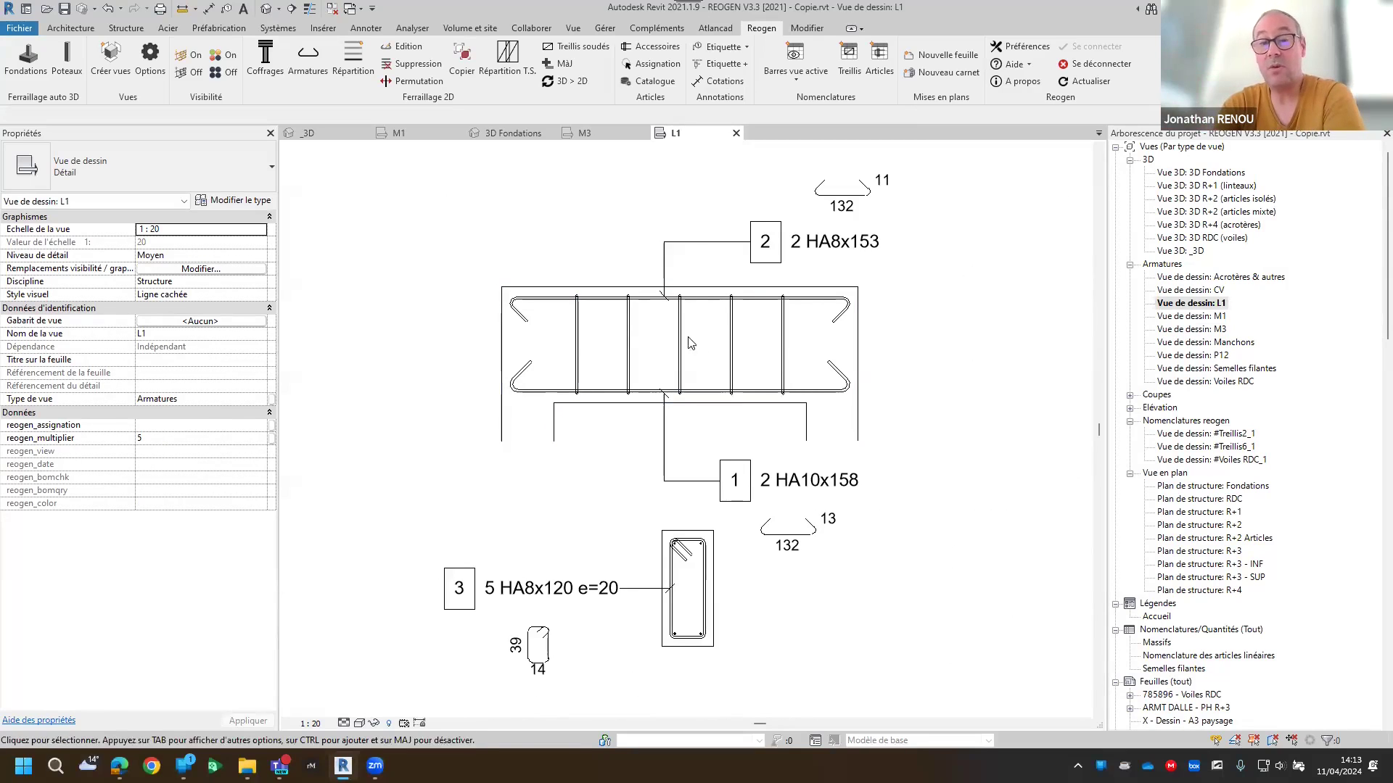
{"action": "left_click", "coordinate": [405, 47]}
{"action": "left_click", "coordinate": [577, 325]}
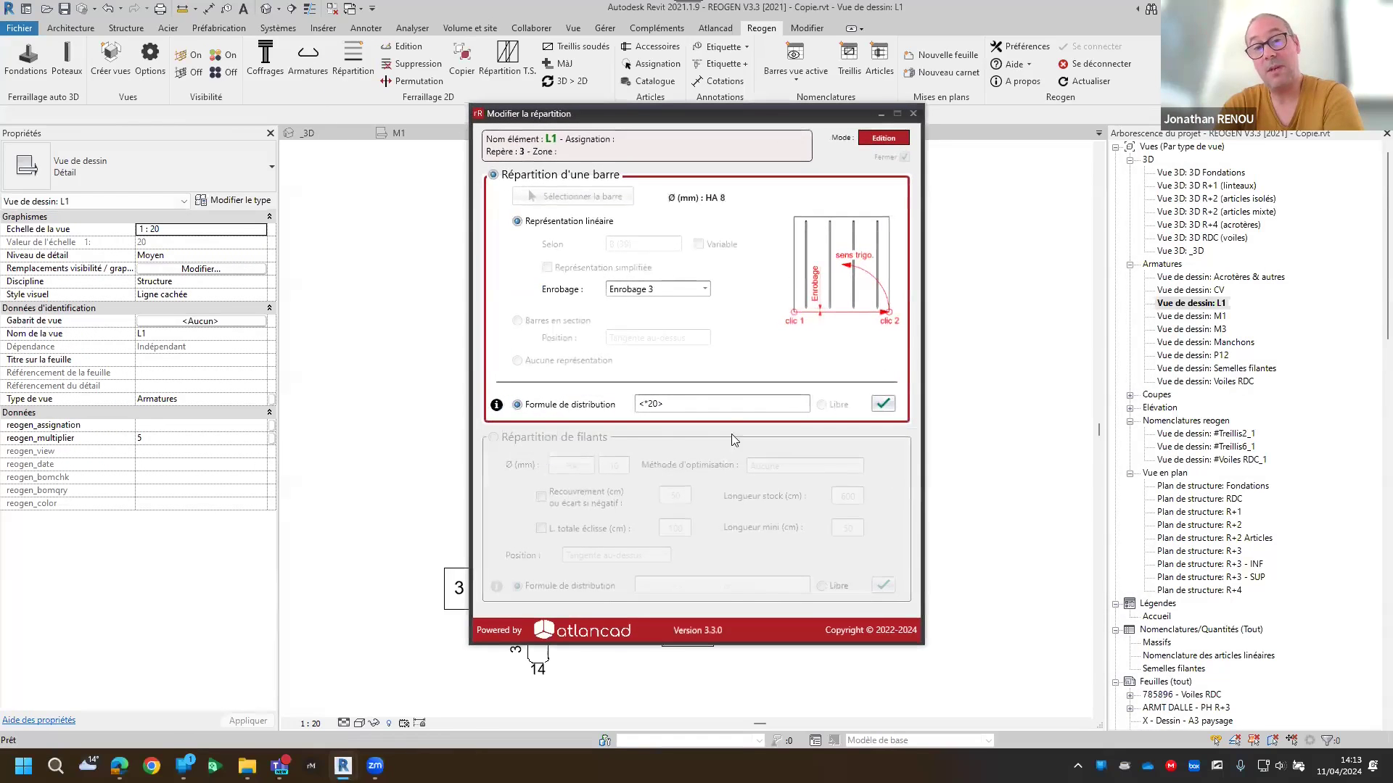
{"action": "left_click", "coordinate": [913, 114]}
{"action": "scroll", "coordinate": [860, 355], "scroll_direction": "down", "scroll_amount": 2}
{"action": "middle_click_drag", "start_coordinate": [860, 356], "coordinate": [629, 353]}
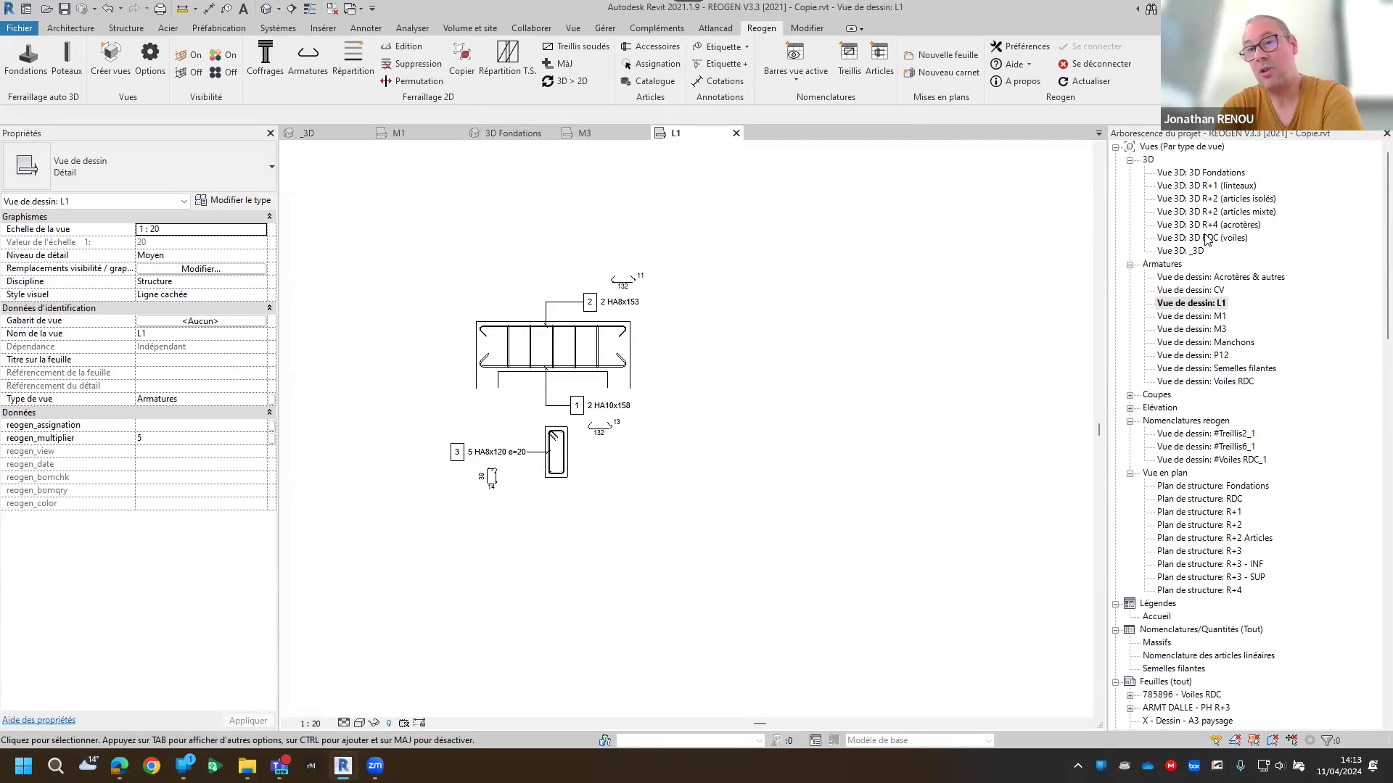
Look at lintel L3 in the 3D R+1 (linteaux) view and return to the L1 drawing view
{"action": "double_click", "coordinate": [1208, 187]}
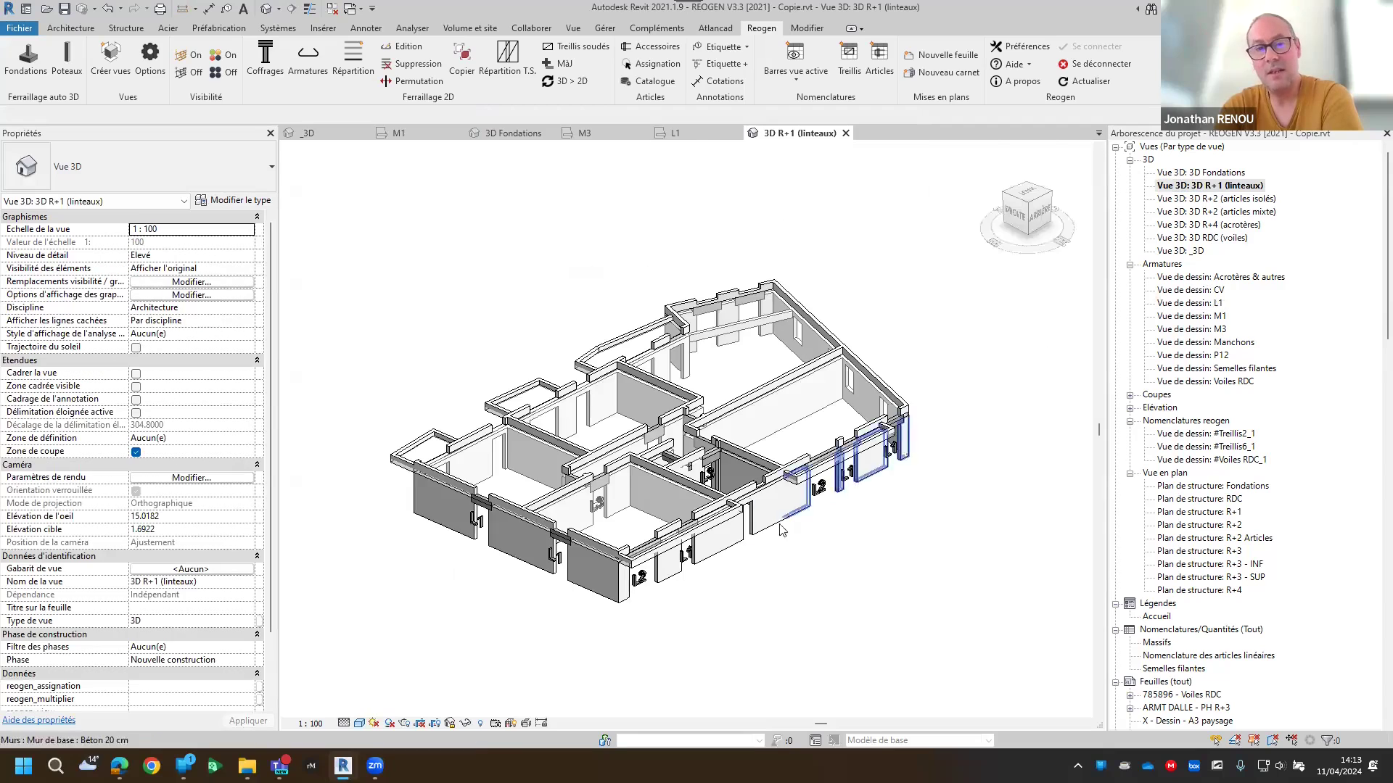
{"action": "scroll", "coordinate": [773, 402], "scroll_direction": "up", "scroll_amount": 5}
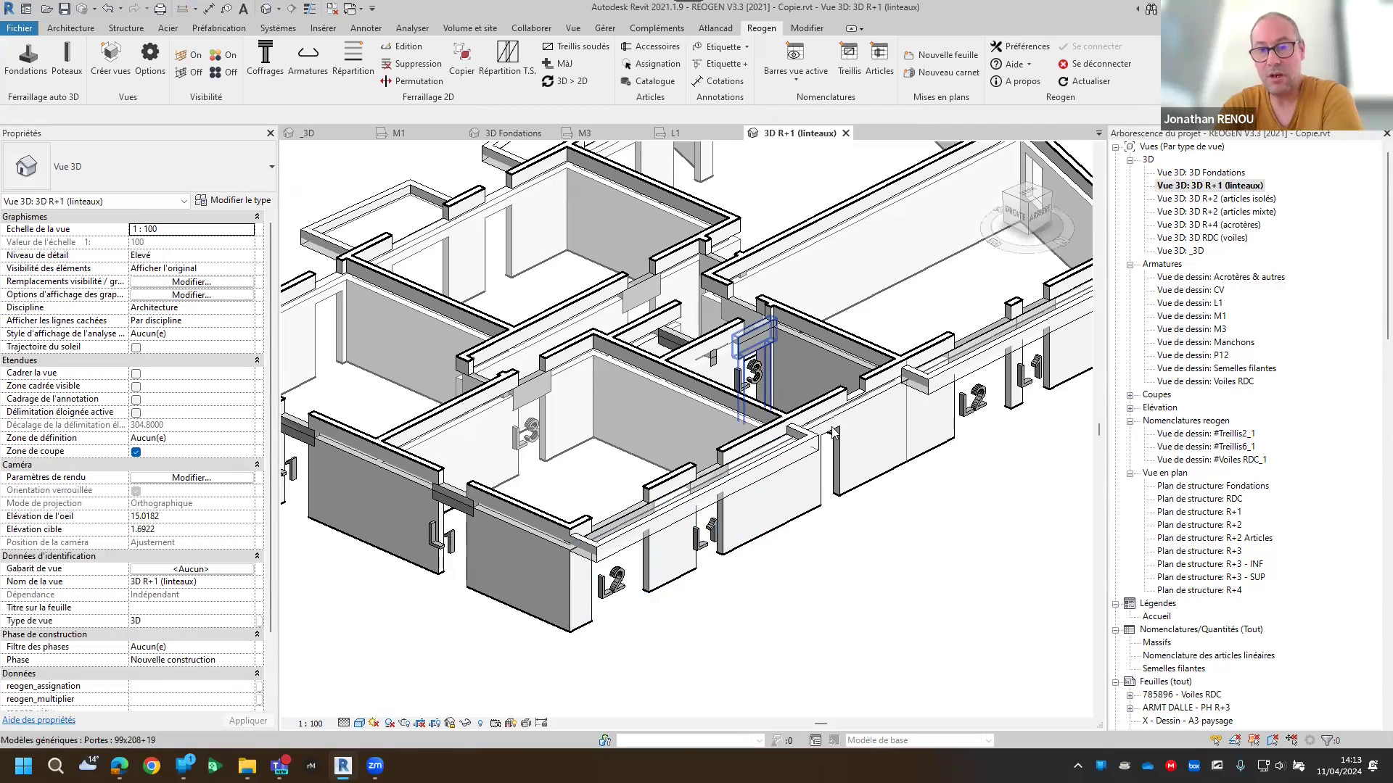
{"action": "double_click", "coordinate": [1209, 304]}
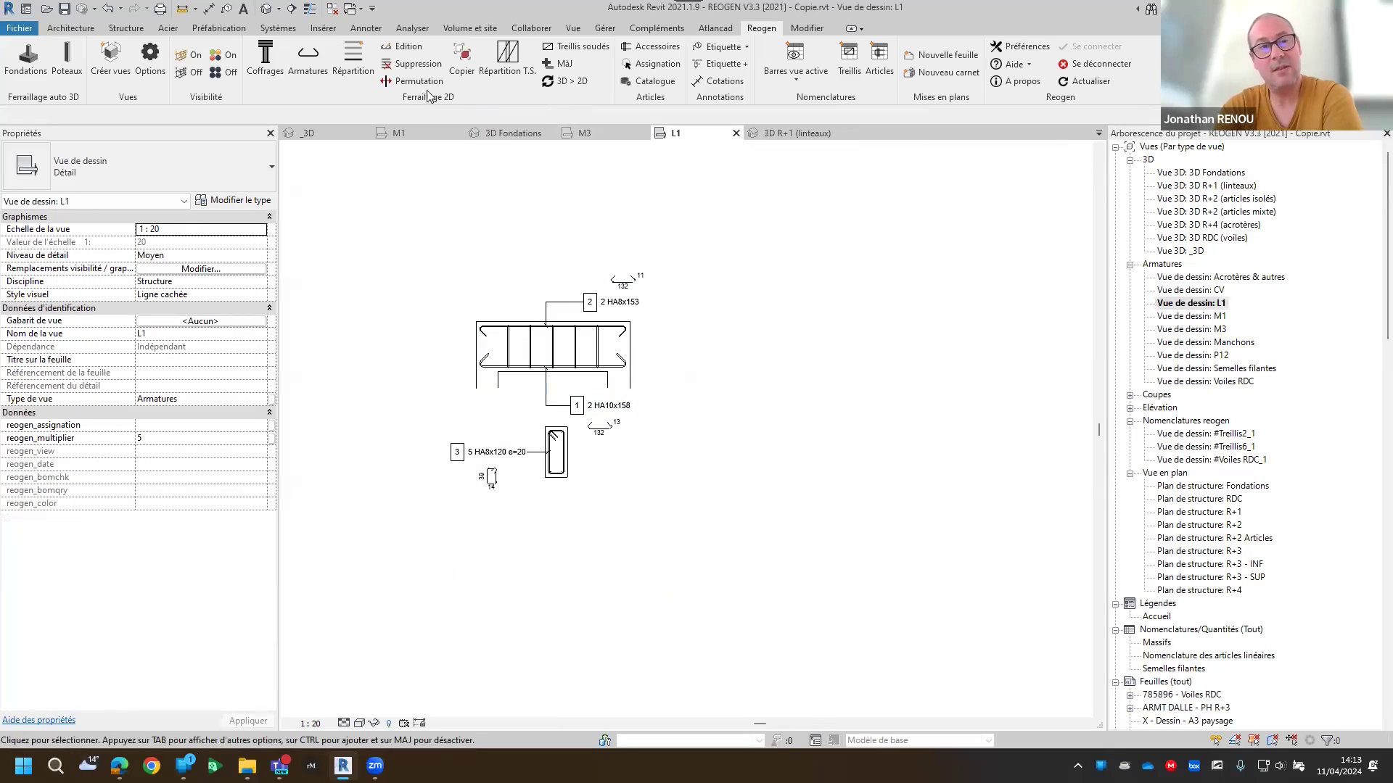
Copy the L1 drawing view as L3, renaming element L1 to L3 with the 3D > 2D option enabled
{"action": "middle_click_drag", "start_coordinate": [429, 281], "coordinate": [429, 282]}
{"action": "scroll", "coordinate": [429, 281], "scroll_direction": "down", "scroll_amount": 2}
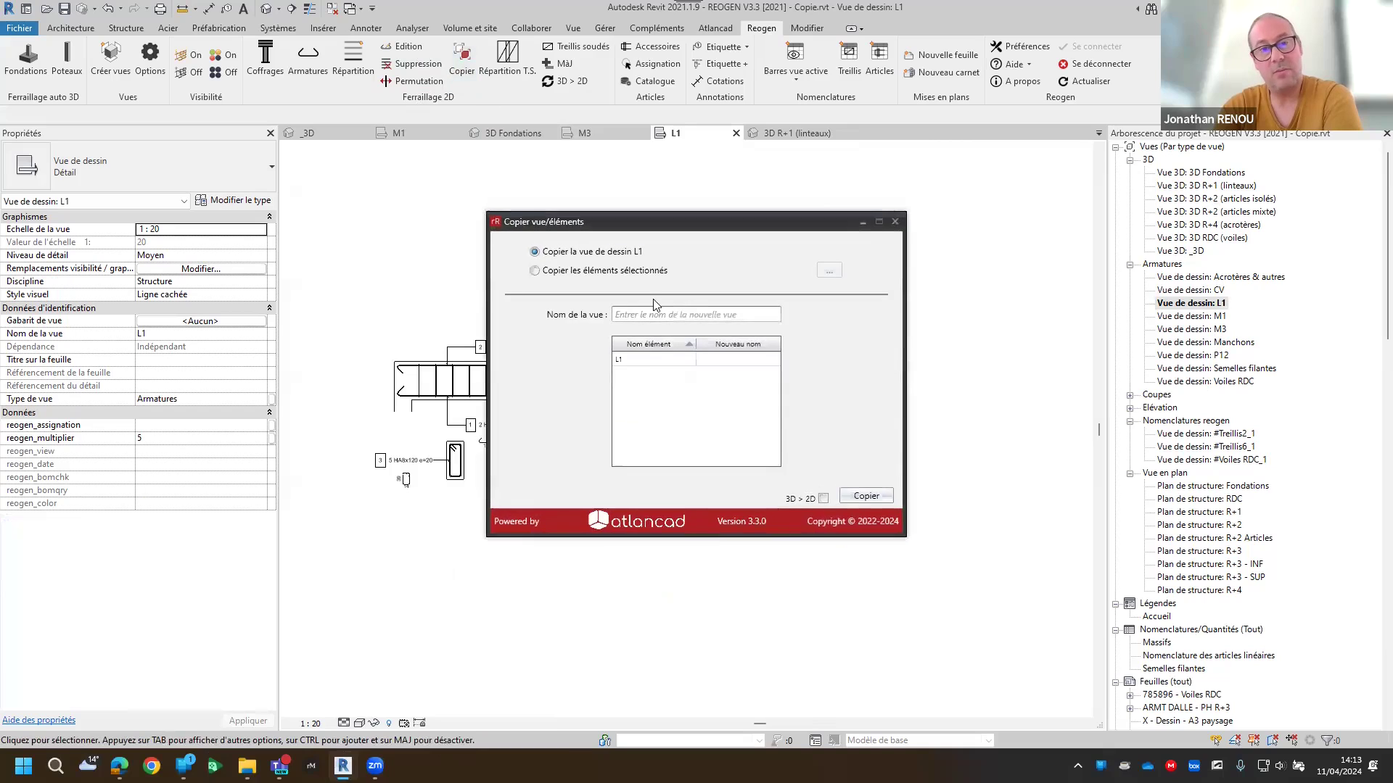
{"action": "left_click", "coordinate": [633, 313]}
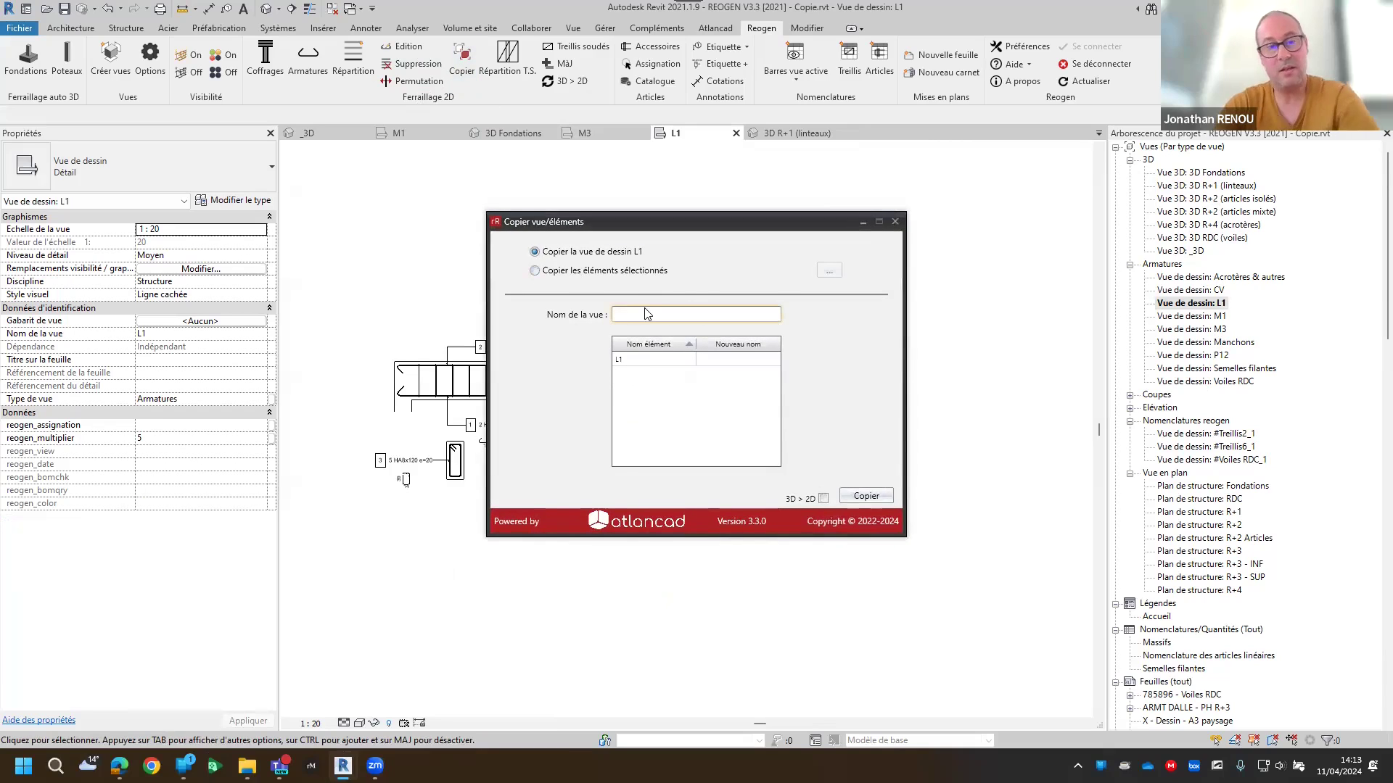
{"action": "type", "text": "L3"}
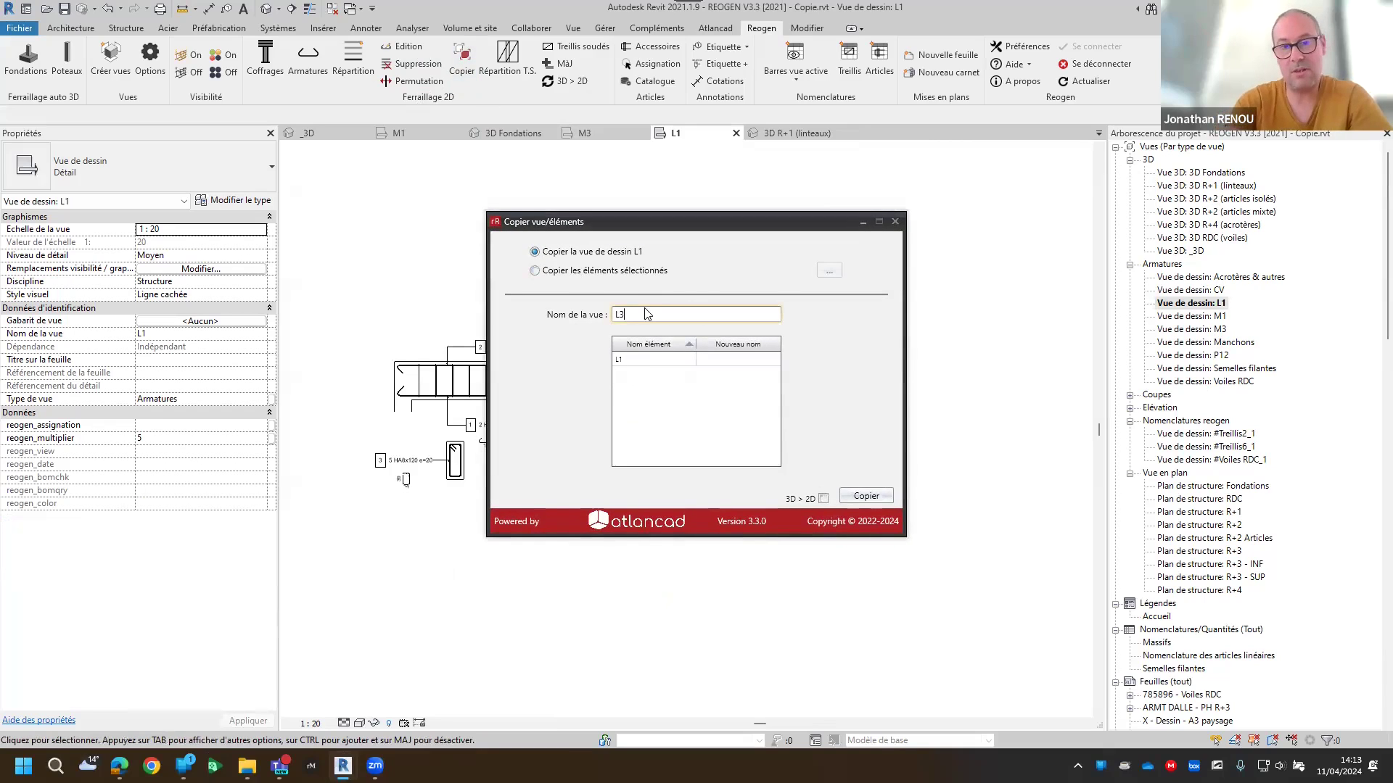
{"action": "left_click", "coordinate": [716, 361]}
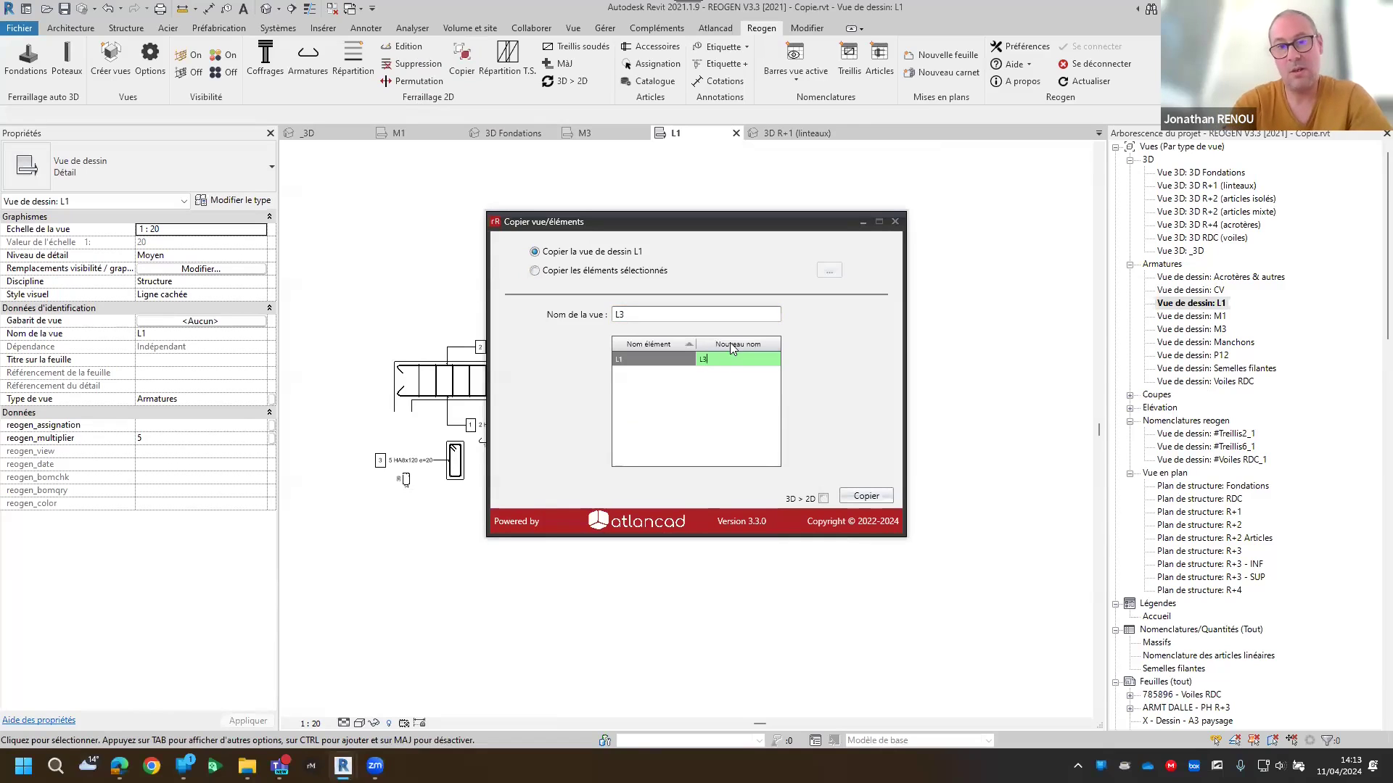
{"action": "left_click", "coordinate": [823, 498]}
{"action": "left_click", "coordinate": [882, 499]}
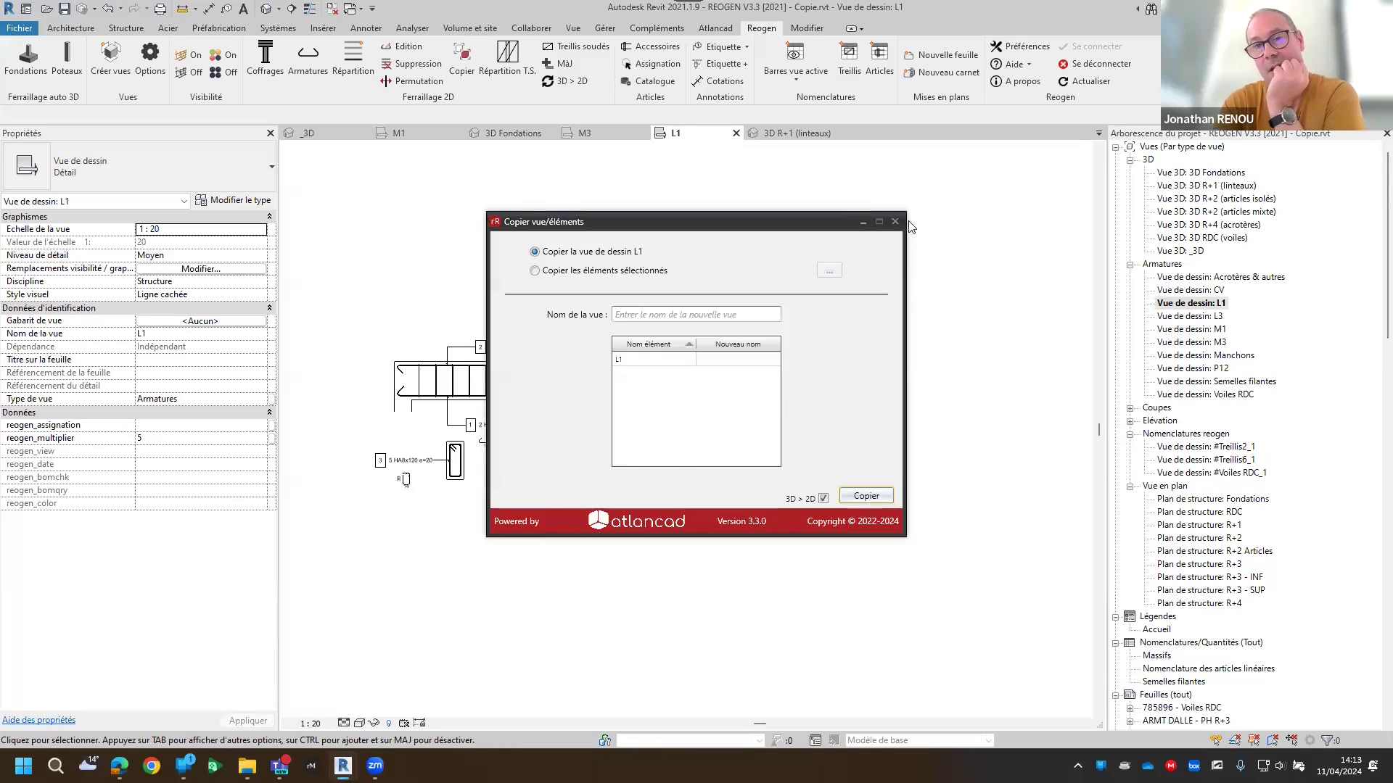
{"action": "left_click", "coordinate": [895, 221]}
Open the L3 drawing view and examine the copied lintel's formwork outline and reinforcement
{"action": "double_click", "coordinate": [1187, 317]}
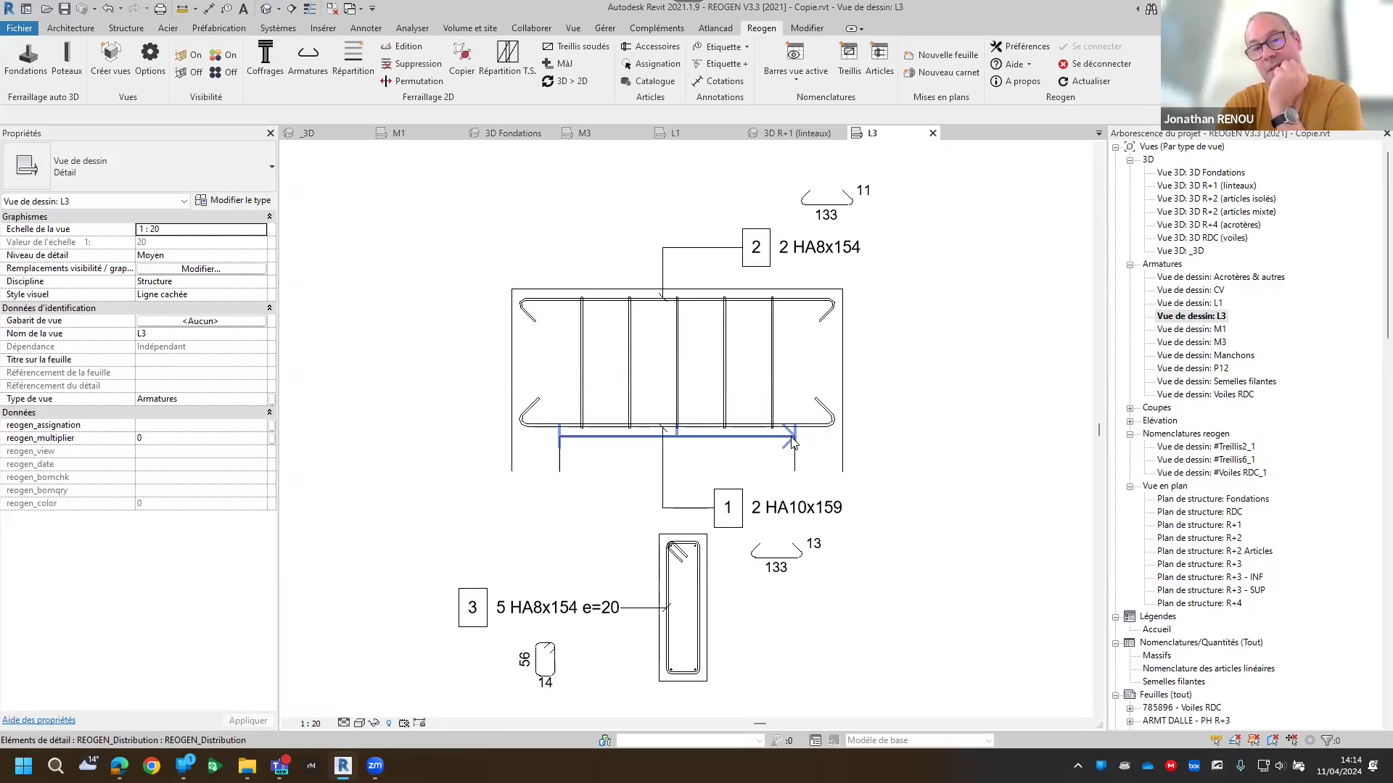
{"action": "left_click", "coordinate": [512, 460]}
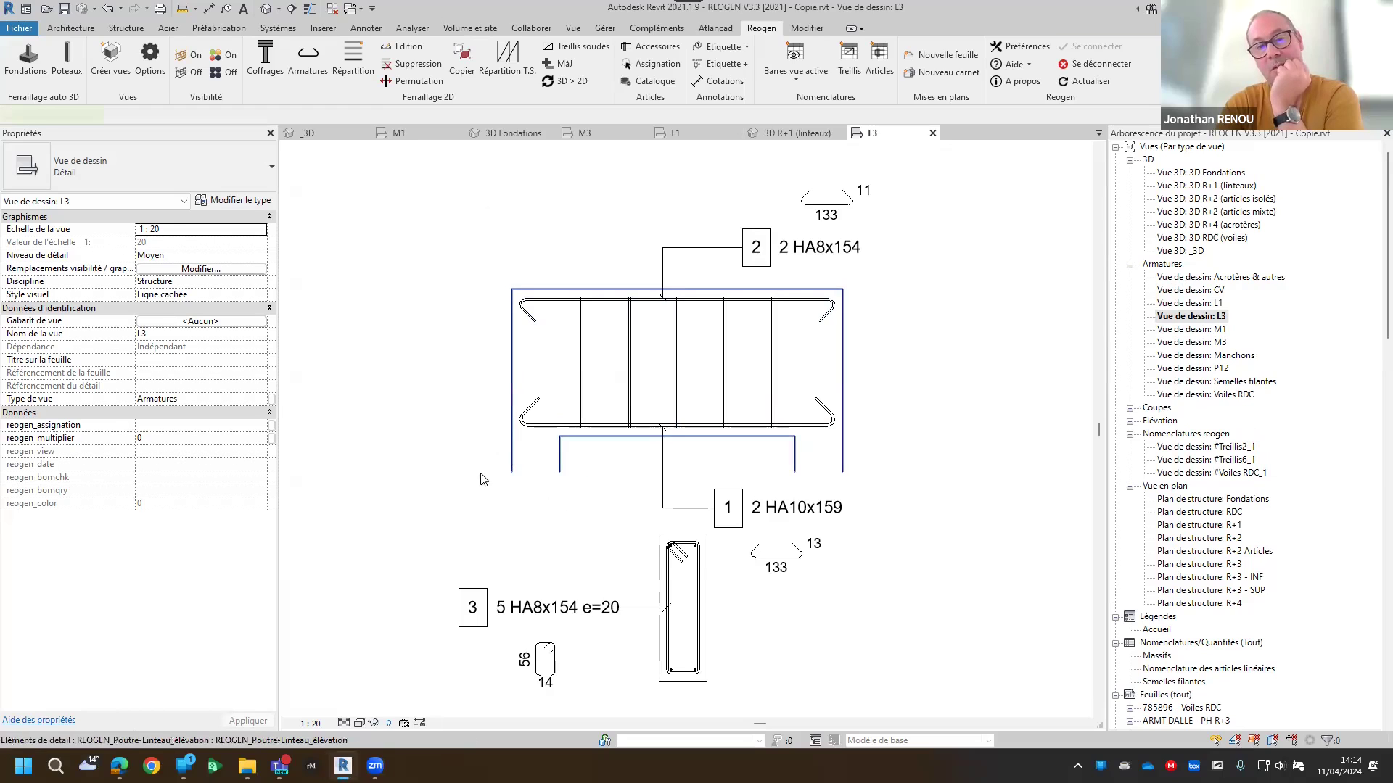
{"action": "left_click", "coordinate": [445, 495]}
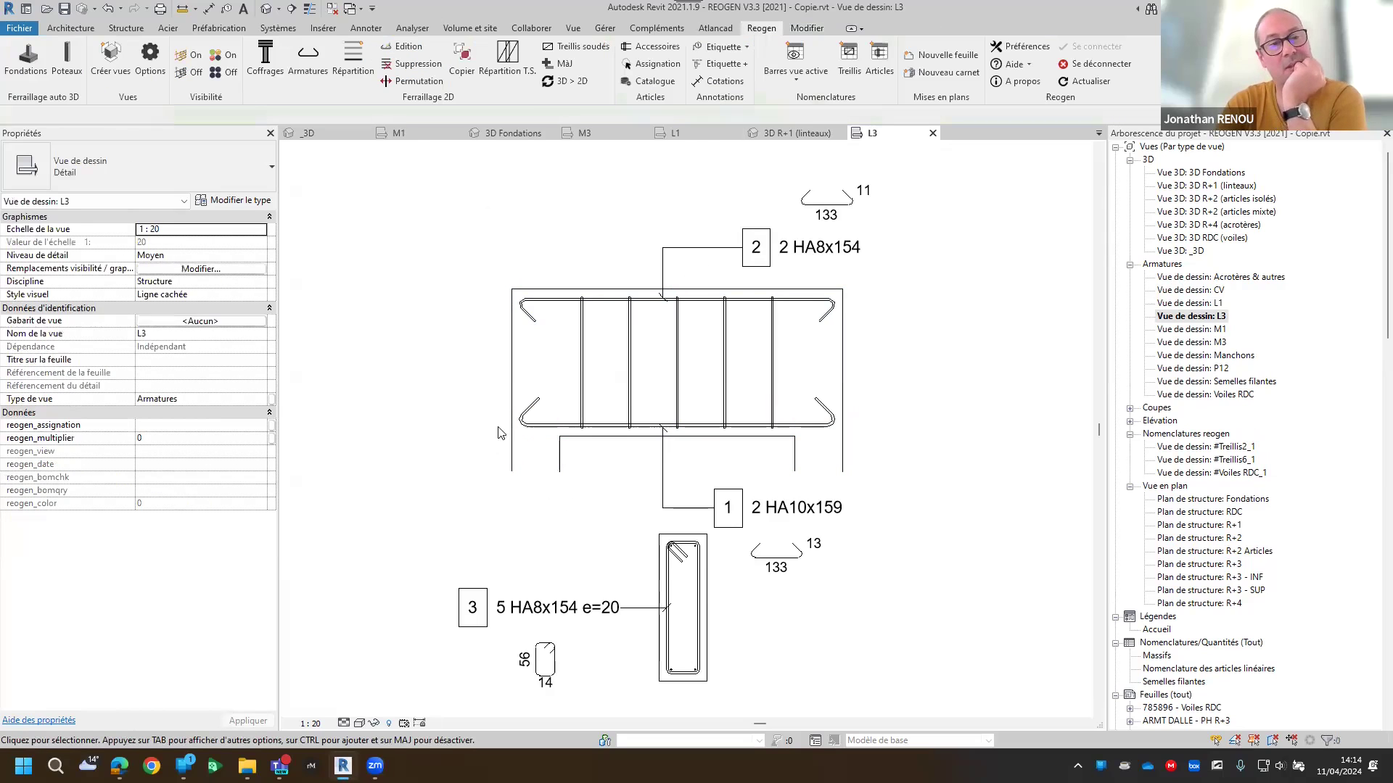
Return to the L1 drawing view and inspect the reogen_var parameter links of the lintel elevation
{"action": "left_click", "coordinate": [678, 133]}
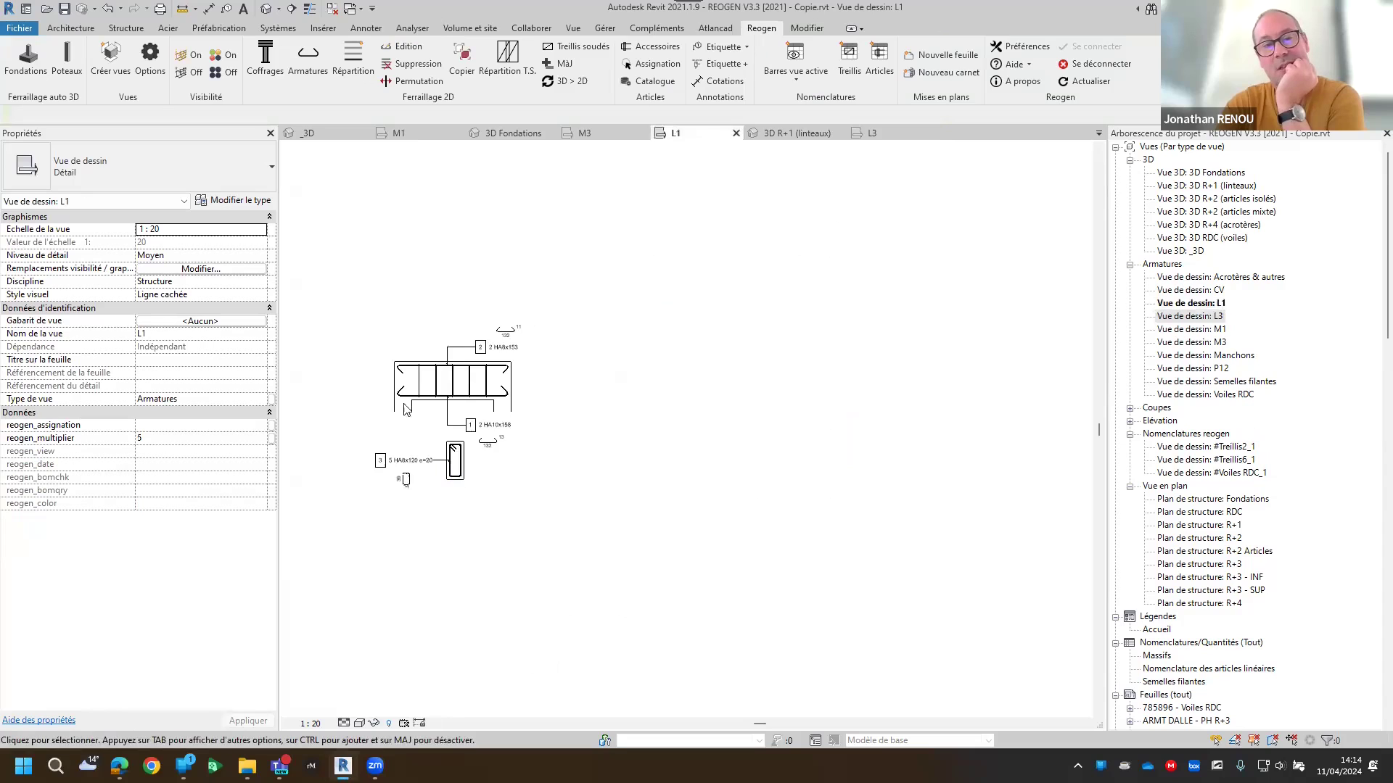
{"action": "scroll", "coordinate": [401, 437], "scroll_direction": "up", "scroll_amount": 3}
{"action": "left_click", "coordinate": [397, 437]}
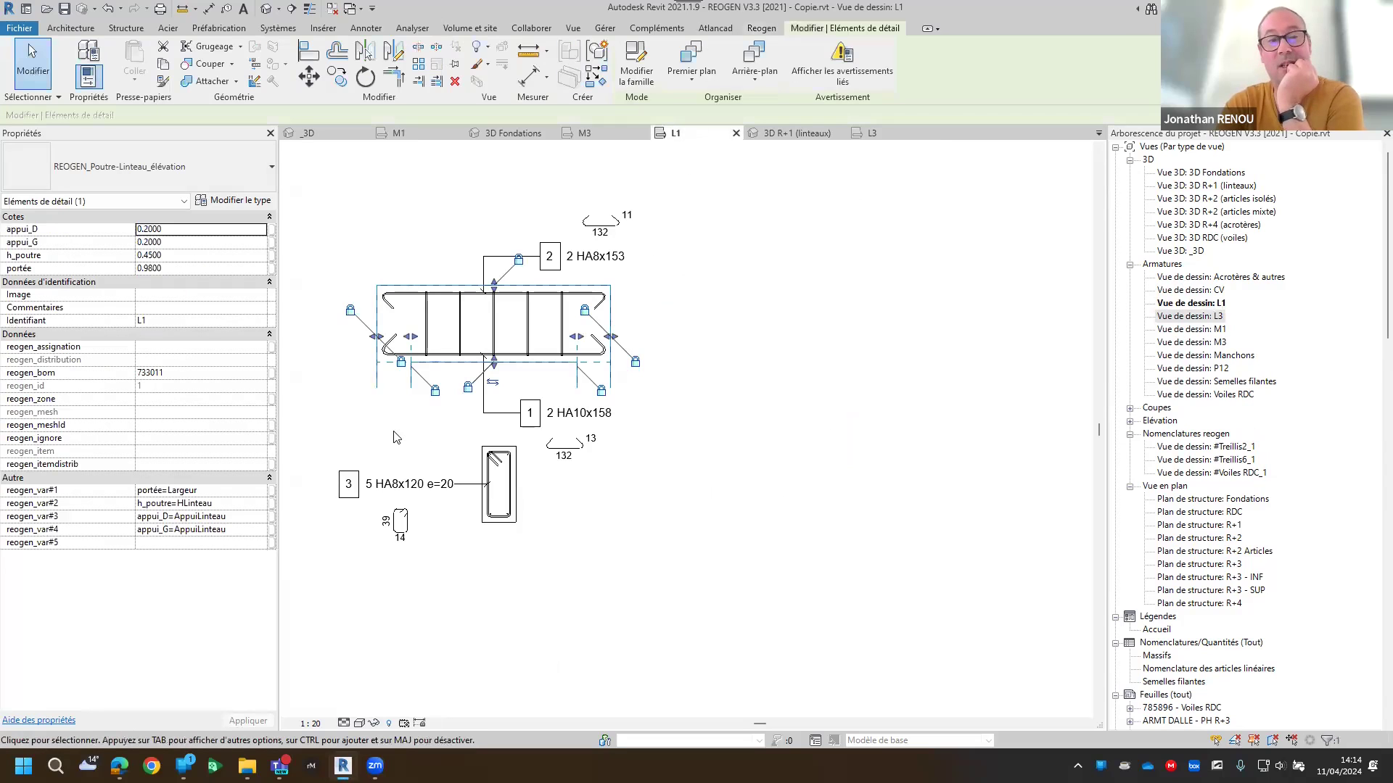
{"action": "left_click", "coordinate": [798, 529]}
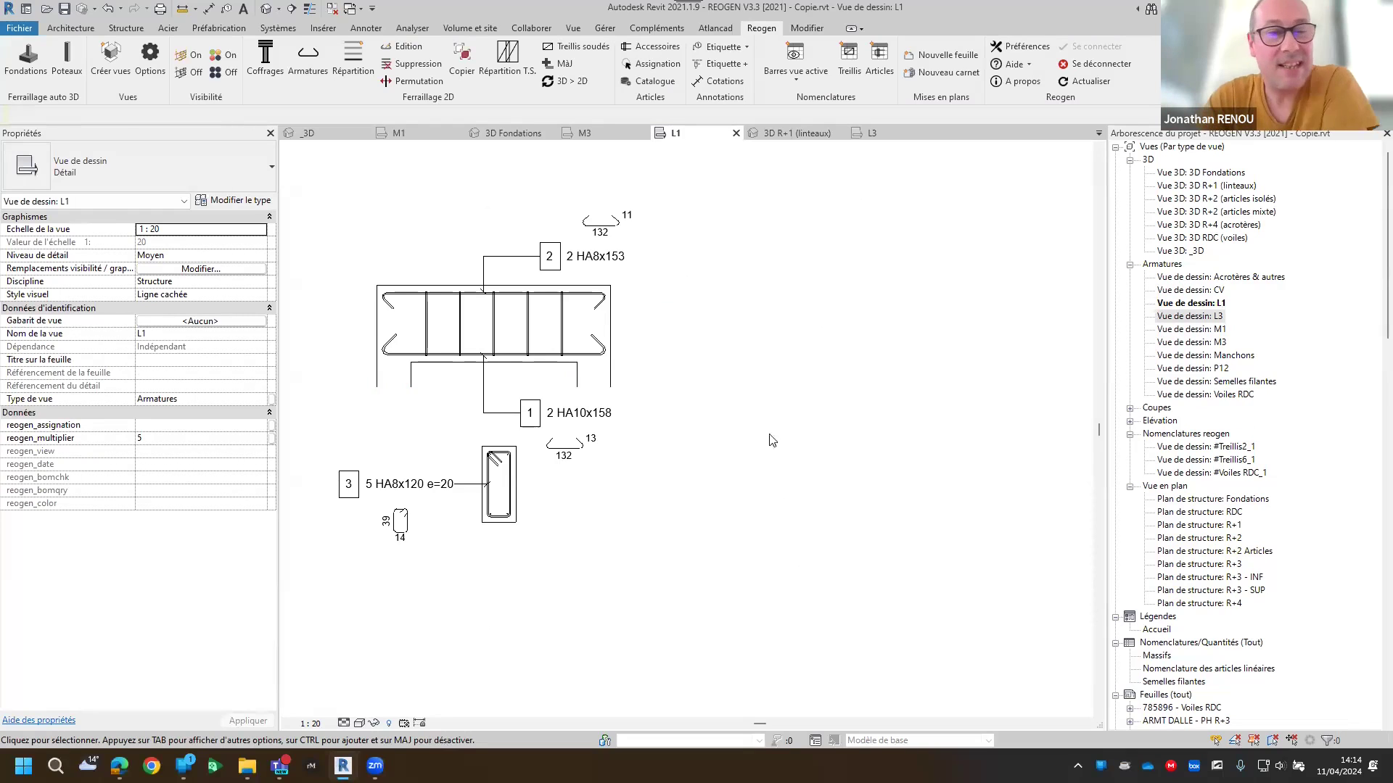
{"action": "scroll", "coordinate": [779, 519], "scroll_direction": "down", "scroll_amount": 2}
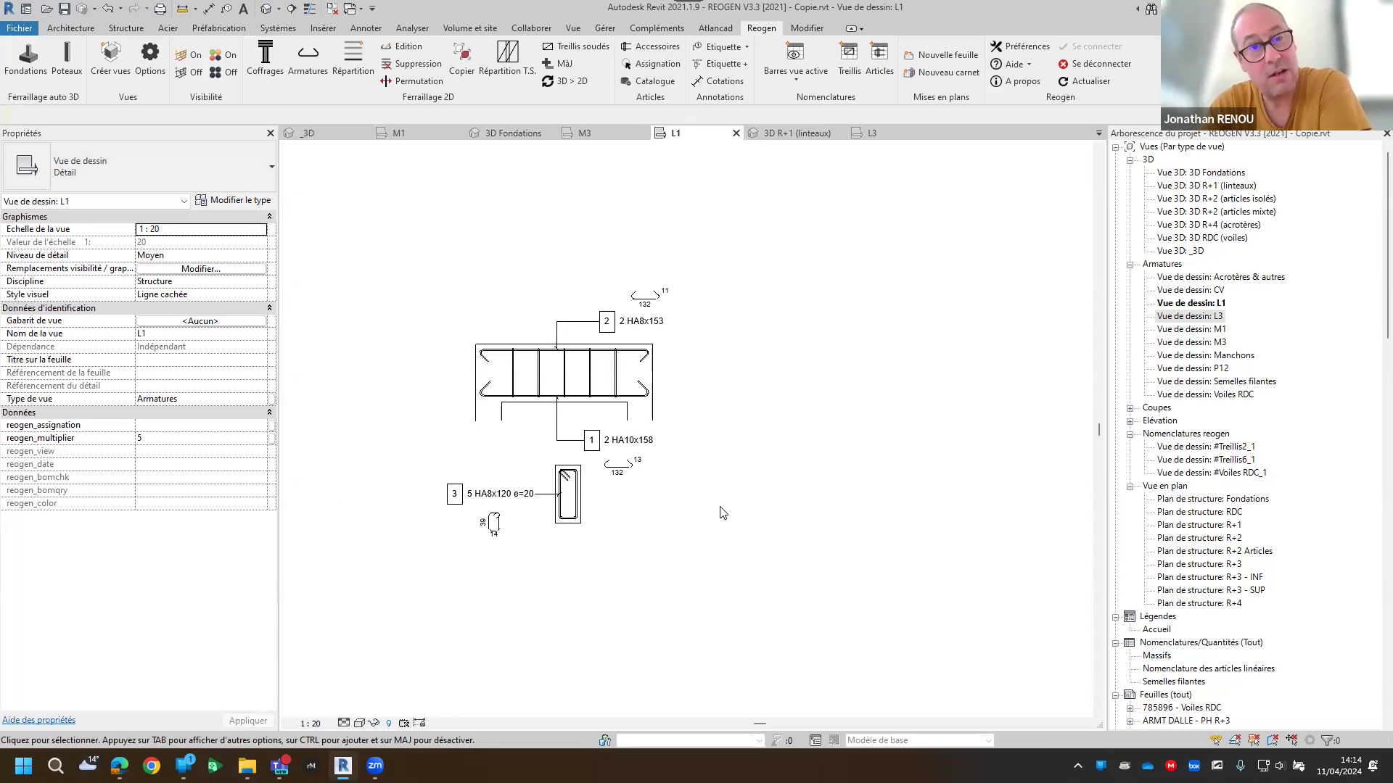
{"action": "middle_click_drag", "start_coordinate": [710, 516], "coordinate": [740, 519]}
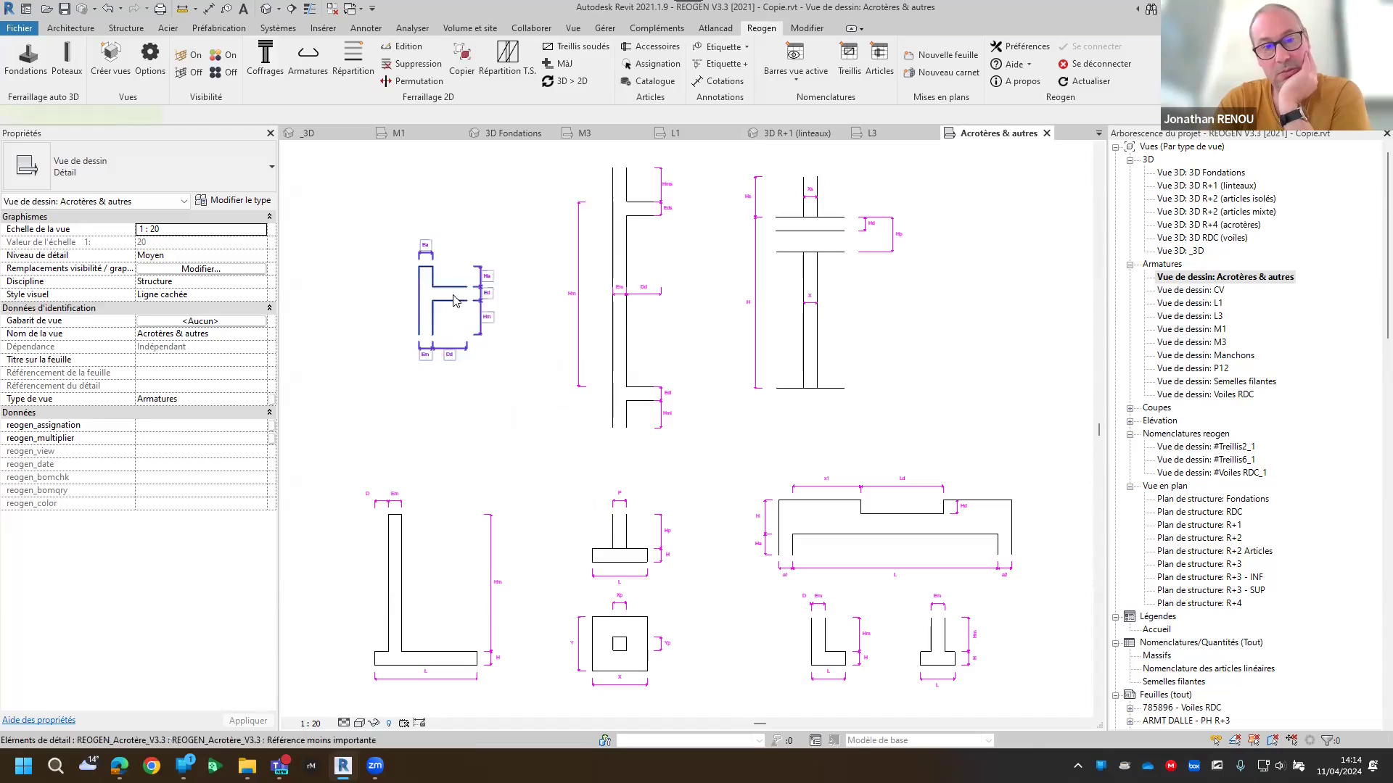
In the Acrotères & autres view, switch the Ac1 parapet detail's Afficher repérage option off and back on
{"action": "left_click", "coordinate": [427, 335]}
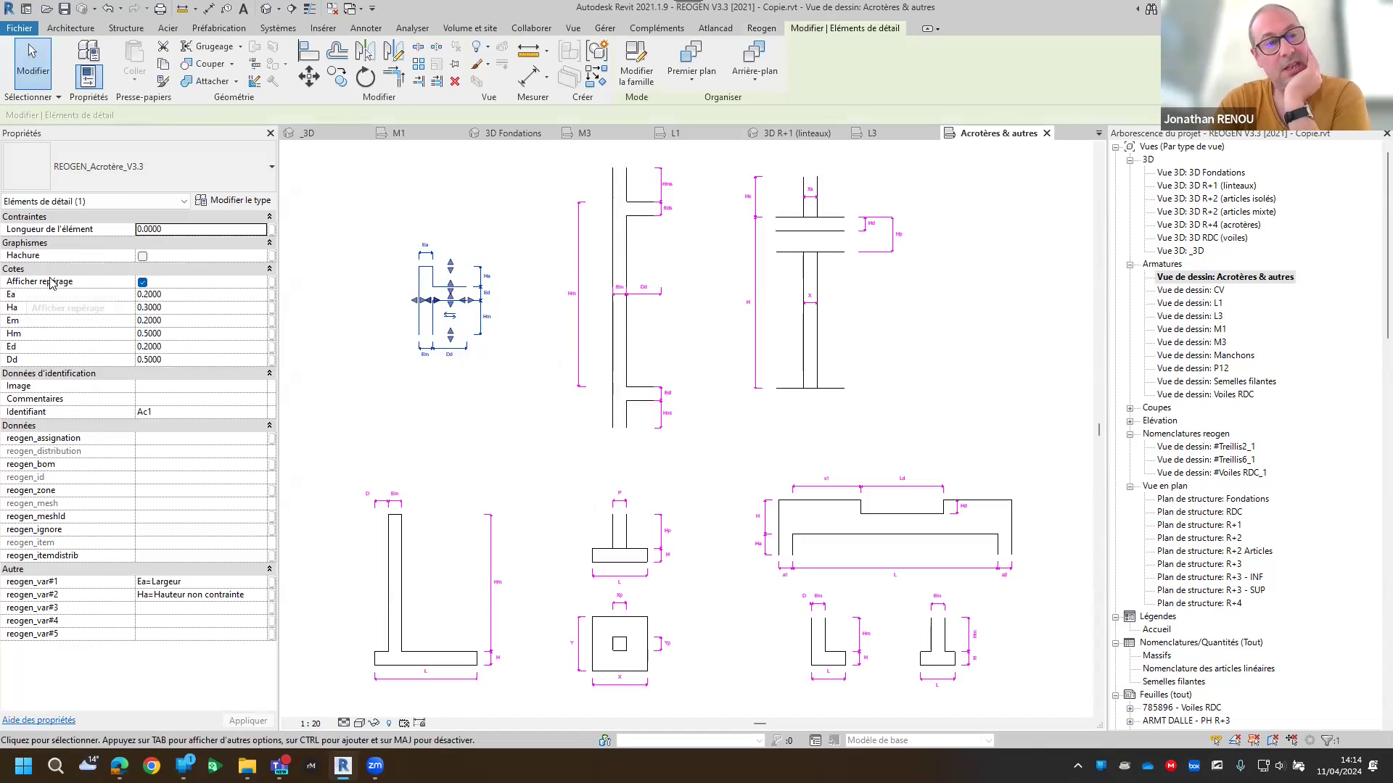
{"action": "left_click", "coordinate": [143, 282]}
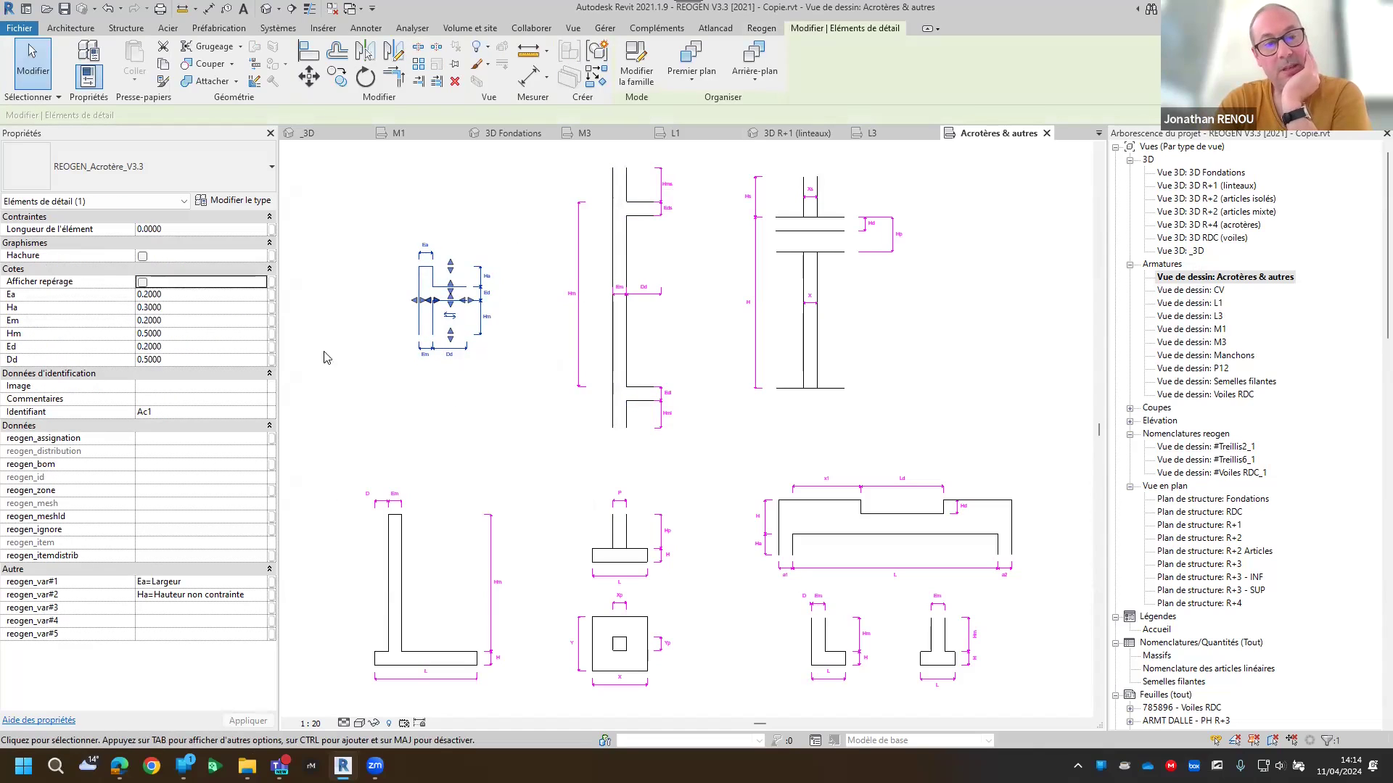
{"action": "left_click", "coordinate": [142, 283]}
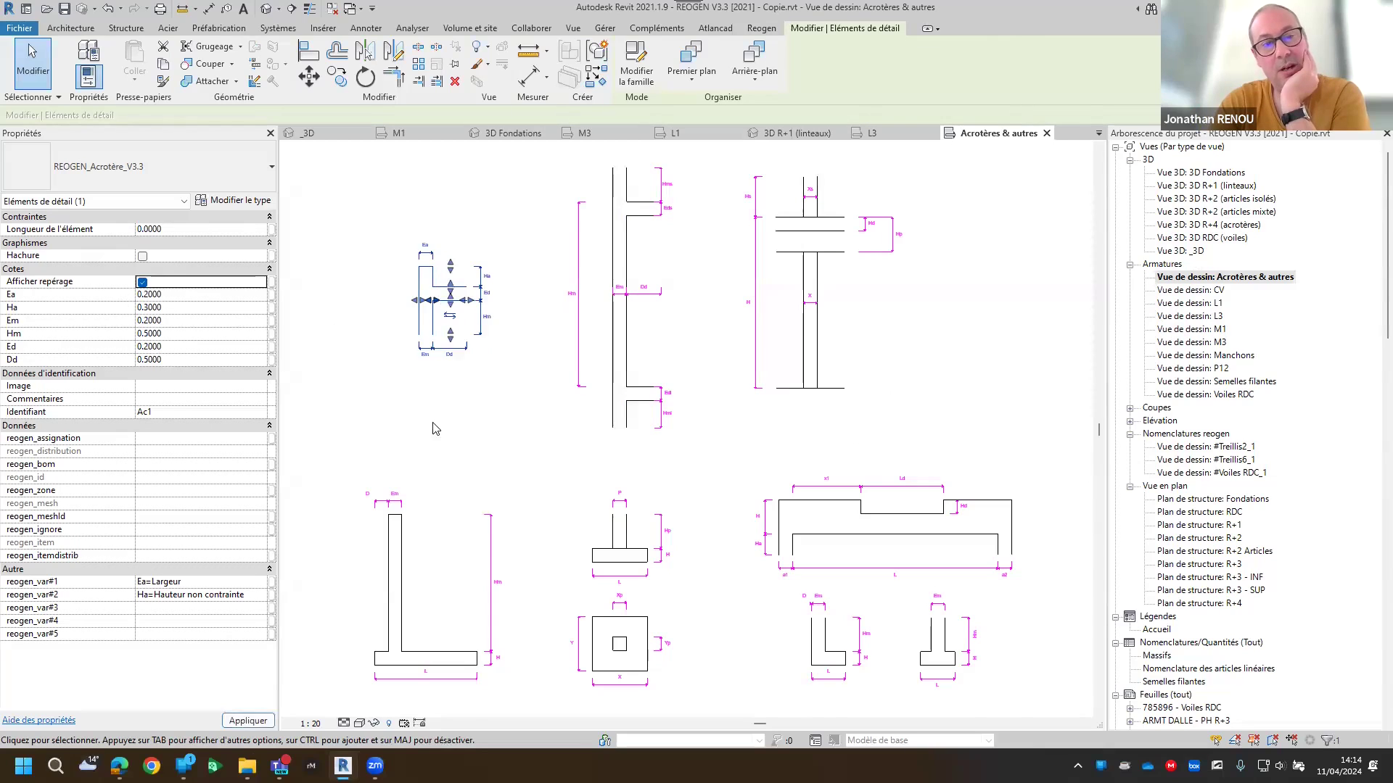
{"action": "left_click", "coordinate": [434, 425]}
Examine the lettered dimension markers around the parapet detail up close
{"action": "scroll", "coordinate": [477, 296], "scroll_direction": "up", "scroll_amount": 5}
{"action": "middle_click_drag", "start_coordinate": [494, 413], "coordinate": [641, 407]}
{"action": "middle_click_drag", "start_coordinate": [569, 354], "coordinate": [604, 405]}
{"action": "scroll", "coordinate": [558, 350], "scroll_direction": "down", "scroll_amount": 2}
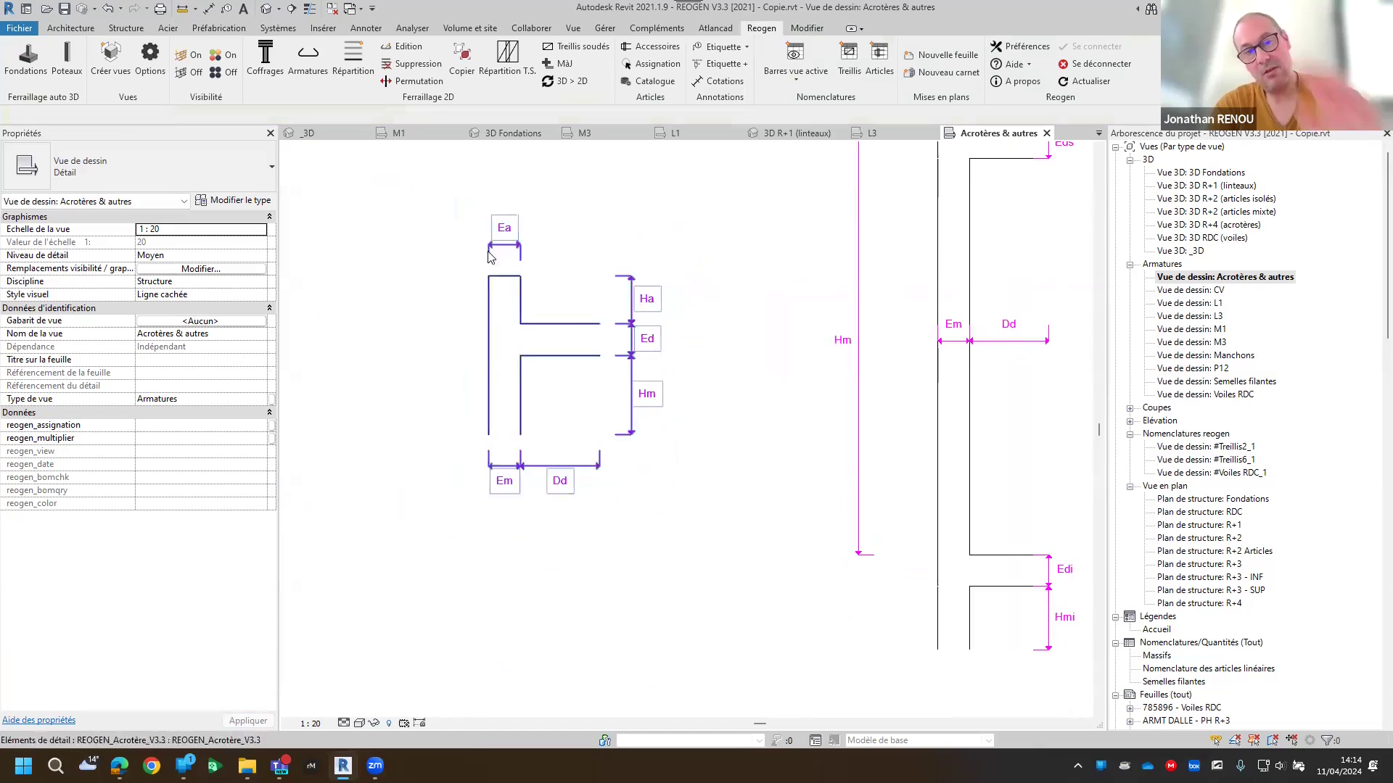
{"action": "scroll", "coordinate": [501, 240], "scroll_direction": "up", "scroll_amount": 3}
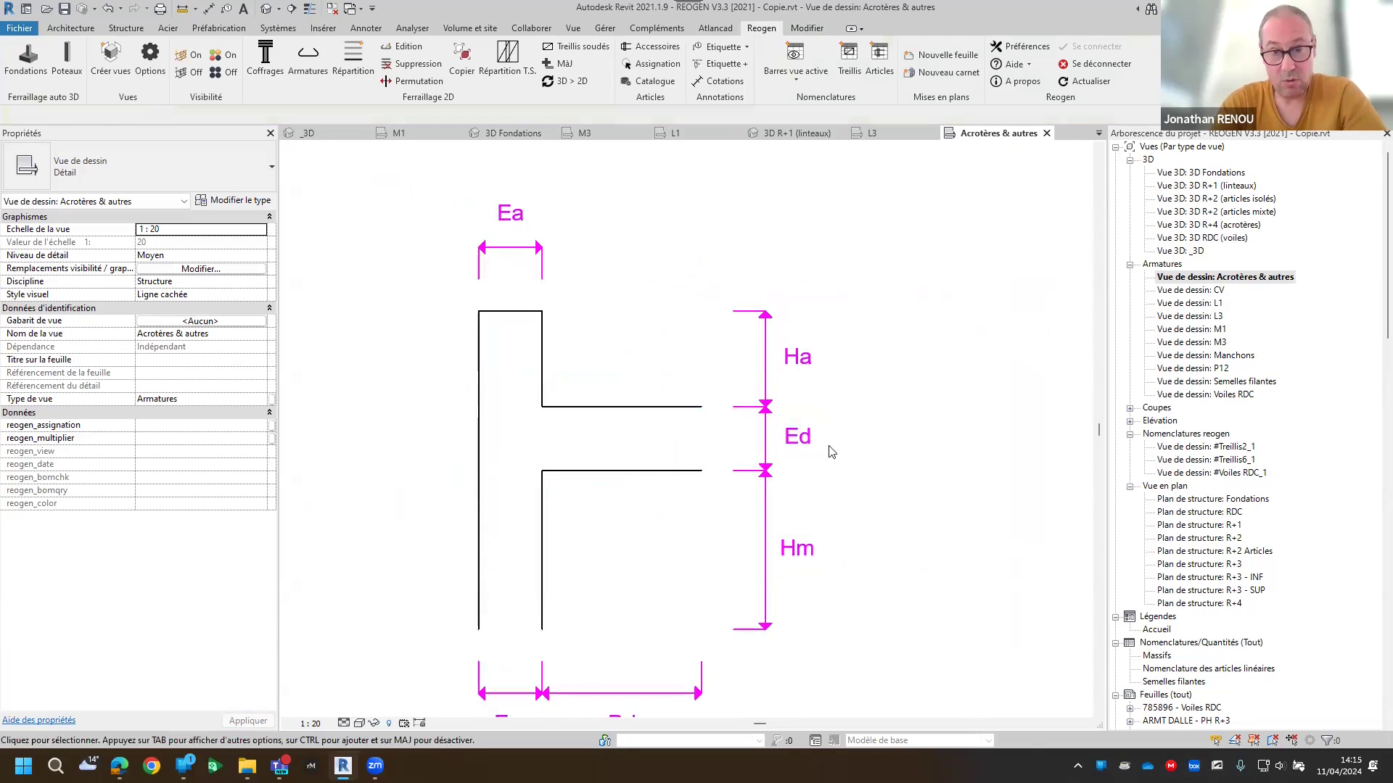
In the M1 view, enable Afficher repérage on the footing section beside the plan and examine its dimension letters
{"action": "left_click", "coordinate": [399, 133]}
{"action": "left_click", "coordinate": [742, 357]}
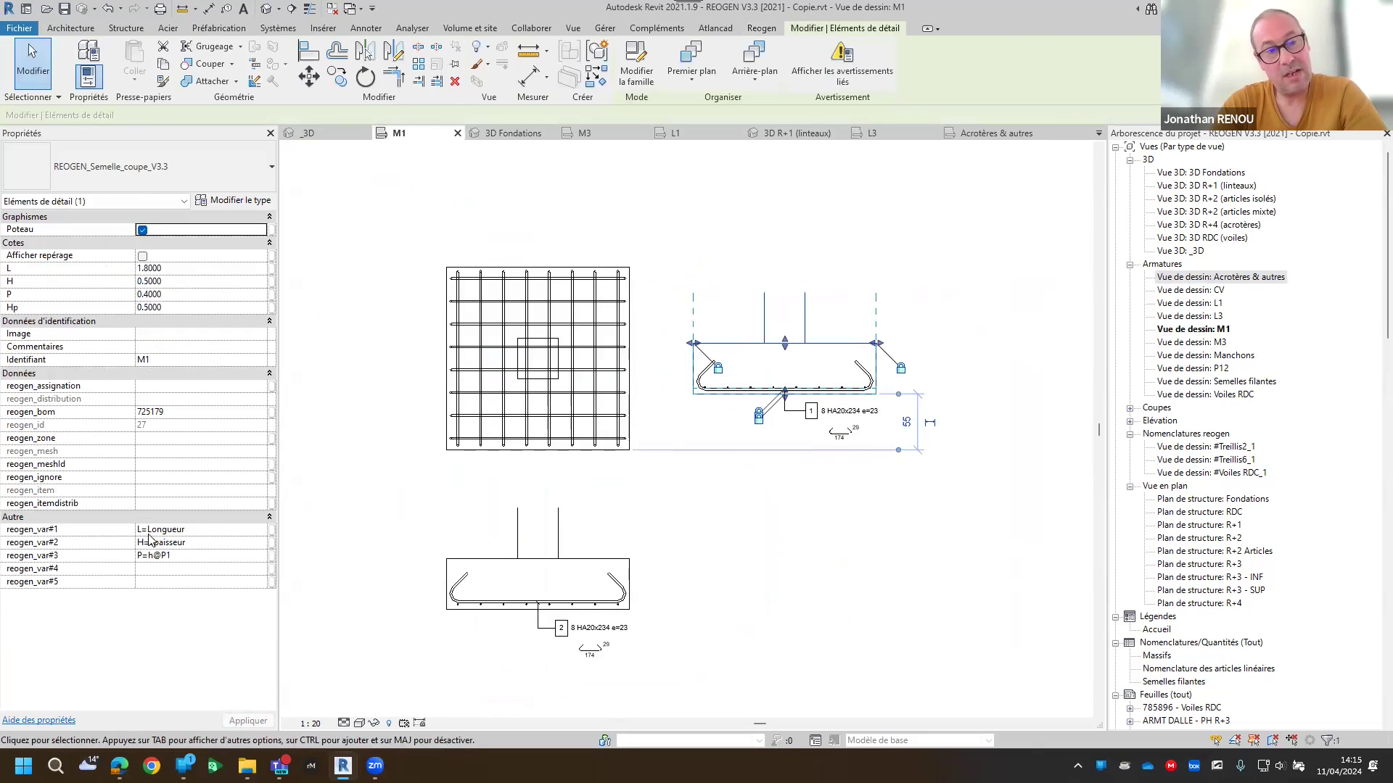
{"action": "left_click", "coordinate": [142, 257]}
{"action": "left_click", "coordinate": [831, 532]}
{"action": "scroll", "coordinate": [831, 530], "scroll_direction": "up", "scroll_amount": 4}
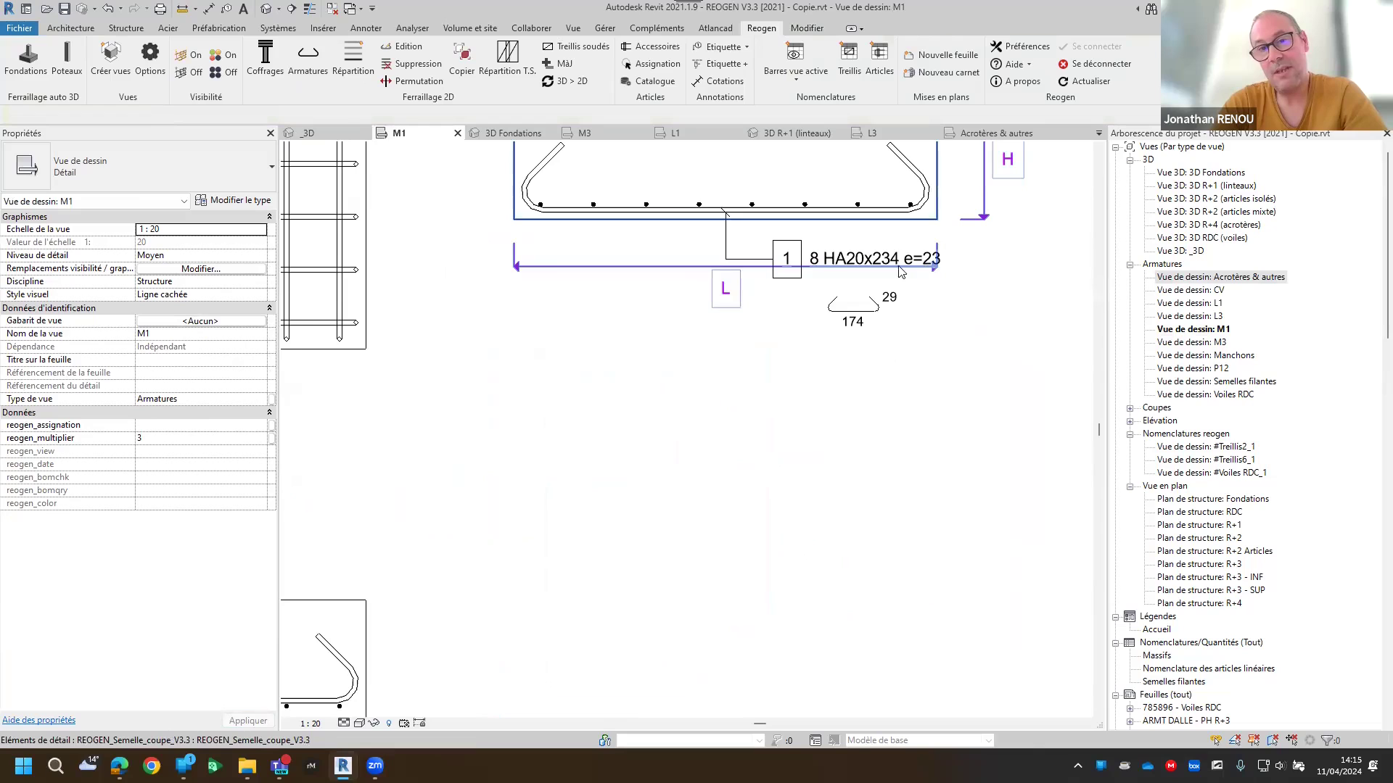
{"action": "scroll", "coordinate": [700, 366], "scroll_direction": "down", "scroll_amount": 3}
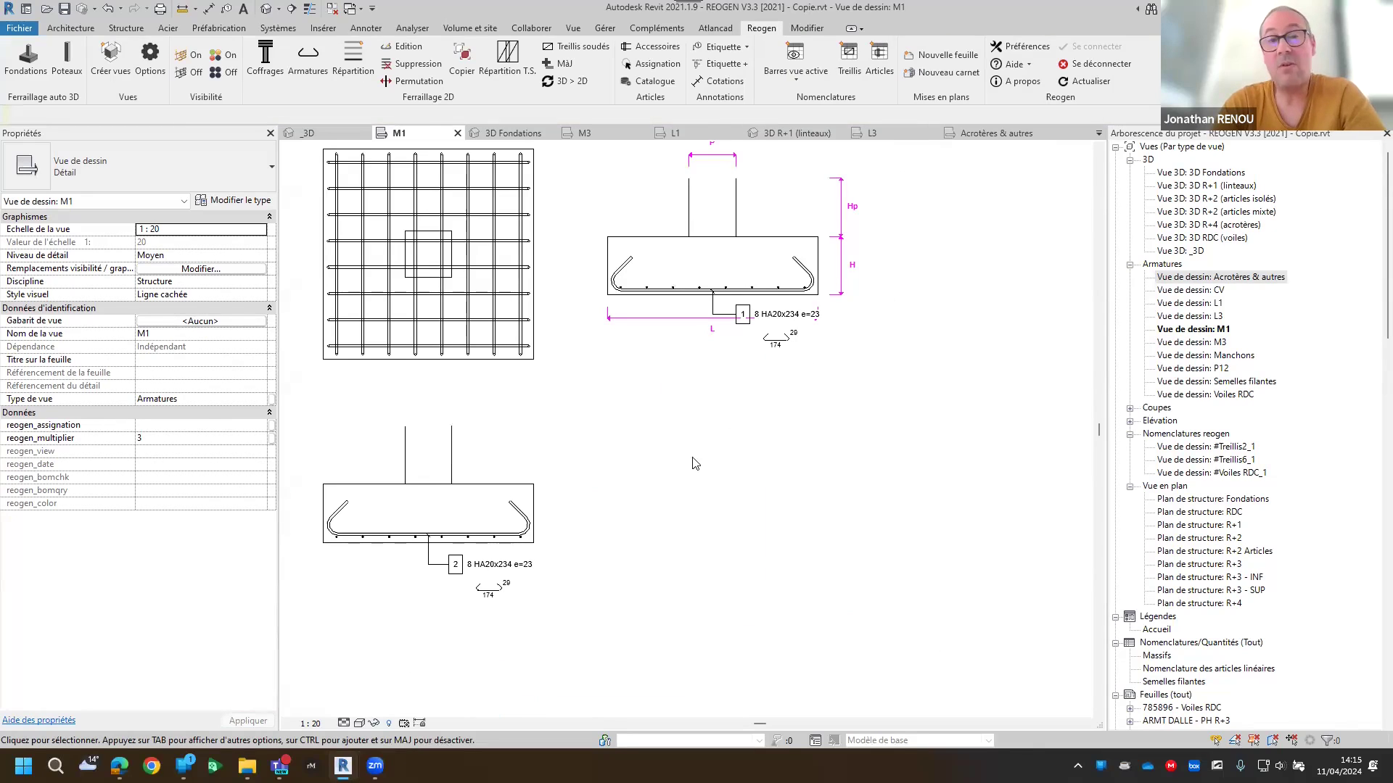
{"action": "middle_click_drag", "start_coordinate": [695, 463], "coordinate": [710, 501]}
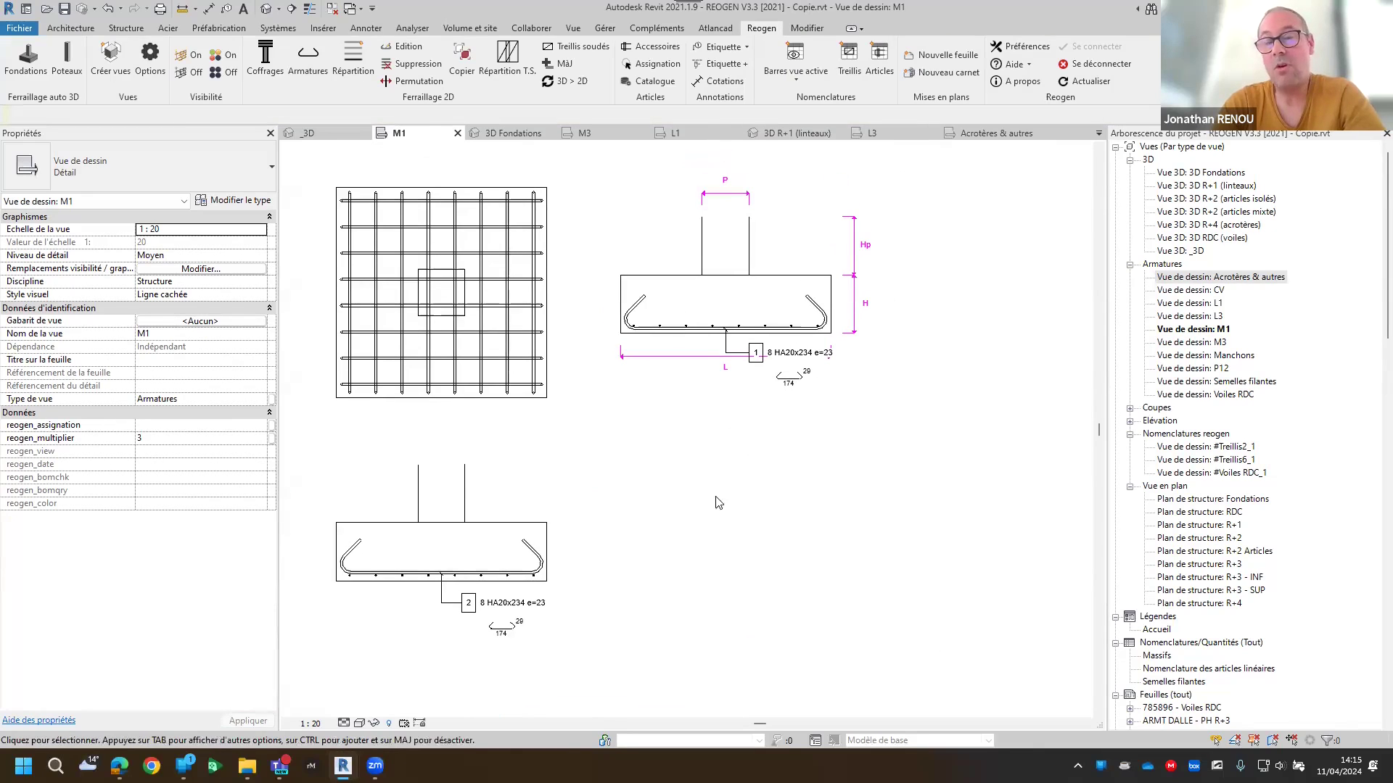
Disable Afficher repérage on the M1 footing section beside the plan
{"action": "left_click", "coordinate": [713, 254]}
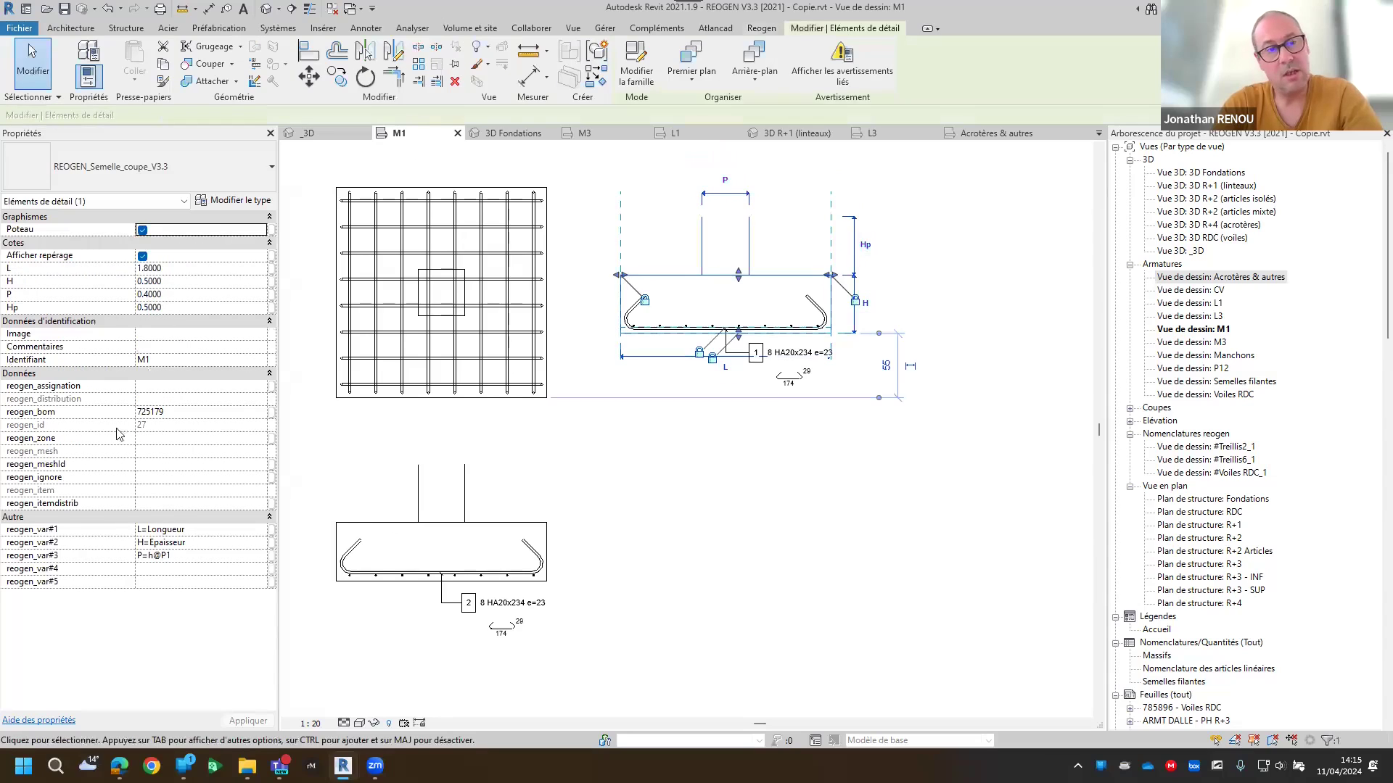
{"action": "left_click", "coordinate": [142, 256]}
{"action": "left_click", "coordinate": [921, 544]}
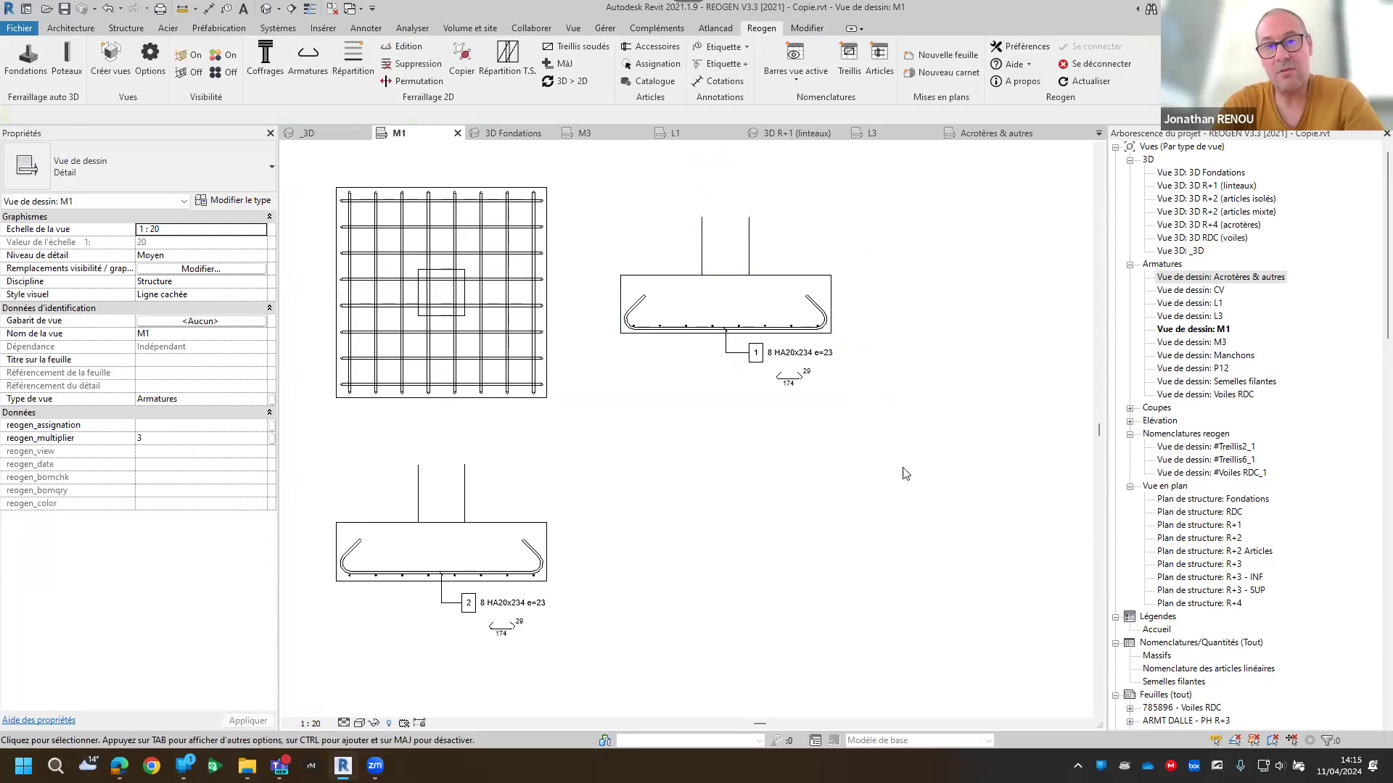
Return to the Acrotères & autres view and examine the other formwork details, including the recessed beam, strip footings and retaining wall
{"action": "left_click", "coordinate": [986, 134]}
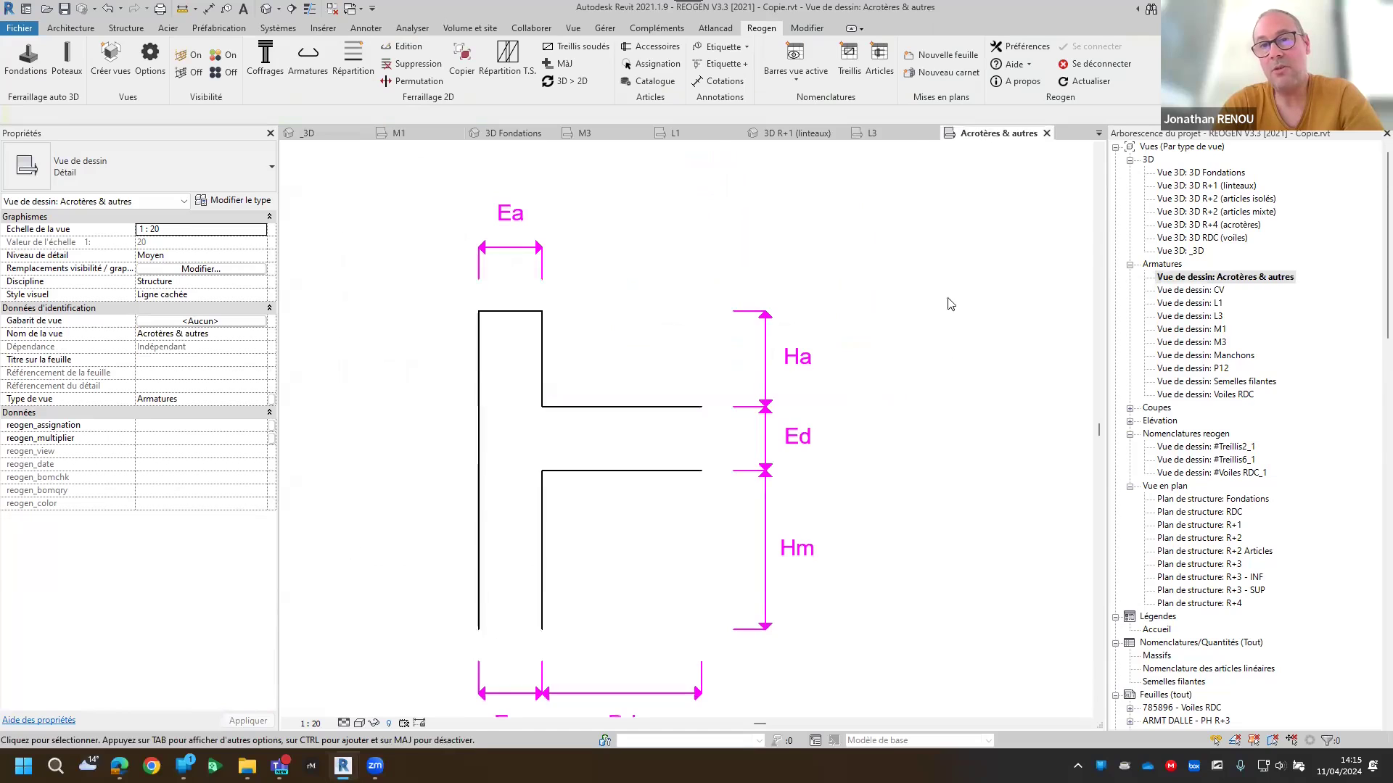
{"action": "scroll", "coordinate": [691, 375], "scroll_direction": "down", "scroll_amount": 3}
{"action": "scroll", "coordinate": [605, 430], "scroll_direction": "down", "scroll_amount": 2}
{"action": "middle_click_drag", "start_coordinate": [828, 395], "coordinate": [641, 410]}
{"action": "middle_click_drag", "start_coordinate": [736, 407], "coordinate": [468, 408]}
{"action": "scroll", "coordinate": [662, 393], "scroll_direction": "up", "scroll_amount": 2}
{"action": "scroll", "coordinate": [641, 366], "scroll_direction": "down", "scroll_amount": 2}
{"action": "middle_click_drag", "start_coordinate": [807, 393], "coordinate": [859, 174]}
{"action": "scroll", "coordinate": [805, 501], "scroll_direction": "up", "scroll_amount": 2}
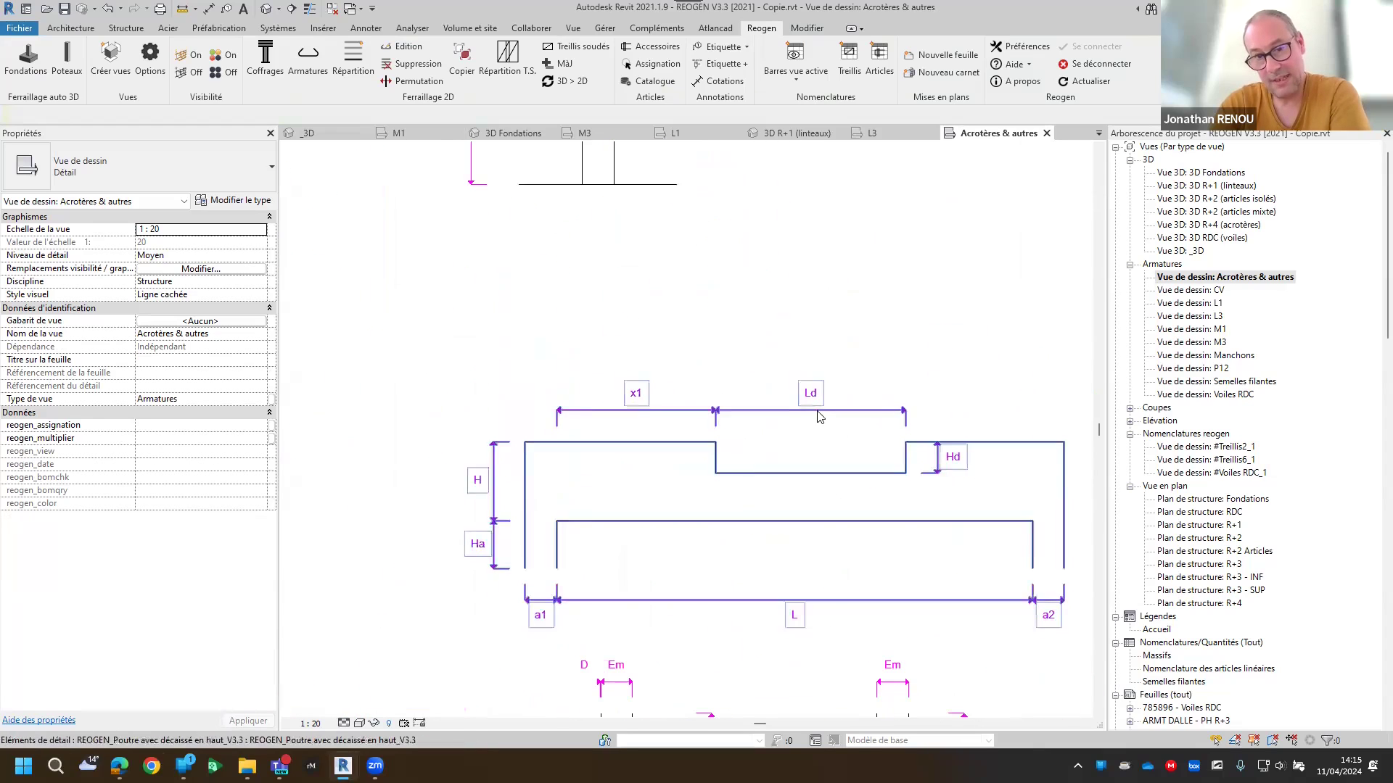
{"action": "scroll", "coordinate": [813, 410], "scroll_direction": "down", "scroll_amount": 2}
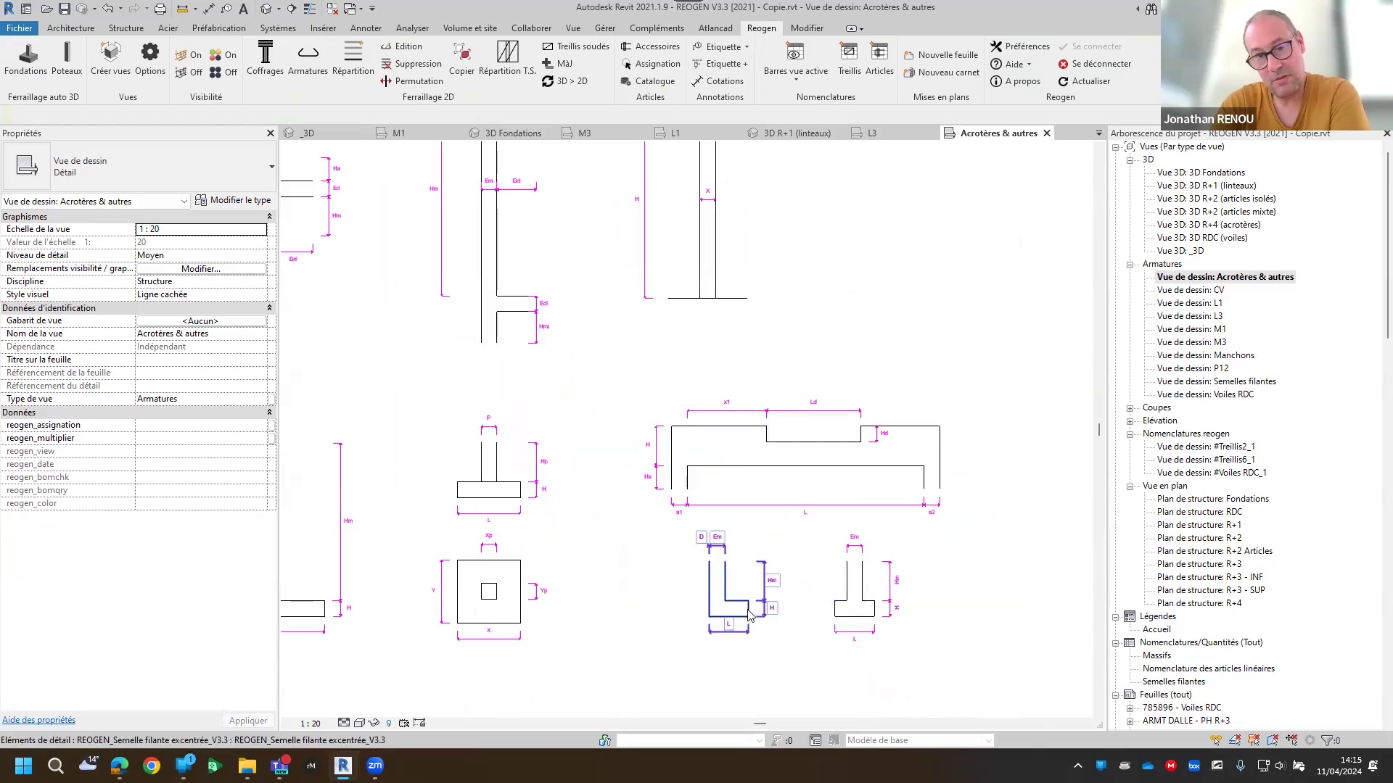
{"action": "middle_click_drag", "start_coordinate": [488, 591], "coordinate": [752, 518]}
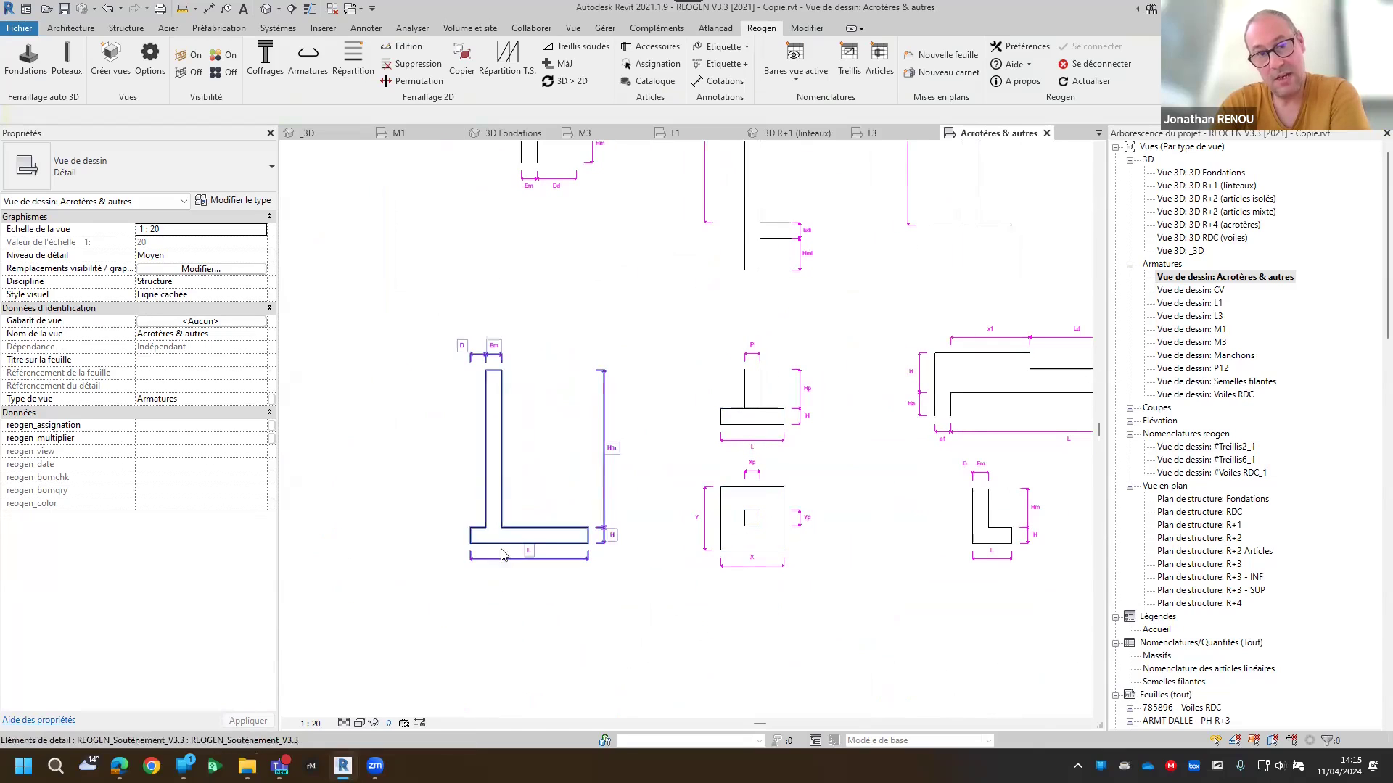
Examine the formwork details in the Acrotères & autres view and inspect the wall section's properties, including Longueur de l'élément
{"action": "scroll", "coordinate": [488, 379], "scroll_direction": "down", "scroll_amount": 3}
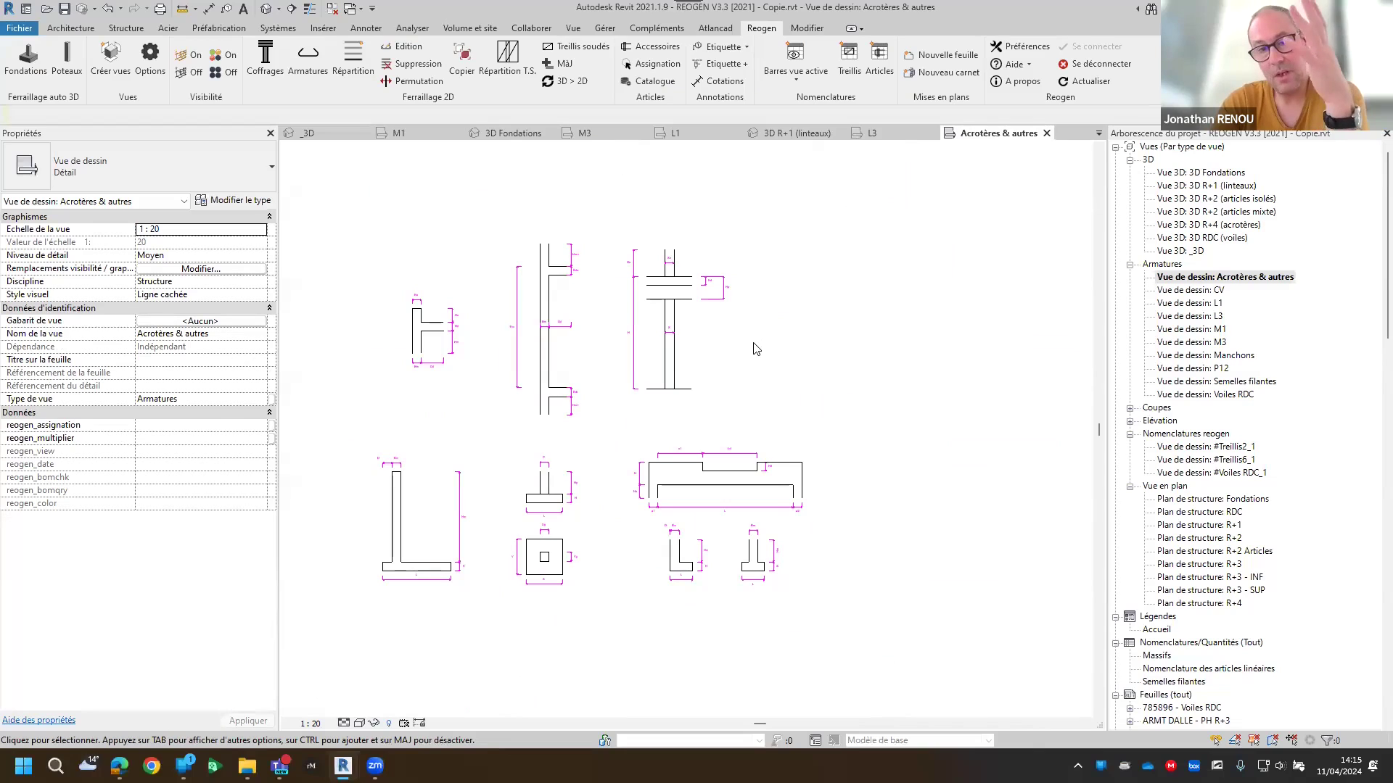
{"action": "scroll", "coordinate": [532, 464], "scroll_direction": "up", "scroll_amount": 3}
{"action": "left_click", "coordinate": [580, 332]}
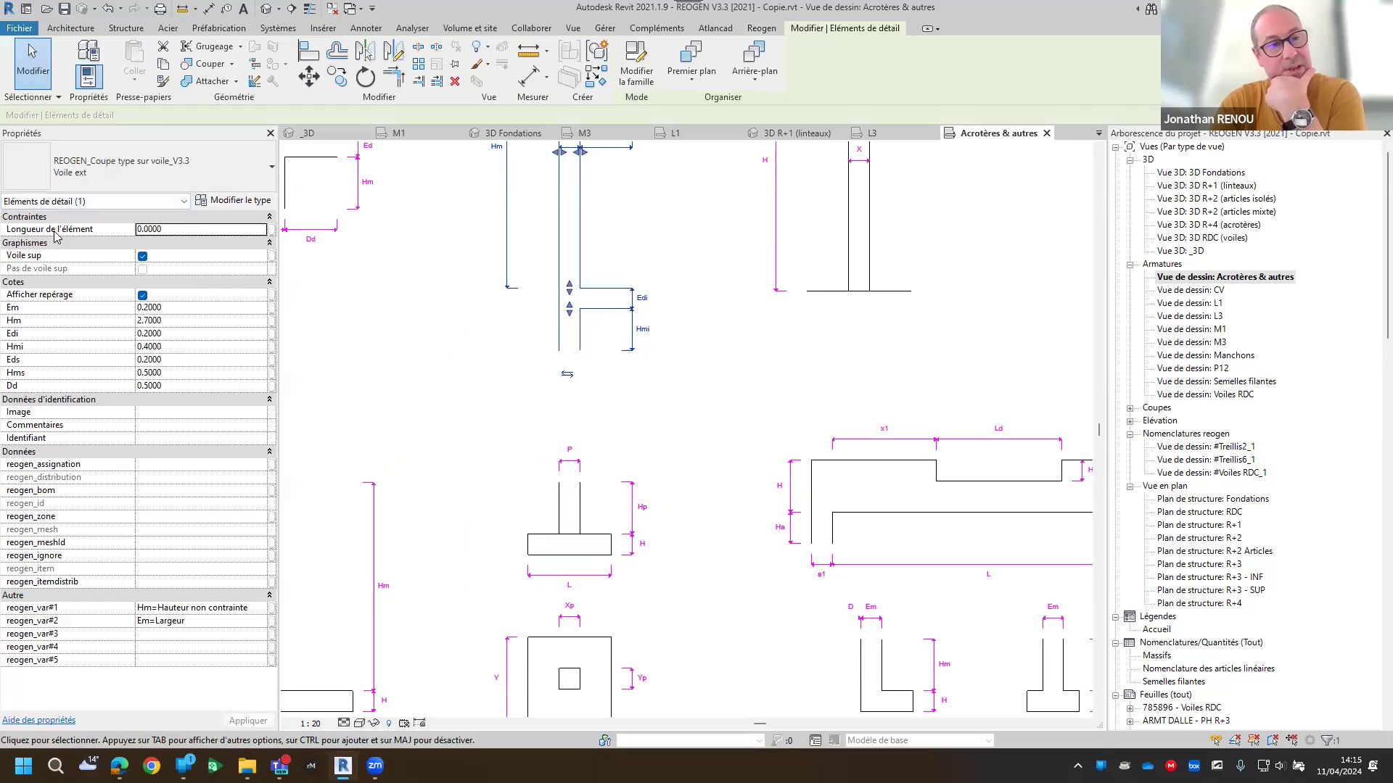
{"action": "key", "text": "ctrl"}
{"action": "key", "text": "ctrl"}
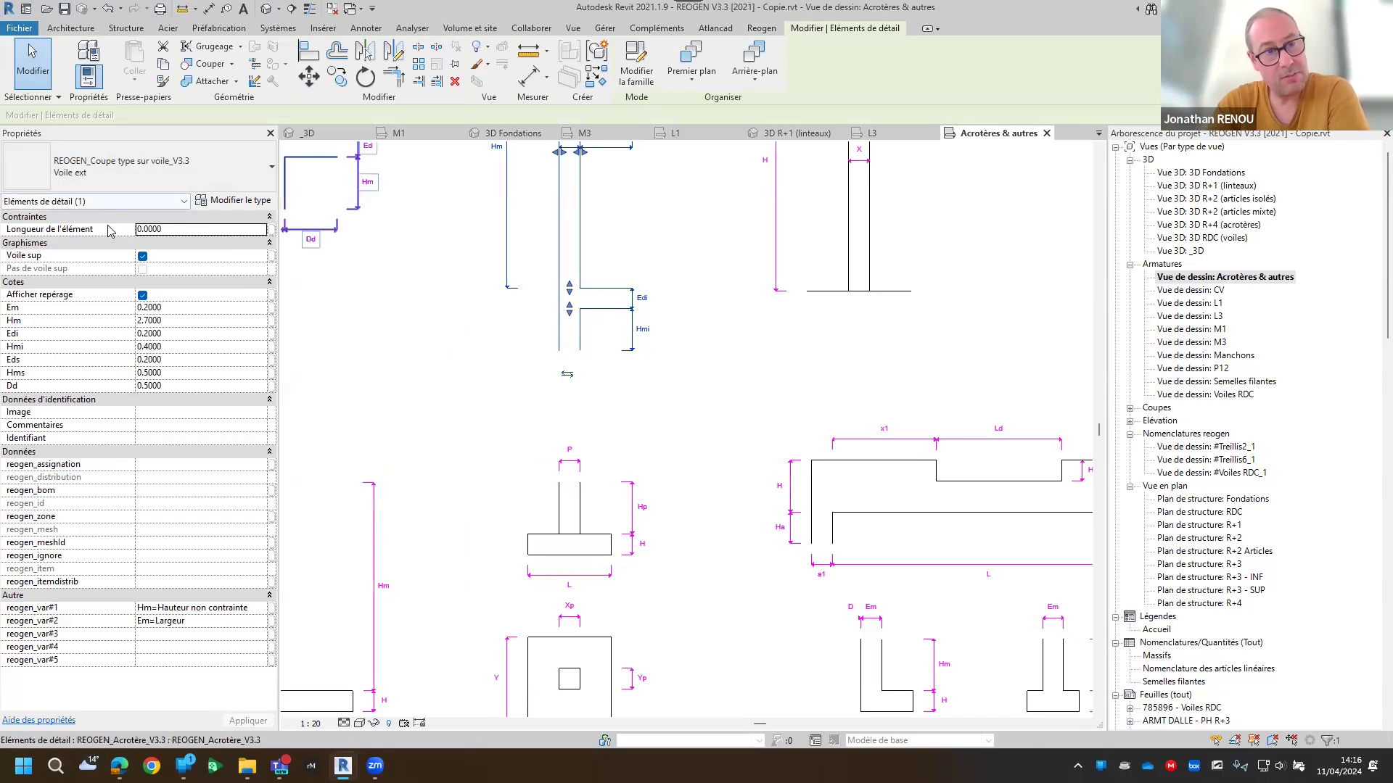
{"action": "left_click", "coordinate": [453, 396]}
{"action": "scroll", "coordinate": [471, 417], "scroll_direction": "down", "scroll_amount": 4}
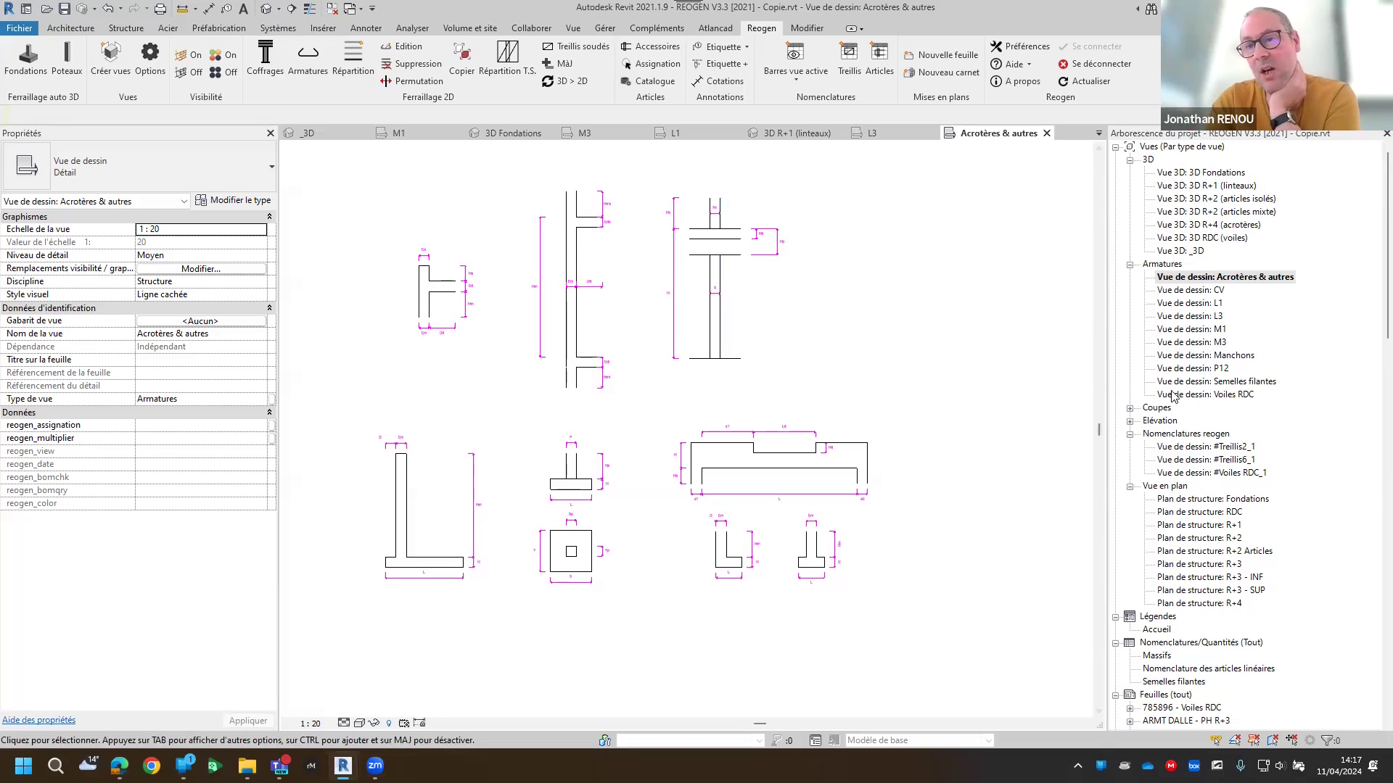
Open the Voiles RDC drafting view and examine the reinforcement of the Ve and Vi wall sections
{"action": "double_click", "coordinate": [1222, 398]}
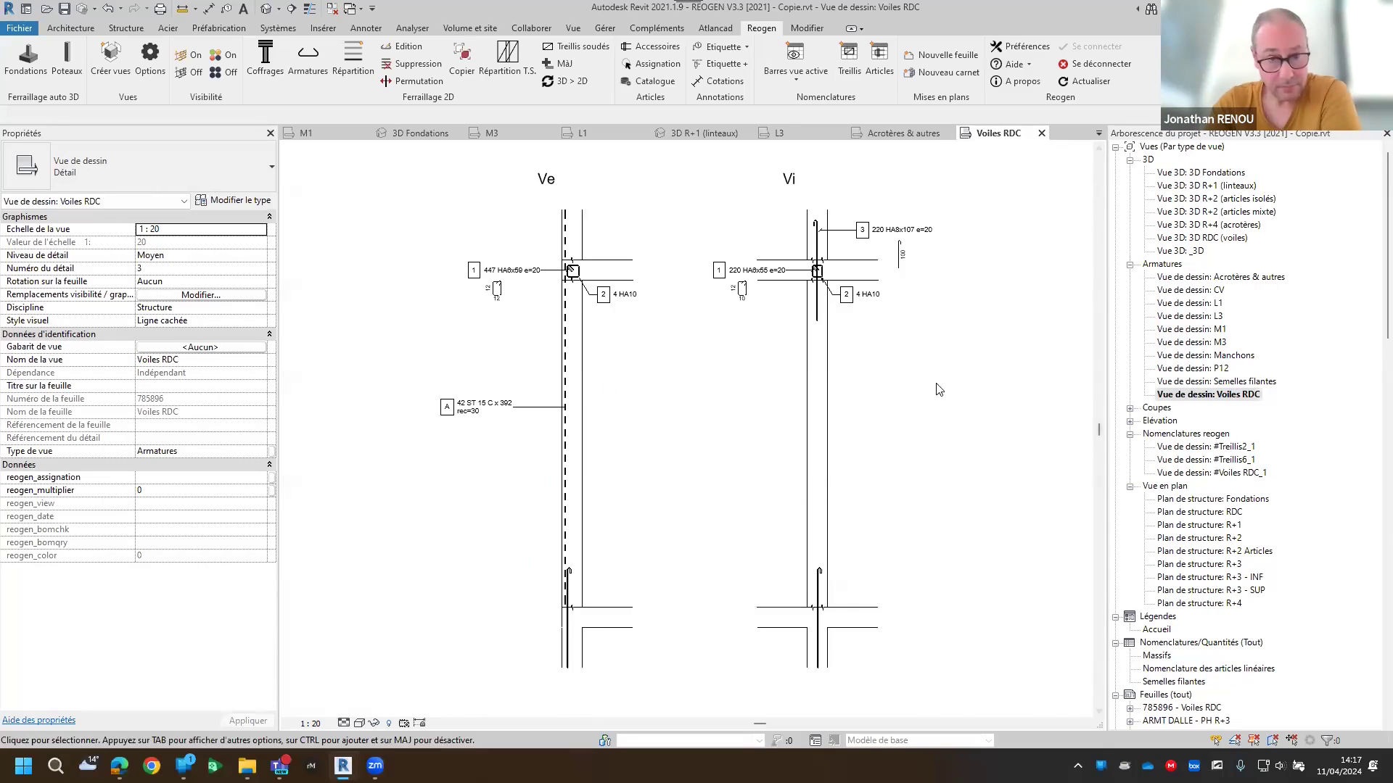
{"action": "scroll", "coordinate": [589, 363], "scroll_direction": "up", "scroll_amount": 3}
{"action": "scroll", "coordinate": [479, 356], "scroll_direction": "down", "scroll_amount": 1}
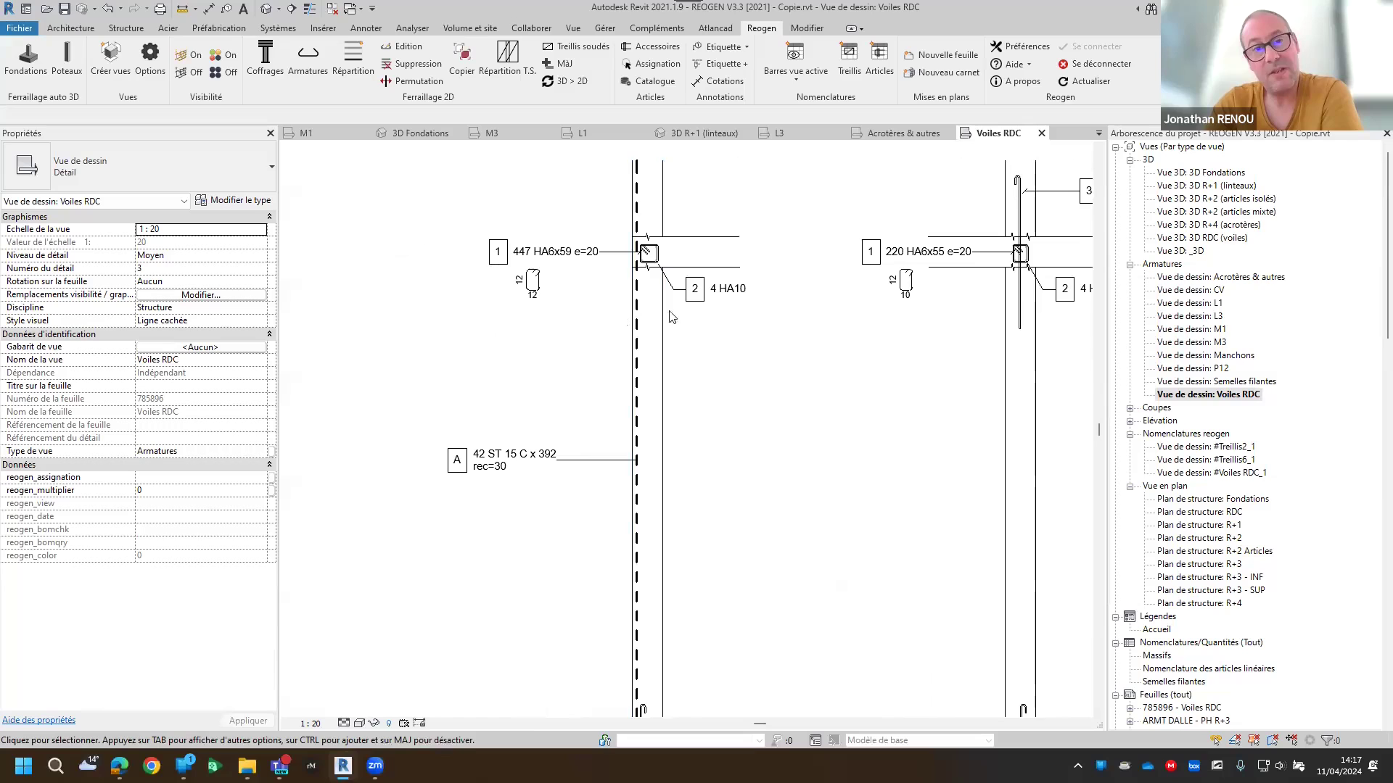
Open the 3D RDC (voiles) view and examine the walls identified as Ve and Vi
{"action": "double_click", "coordinate": [1213, 240]}
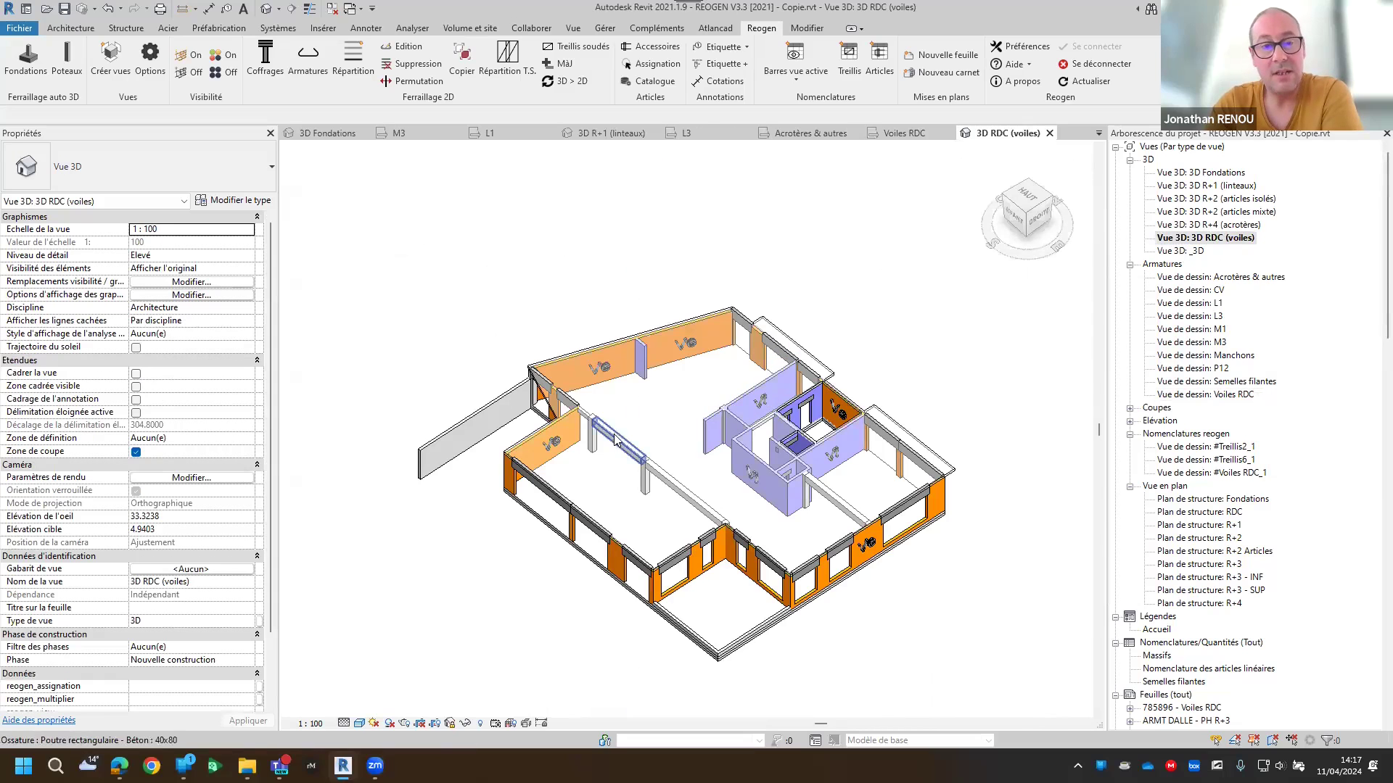
{"action": "scroll", "coordinate": [479, 436], "scroll_direction": "up", "scroll_amount": 5}
{"action": "scroll", "coordinate": [403, 431], "scroll_direction": "down", "scroll_amount": 5}
{"action": "scroll", "coordinate": [834, 421], "scroll_direction": "up", "scroll_amount": 4}
{"action": "scroll", "coordinate": [834, 418], "scroll_direction": "down", "scroll_amount": 5}
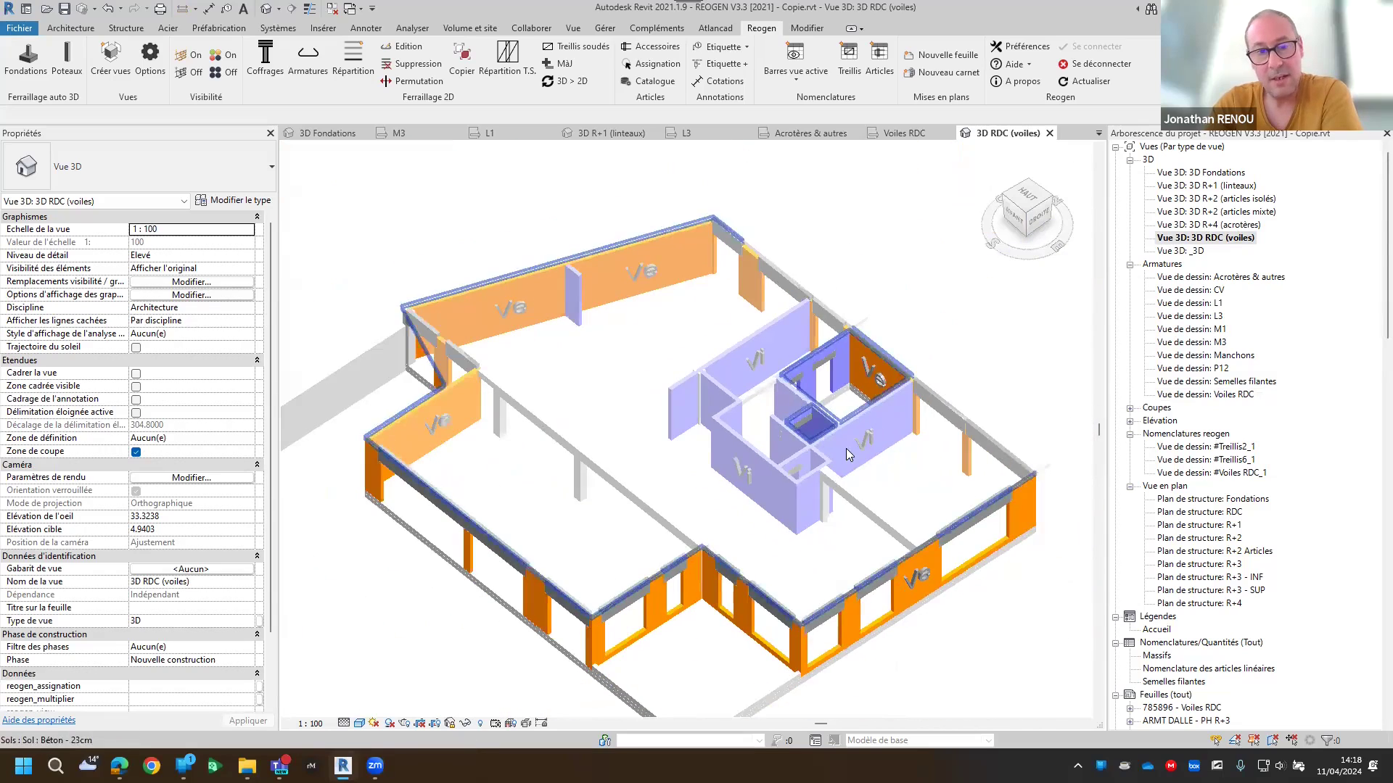
Return to the Voiles RDC view and inspect the properties of the Ve wall's formwork section
{"action": "left_click", "coordinate": [904, 132]}
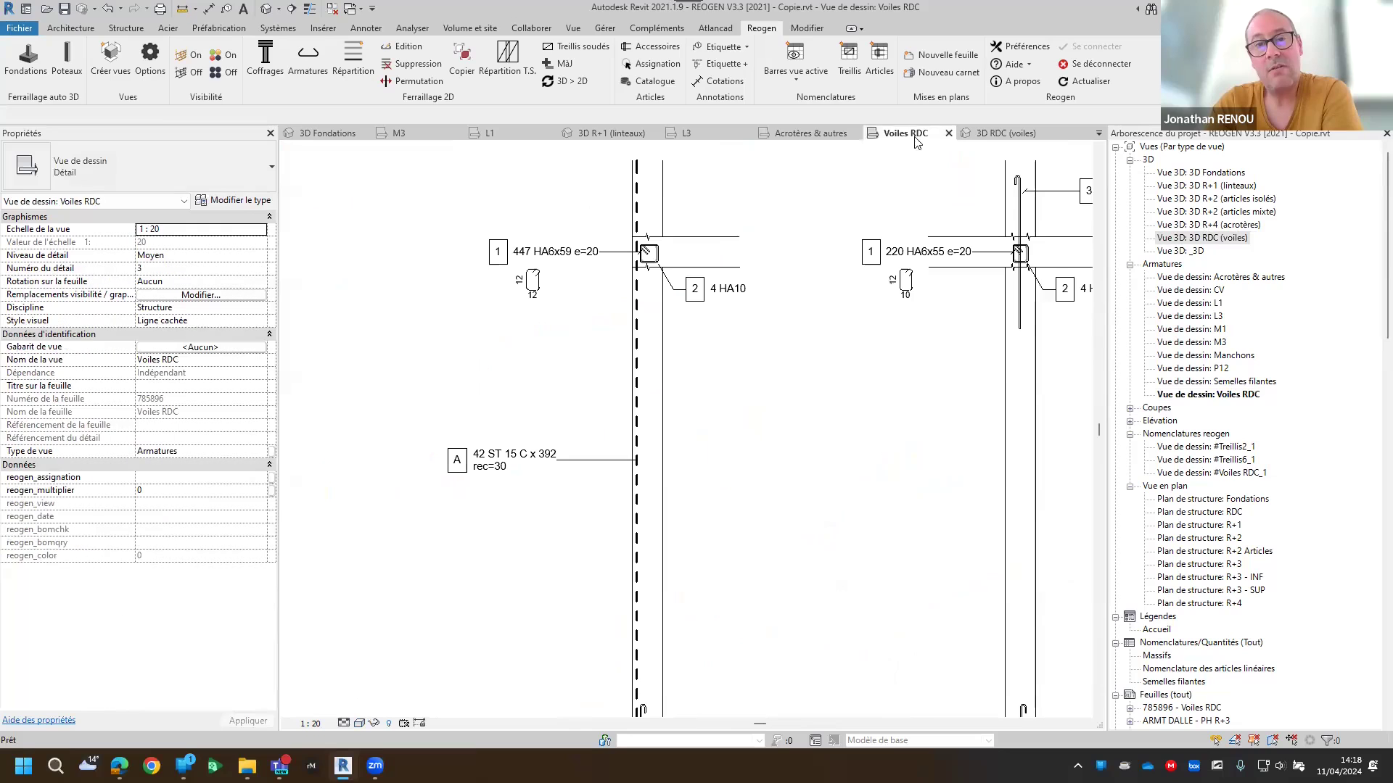
{"action": "left_click", "coordinate": [727, 243]}
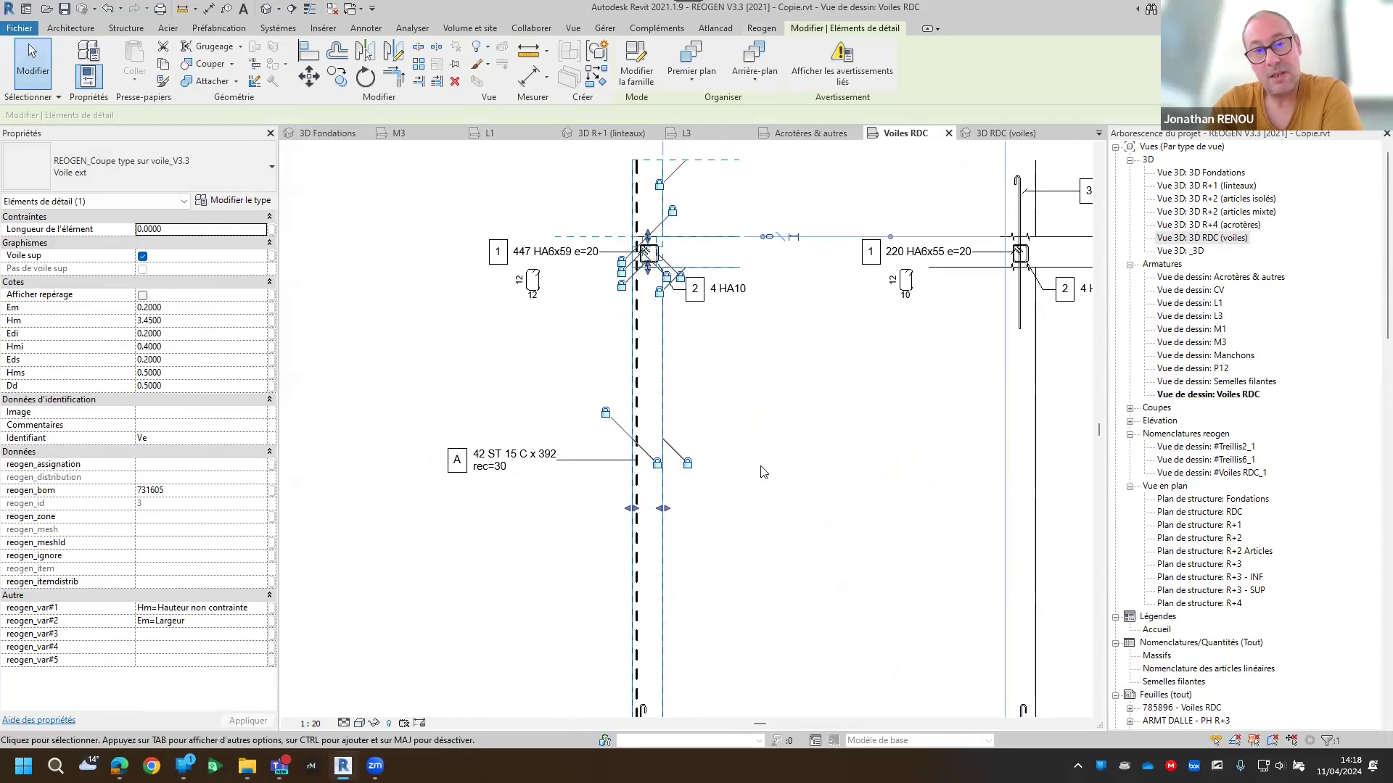
{"action": "left_click", "coordinate": [835, 468]}
{"action": "scroll", "coordinate": [836, 468], "scroll_direction": "down", "scroll_amount": 2}
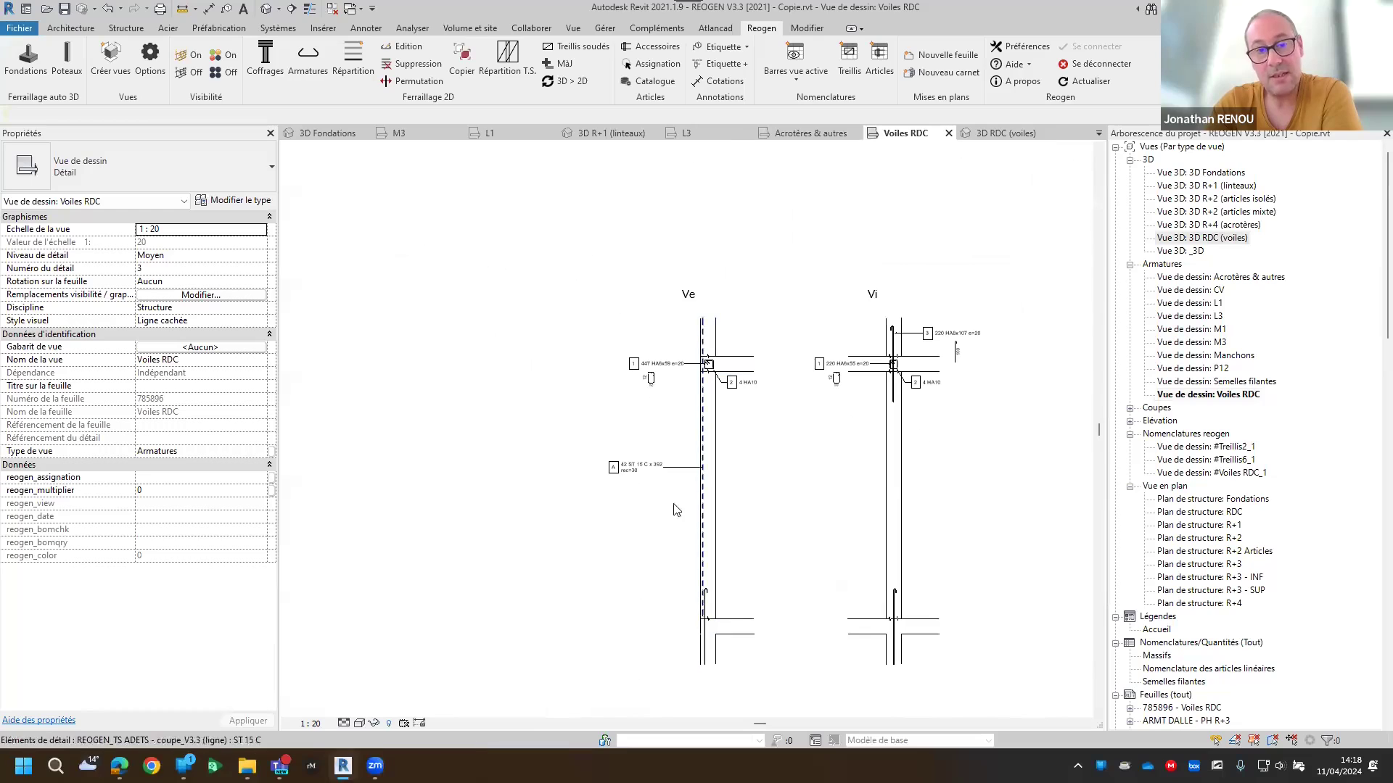
Inspect the family and properties of the ST 15 C welded mesh in the Ve section
{"action": "scroll", "coordinate": [740, 482], "scroll_direction": "up", "scroll_amount": 2}
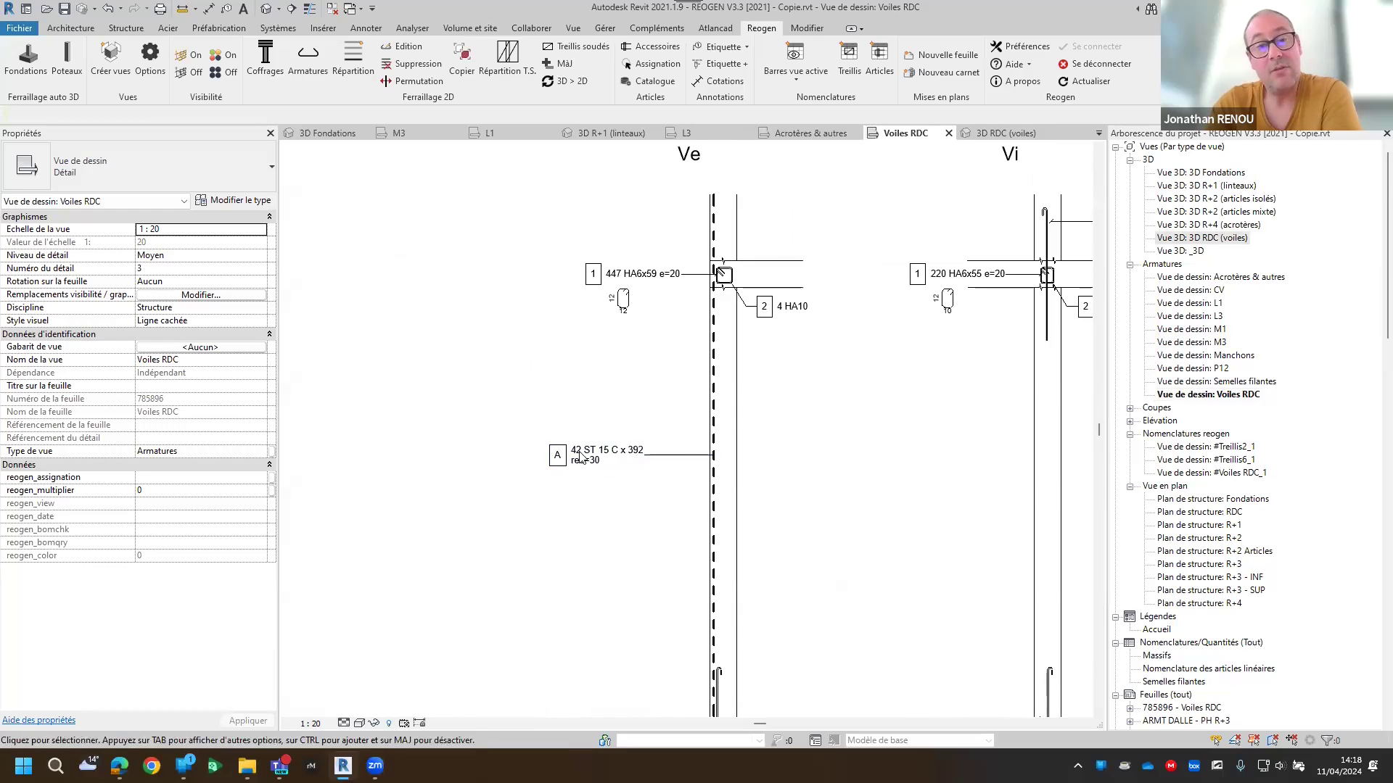
{"action": "left_click", "coordinate": [722, 388]}
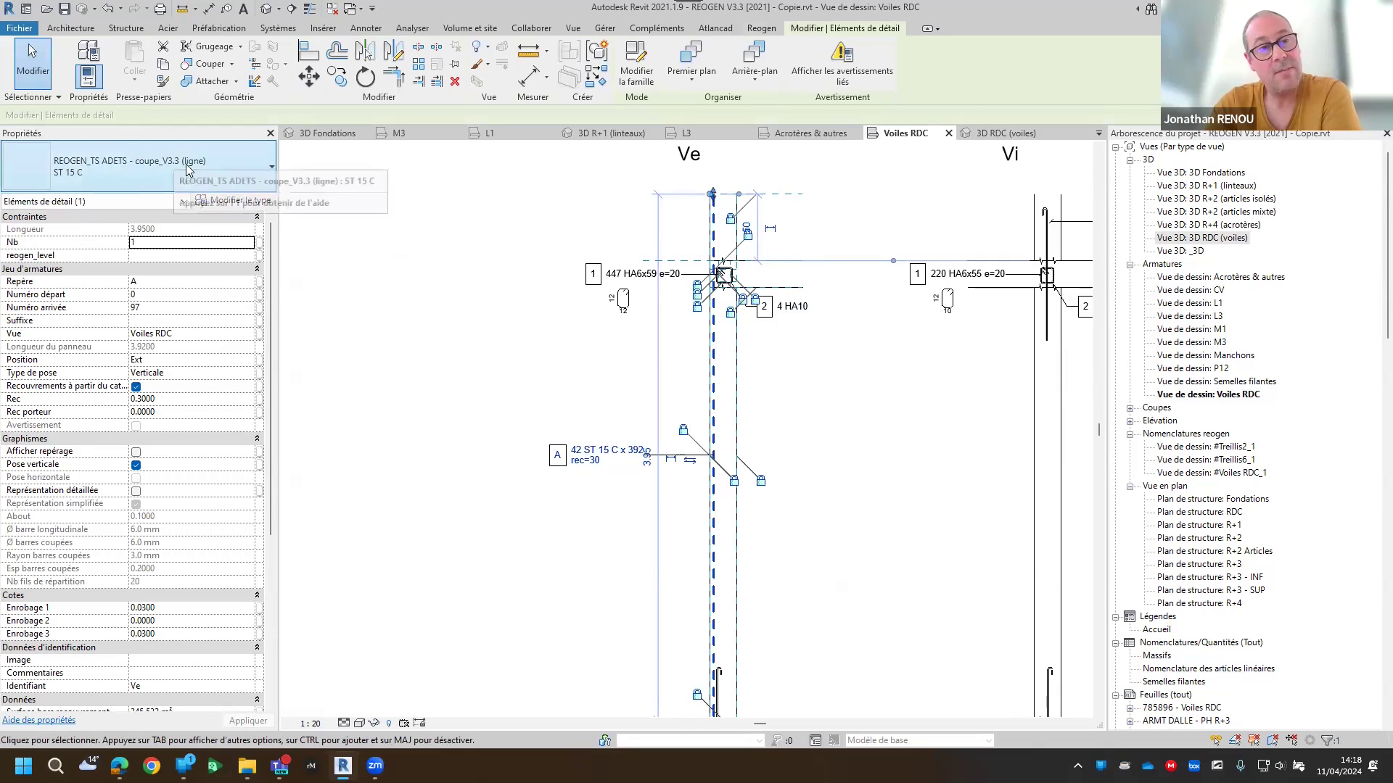
{"action": "left_click", "coordinate": [453, 276]}
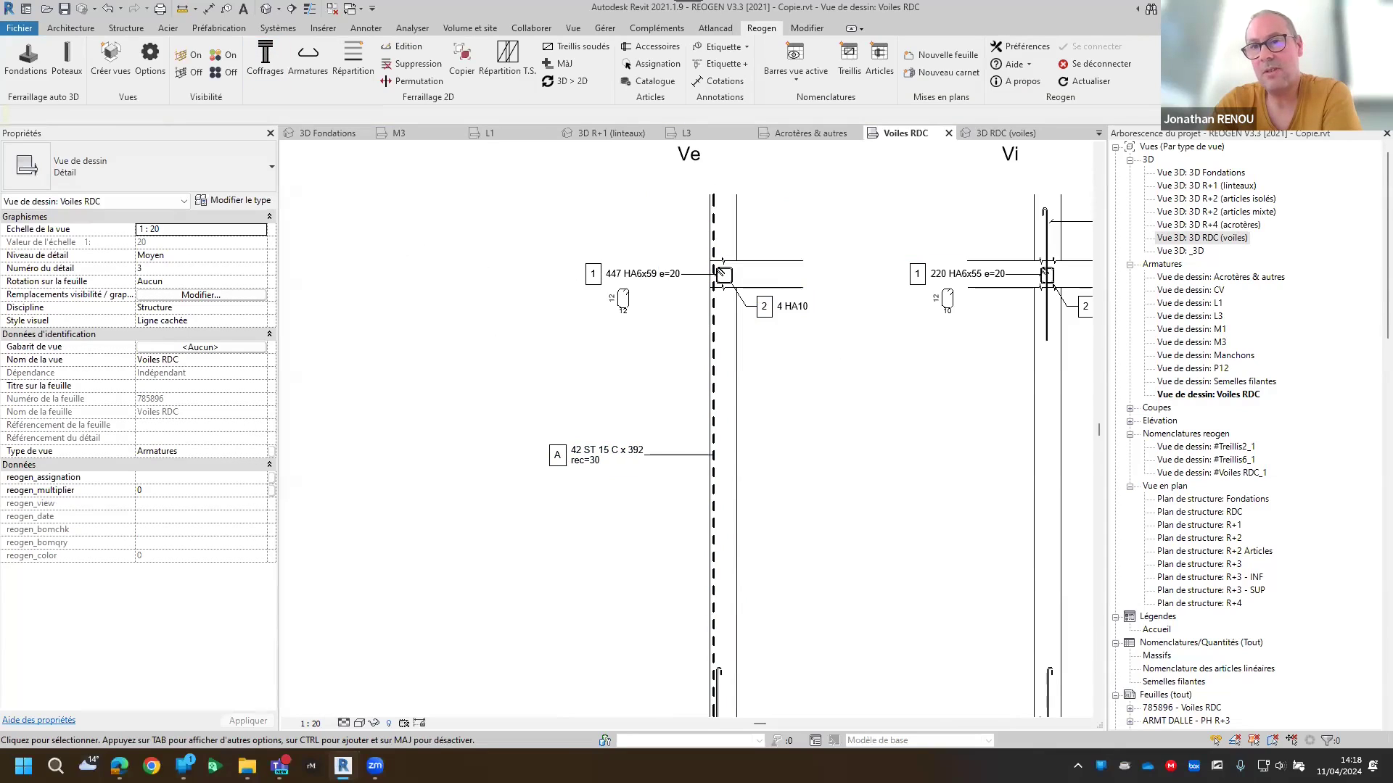
{"action": "left_click", "coordinate": [1344, 8]}
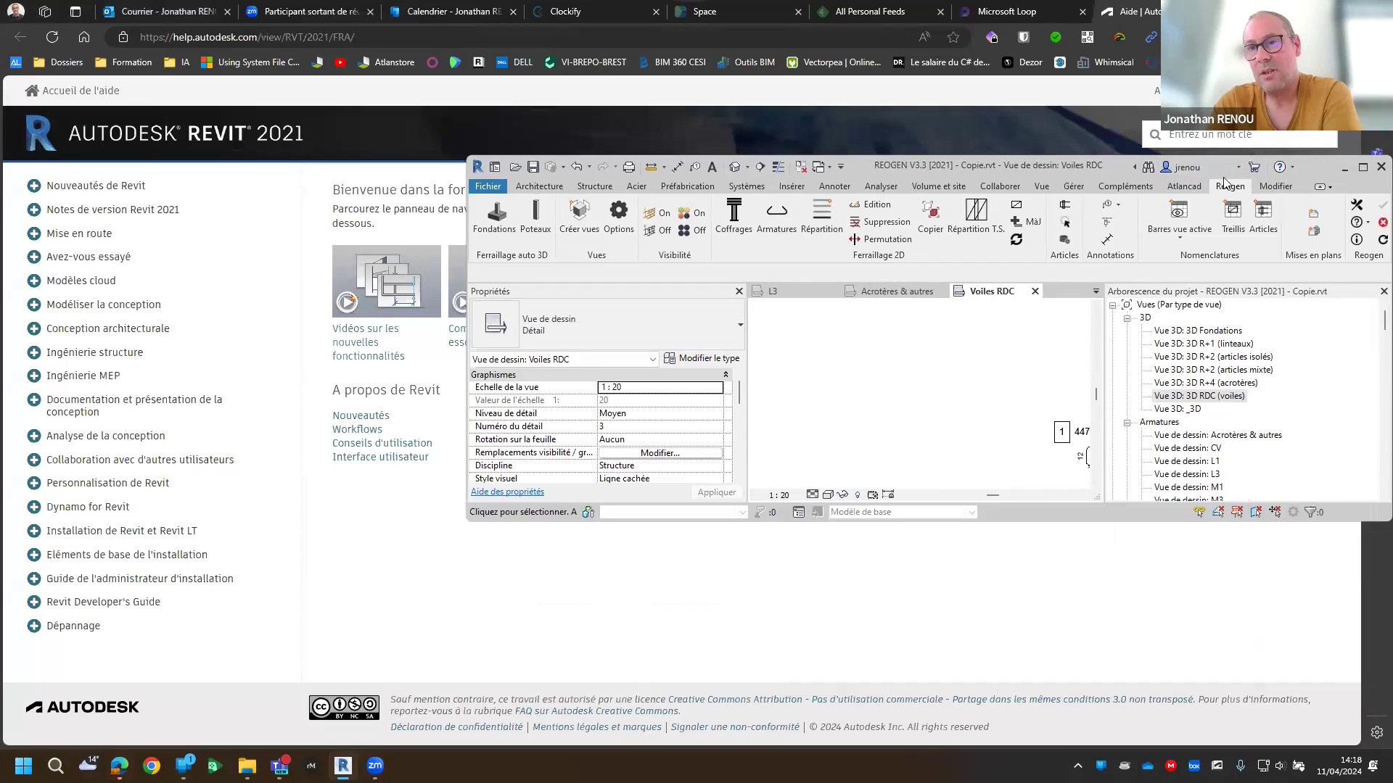
{"action": "left_click", "coordinate": [1363, 168]}
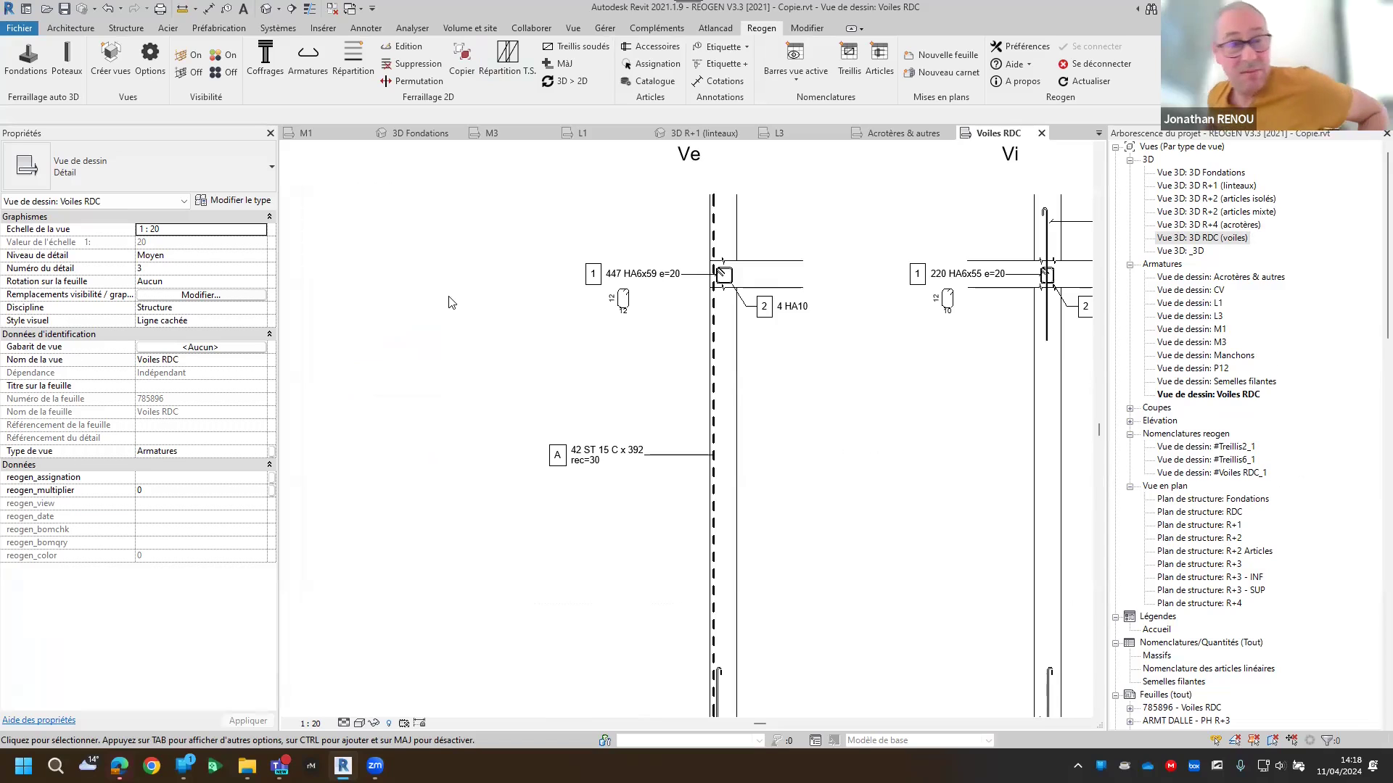
Recheck the Ve section's welded mesh, open the Nomenclature des treillis schedule and enlarge its window for reading
{"action": "left_click", "coordinate": [726, 383]}
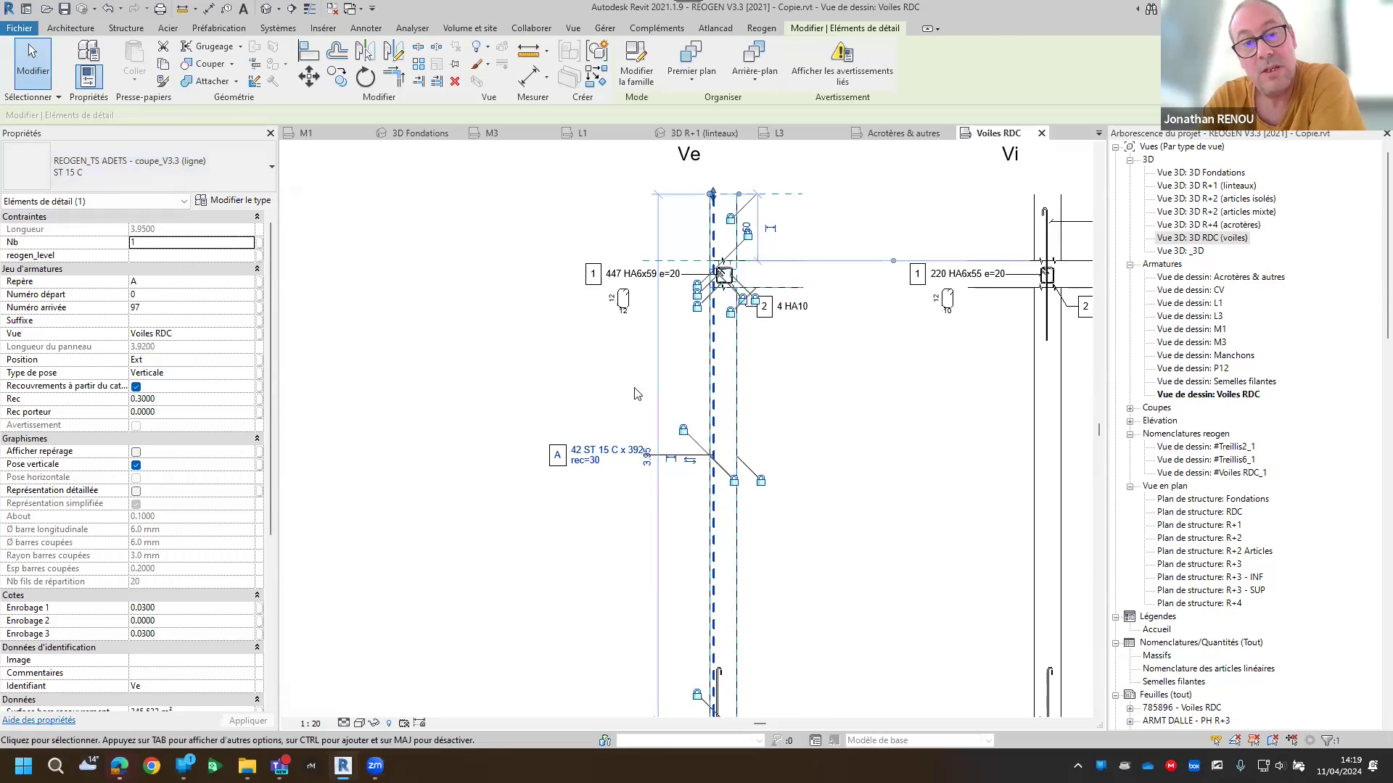
{"action": "left_click", "coordinate": [612, 397]}
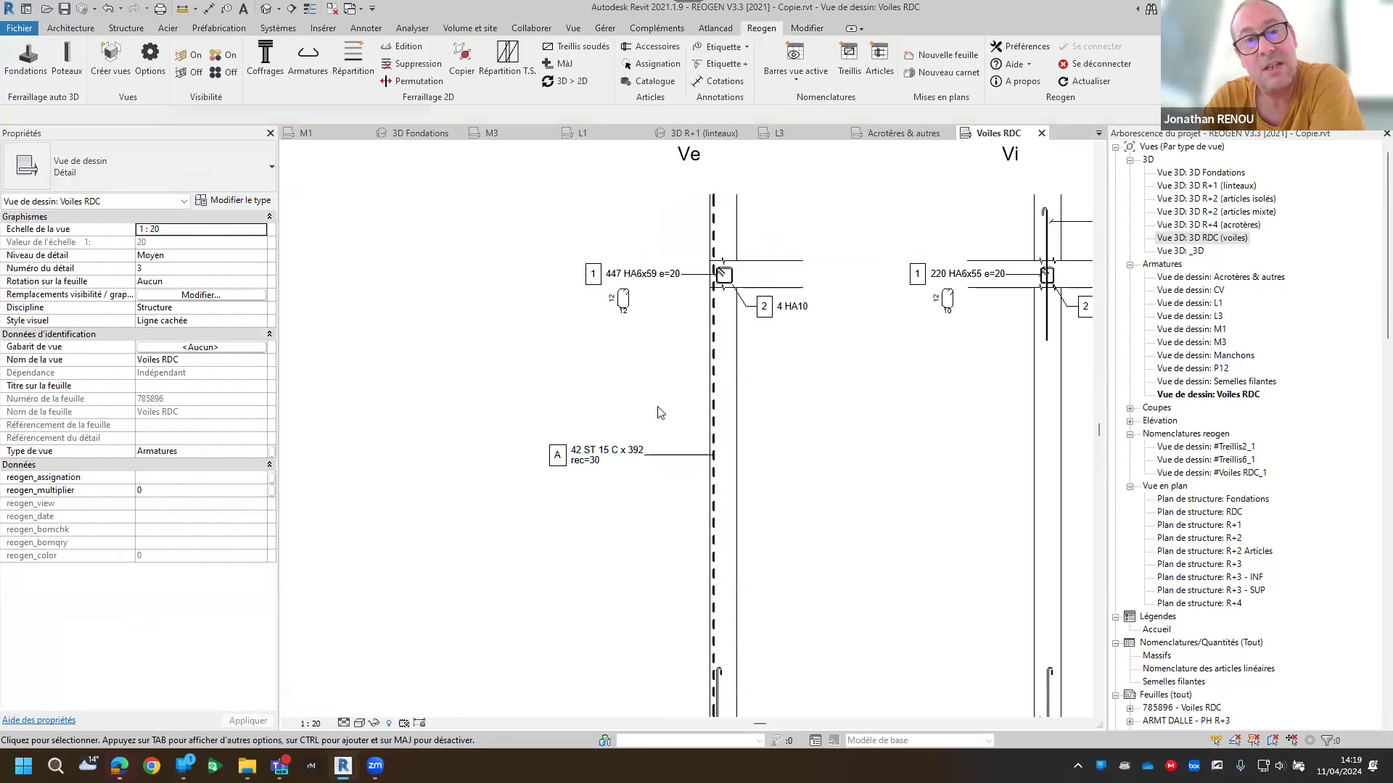
{"action": "left_click", "coordinate": [848, 60]}
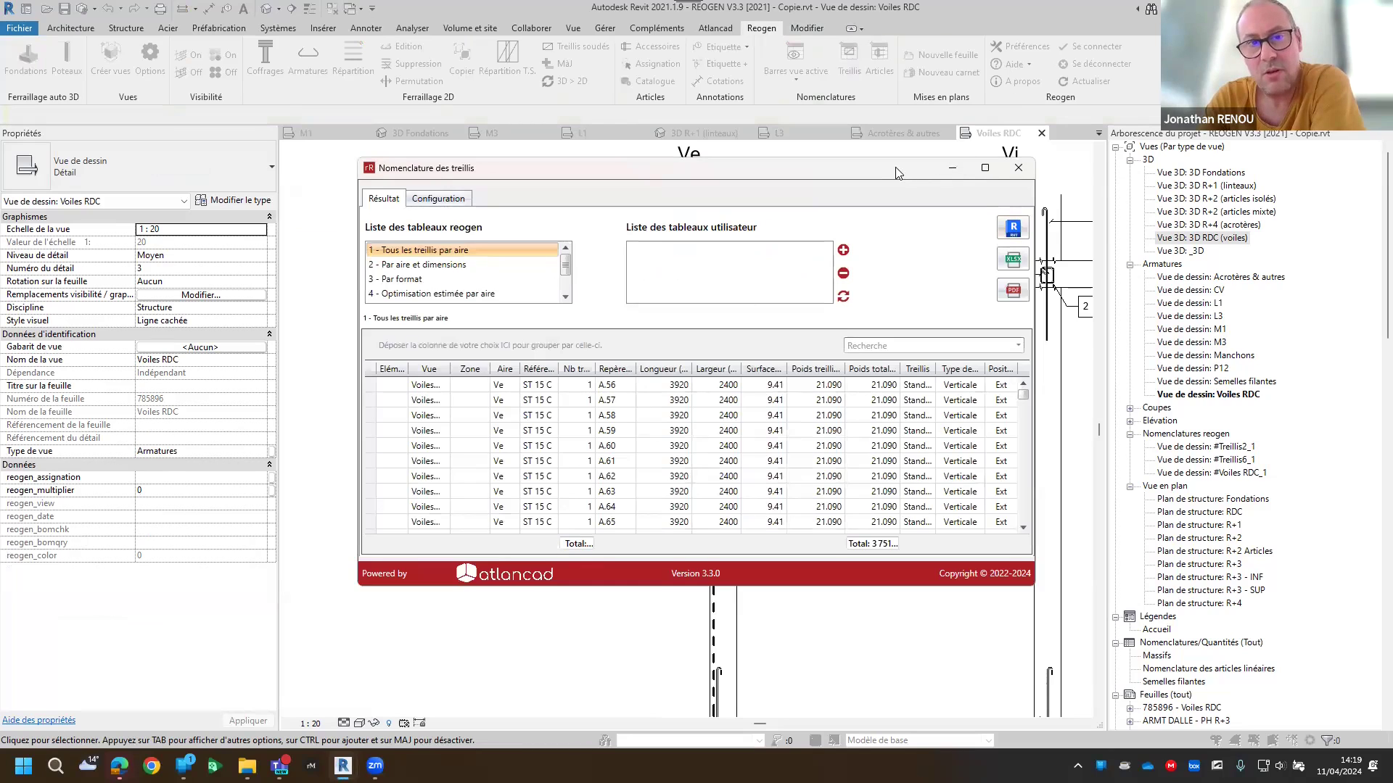
{"action": "left_click_drag", "start_coordinate": [898, 173], "coordinate": [722, 81]}
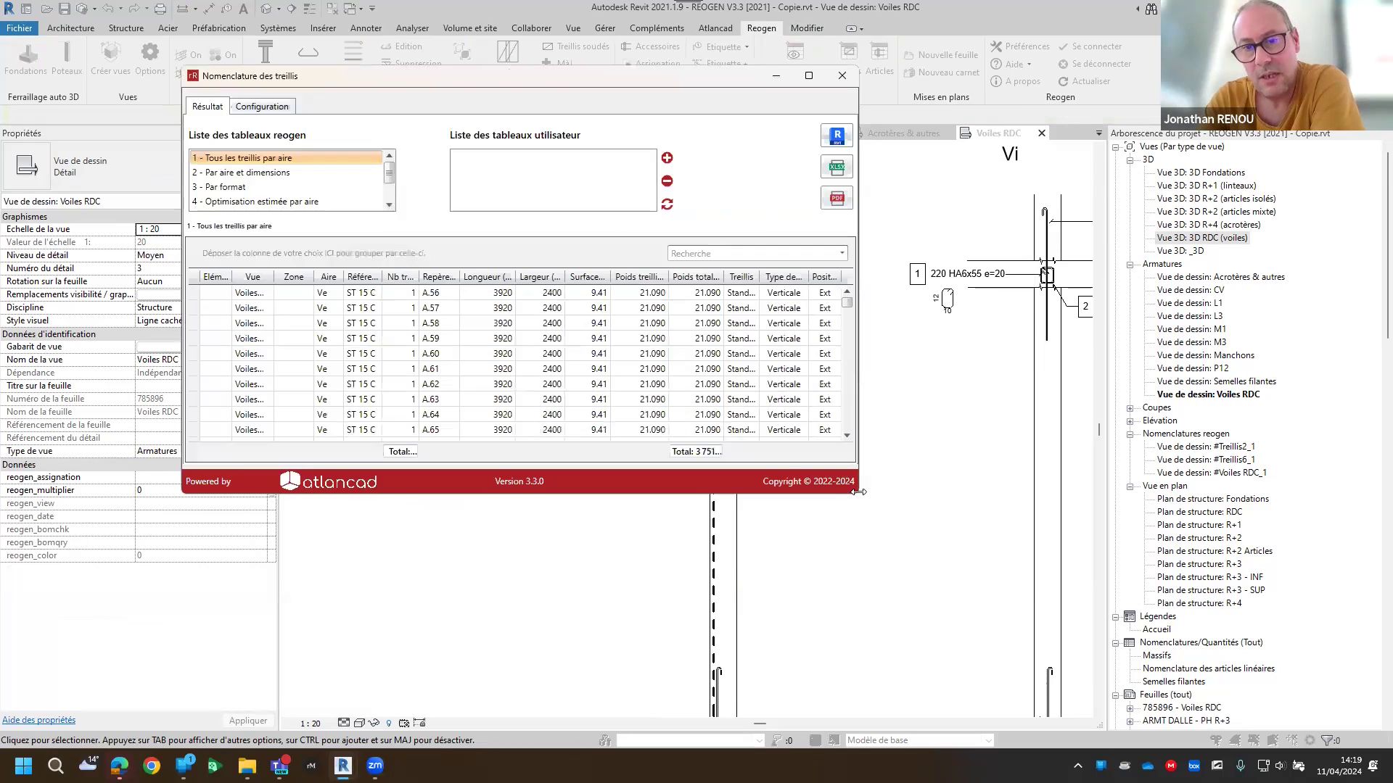
{"action": "left_click_drag", "start_coordinate": [856, 498], "coordinate": [1356, 728]}
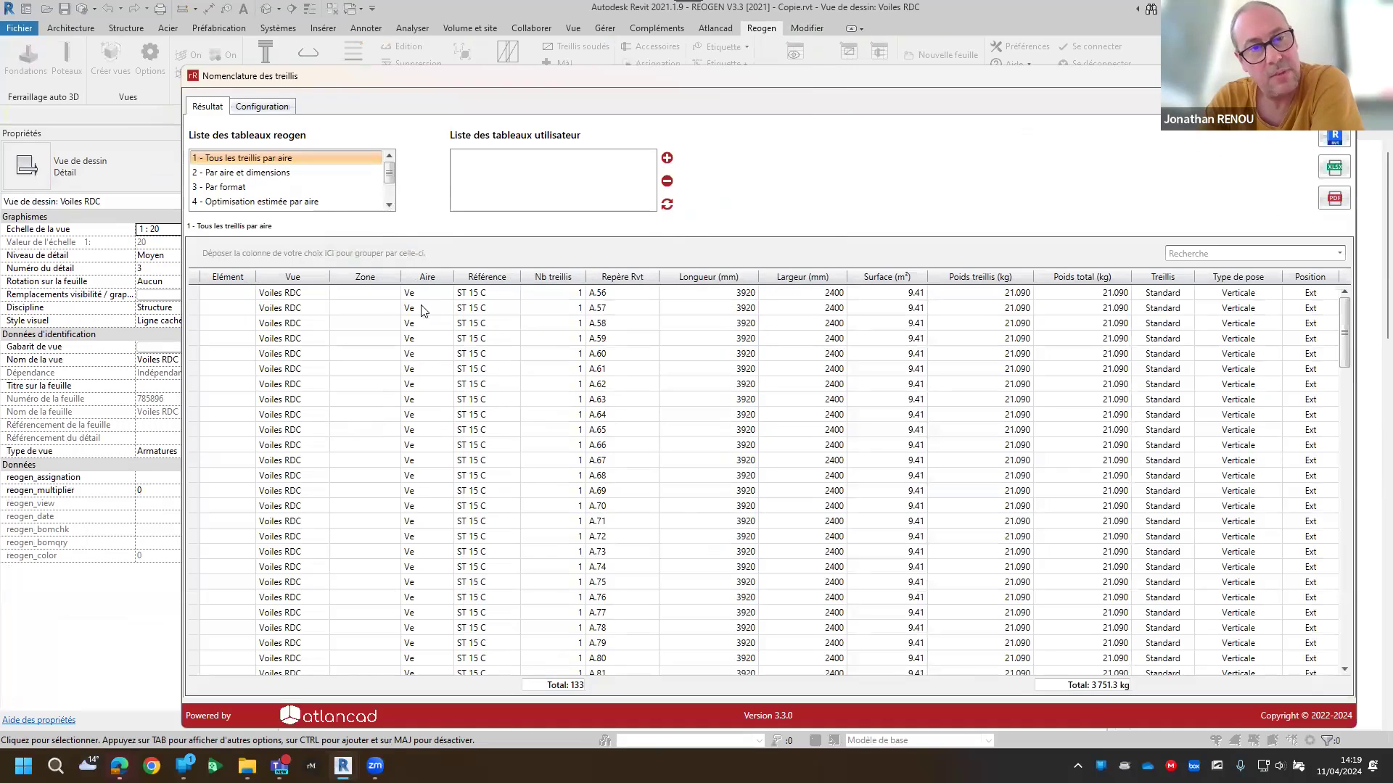
Display the table Par aire et dimensions, filter it on Ve, and close the mesh schedule after reviewing it
{"action": "left_click", "coordinate": [1197, 252]}
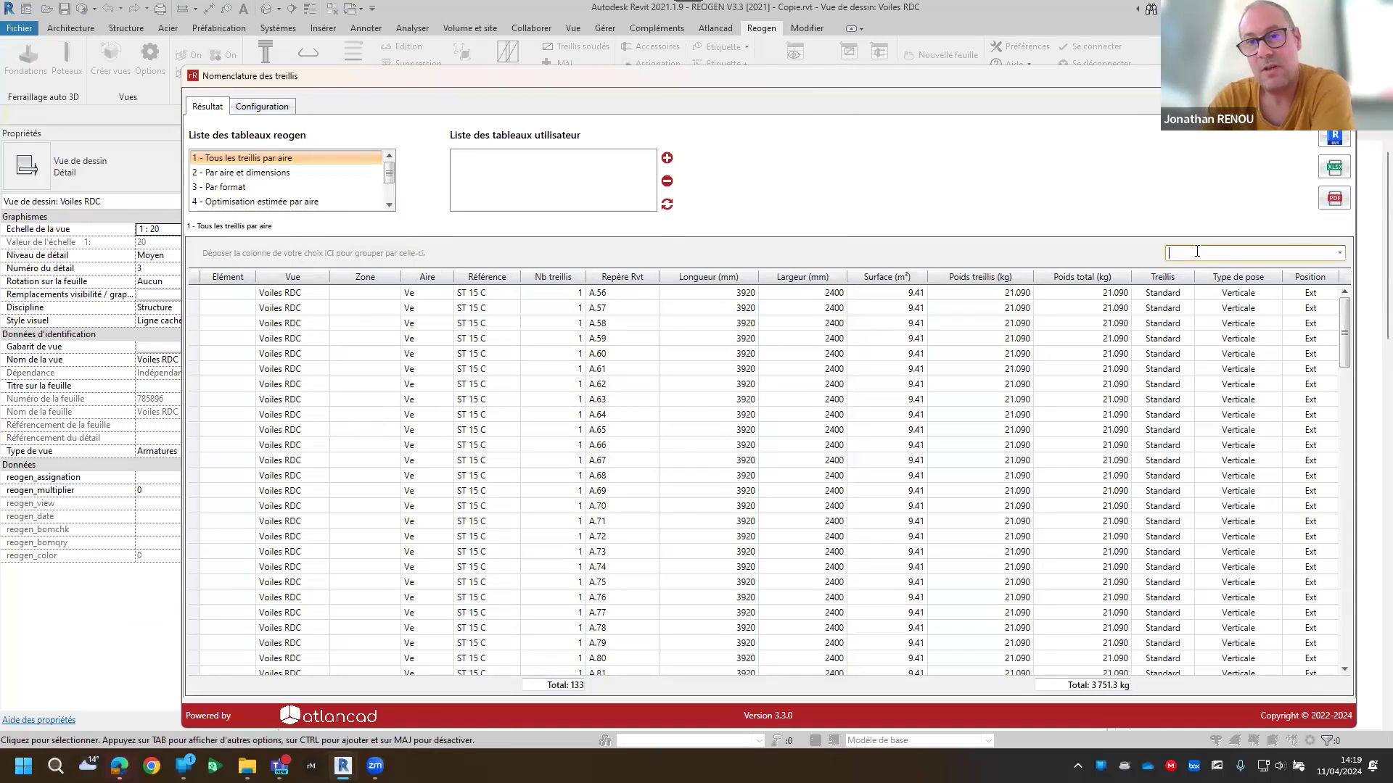
{"action": "left_click", "coordinate": [253, 175]}
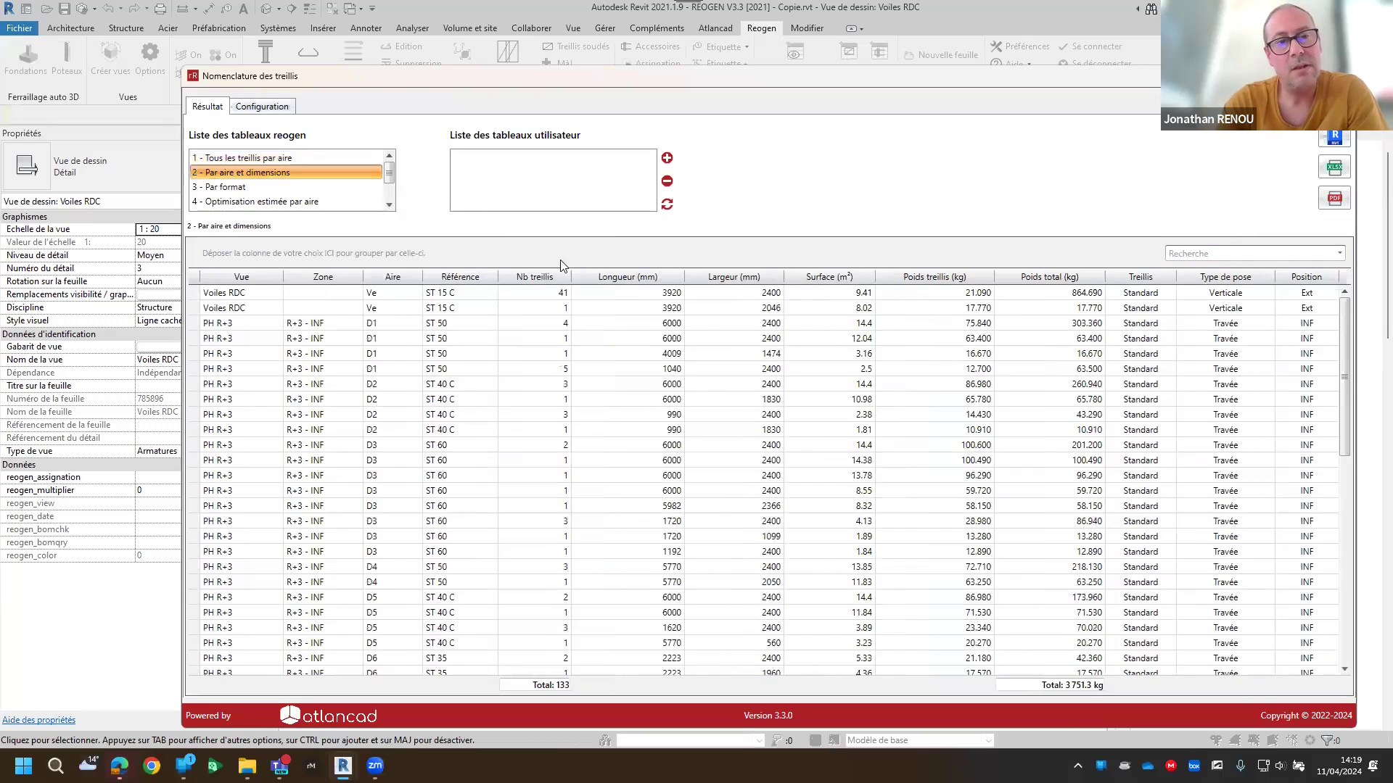
{"action": "left_click", "coordinate": [1193, 255]}
{"action": "type", "text": "Ve"}
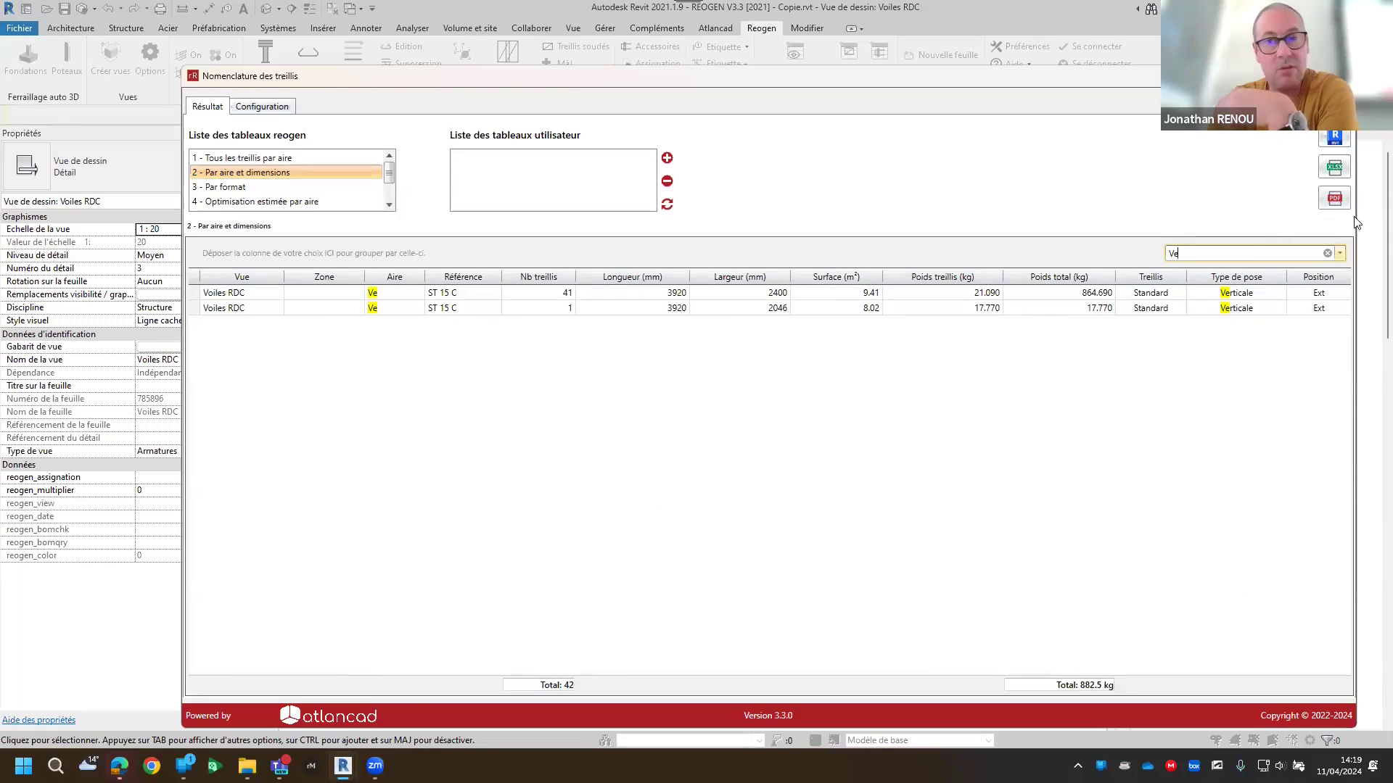
{"action": "left_click", "coordinate": [1339, 76]}
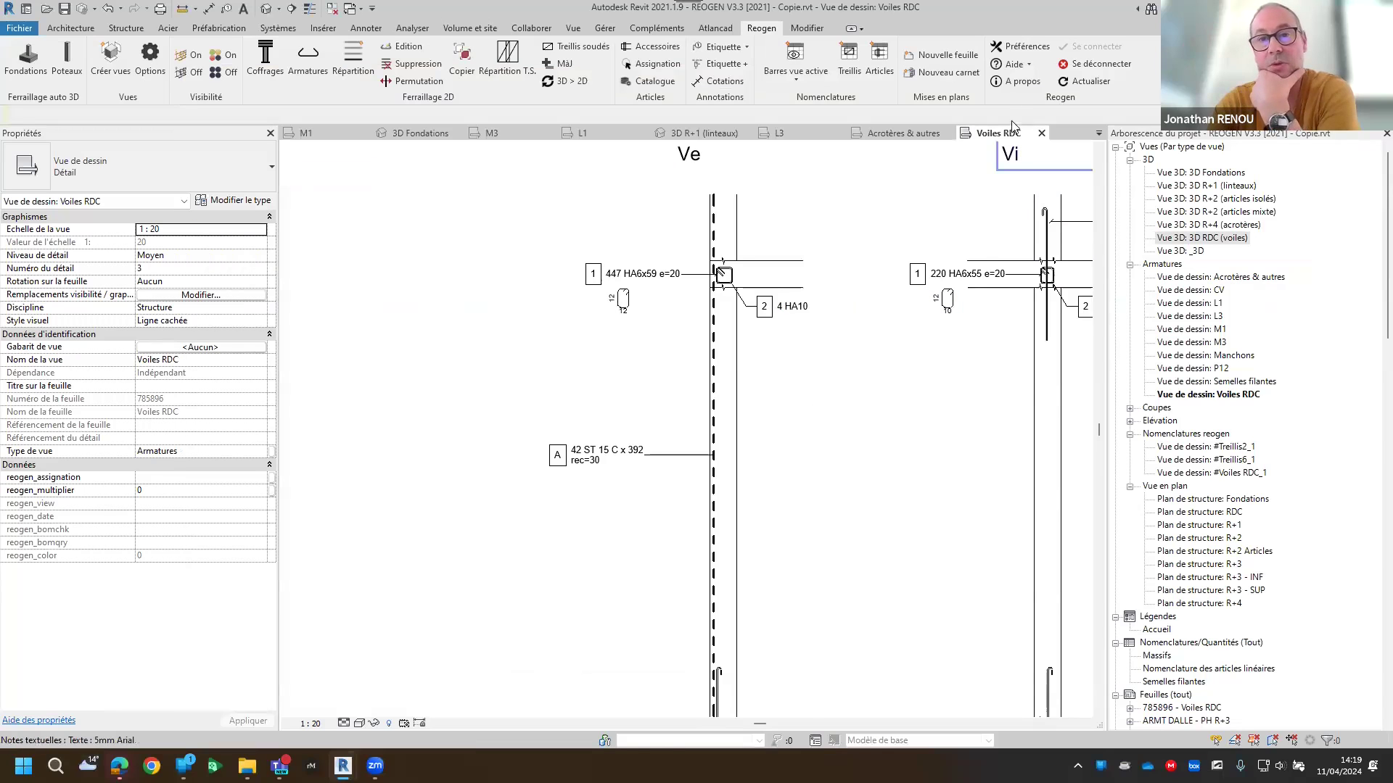
Open the Ferraillage 2D user manual, read the new features in section 2.4 Treillis soudés, and close it
{"action": "left_click", "coordinate": [1012, 65]}
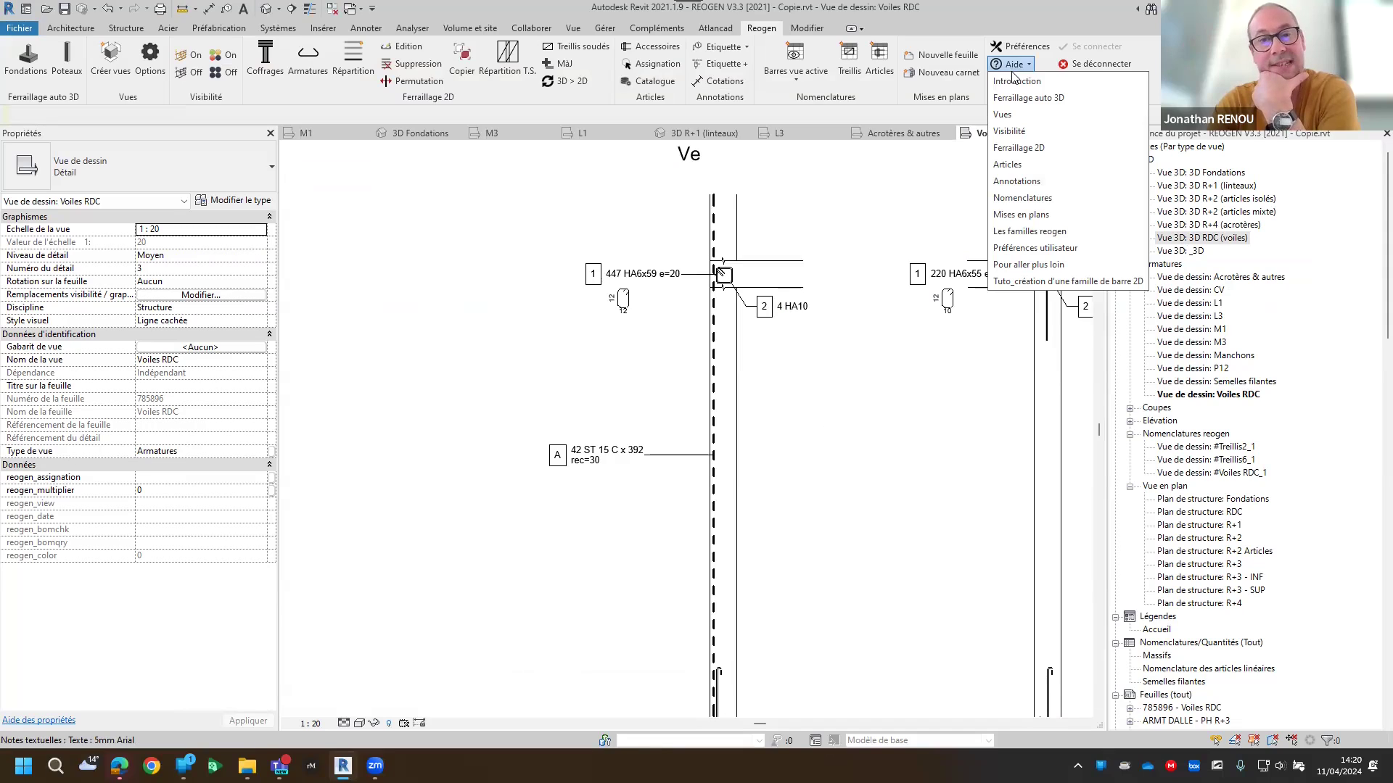
{"action": "left_click", "coordinate": [1037, 148]}
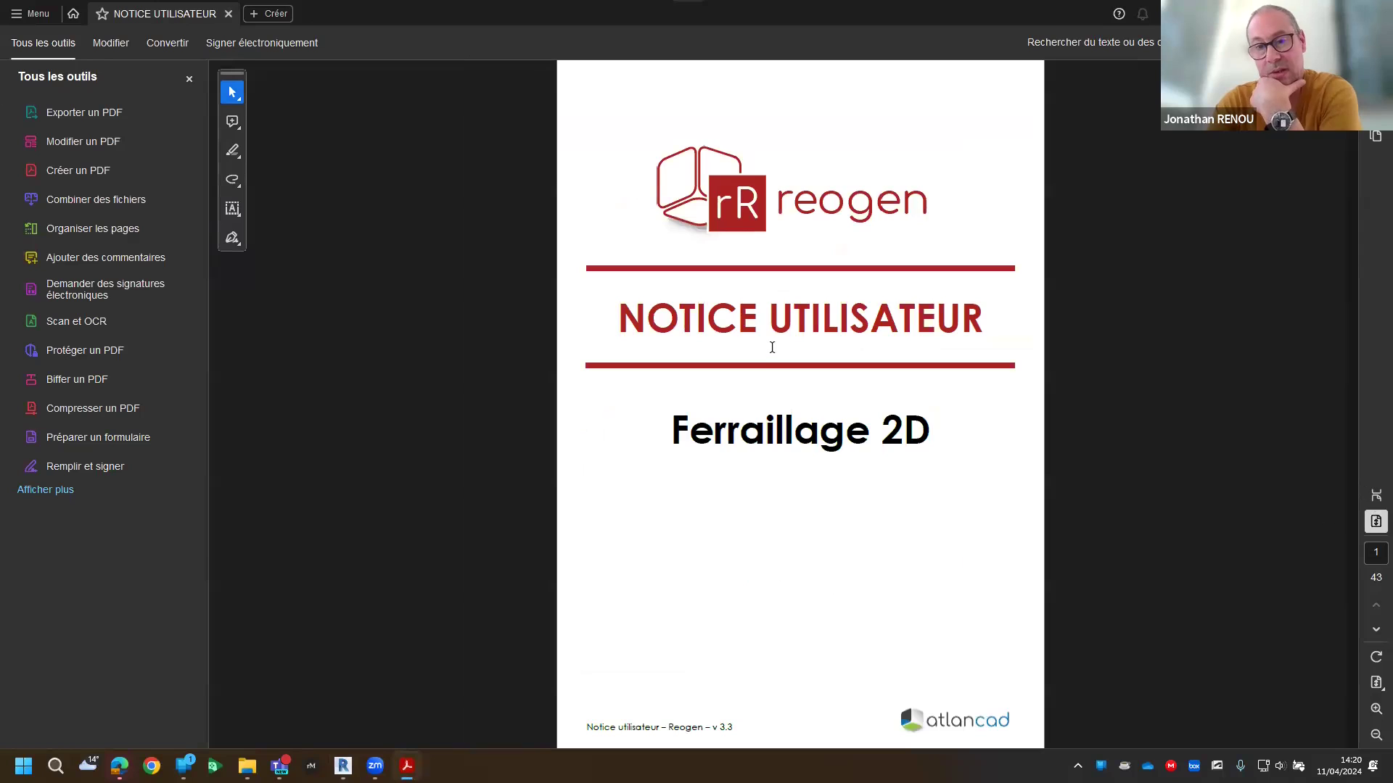
{"action": "scroll", "coordinate": [769, 351], "scroll_direction": "down", "scroll_amount": 1}
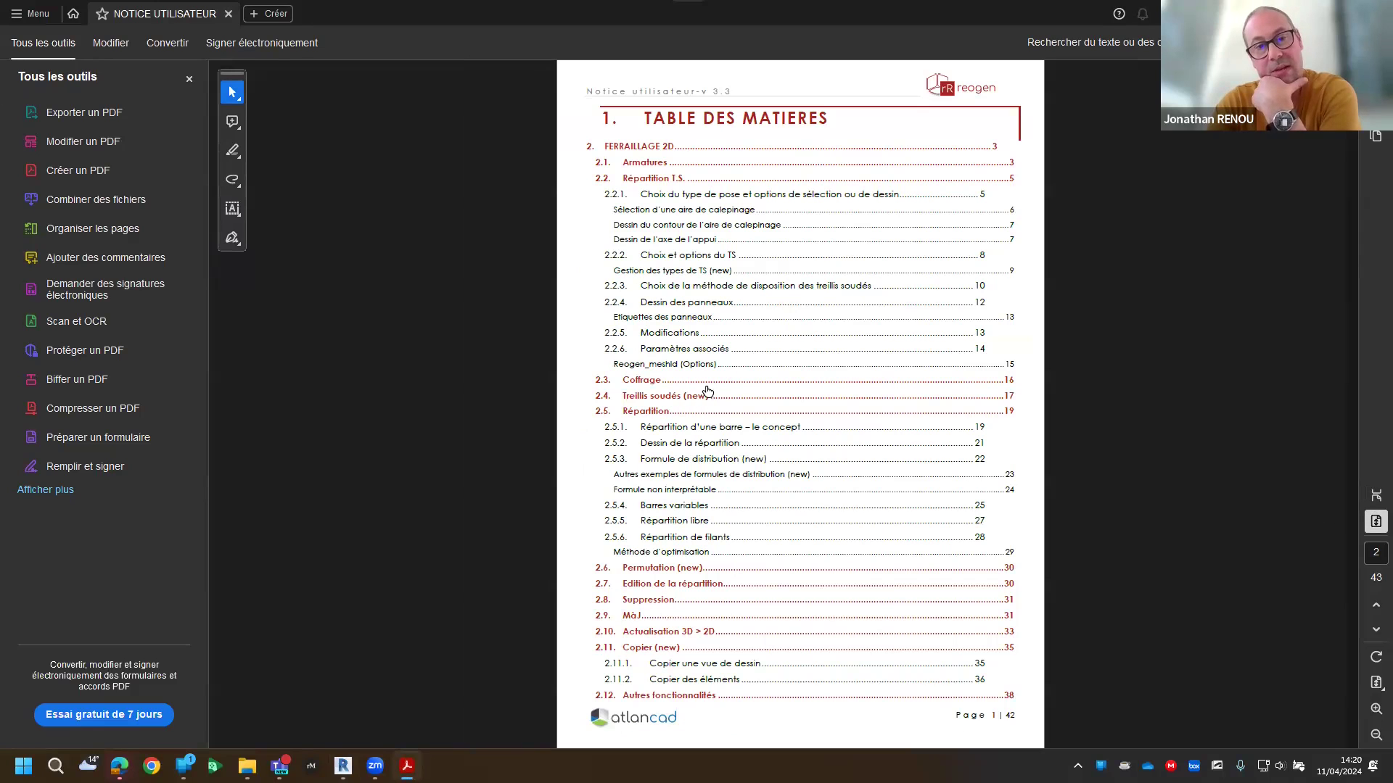
{"action": "left_click", "coordinate": [680, 398]}
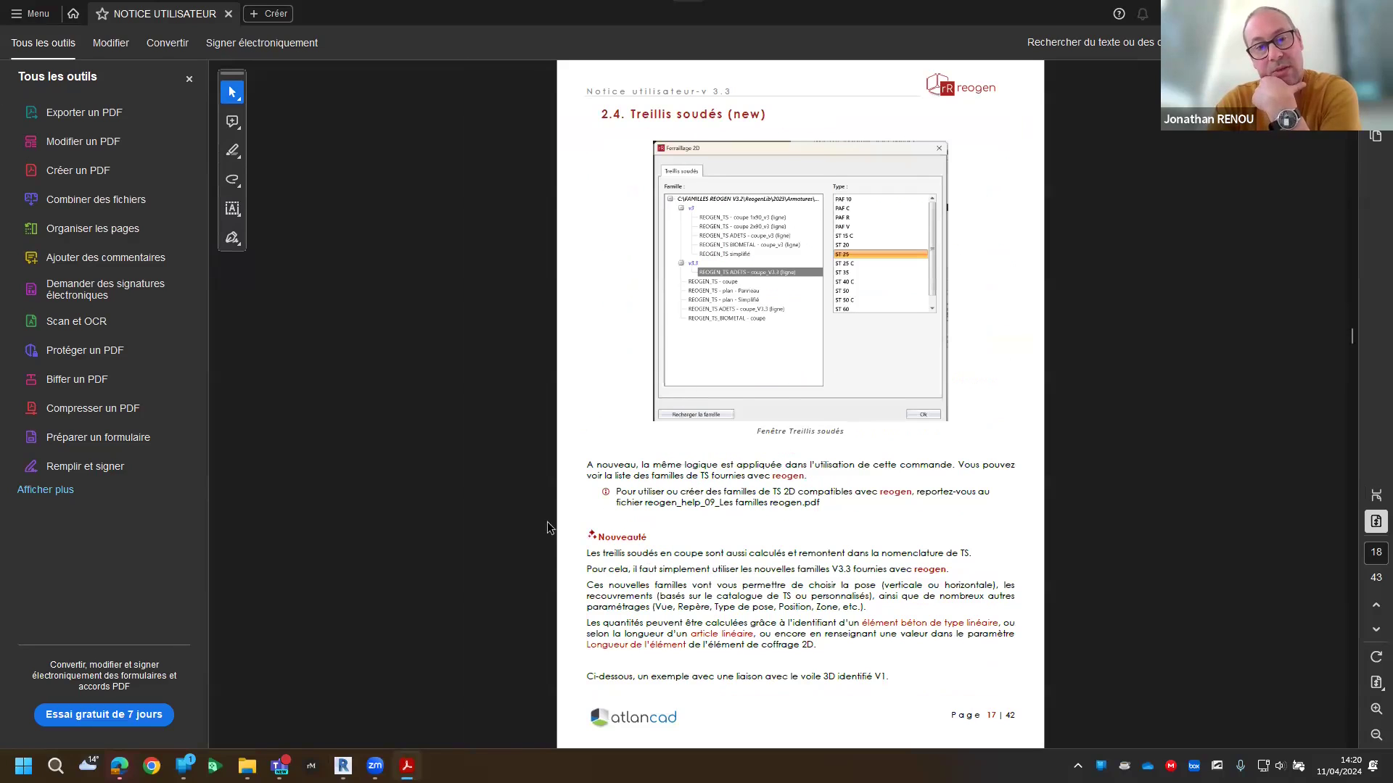
{"action": "left_click_drag", "start_coordinate": [601, 537], "coordinate": [654, 540]}
{"action": "left_click", "coordinate": [621, 601]}
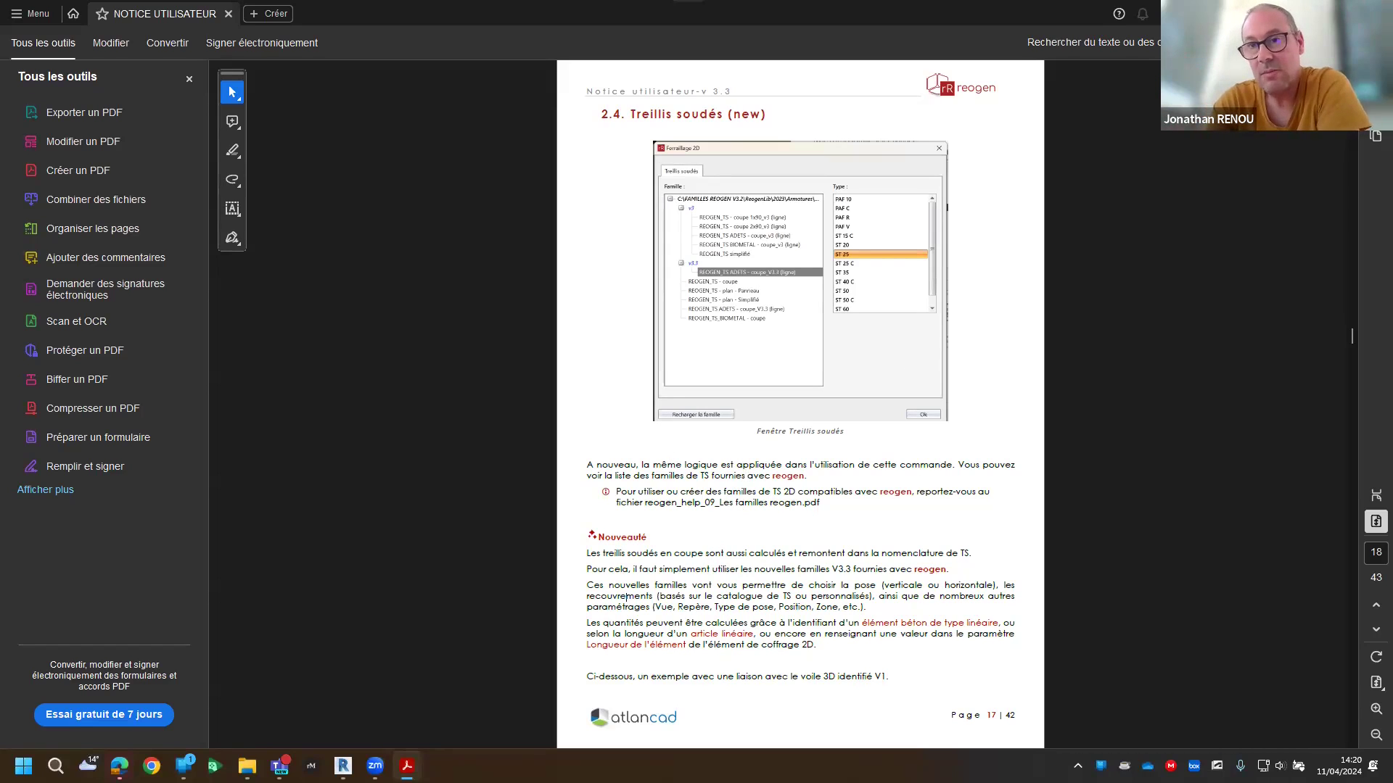
{"action": "left_click", "coordinate": [1375, 13]}
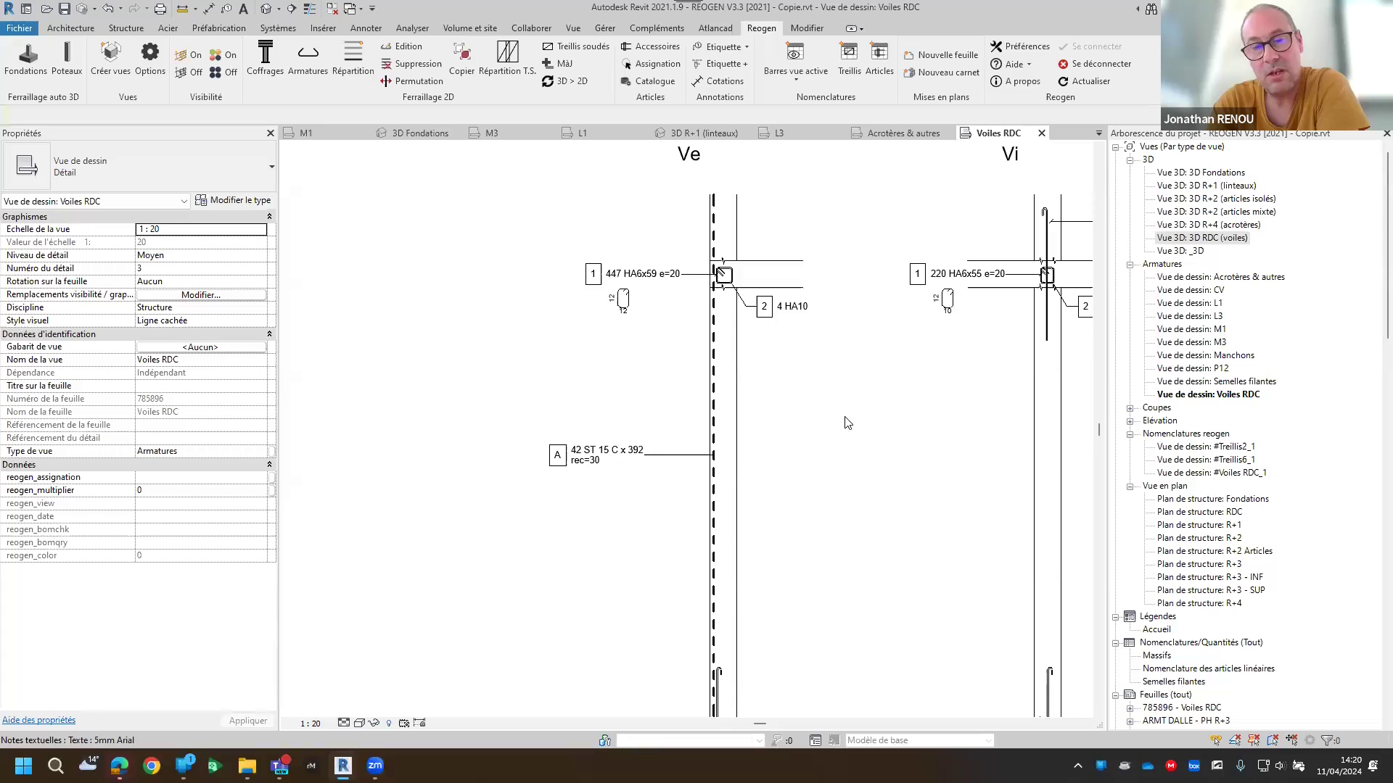
Inspect the construction joint line above the slab in the Ve section and its number and spacing of symbols
{"action": "middle_click_drag", "start_coordinate": [861, 455], "coordinate": [769, 450]}
{"action": "scroll", "coordinate": [768, 451], "scroll_direction": "down", "scroll_amount": 2}
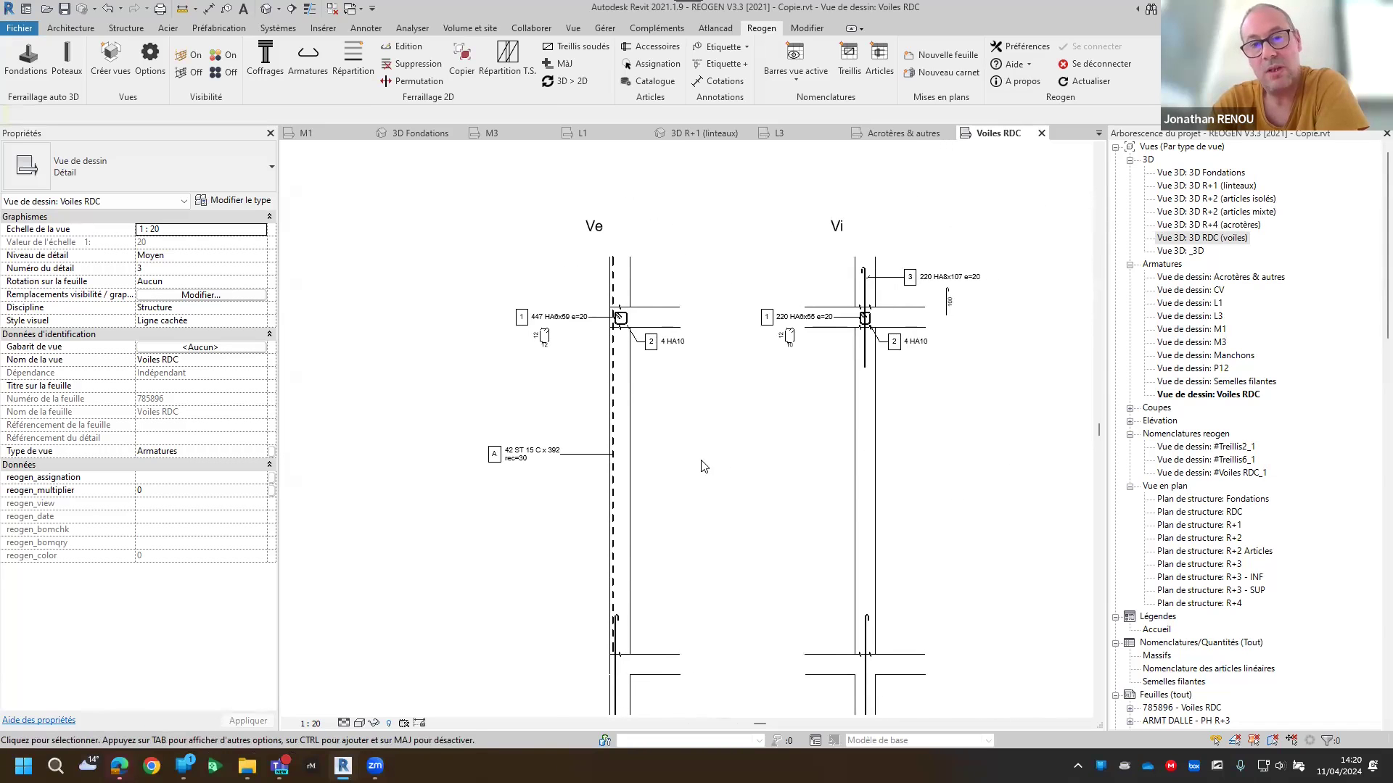
{"action": "scroll", "coordinate": [624, 307], "scroll_direction": "up", "scroll_amount": 6}
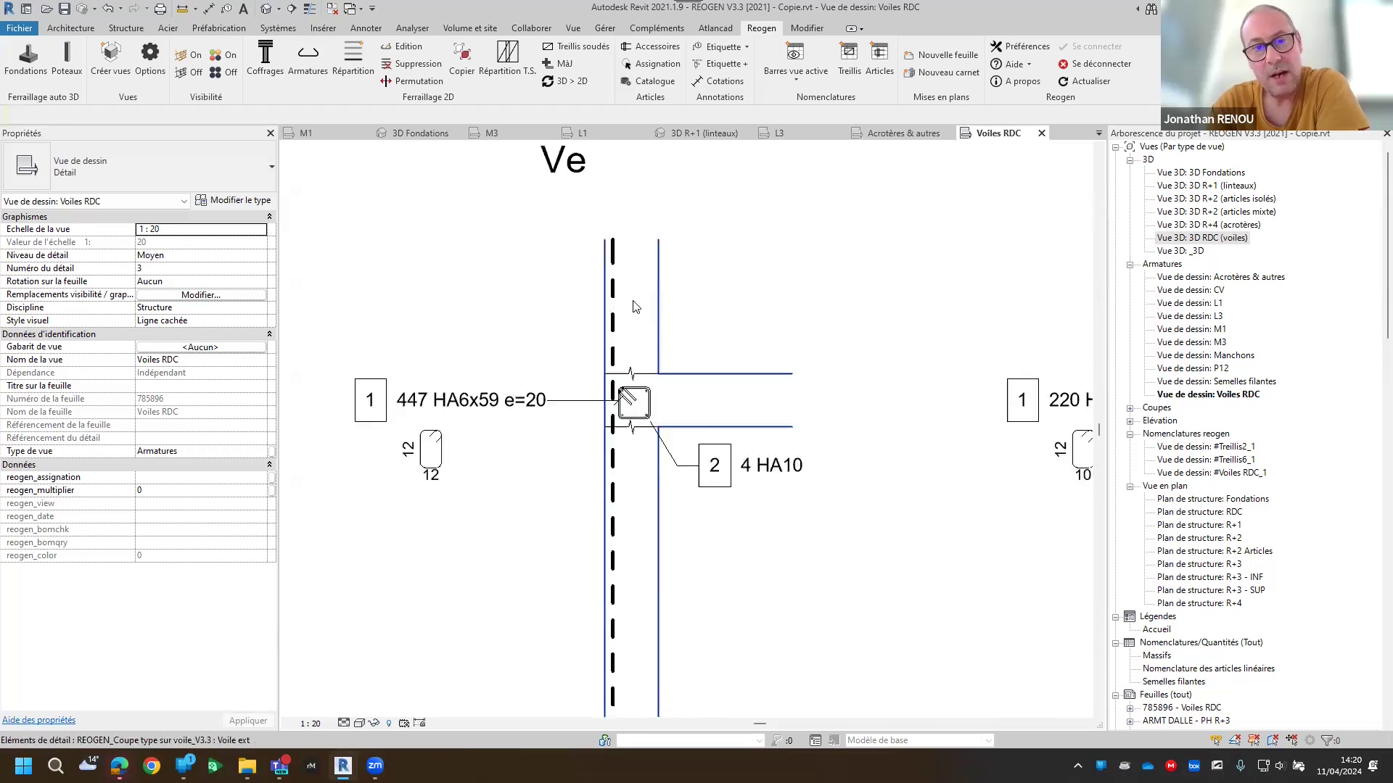
{"action": "left_click", "coordinate": [646, 481]}
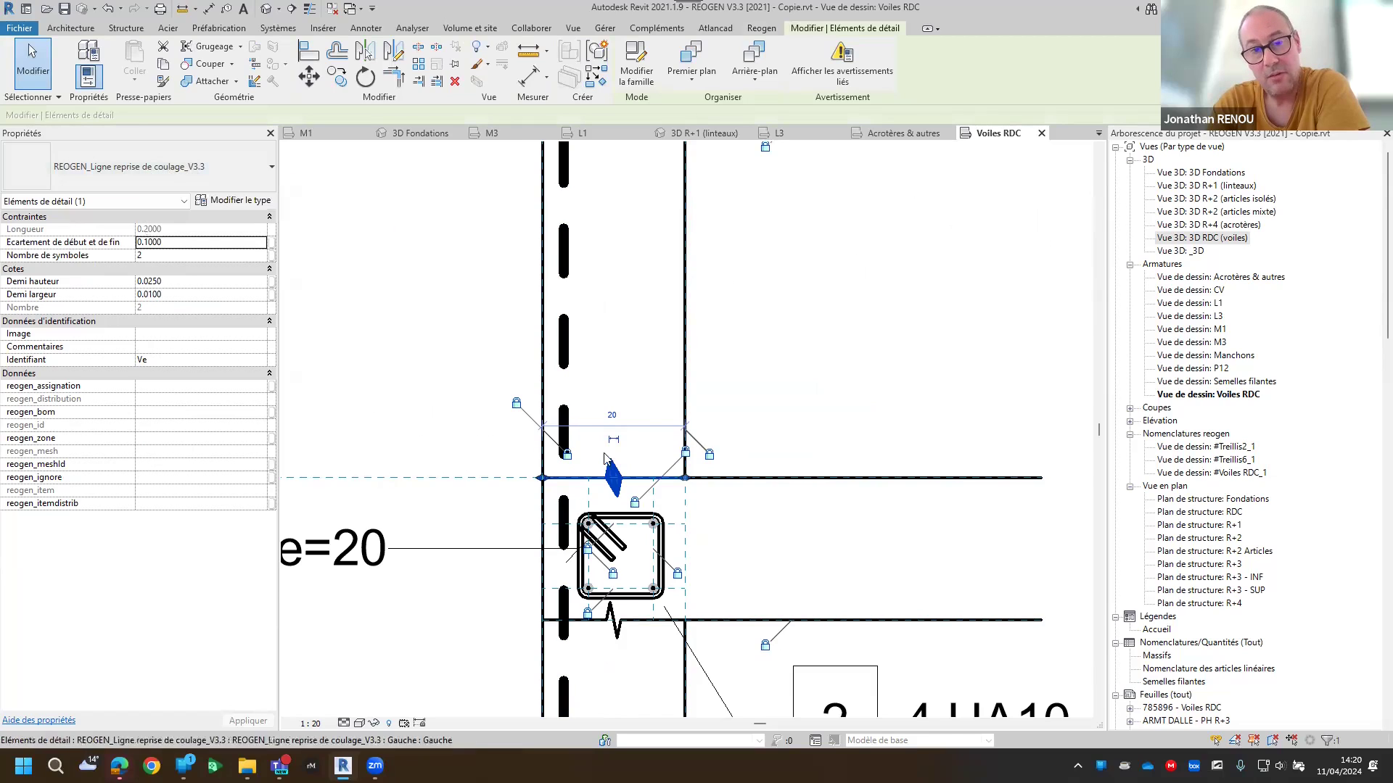
{"action": "left_click", "coordinate": [871, 392]}
{"action": "scroll", "coordinate": [871, 399], "scroll_direction": "down", "scroll_amount": 2}
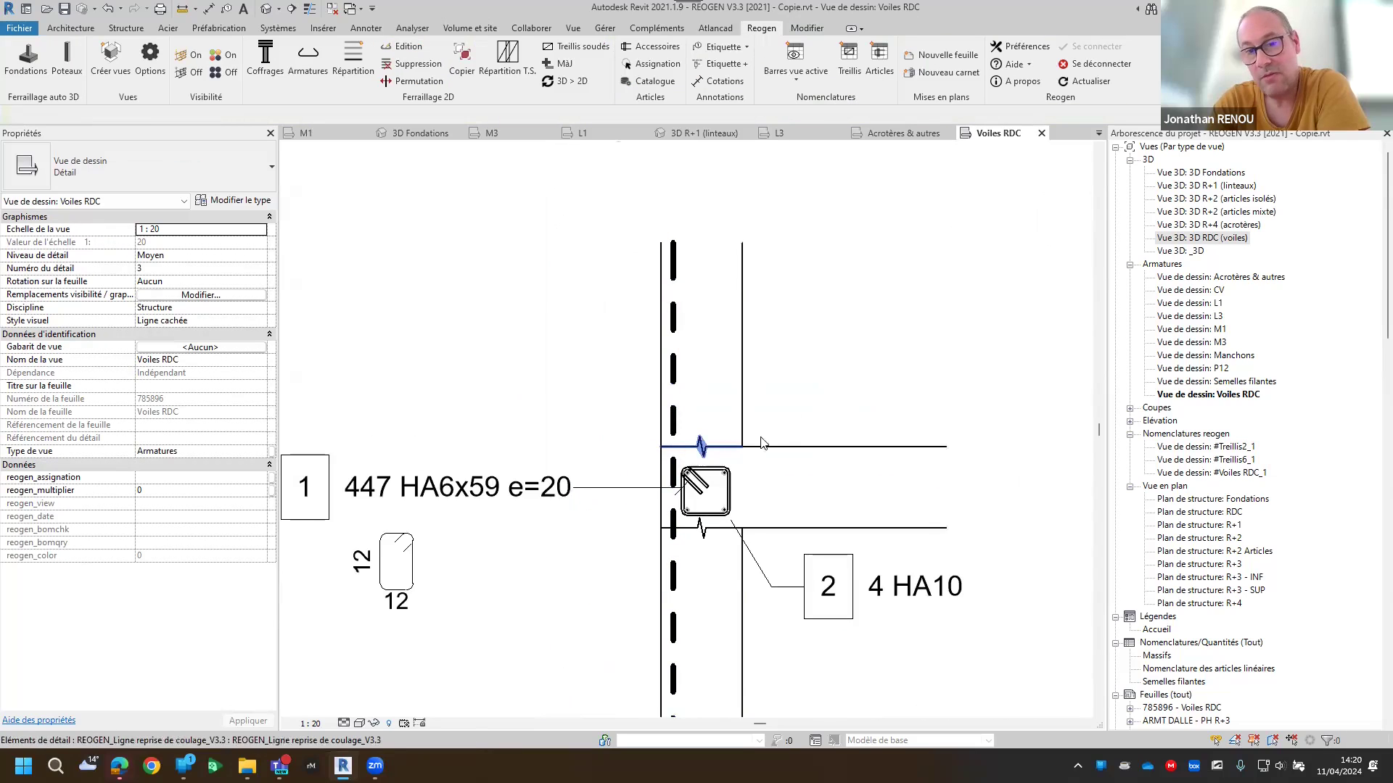
Examine the construction joint lines above and below the slab in the Vi section of the Voiles RDC view
{"action": "scroll", "coordinate": [715, 450], "scroll_direction": "down", "scroll_amount": 3}
{"action": "scroll", "coordinate": [893, 401], "scroll_direction": "up", "scroll_amount": 2}
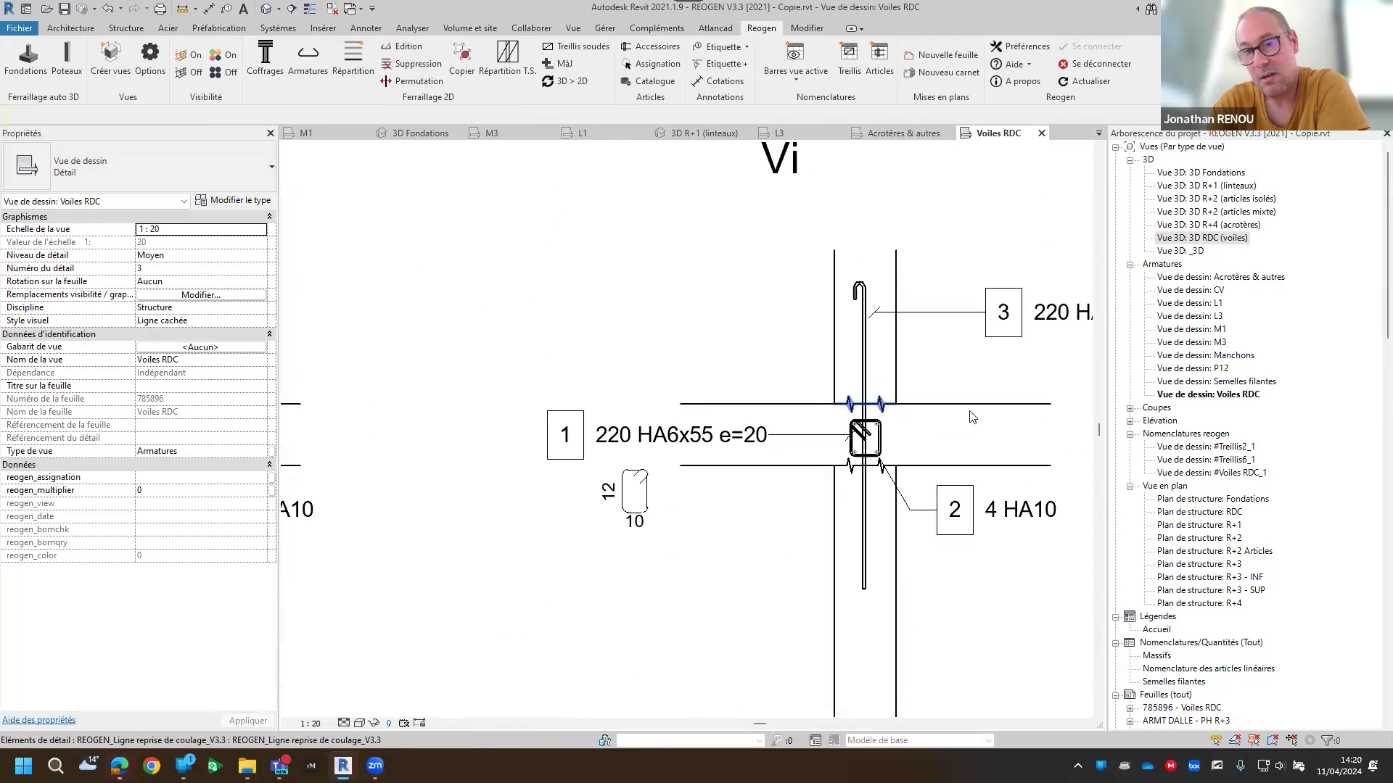
{"action": "scroll", "coordinate": [657, 345], "scroll_direction": "down", "scroll_amount": 3}
{"action": "scroll", "coordinate": [718, 464], "scroll_direction": "up", "scroll_amount": 1}
{"action": "scroll", "coordinate": [798, 494], "scroll_direction": "down", "scroll_amount": 1}
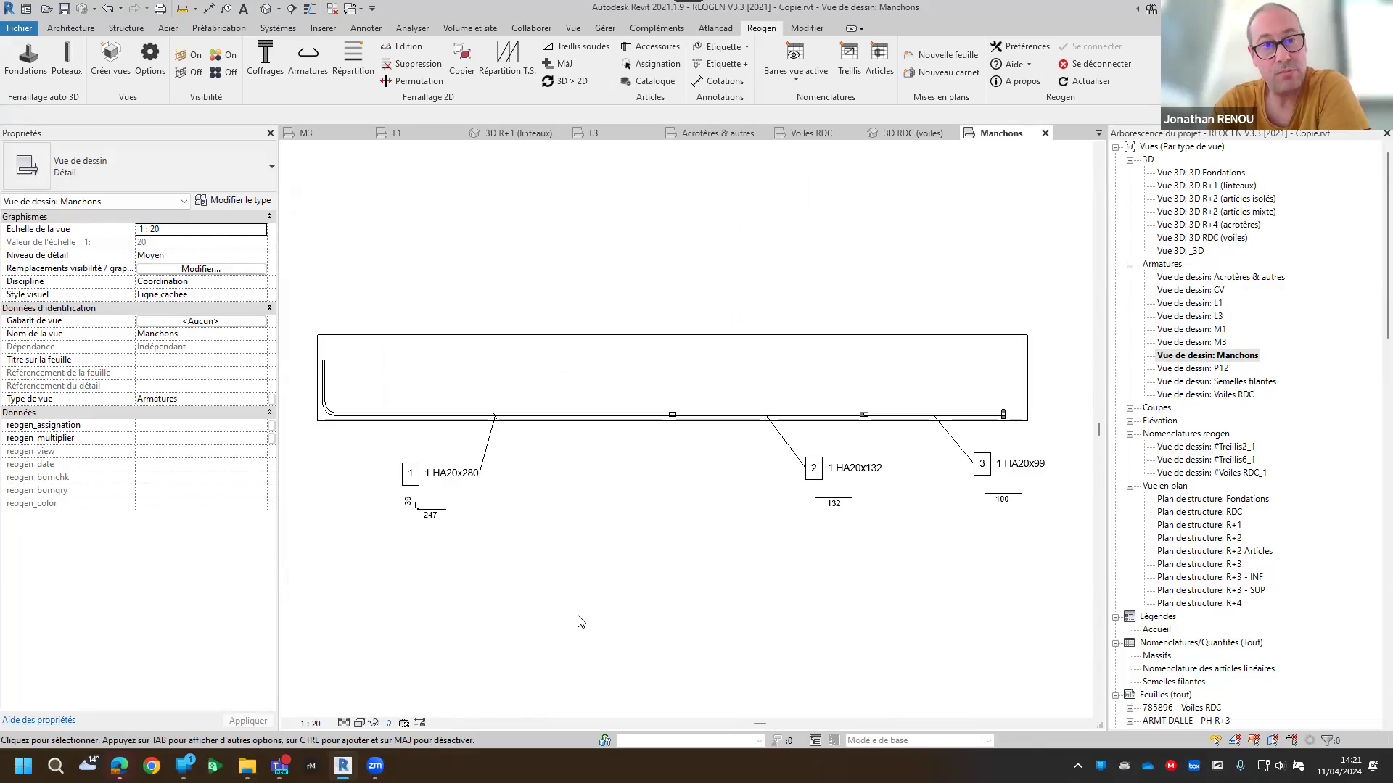
Examine the coupler joining bars 1 and 2 in the Manchons drafting view
{"action": "scroll", "coordinate": [511, 475], "scroll_direction": "up", "scroll_amount": 2}
{"action": "scroll", "coordinate": [673, 414], "scroll_direction": "up", "scroll_amount": 5}
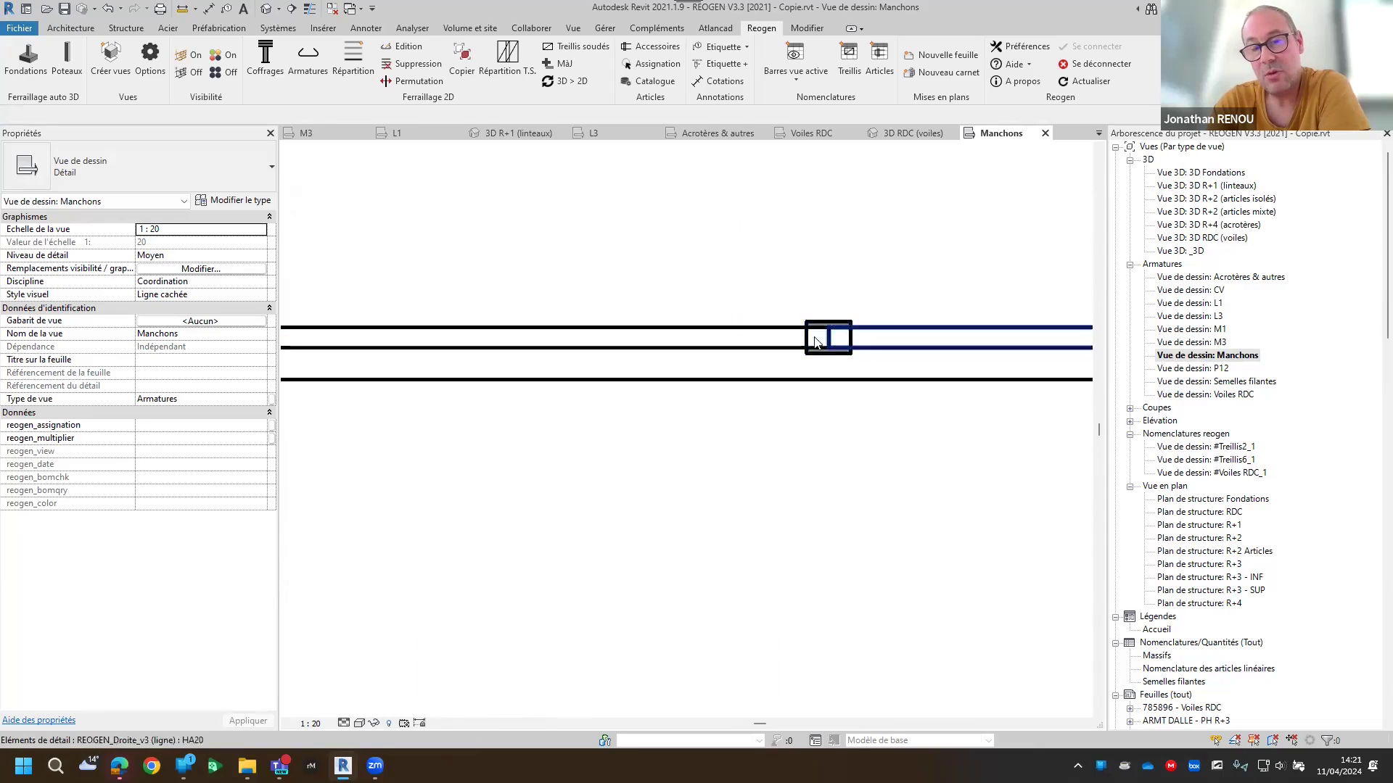
{"action": "scroll", "coordinate": [798, 355], "scroll_direction": "down", "scroll_amount": 3}
{"action": "scroll", "coordinate": [708, 415], "scroll_direction": "down", "scroll_amount": 2}
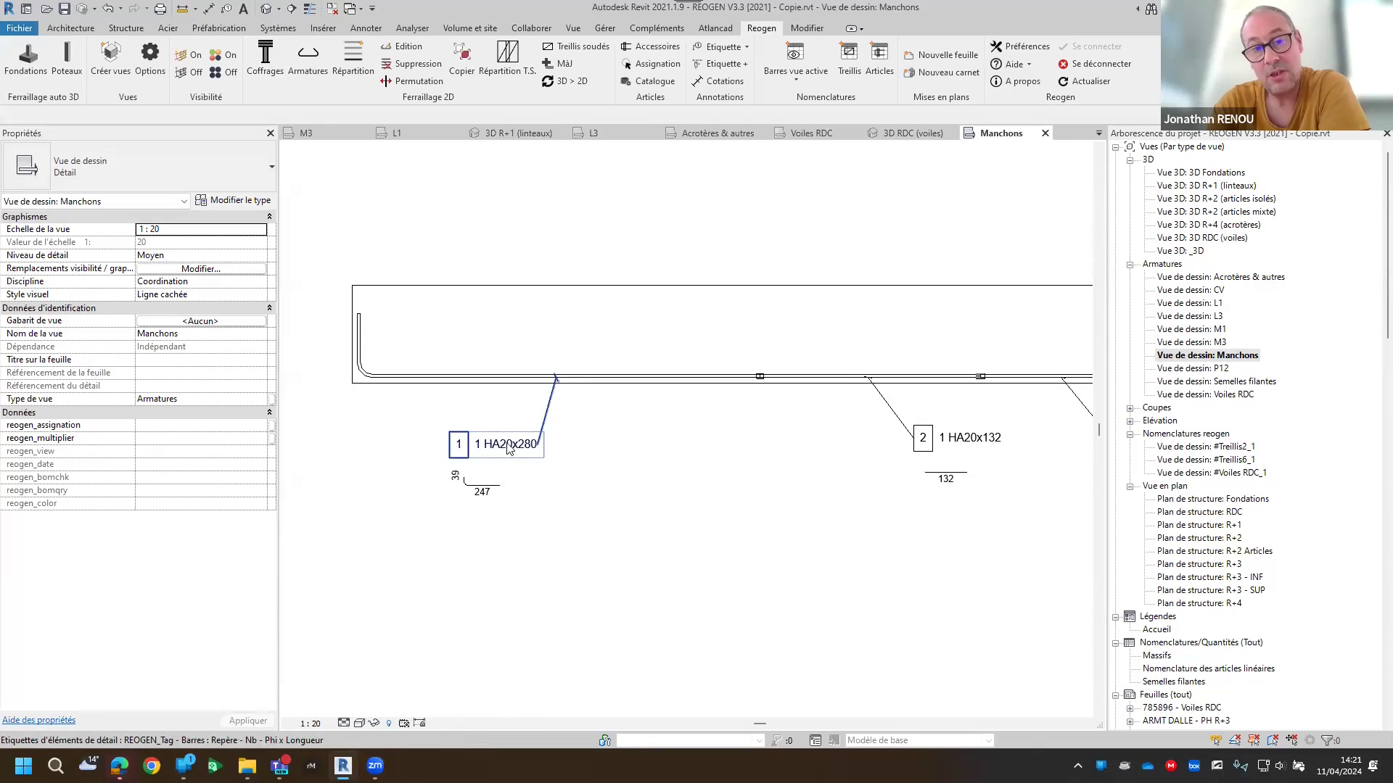
{"action": "scroll", "coordinate": [790, 391], "scroll_direction": "up", "scroll_amount": 5}
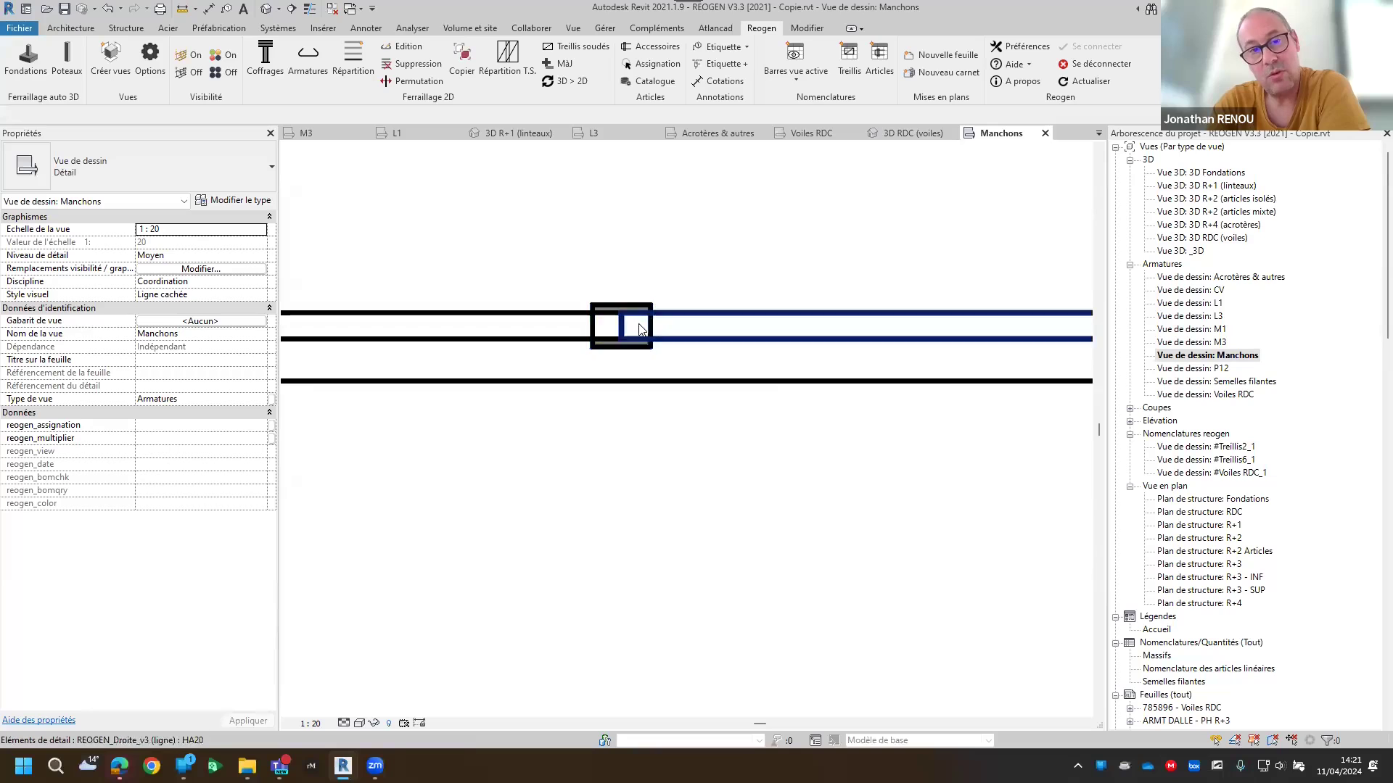
Examine the welded-threaded coupler between bars 2 and 3 and the end anchor on bar 3
{"action": "scroll", "coordinate": [511, 383], "scroll_direction": "down", "scroll_amount": 2}
{"action": "middle_click_drag", "start_coordinate": [863, 508], "coordinate": [357, 512]}
{"action": "middle_click_drag", "start_coordinate": [970, 507], "coordinate": [850, 513]}
{"action": "scroll", "coordinate": [823, 374], "scroll_direction": "up", "scroll_amount": 2}
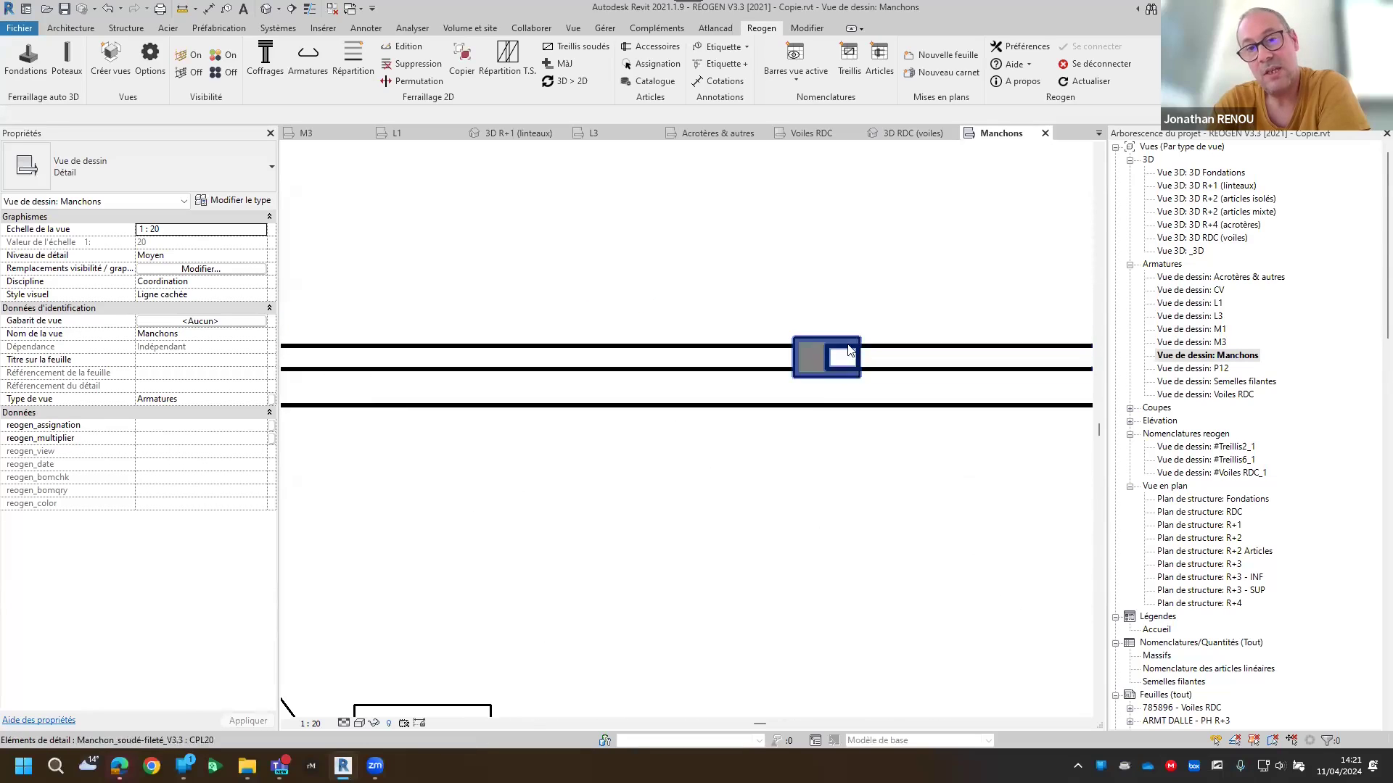
{"action": "scroll", "coordinate": [736, 392], "scroll_direction": "down", "scroll_amount": 3}
{"action": "middle_click_drag", "start_coordinate": [1008, 500], "coordinate": [570, 531]}
{"action": "scroll", "coordinate": [893, 410], "scroll_direction": "up", "scroll_amount": 3}
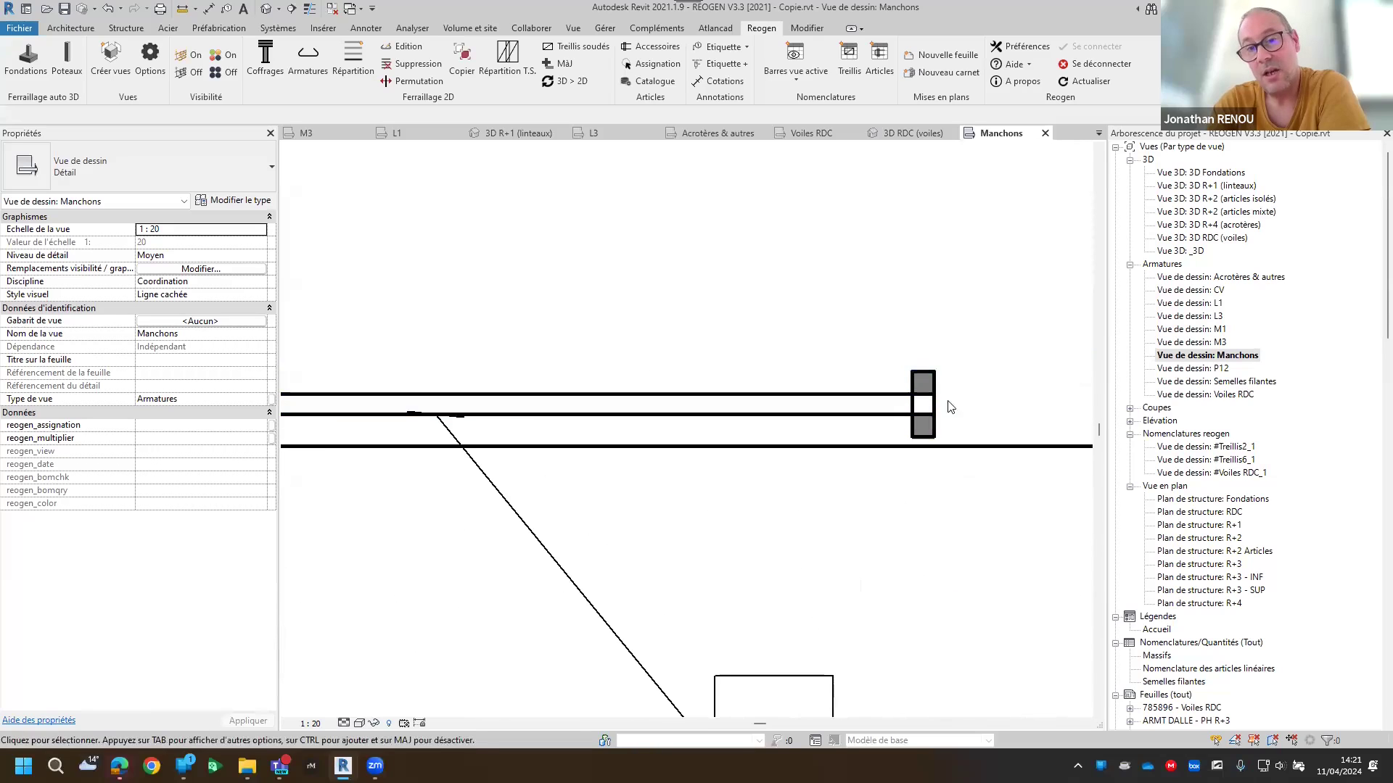
{"action": "scroll", "coordinate": [943, 428], "scroll_direction": "down", "scroll_amount": 3}
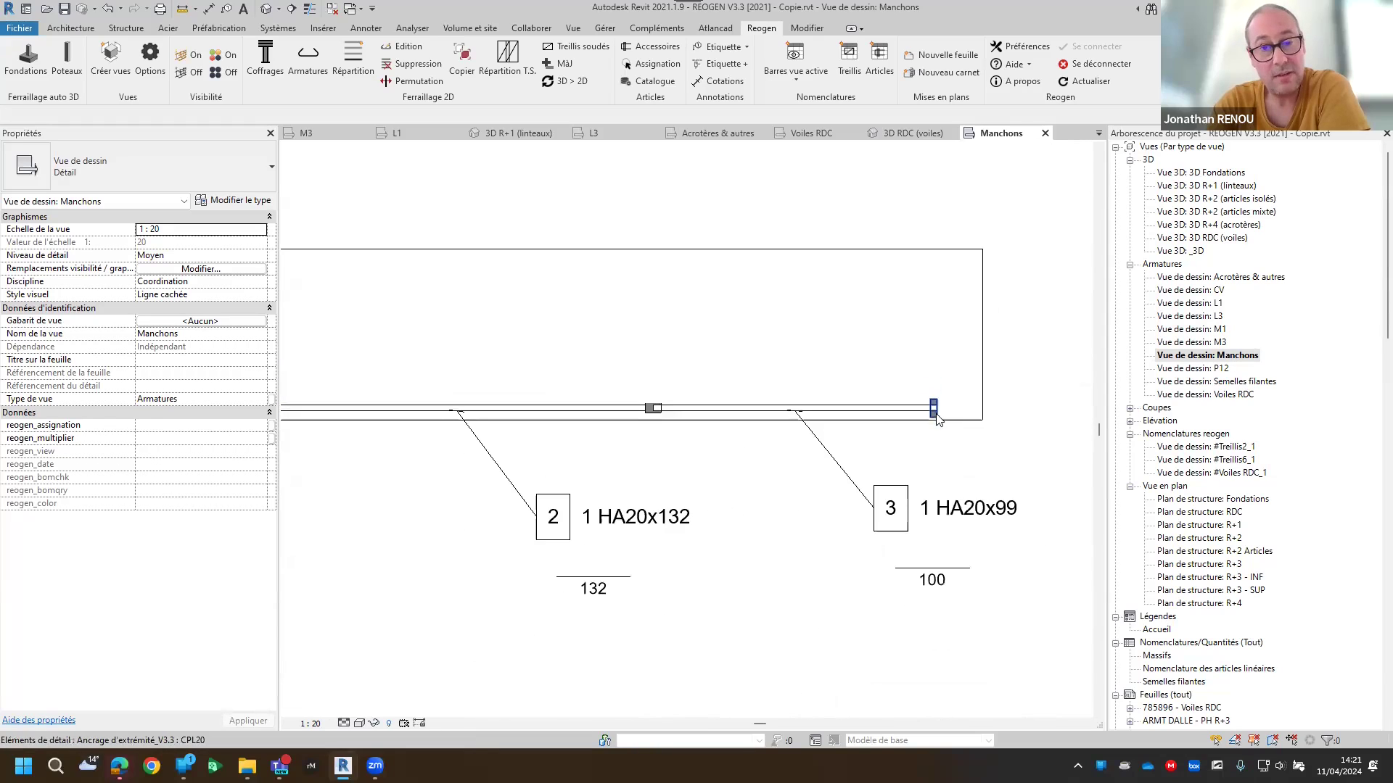
Open the bar schedule for the active view, maximize its window and review which predefined REOGEN tables are enabled
{"action": "left_click", "coordinate": [799, 84]}
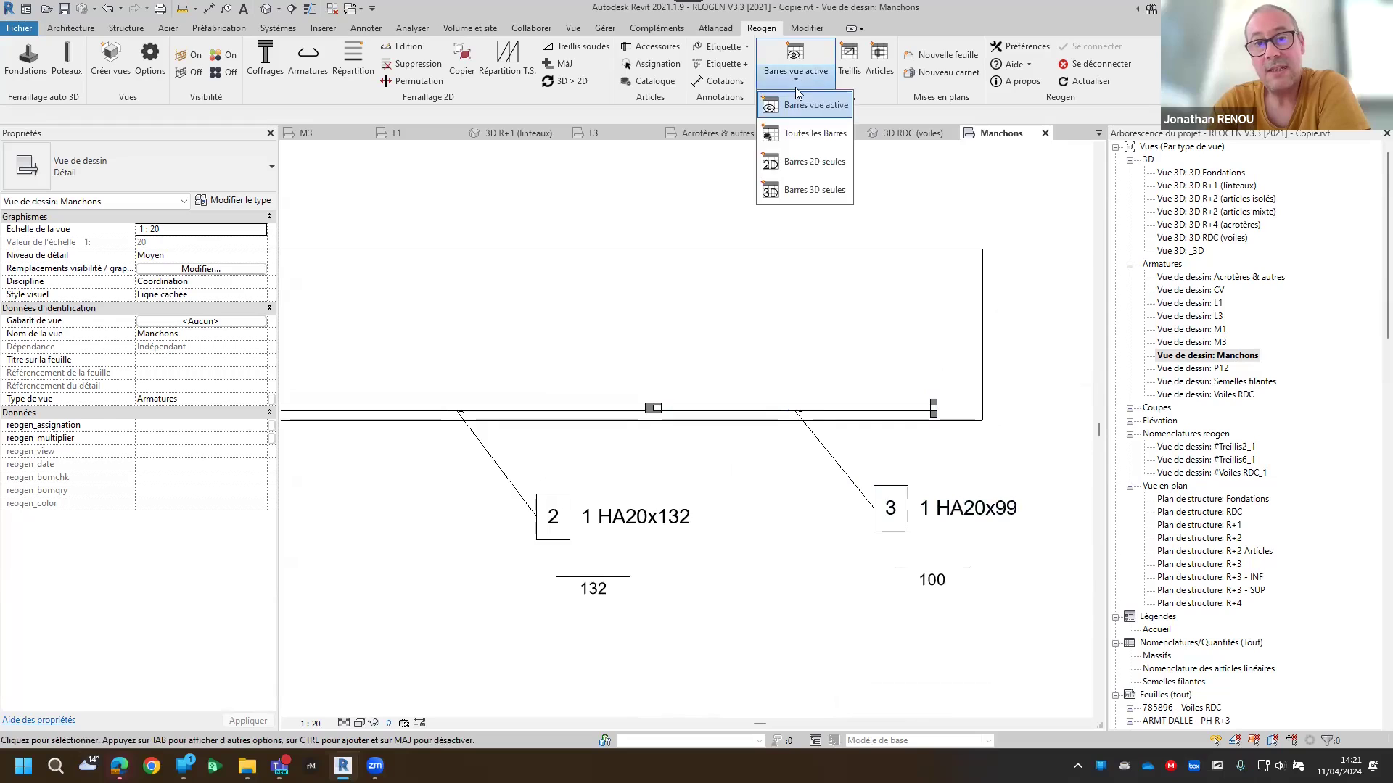
{"action": "left_click", "coordinate": [791, 108]}
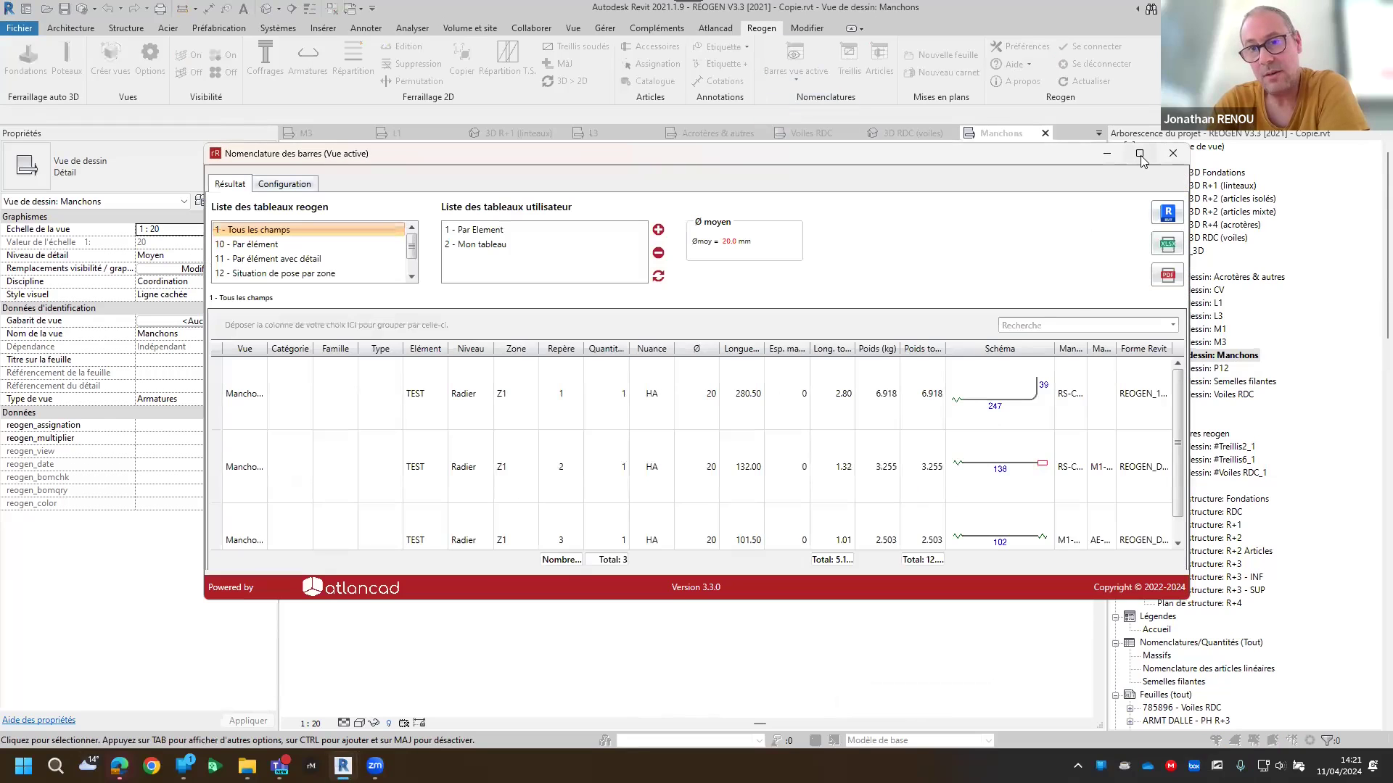
{"action": "left_click", "coordinate": [1140, 153]}
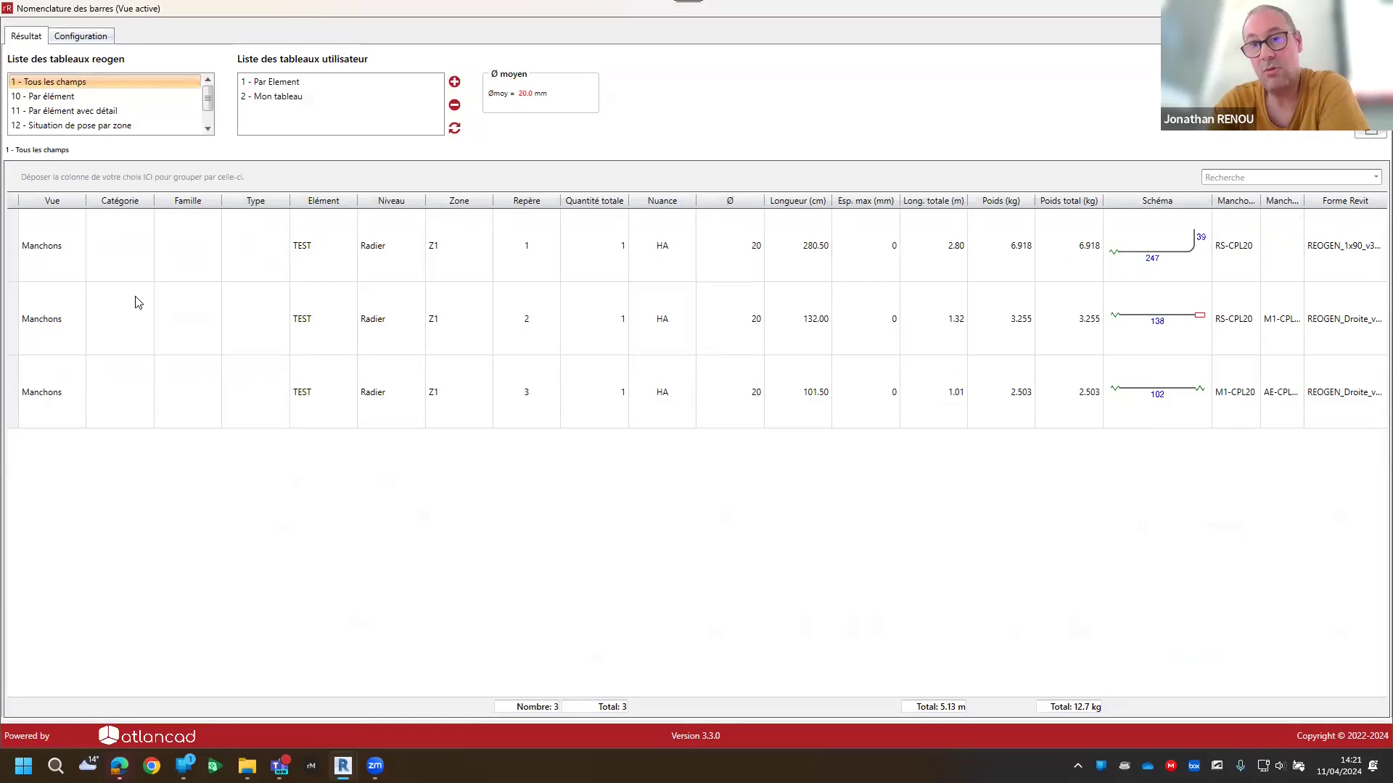
{"action": "left_click", "coordinate": [81, 37]}
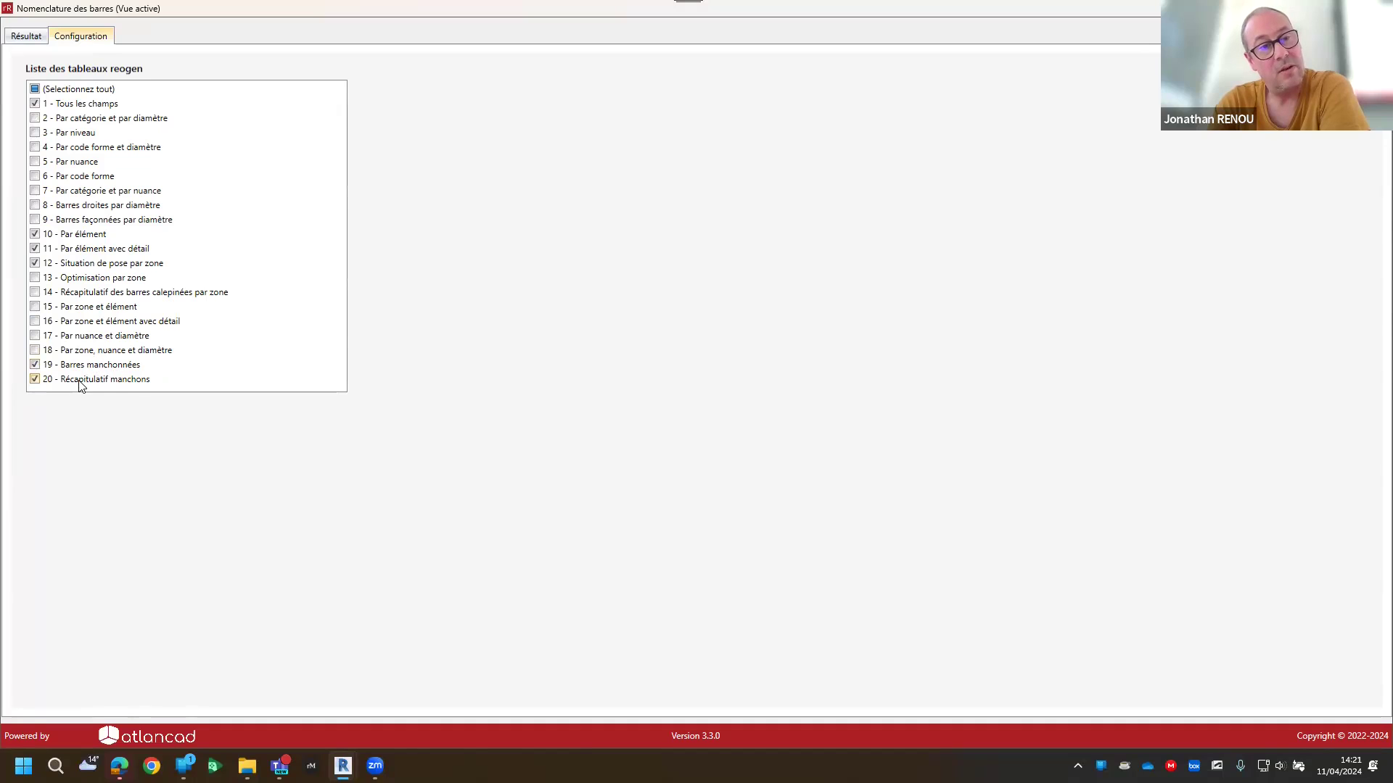
{"action": "left_click", "coordinate": [26, 37]}
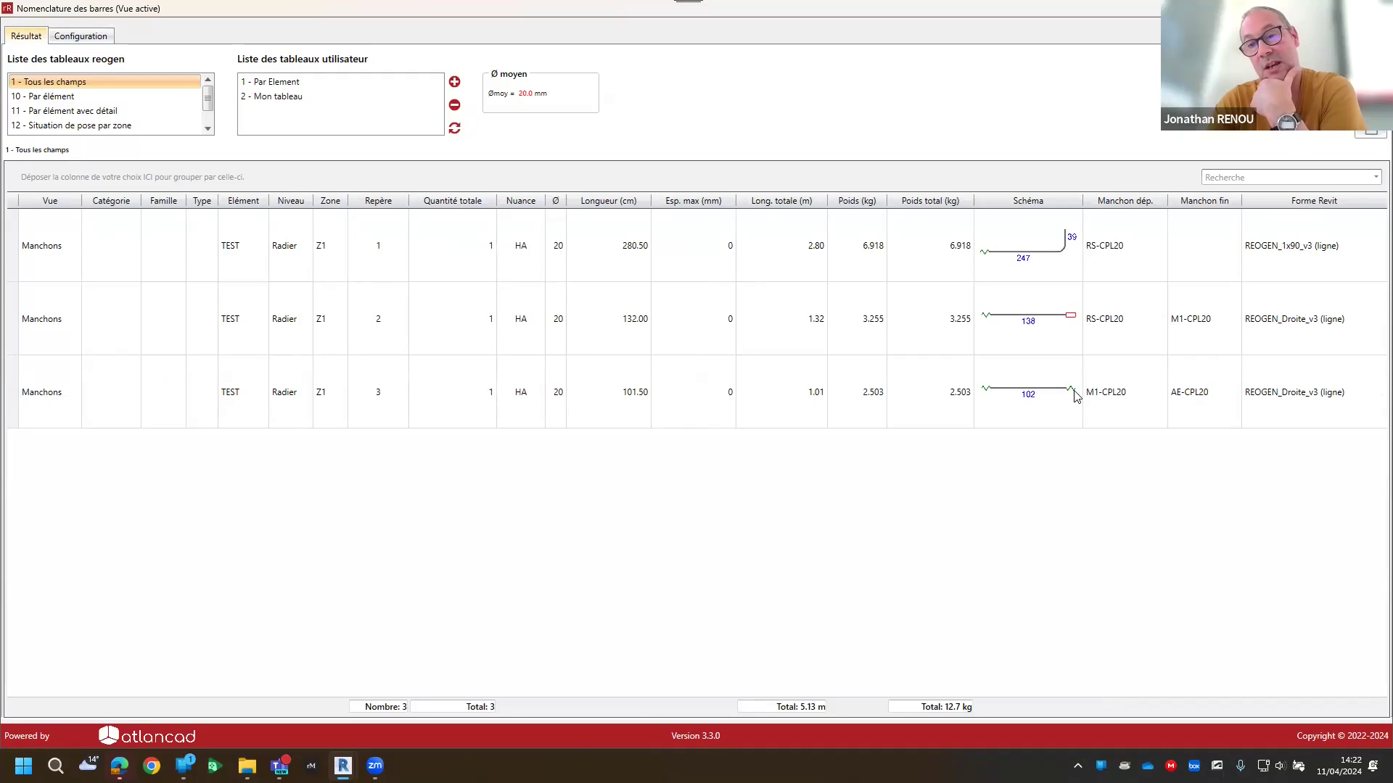
Review the tables Récapitulatif manchons, Barres manchonnées and Tous les champs, and close the bar schedule
{"action": "scroll", "coordinate": [57, 129], "scroll_direction": "down", "scroll_amount": 1}
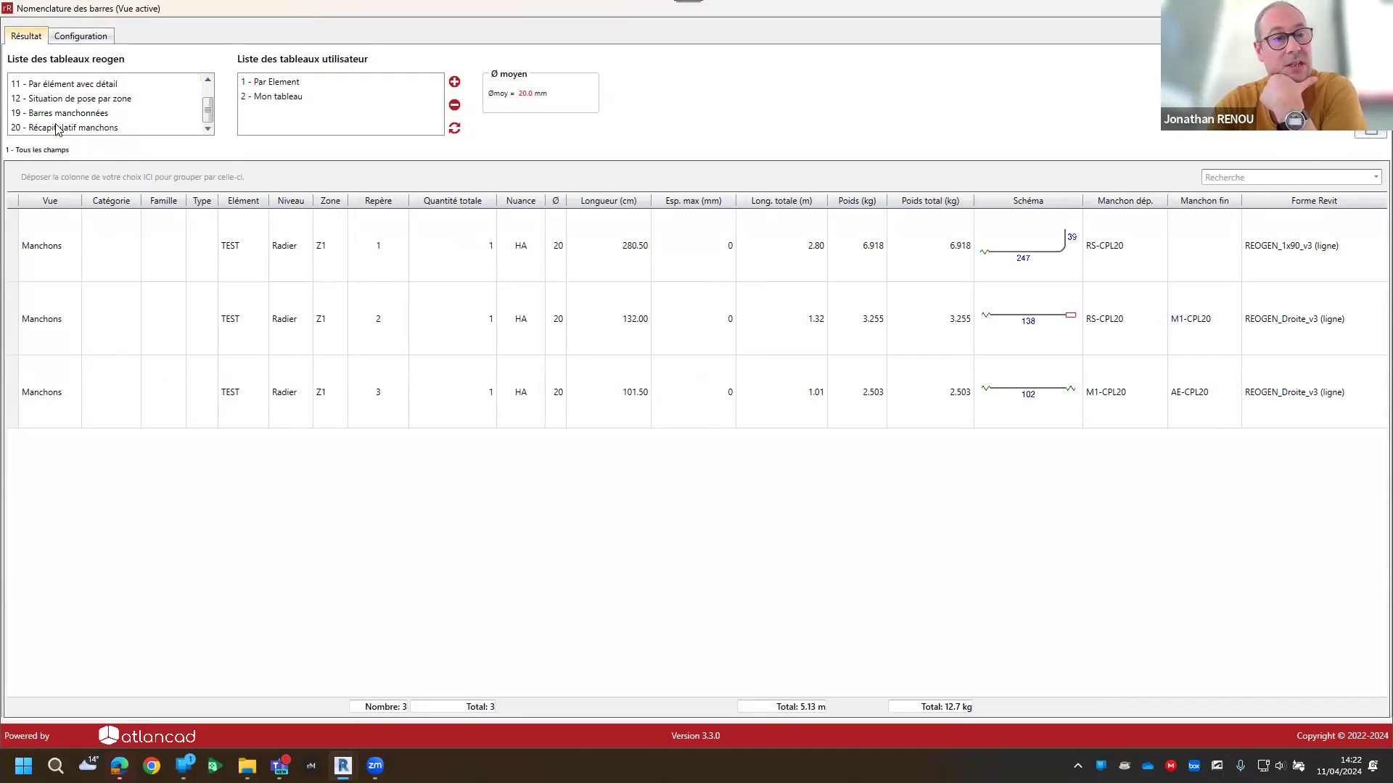
{"action": "left_click", "coordinate": [57, 128]}
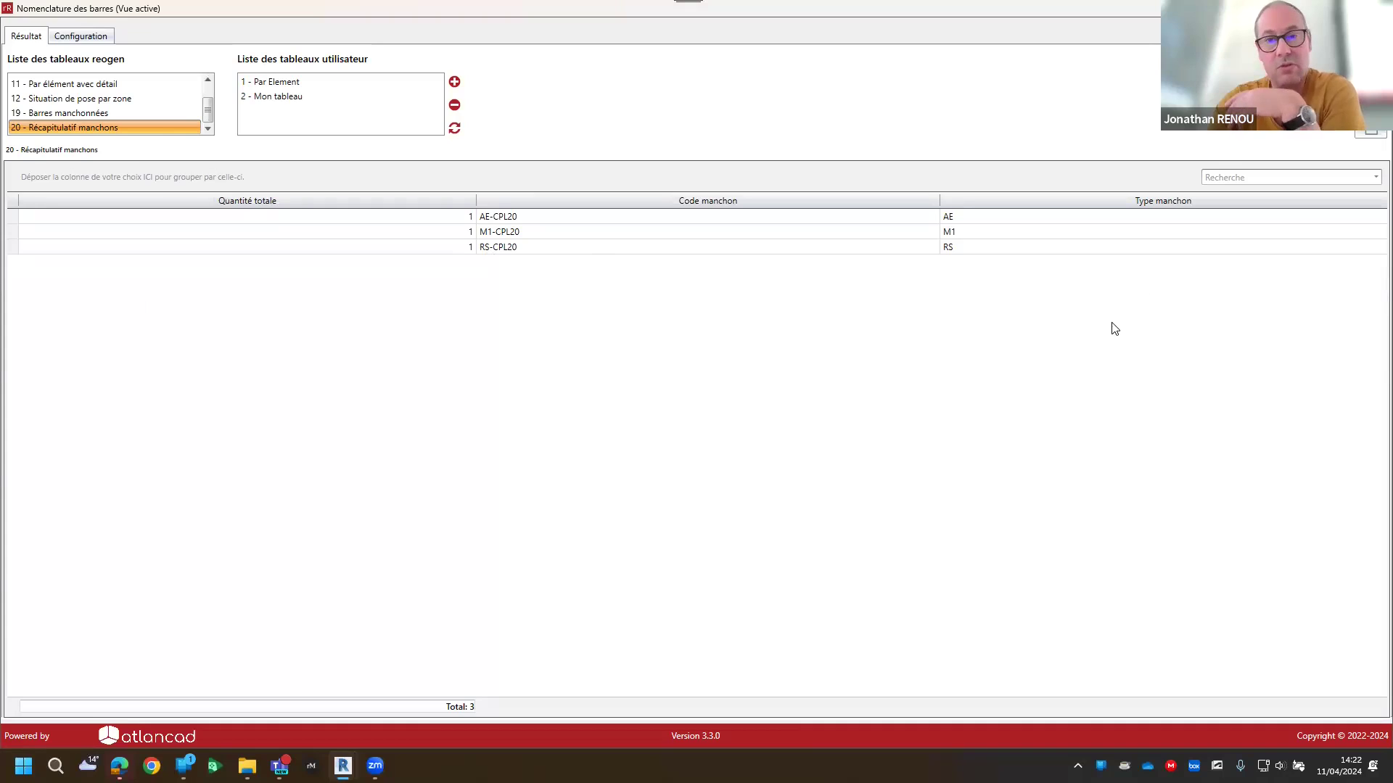
{"action": "left_click", "coordinate": [85, 113]}
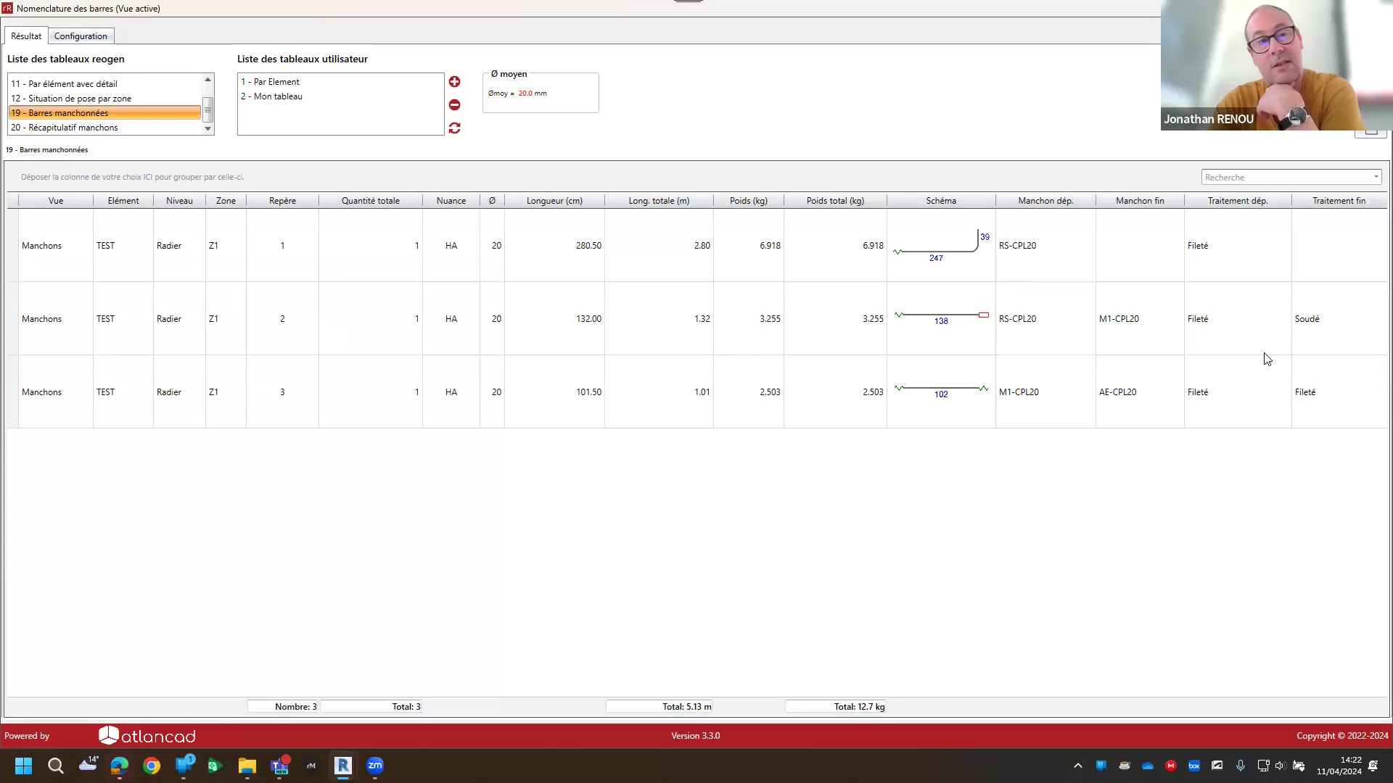
{"action": "scroll", "coordinate": [92, 107], "scroll_direction": "up", "scroll_amount": 1}
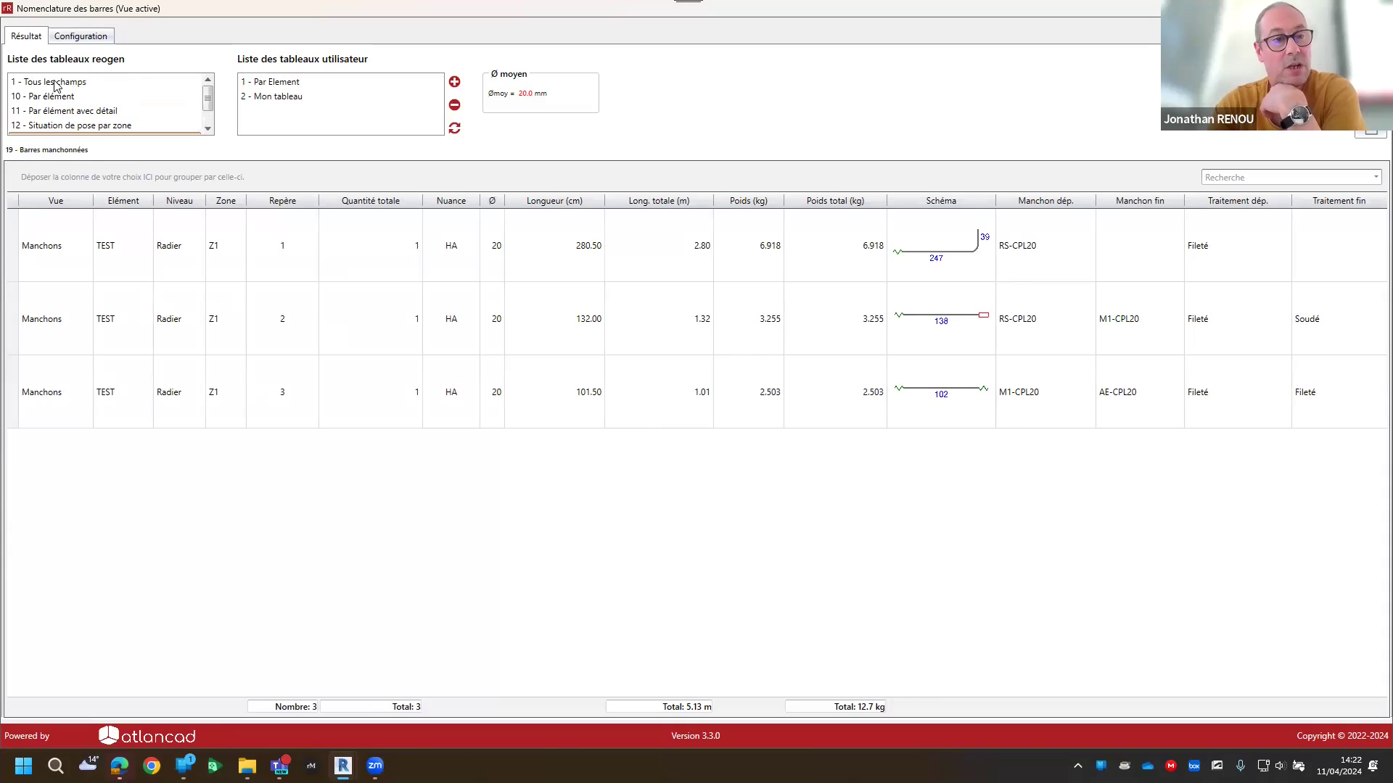
{"action": "left_click", "coordinate": [56, 82]}
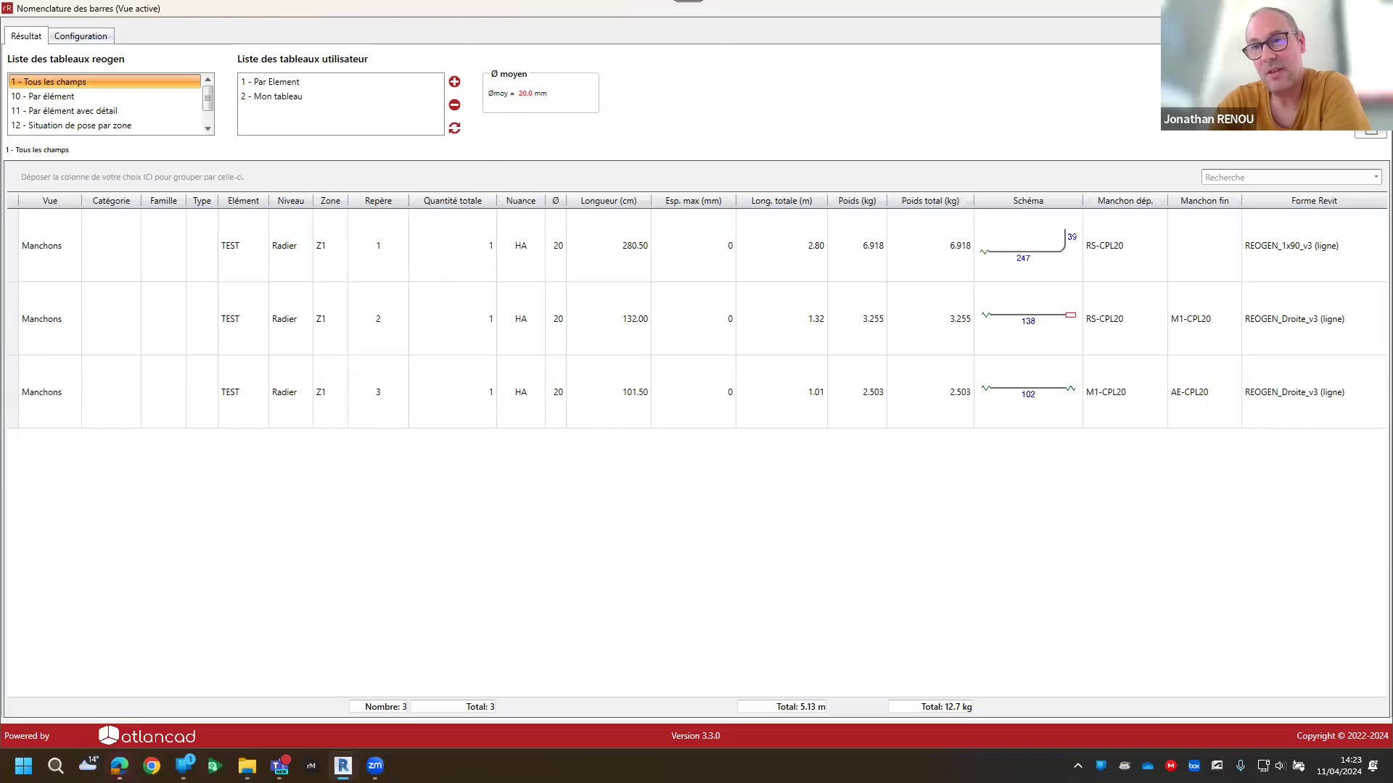
{"action": "left_click", "coordinate": [1376, 8]}
Open the REOGEN preferences, move the window aside and review the folder and file paths in the Général settings
{"action": "scroll", "coordinate": [762, 462], "scroll_direction": "down", "scroll_amount": 3}
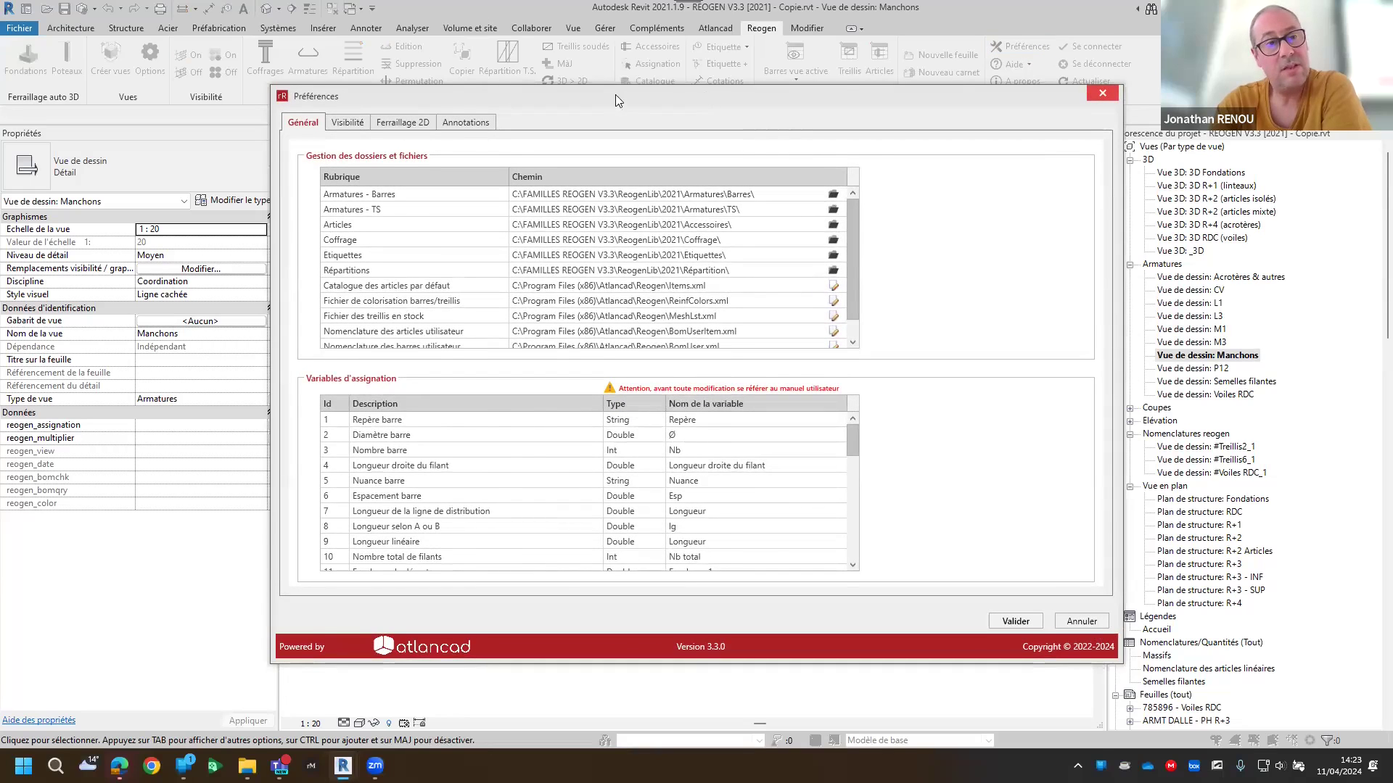
{"action": "left_click_drag", "start_coordinate": [615, 94], "coordinate": [520, 88]}
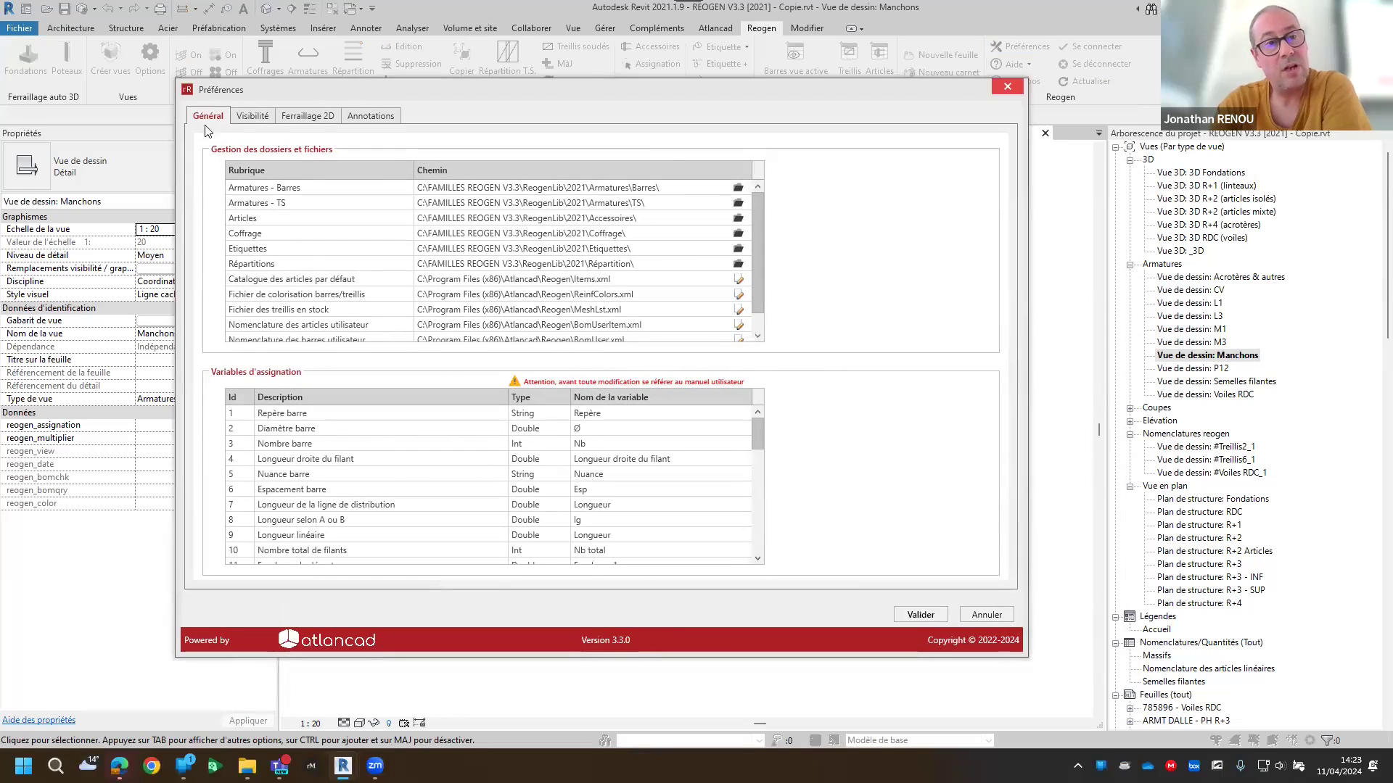
{"action": "scroll", "coordinate": [537, 220], "scroll_direction": "down", "scroll_amount": 1}
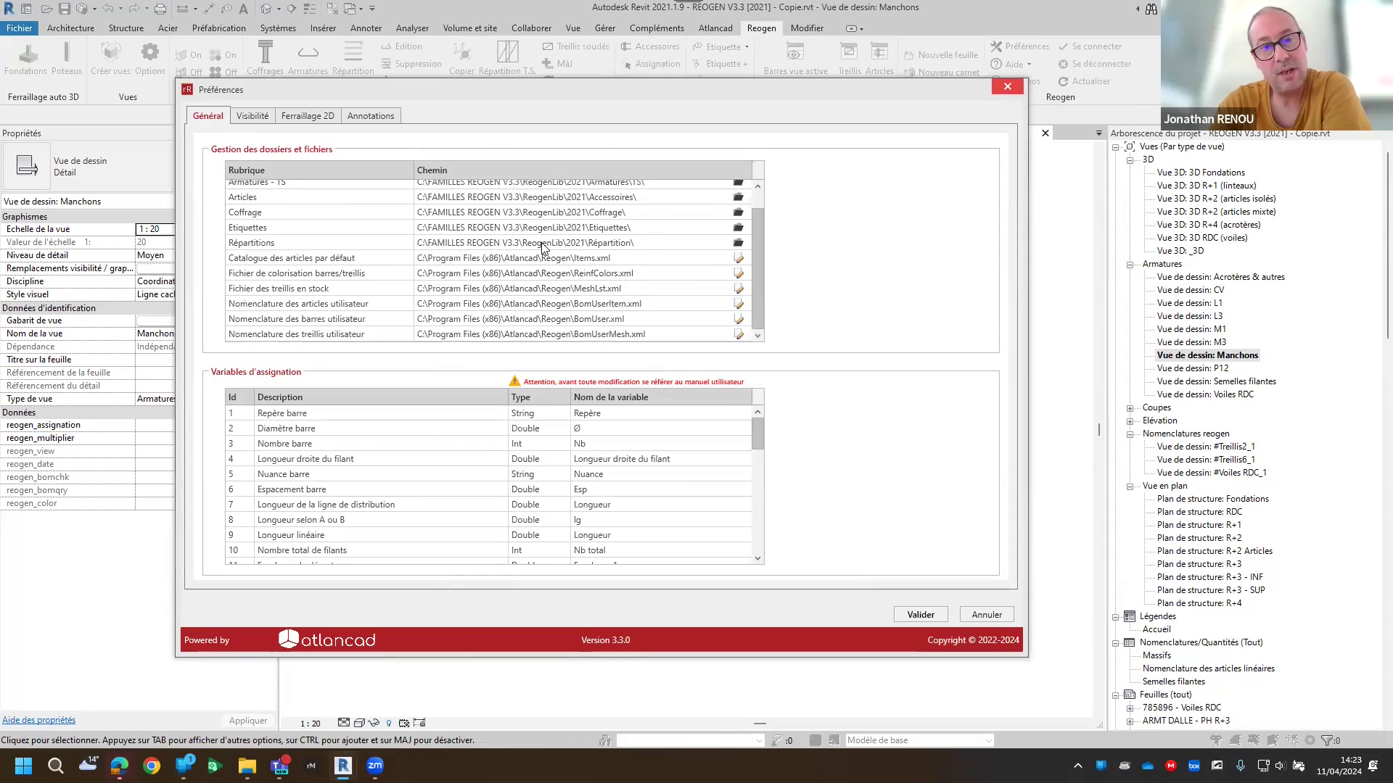
{"action": "scroll", "coordinate": [544, 258], "scroll_direction": "up", "scroll_amount": 1}
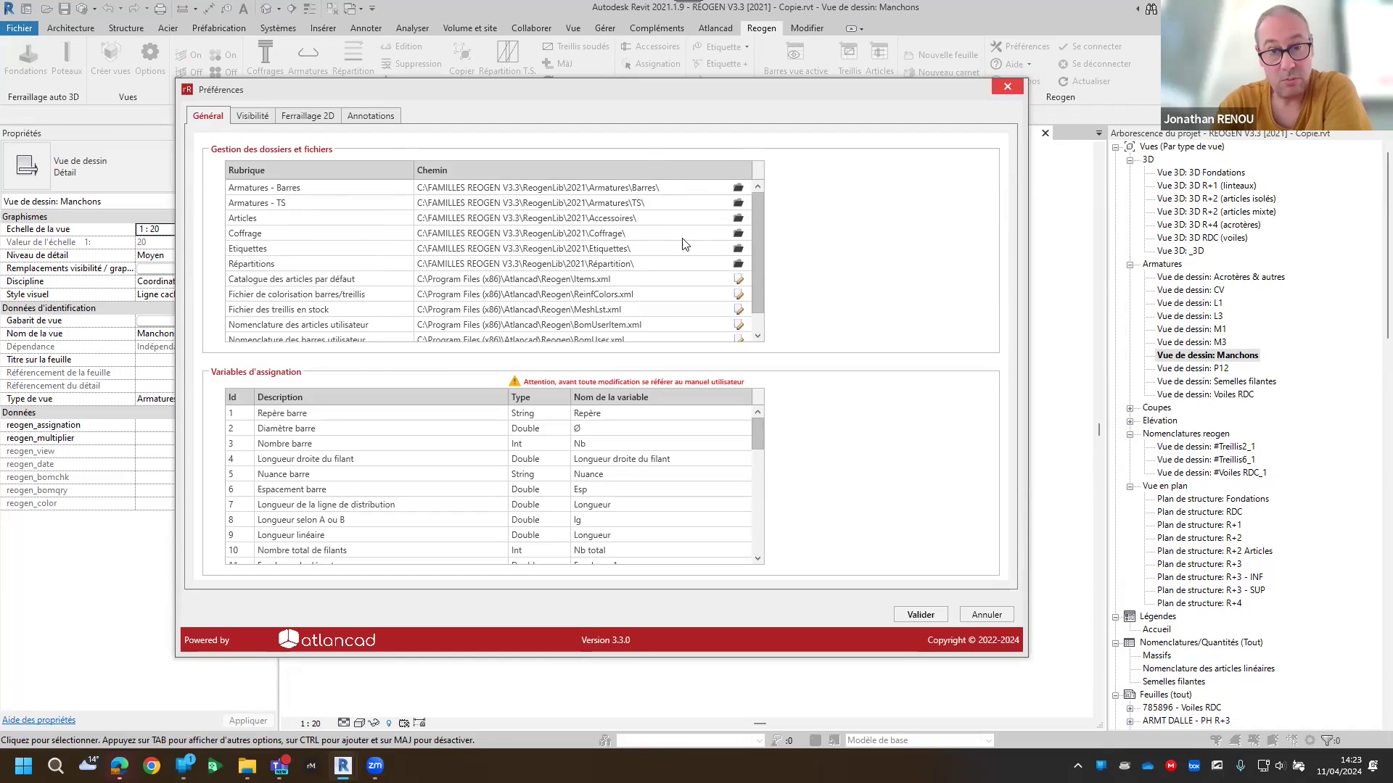
{"action": "scroll", "coordinate": [684, 241], "scroll_direction": "down", "scroll_amount": 1}
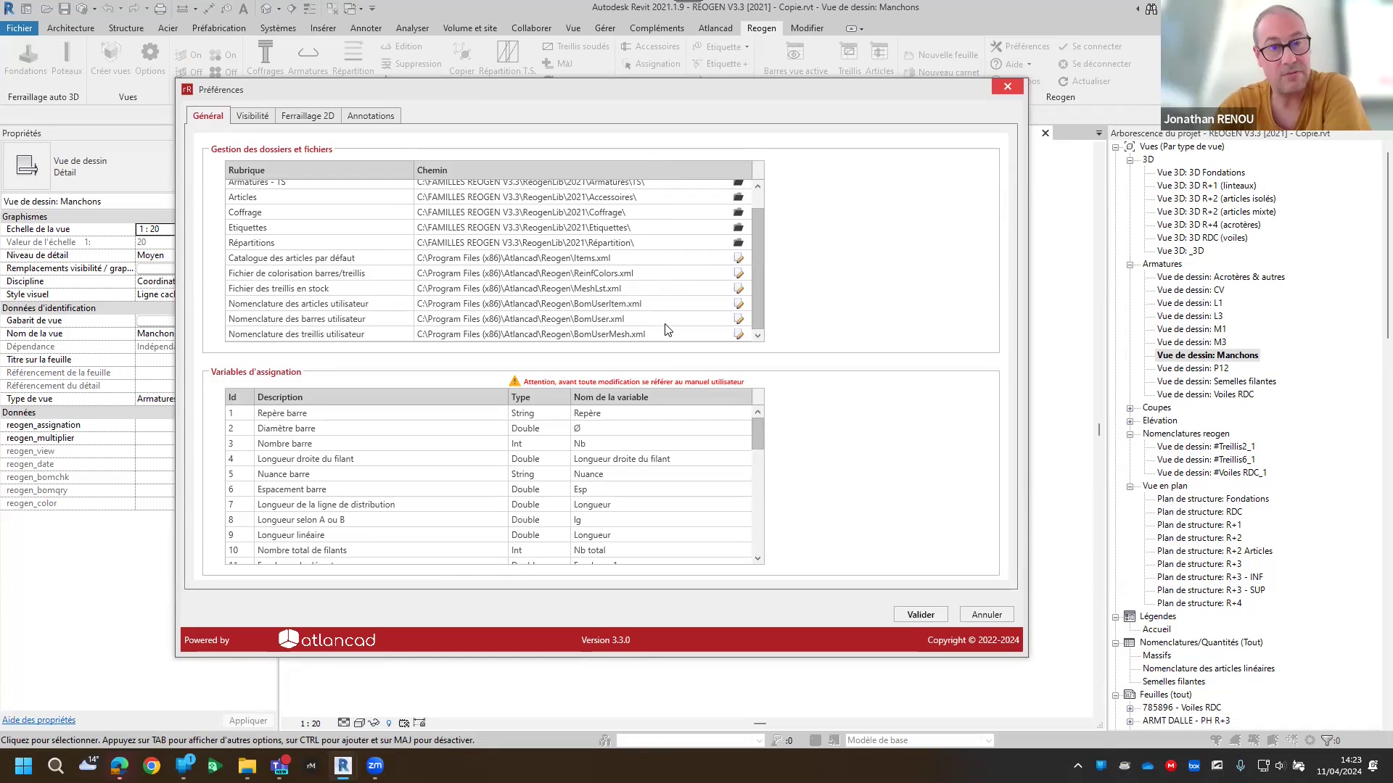
Review the Visibilité preferences for colouring bars by diameter and welded meshes by format or reference
{"action": "left_click", "coordinate": [250, 118]}
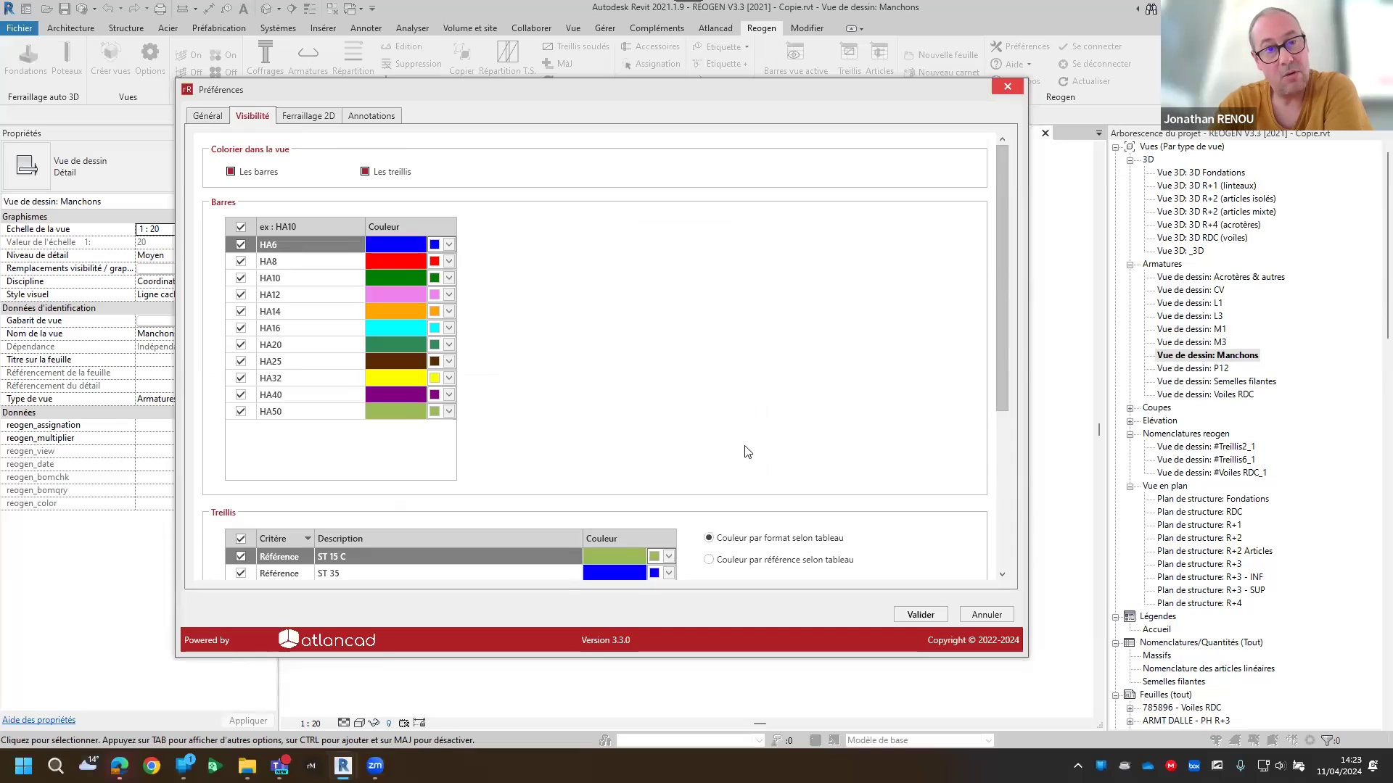
{"action": "scroll", "coordinate": [639, 333], "scroll_direction": "down", "scroll_amount": 6}
{"action": "scroll", "coordinate": [634, 338], "scroll_direction": "down", "scroll_amount": 2}
{"action": "scroll", "coordinate": [630, 350], "scroll_direction": "up", "scroll_amount": 8}
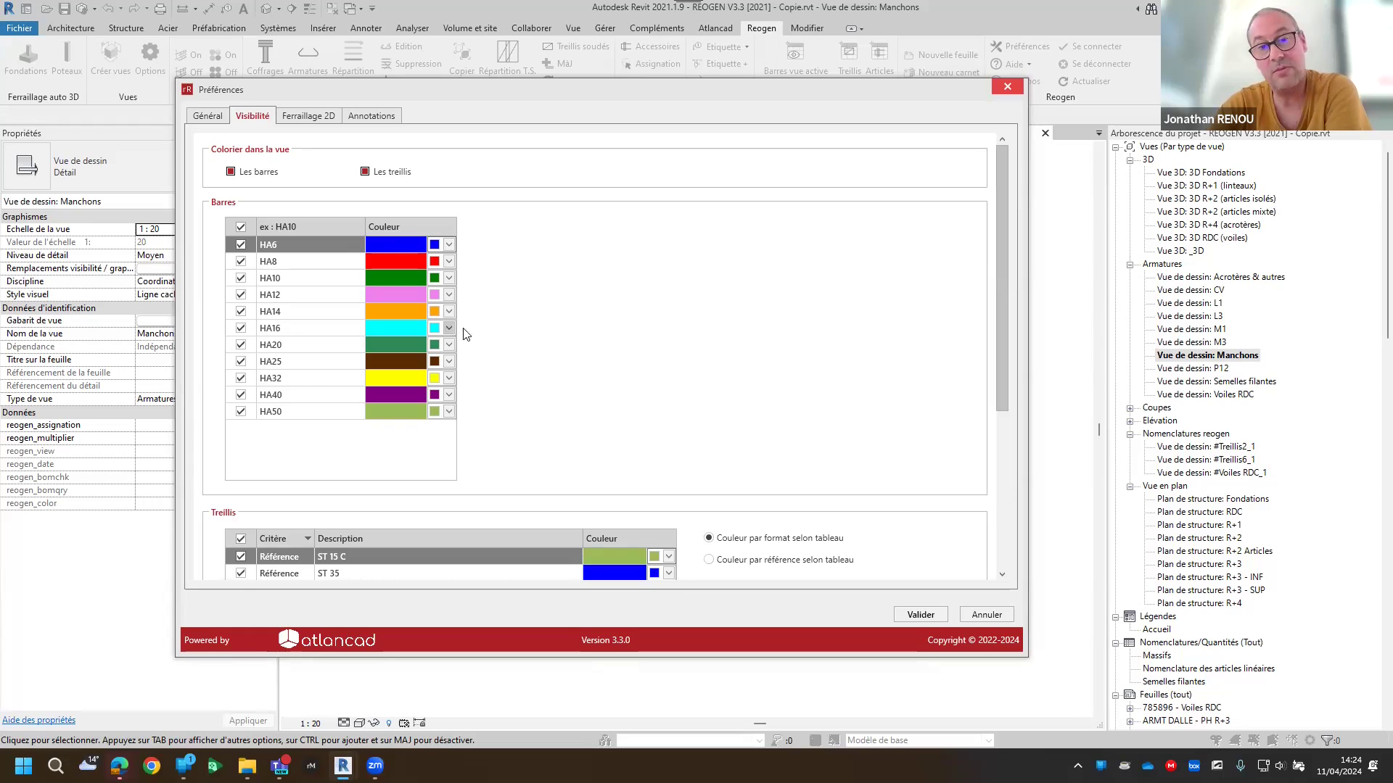
{"action": "scroll", "coordinate": [602, 400], "scroll_direction": "down", "scroll_amount": 4}
{"action": "scroll", "coordinate": [519, 384], "scroll_direction": "up", "scroll_amount": 4}
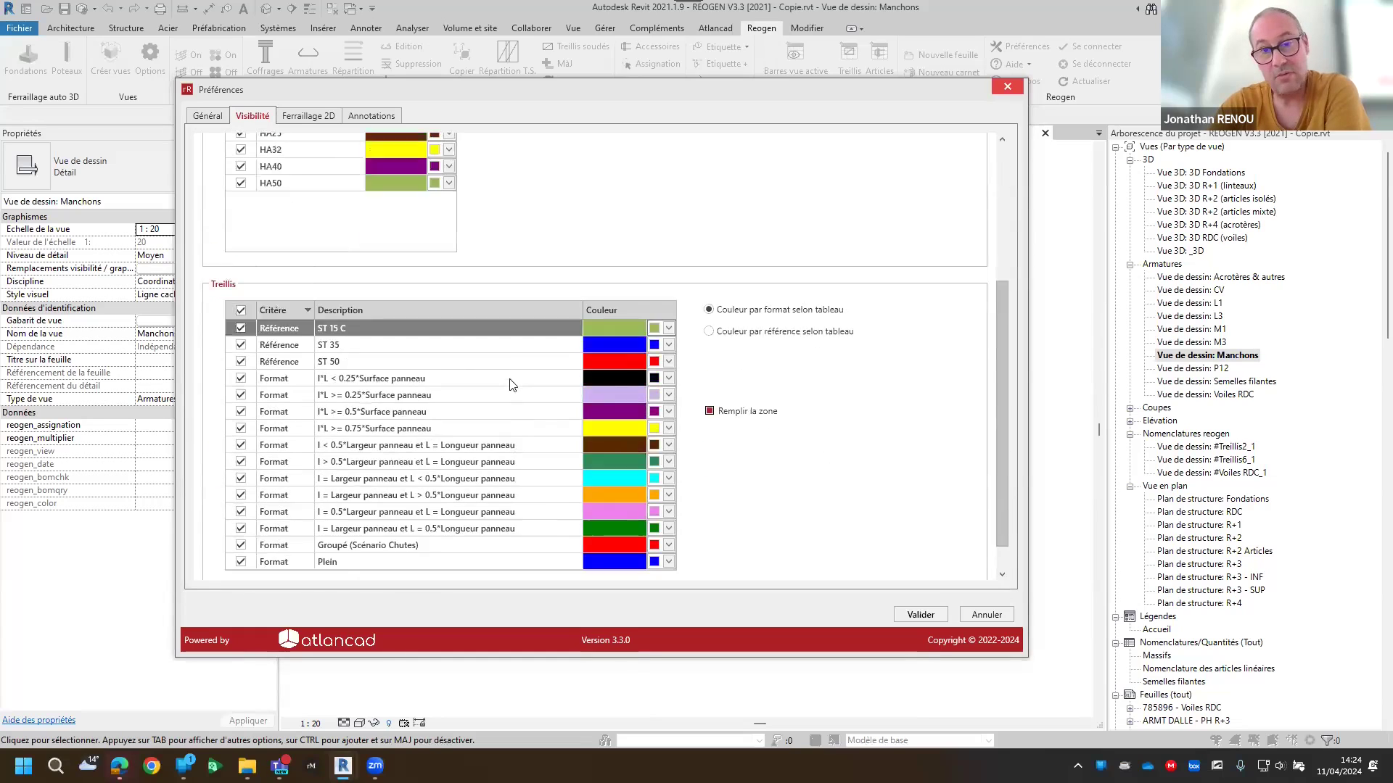
Check the default bar representation in the Ferraillage 2D preferences and the default tag types in the Annotations preferences
{"action": "left_click", "coordinate": [316, 114]}
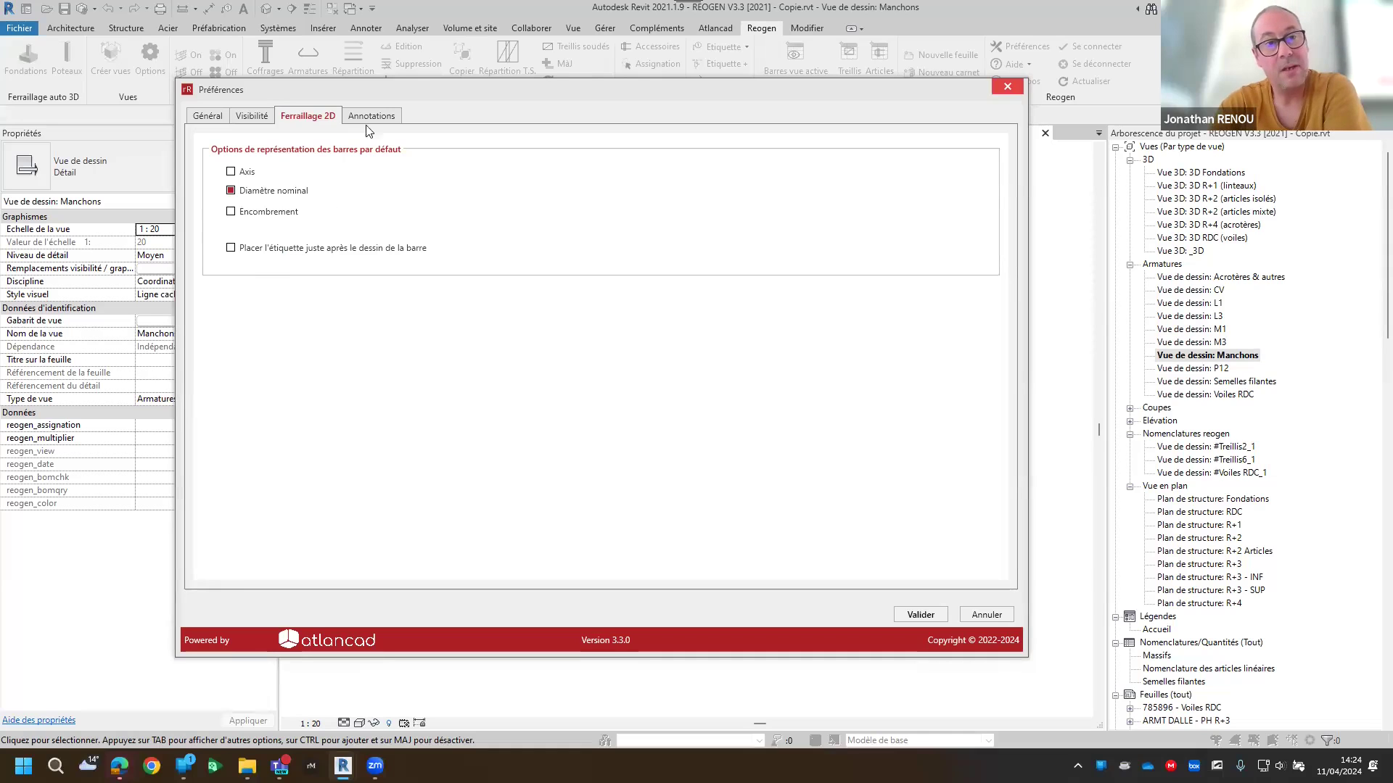
{"action": "left_click", "coordinate": [383, 116]}
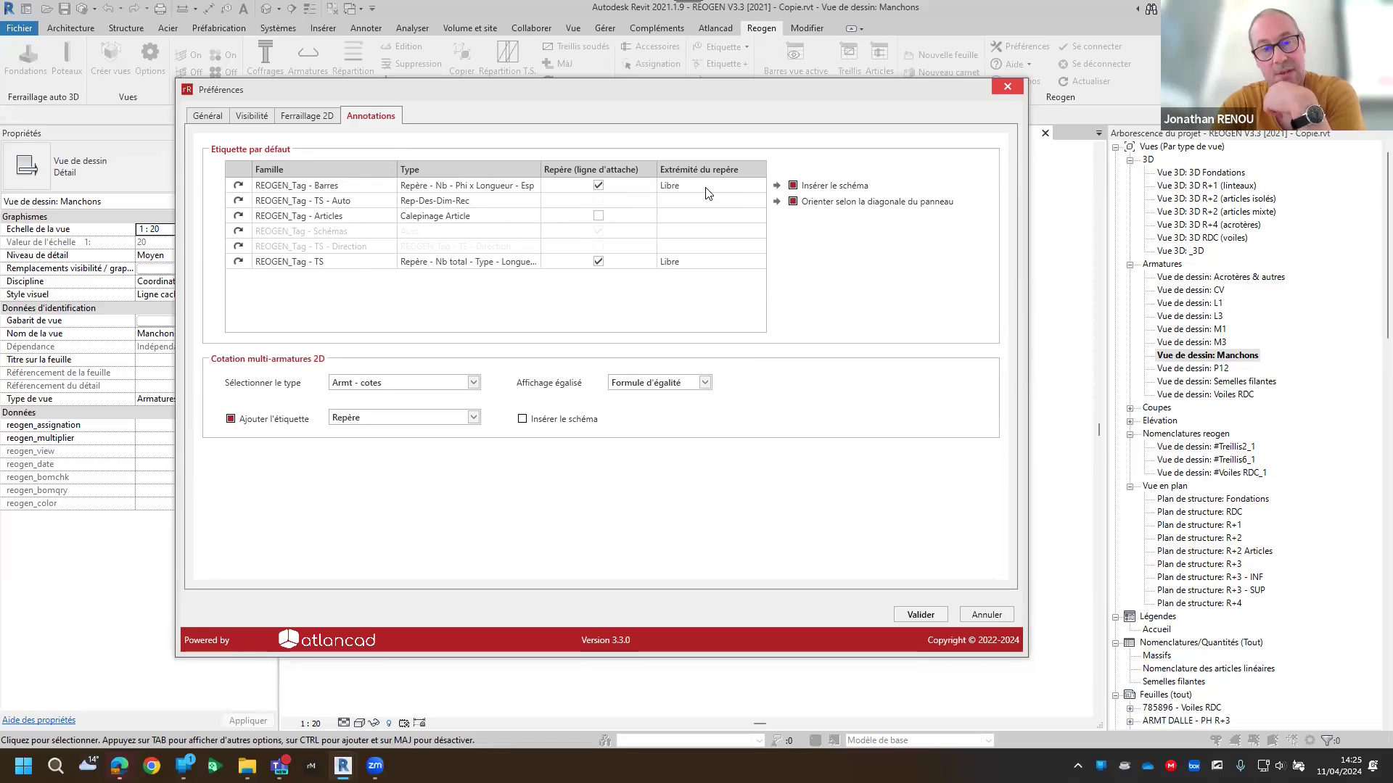
{"action": "left_click", "coordinate": [760, 187]}
{"action": "left_click", "coordinate": [760, 186]}
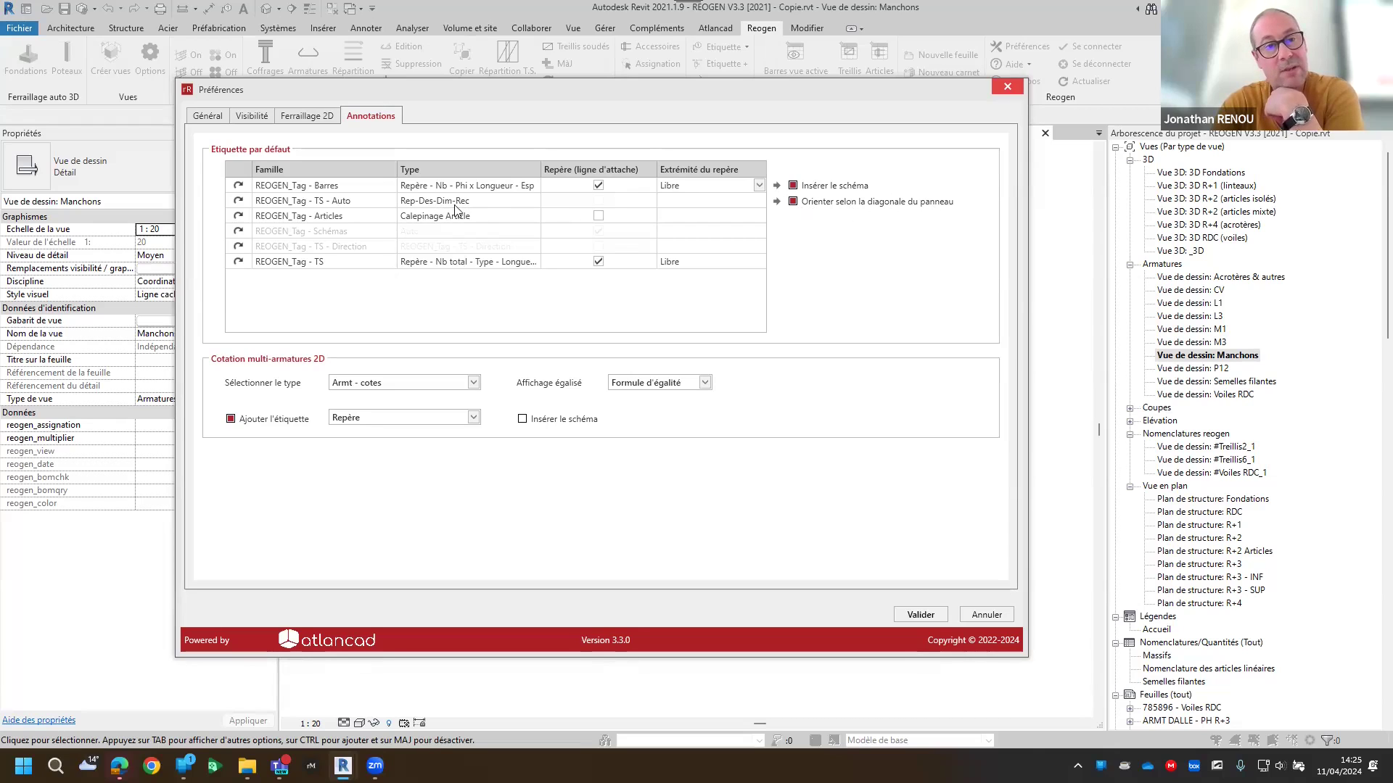
{"action": "left_click", "coordinate": [532, 202]}
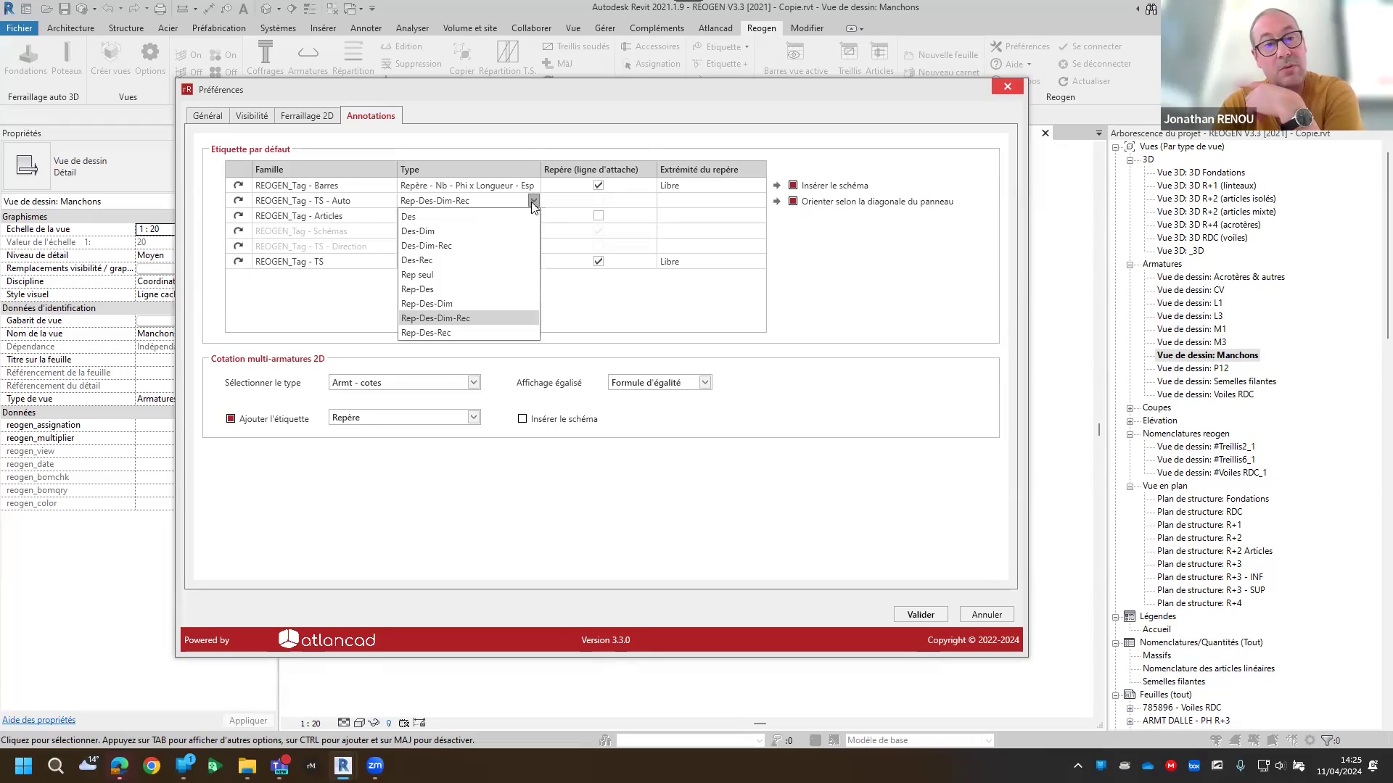
{"action": "left_click", "coordinate": [533, 202]}
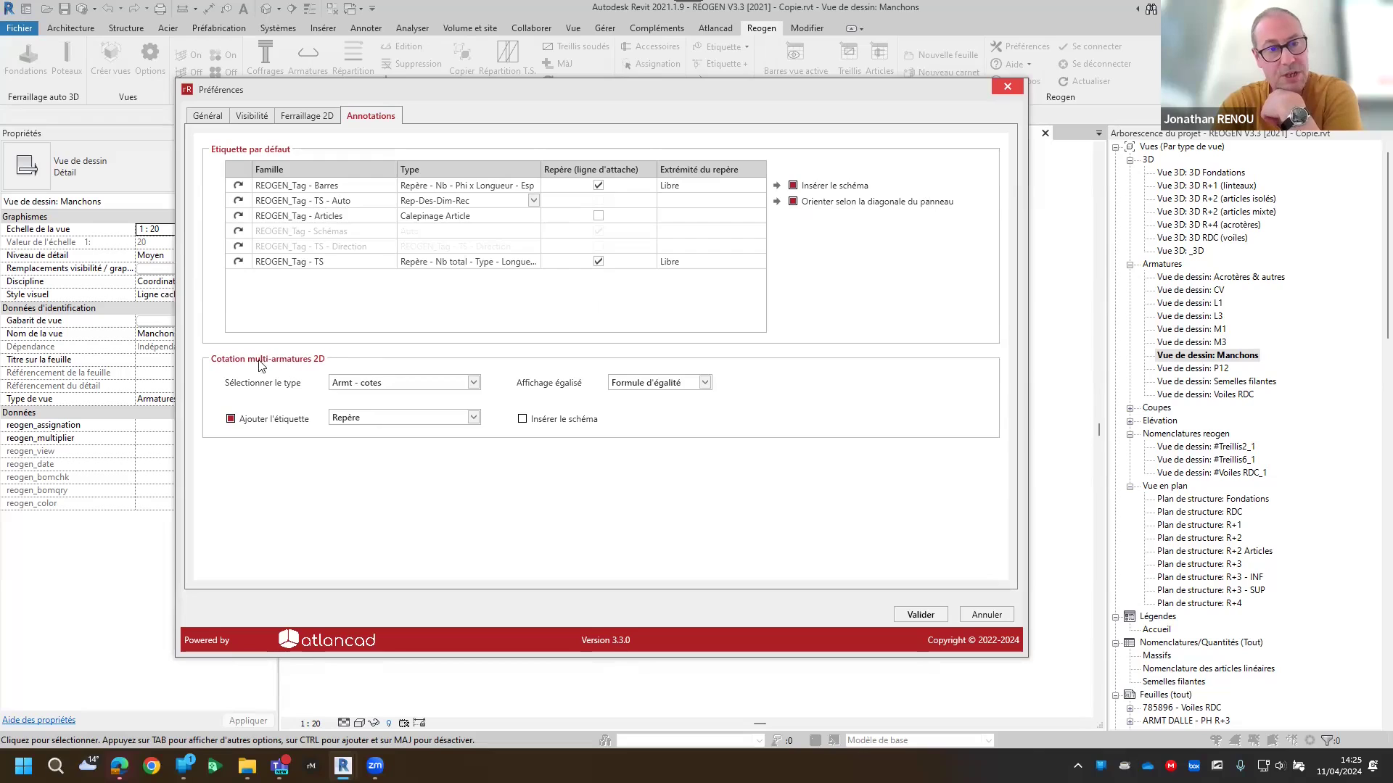
Review the dimension types and tag options for Cotation multi-armatures 2D, keeping Armt - cotes and Repère
{"action": "left_click", "coordinate": [392, 385]}
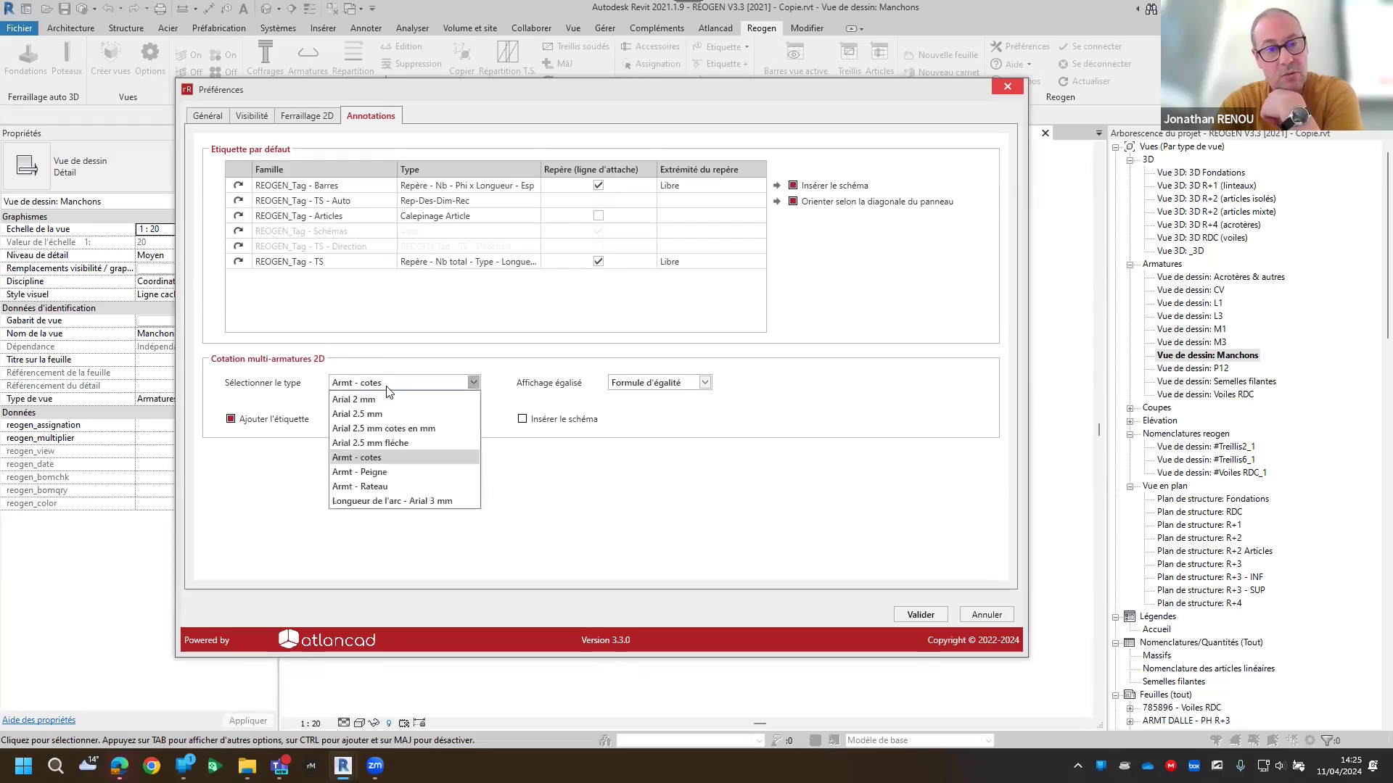
{"action": "left_click", "coordinate": [422, 457]}
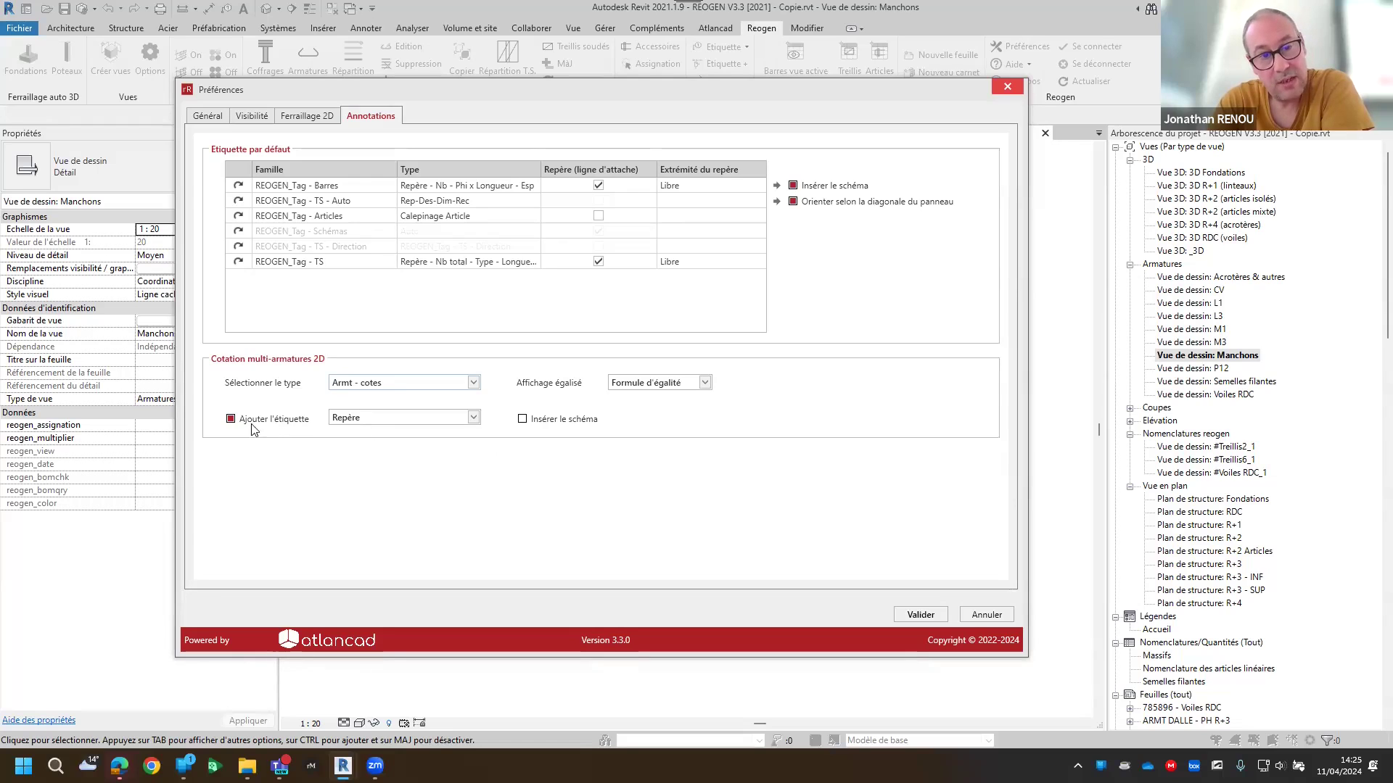
{"action": "left_click", "coordinate": [364, 420]}
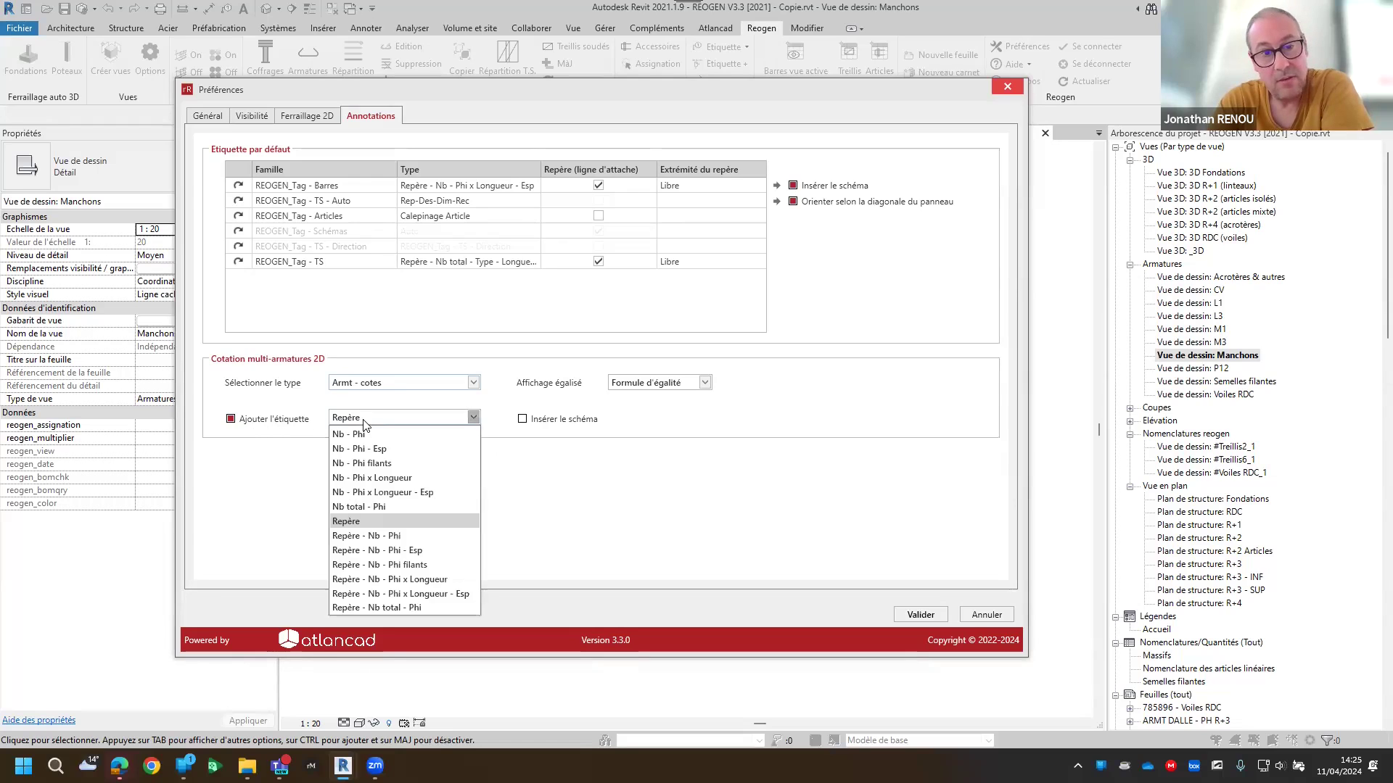
{"action": "left_click", "coordinate": [364, 419]}
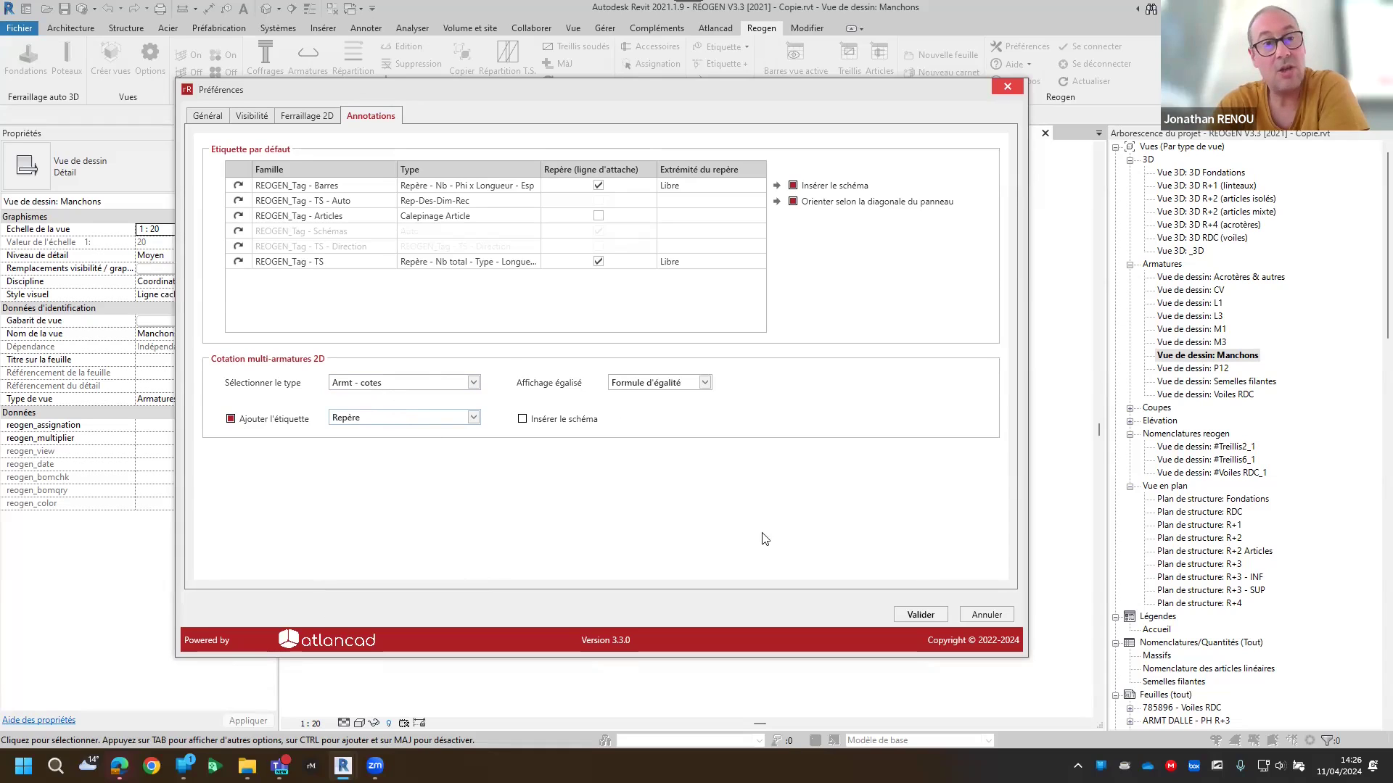
Validate the preferences and open the 3D R+2 (articles isolés) view to examine its vertical linear articles and chaînages
{"action": "left_click", "coordinate": [920, 615]}
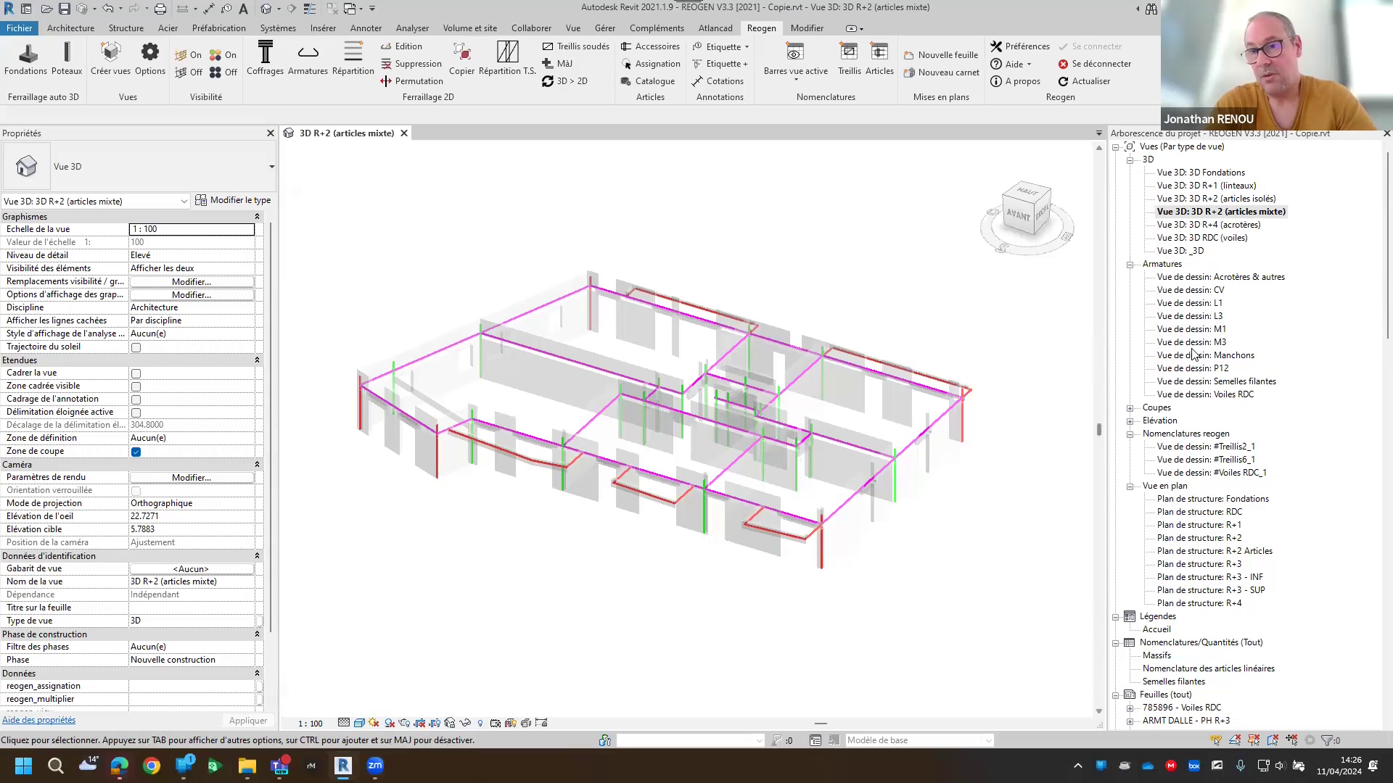
{"action": "double_click", "coordinate": [1226, 201]}
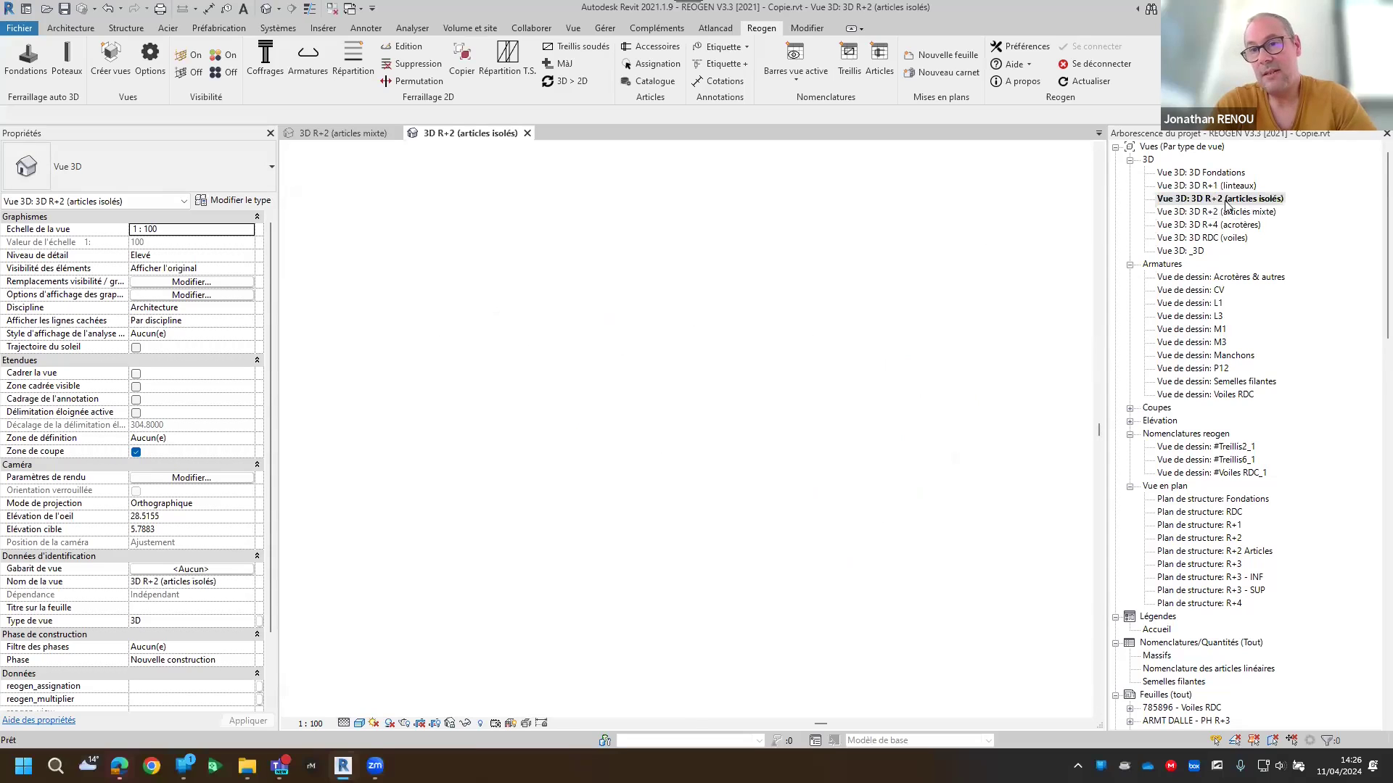
{"action": "middle_click_drag", "start_coordinate": [660, 588], "coordinate": [674, 562], "text": "shift"}
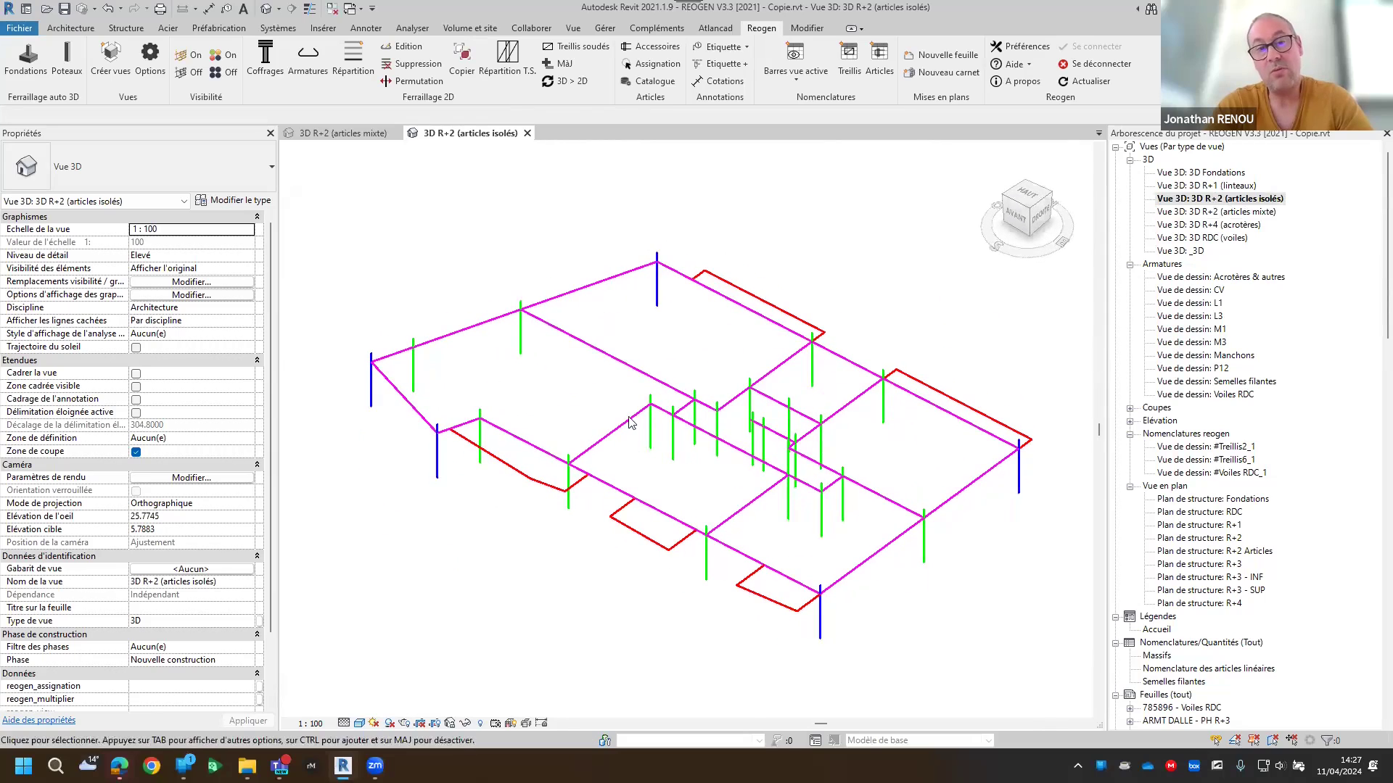
{"action": "scroll", "coordinate": [557, 341], "scroll_direction": "up", "scroll_amount": 3}
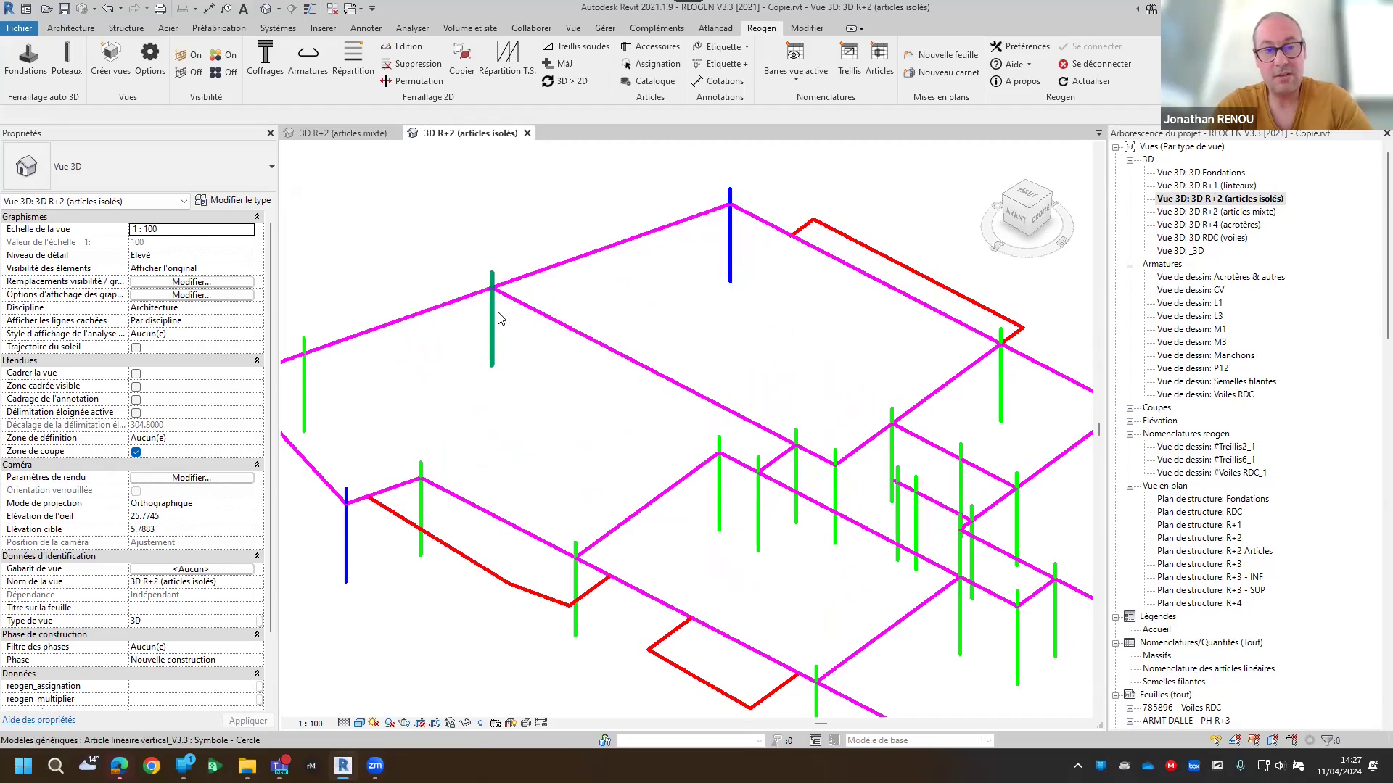
{"action": "scroll", "coordinate": [559, 305], "scroll_direction": "down", "scroll_amount": 3}
{"action": "scroll", "coordinate": [833, 576], "scroll_direction": "up", "scroll_amount": 4}
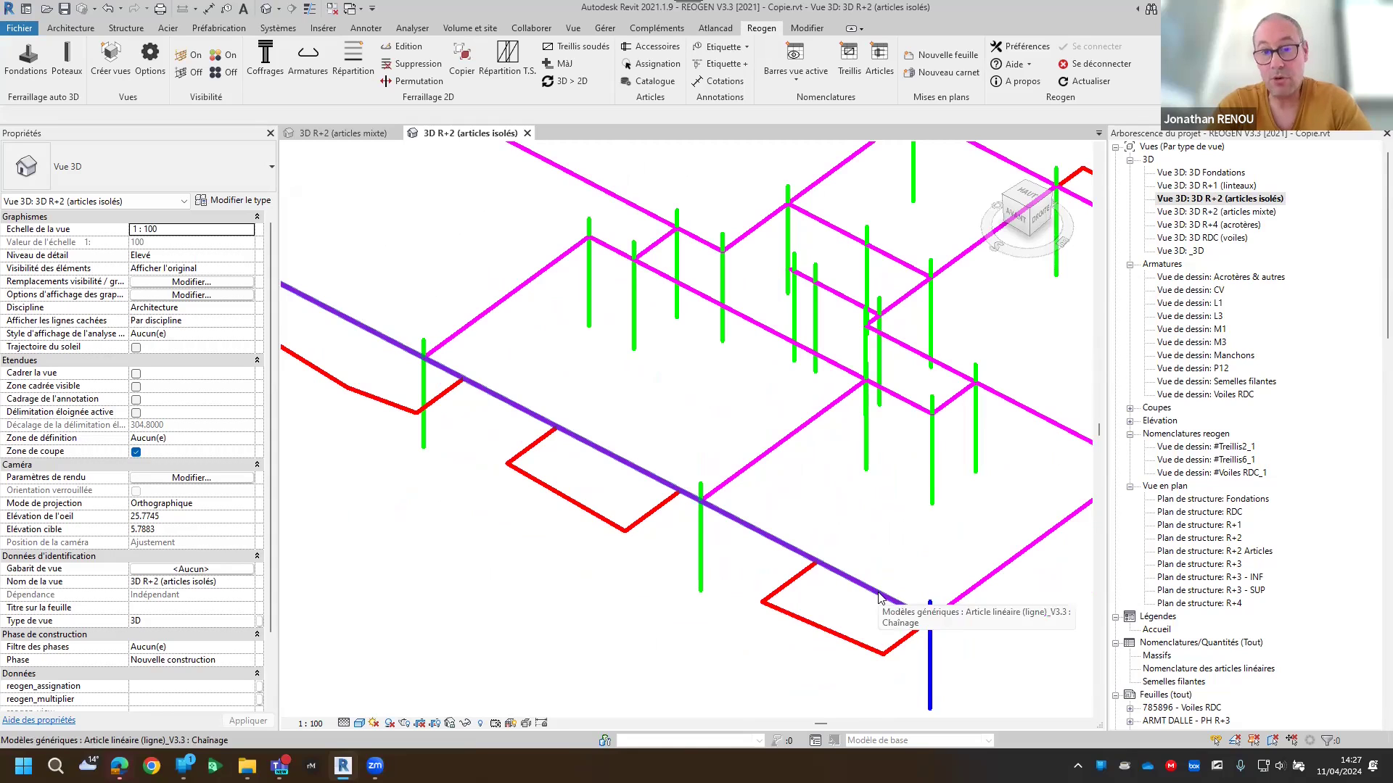
{"action": "scroll", "coordinate": [879, 599], "scroll_direction": "down", "scroll_amount": 4}
{"action": "scroll", "coordinate": [657, 524], "scroll_direction": "down", "scroll_amount": 1}
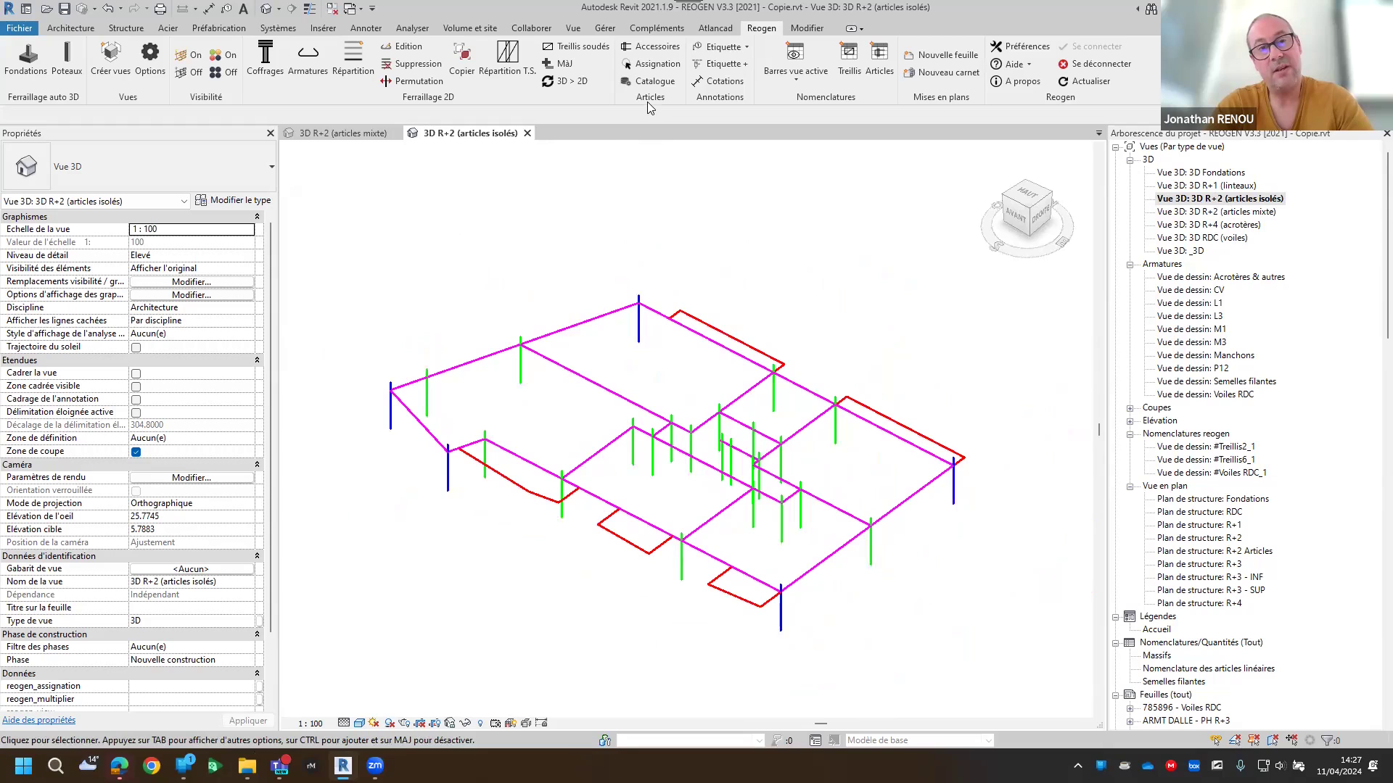
Start an article assignment on the rear chaînage and extend the selection to all similar chaînages
{"action": "left_click", "coordinate": [651, 69]}
{"action": "left_click", "coordinate": [569, 329]}
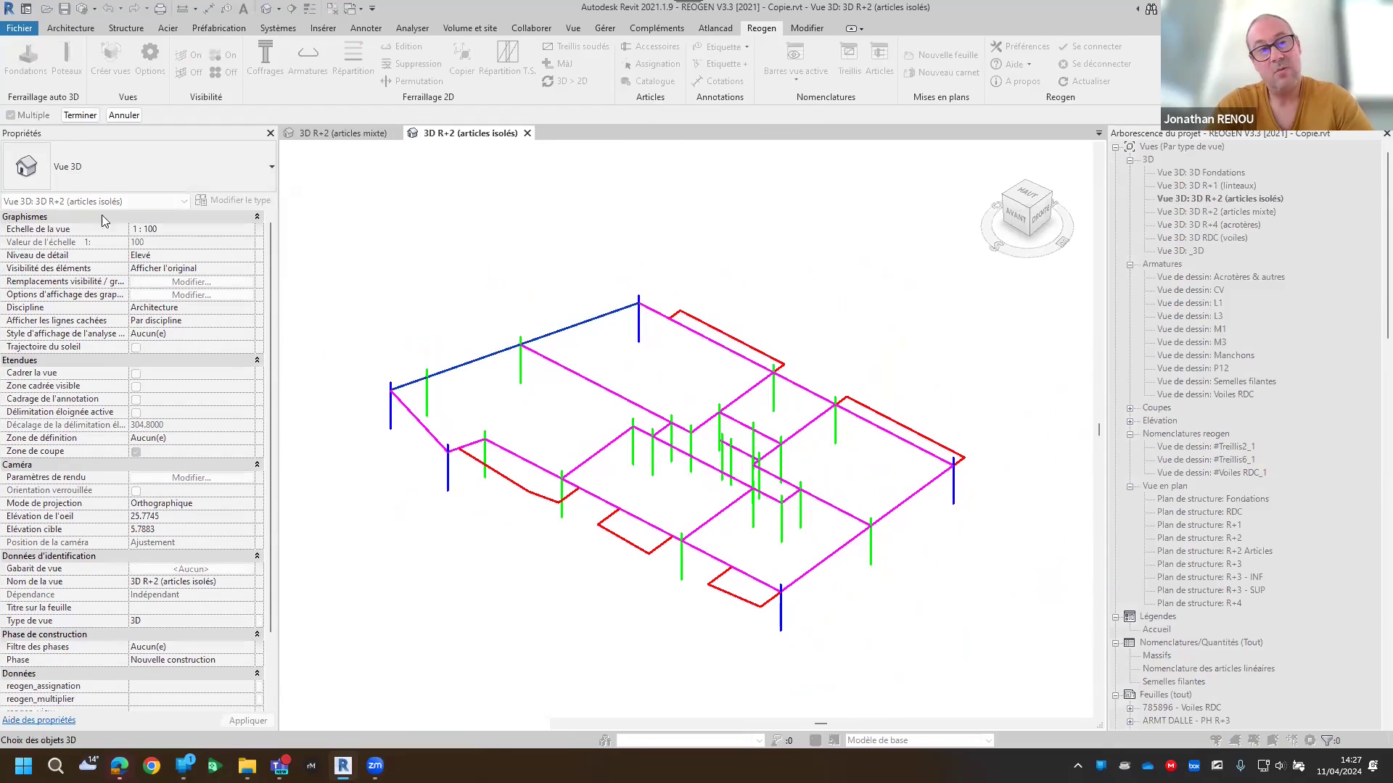
{"action": "left_click", "coordinate": [80, 114]}
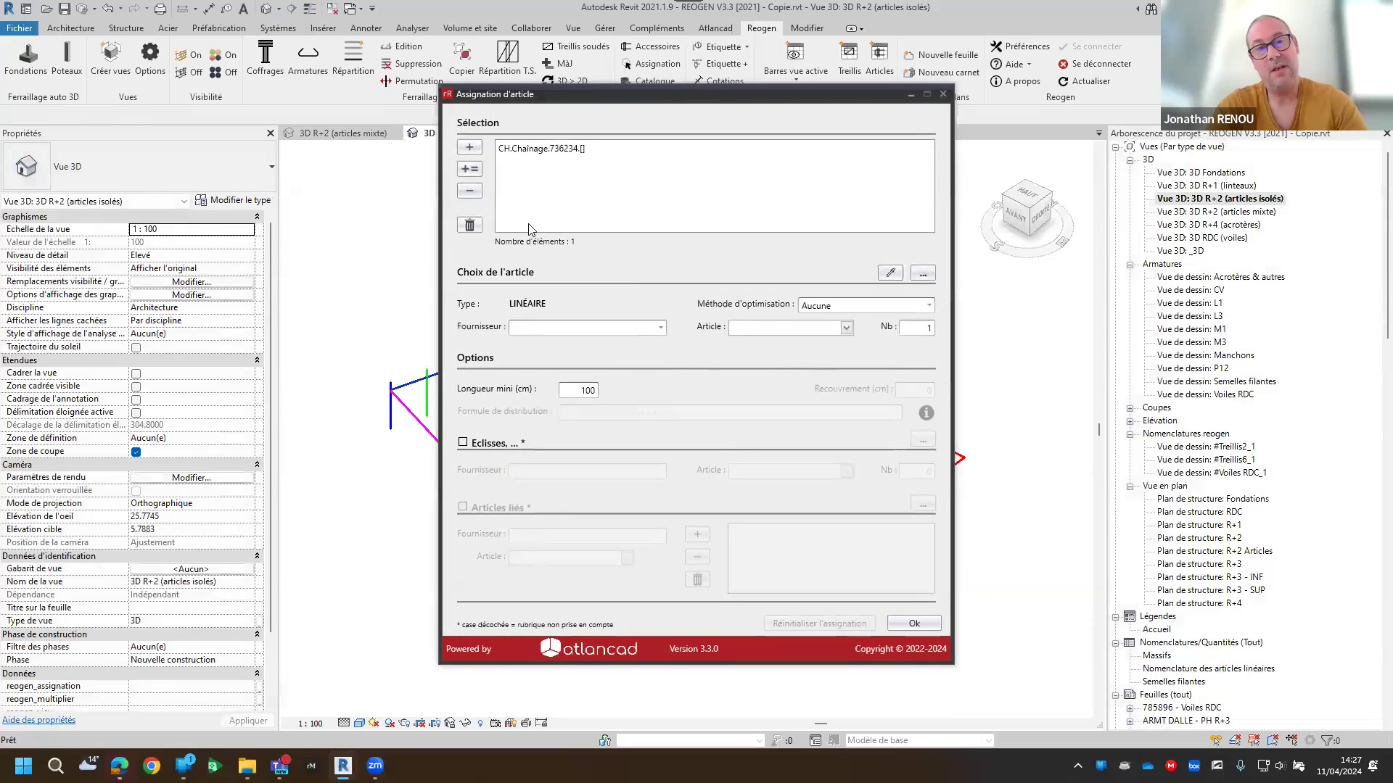
{"action": "left_click", "coordinate": [465, 170]}
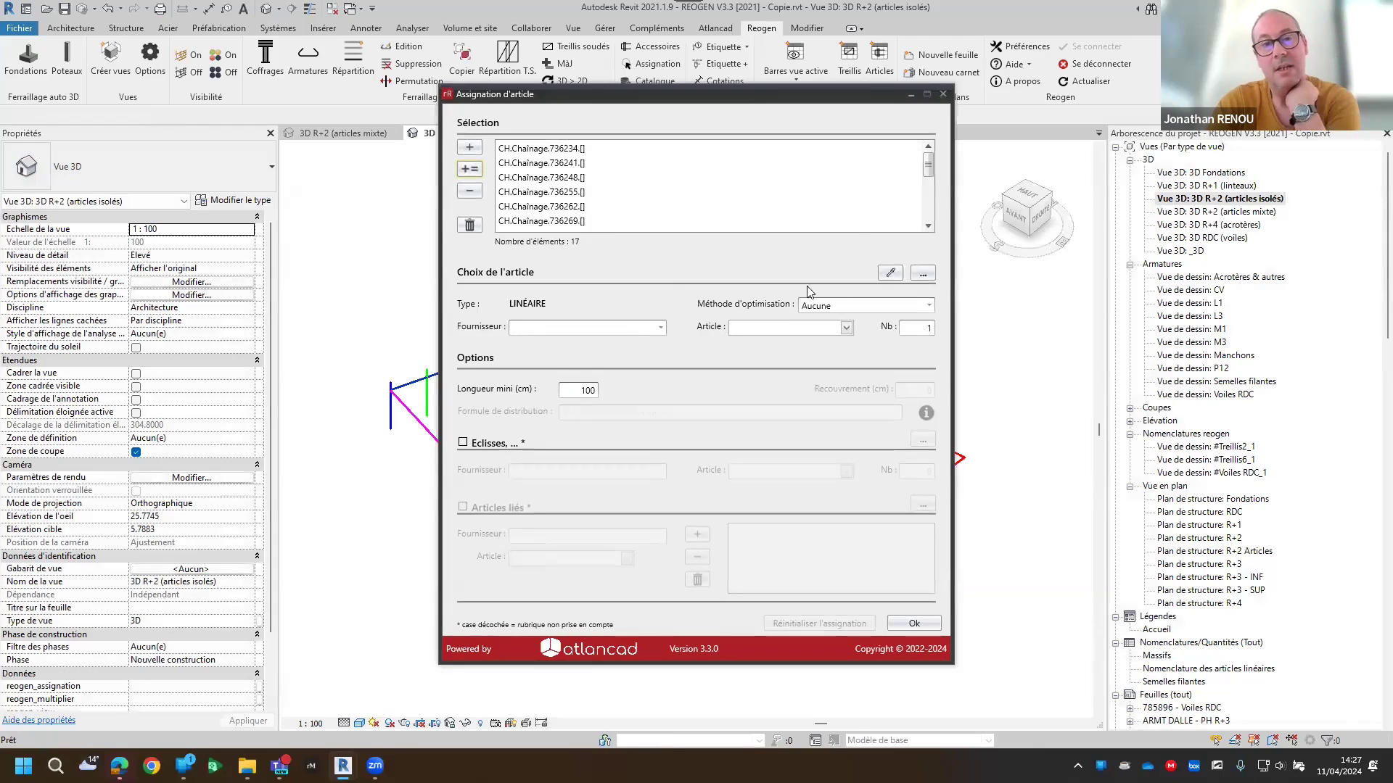
Assign REOGEN article CHc10x10-4x8 to the selected chaînages with the Réutilisation de la chute method and a 50 cm overlap
{"action": "left_click", "coordinate": [823, 307]}
{"action": "left_click", "coordinate": [849, 337]}
{"action": "left_click", "coordinate": [639, 328]}
{"action": "left_click", "coordinate": [552, 344]}
{"action": "left_click", "coordinate": [783, 328]}
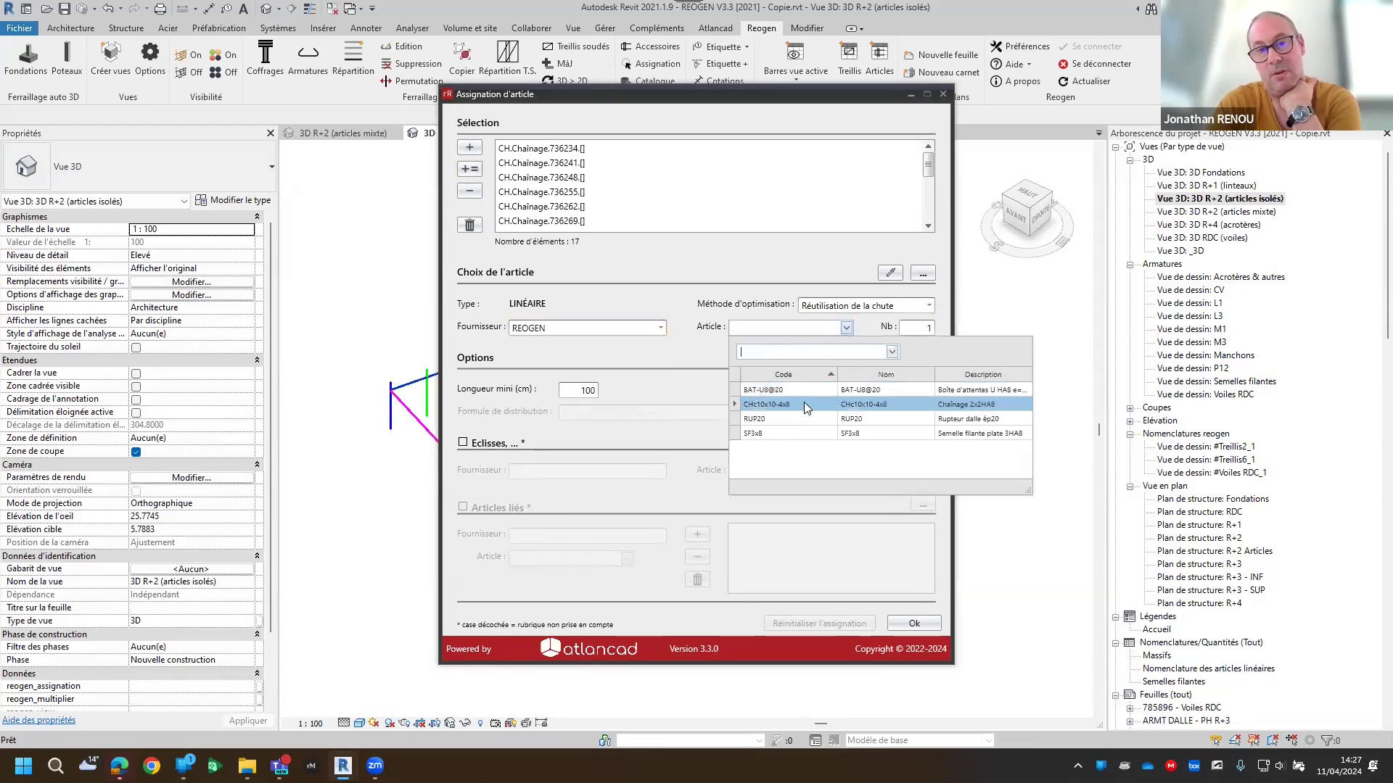
{"action": "left_click", "coordinate": [786, 404]}
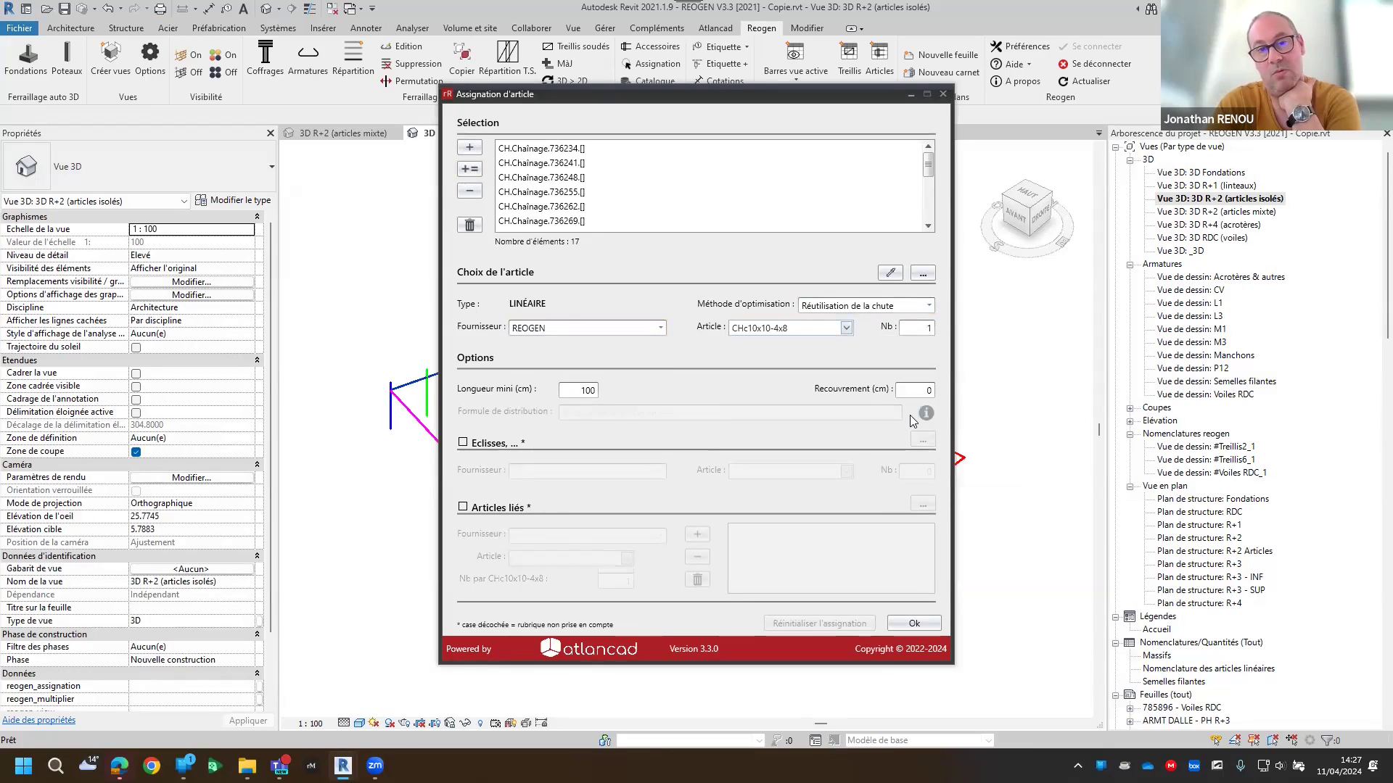
{"action": "left_click", "coordinate": [929, 394]}
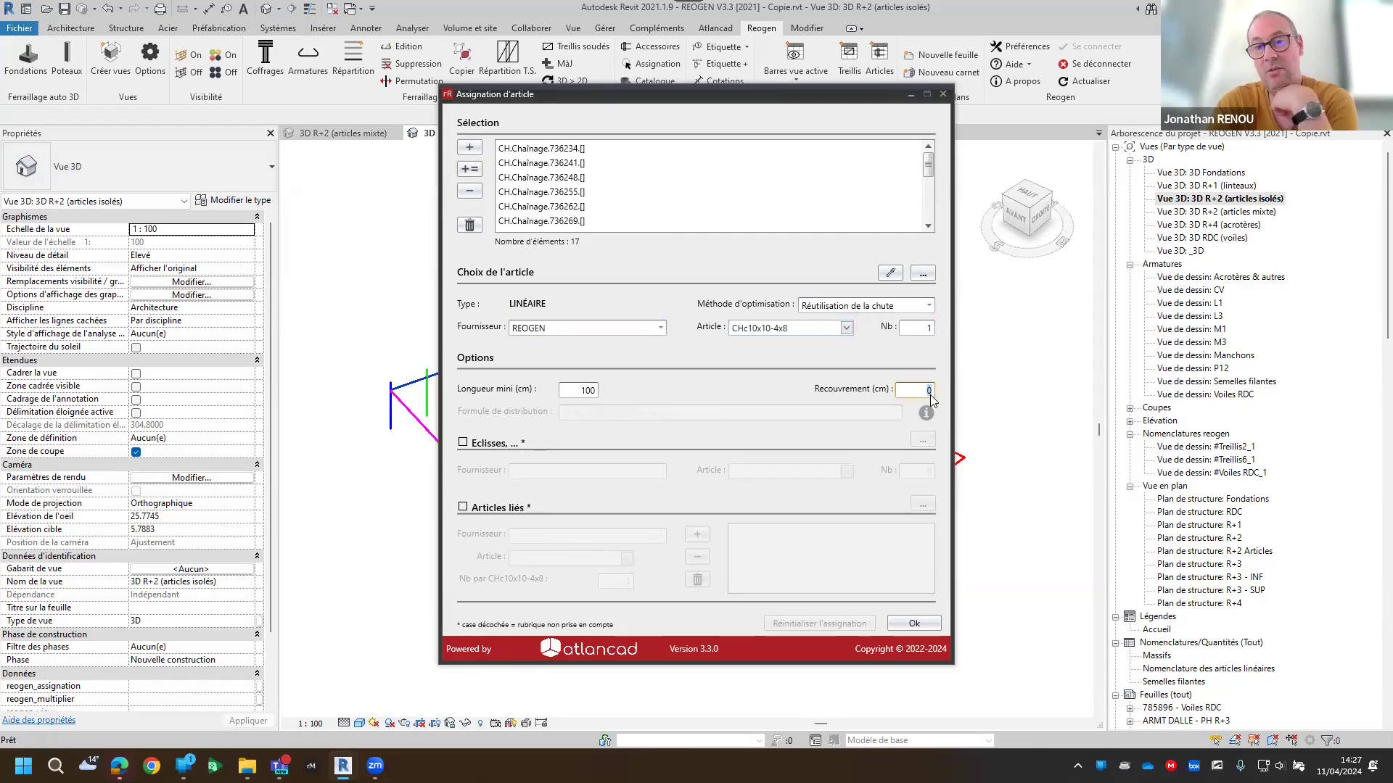
{"action": "left_click", "coordinate": [914, 624]}
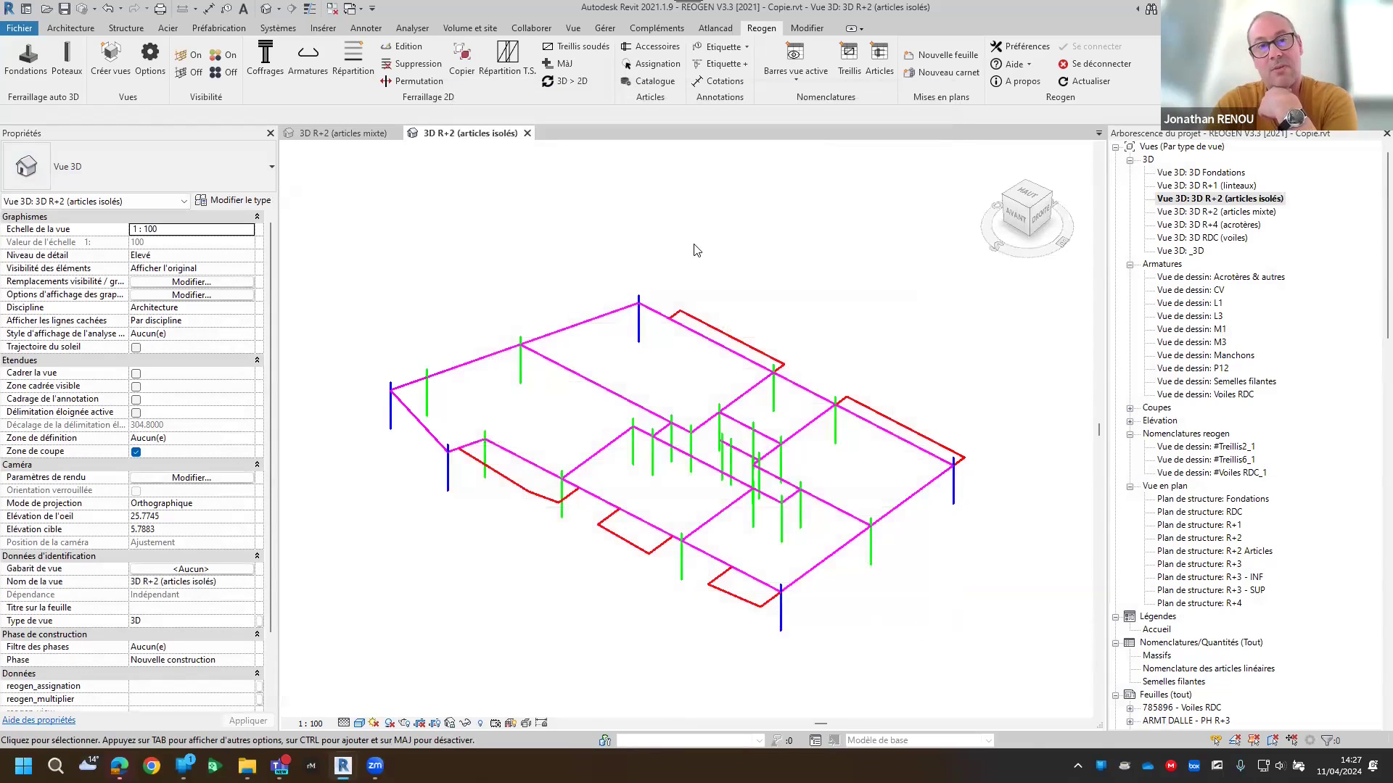
Review the article schedule full screen in the Tous les champs and Situation de pose par zone tables
{"action": "left_click", "coordinate": [876, 86]}
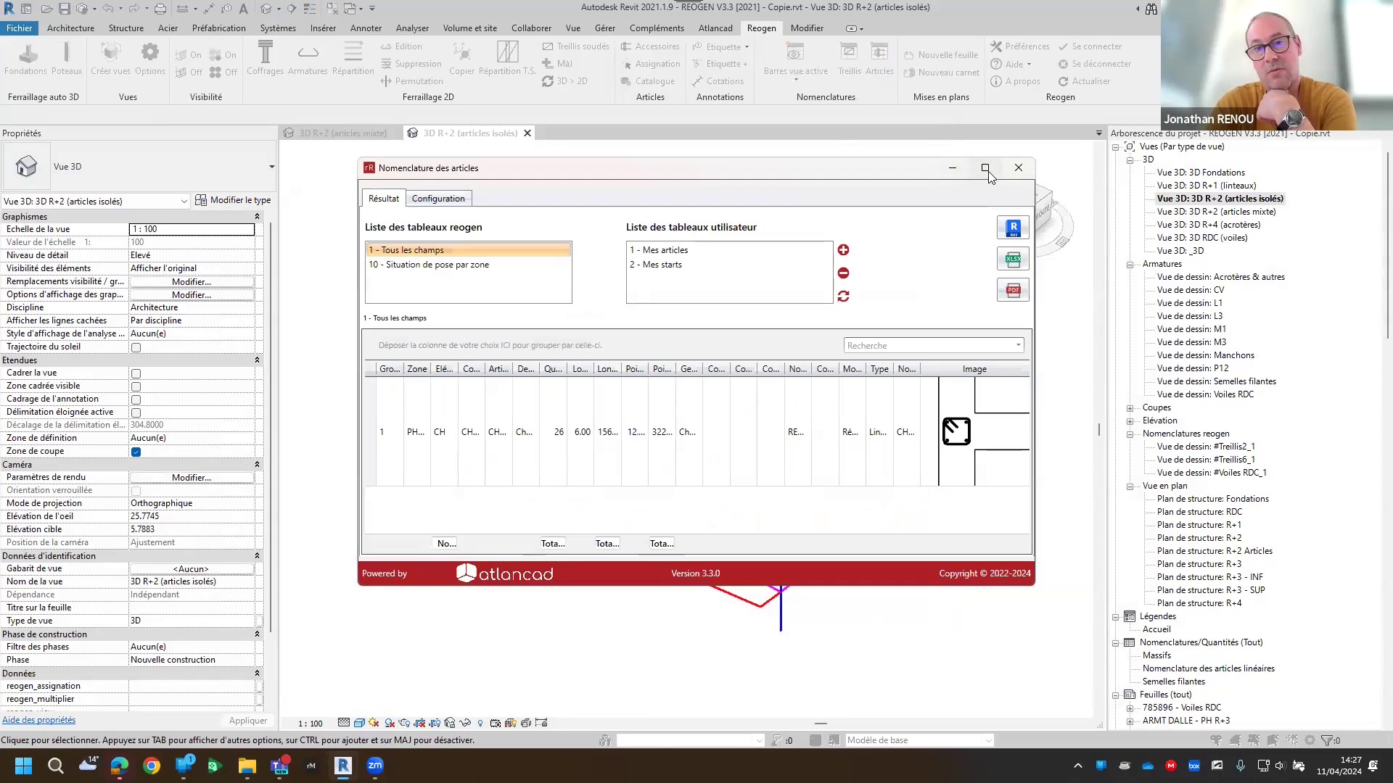
{"action": "left_click", "coordinate": [986, 169]}
{"action": "left_click", "coordinate": [422, 274]}
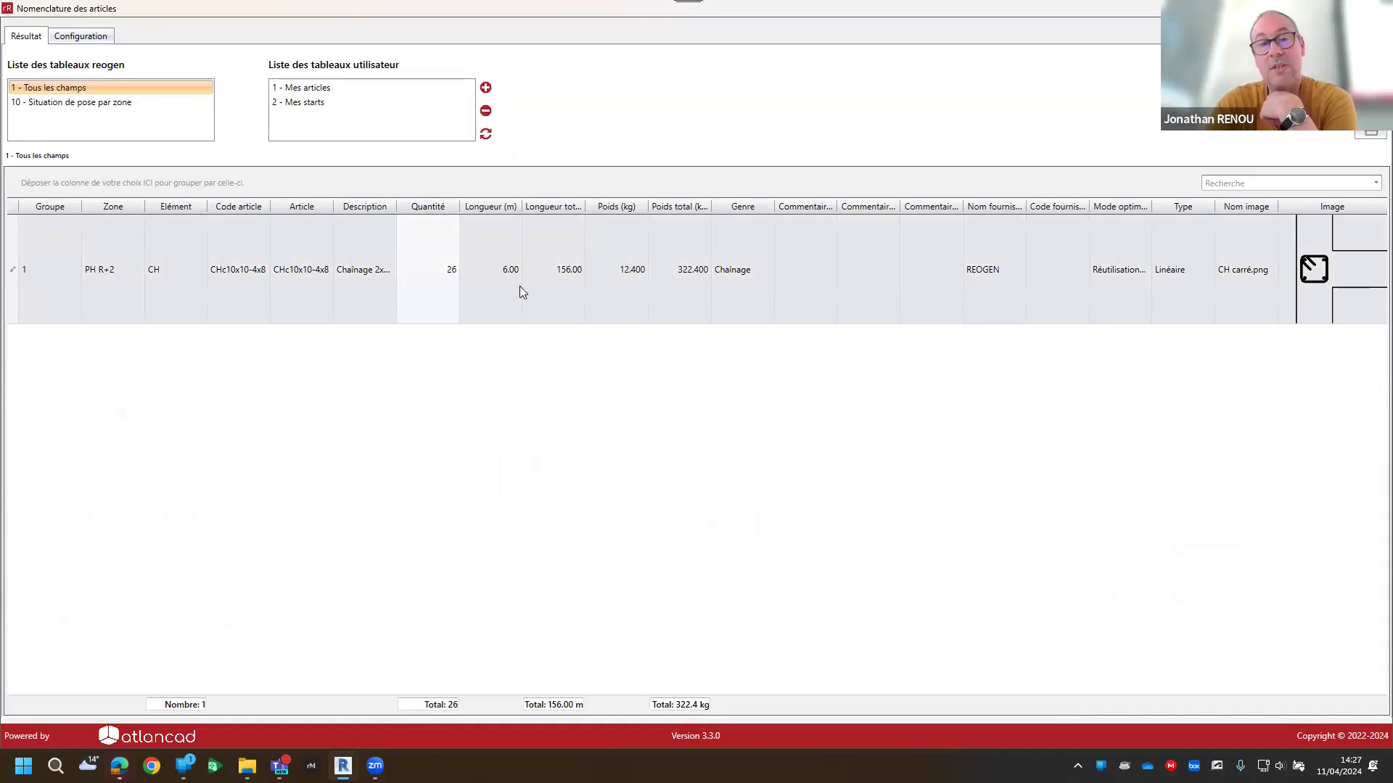
{"action": "left_click", "coordinate": [90, 103]}
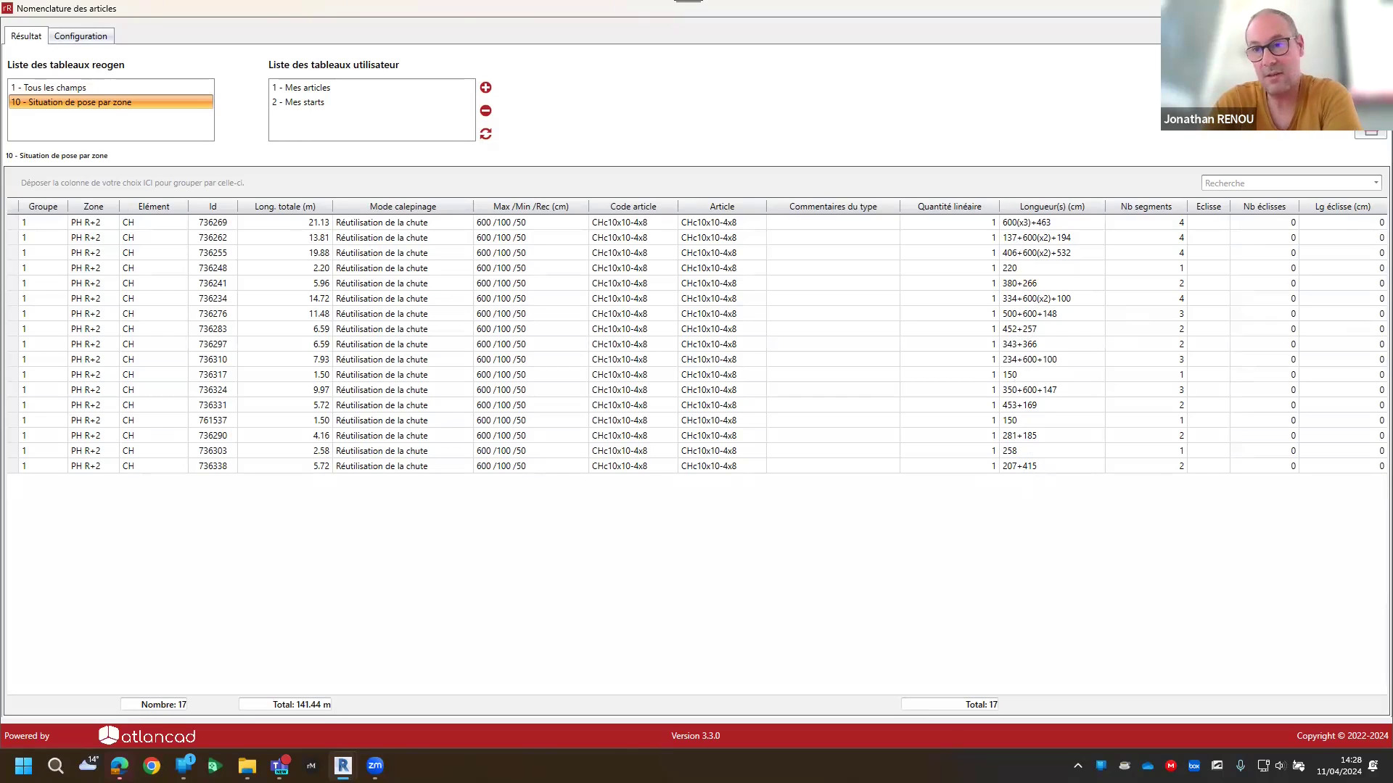
{"action": "left_click", "coordinate": [1376, 8]}
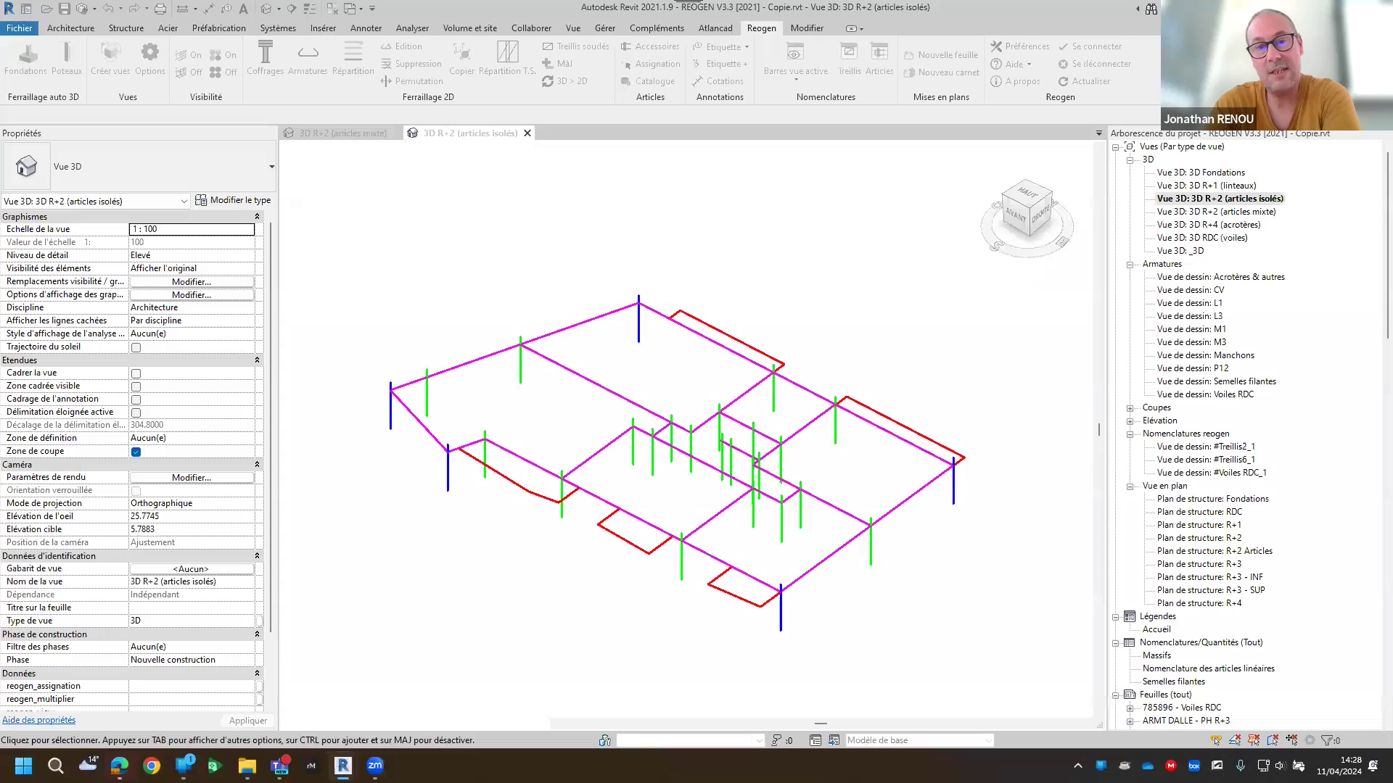
Reset the article assignment of the rear chaînage and all similar ones, and check the article schedule again
{"action": "left_click", "coordinate": [651, 64]}
{"action": "left_click", "coordinate": [573, 323]}
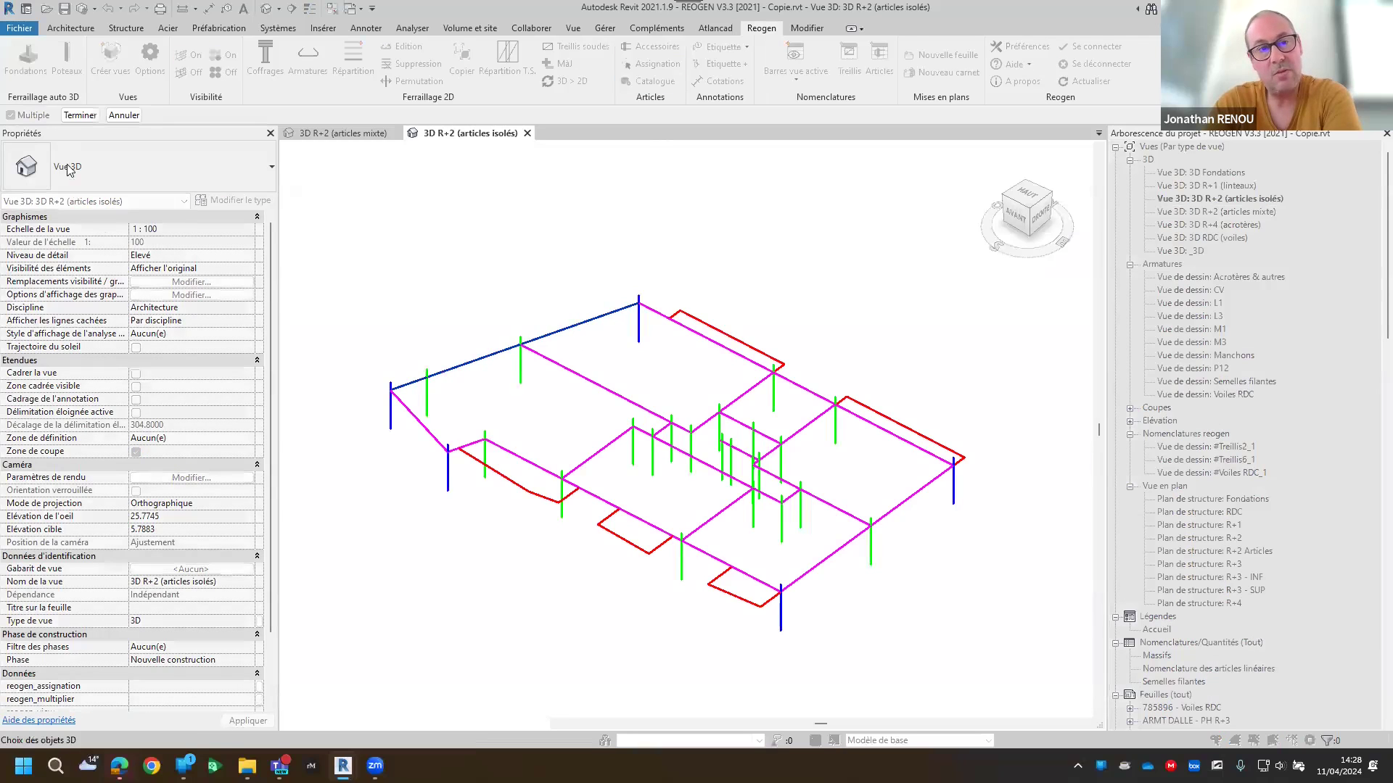
{"action": "left_click", "coordinate": [77, 116]}
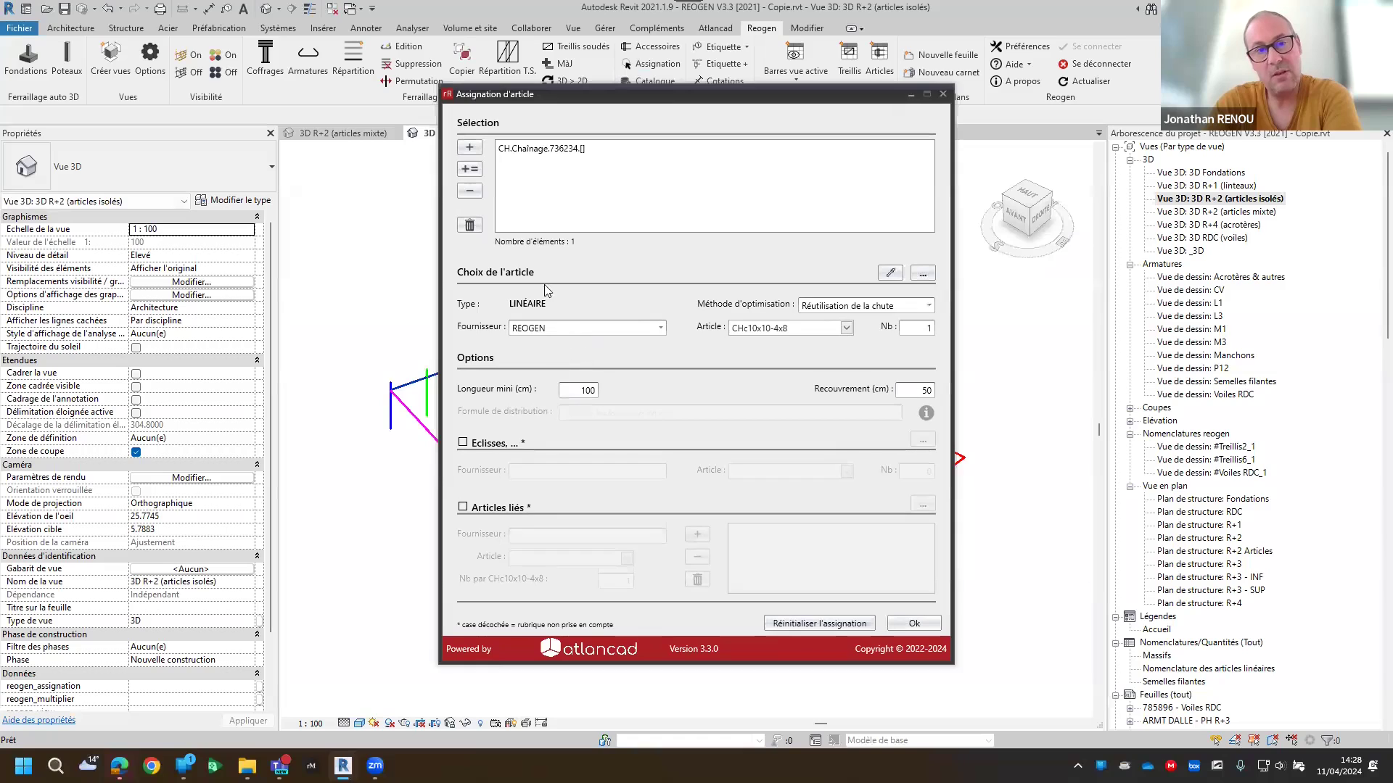
{"action": "left_click", "coordinate": [469, 169]}
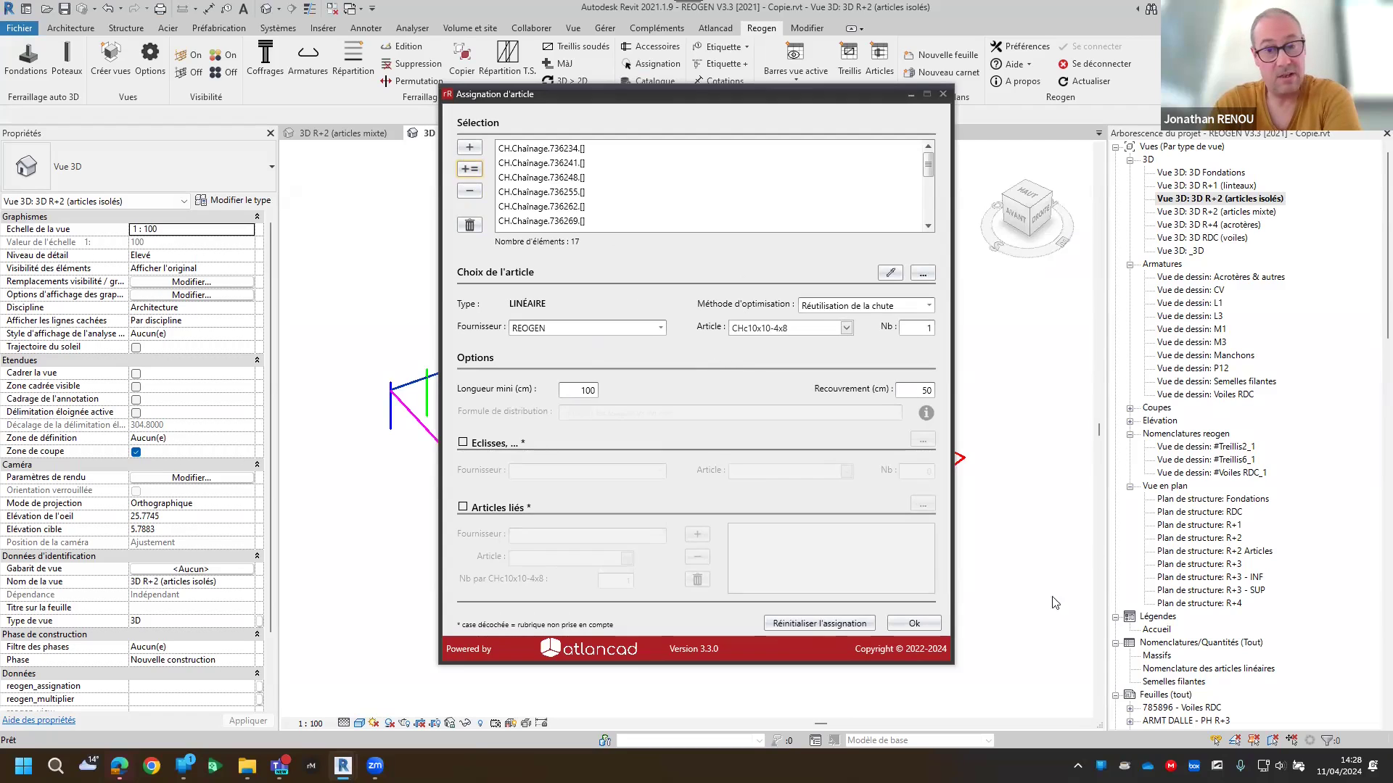
{"action": "left_click", "coordinate": [817, 624]}
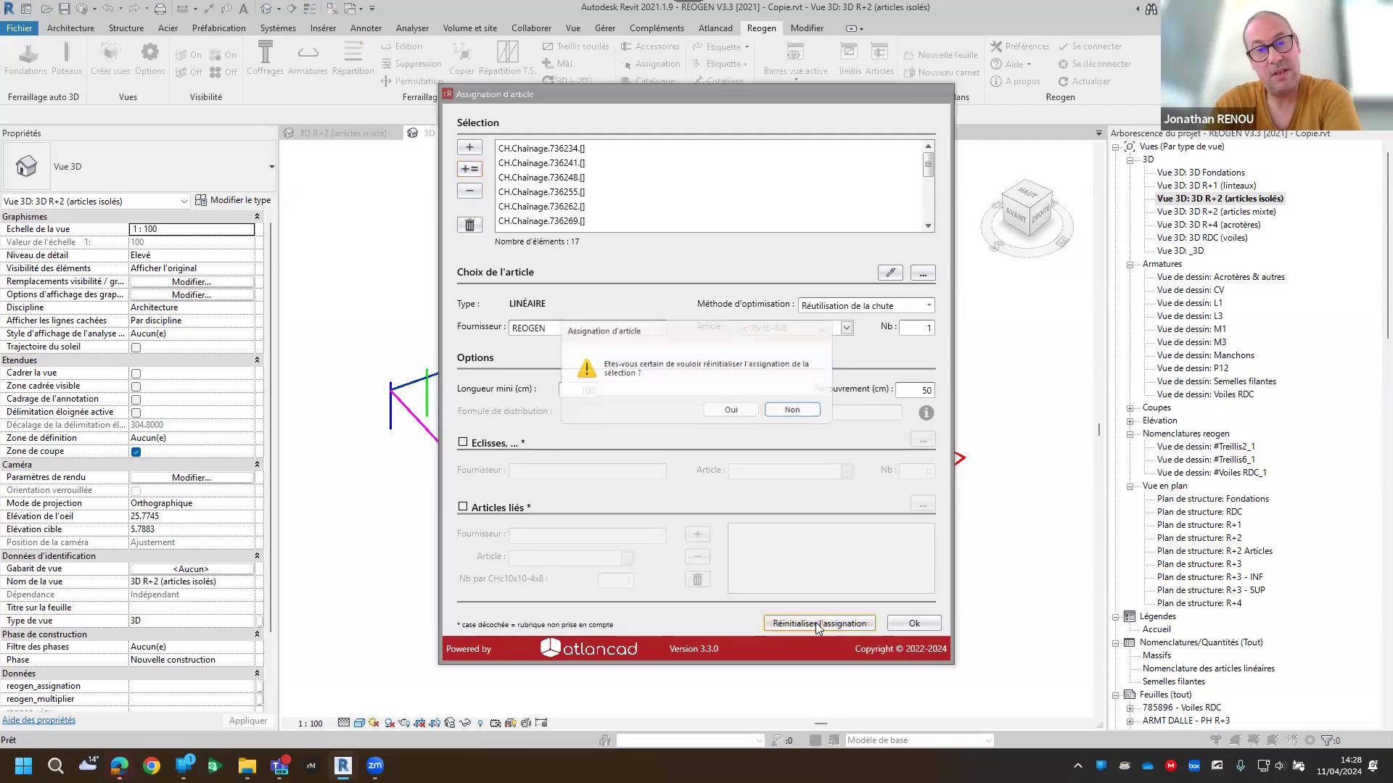
{"action": "left_click", "coordinate": [735, 414]}
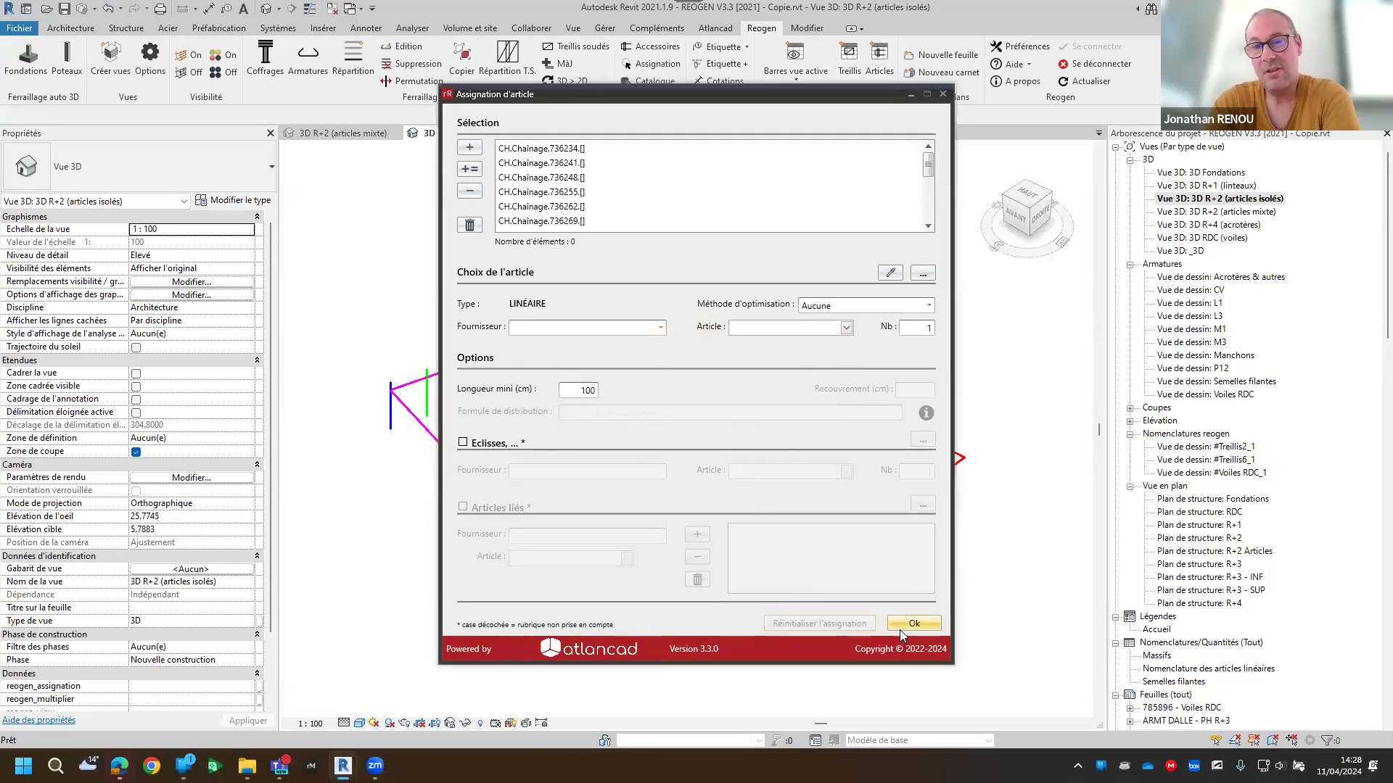
{"action": "left_click", "coordinate": [902, 628]}
{"action": "left_click", "coordinate": [760, 411]}
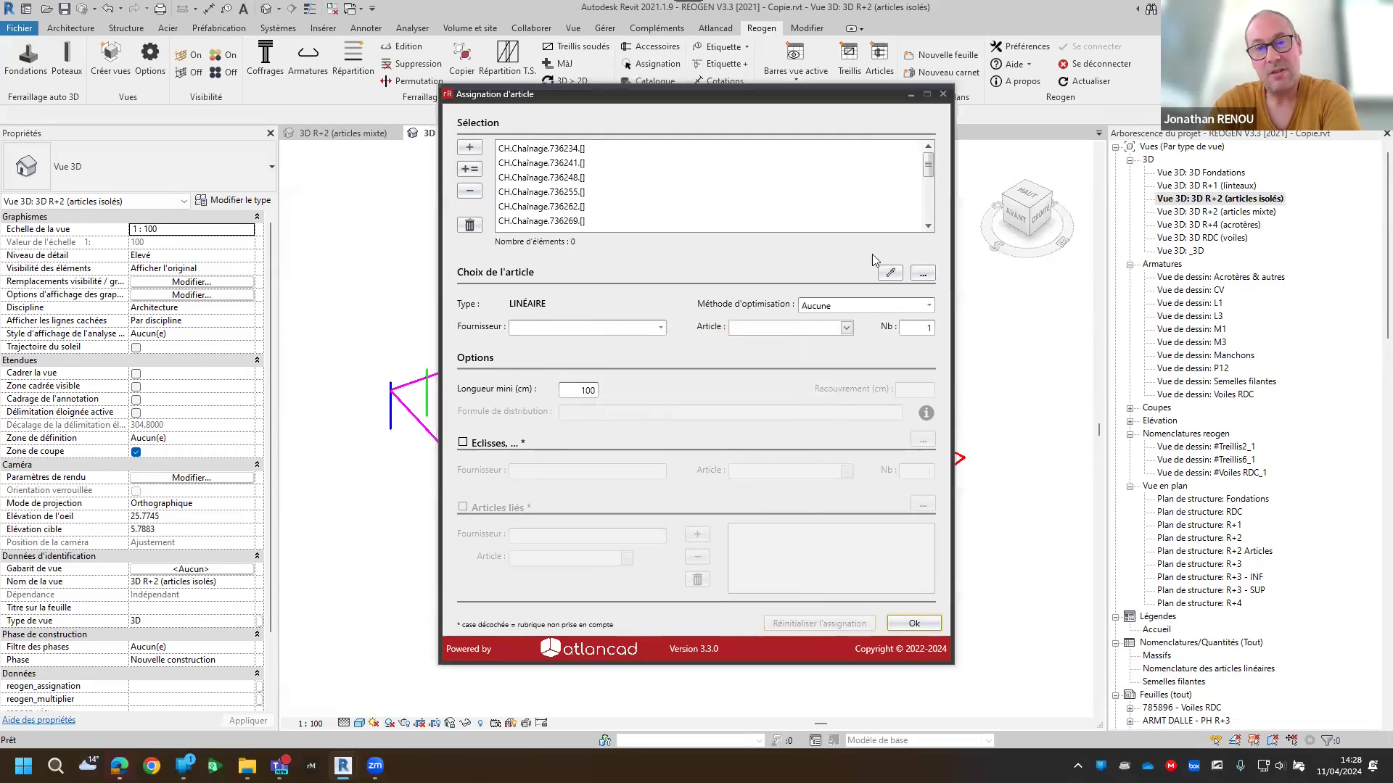
{"action": "left_click", "coordinate": [941, 95]}
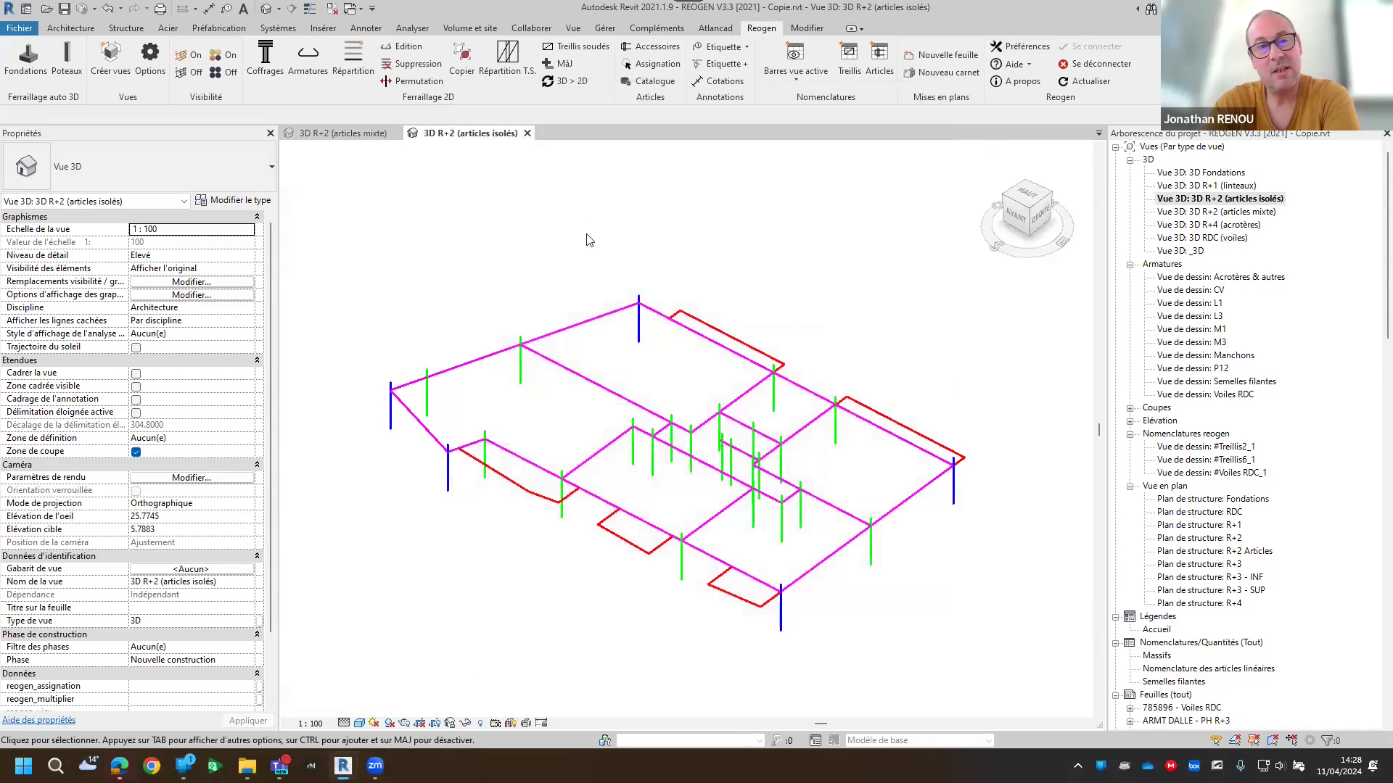
{"action": "left_click", "coordinate": [878, 68]}
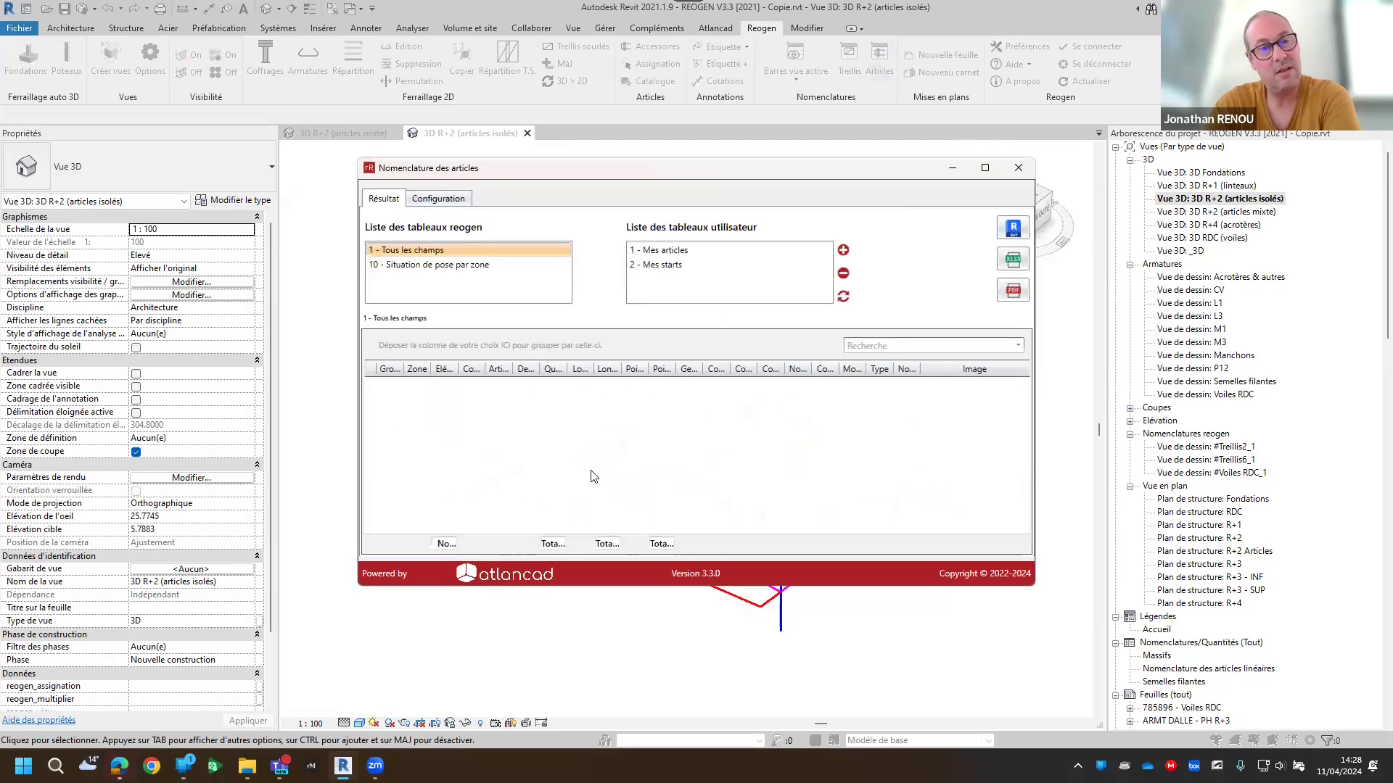
{"action": "left_click", "coordinate": [1018, 167]}
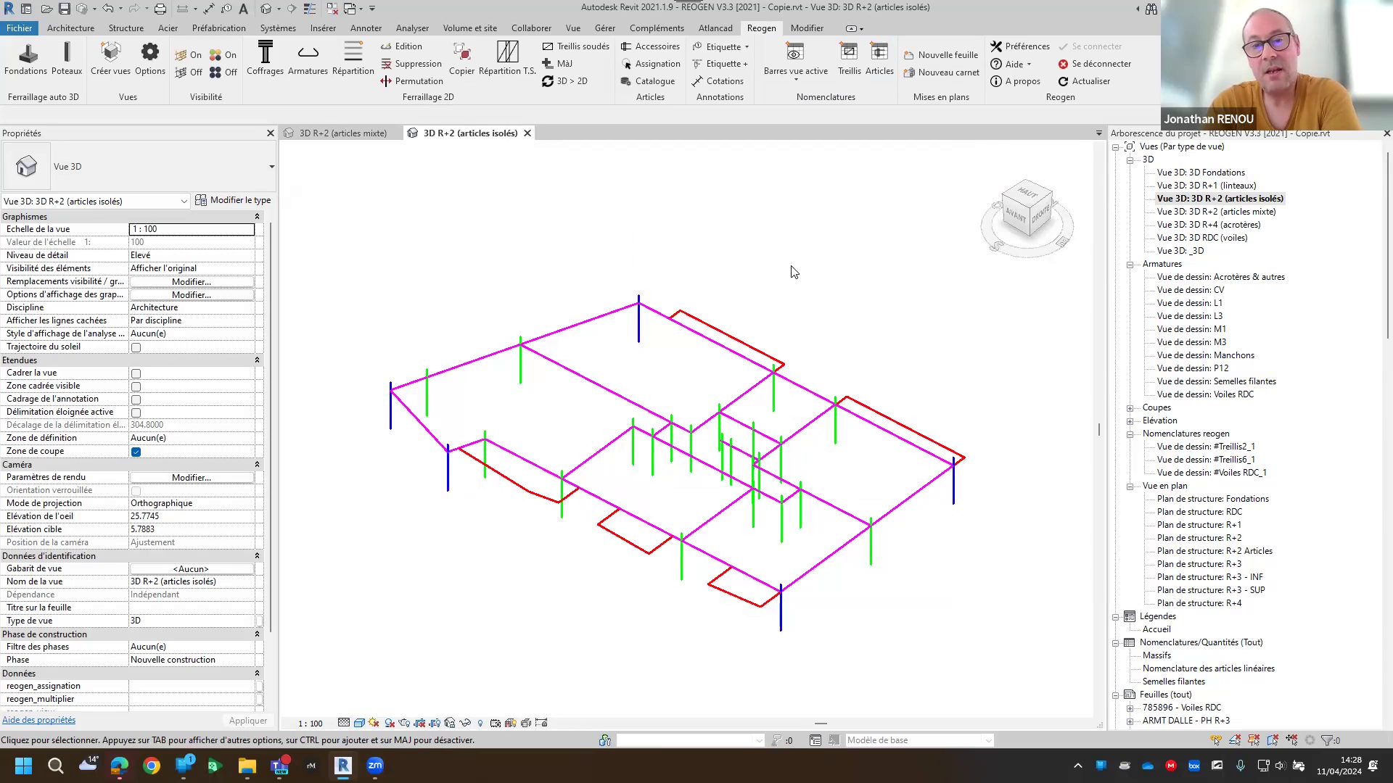
Open the _3D view and check the reogen data properties of the strip footing along the building's near edge
{"action": "double_click", "coordinate": [1183, 251]}
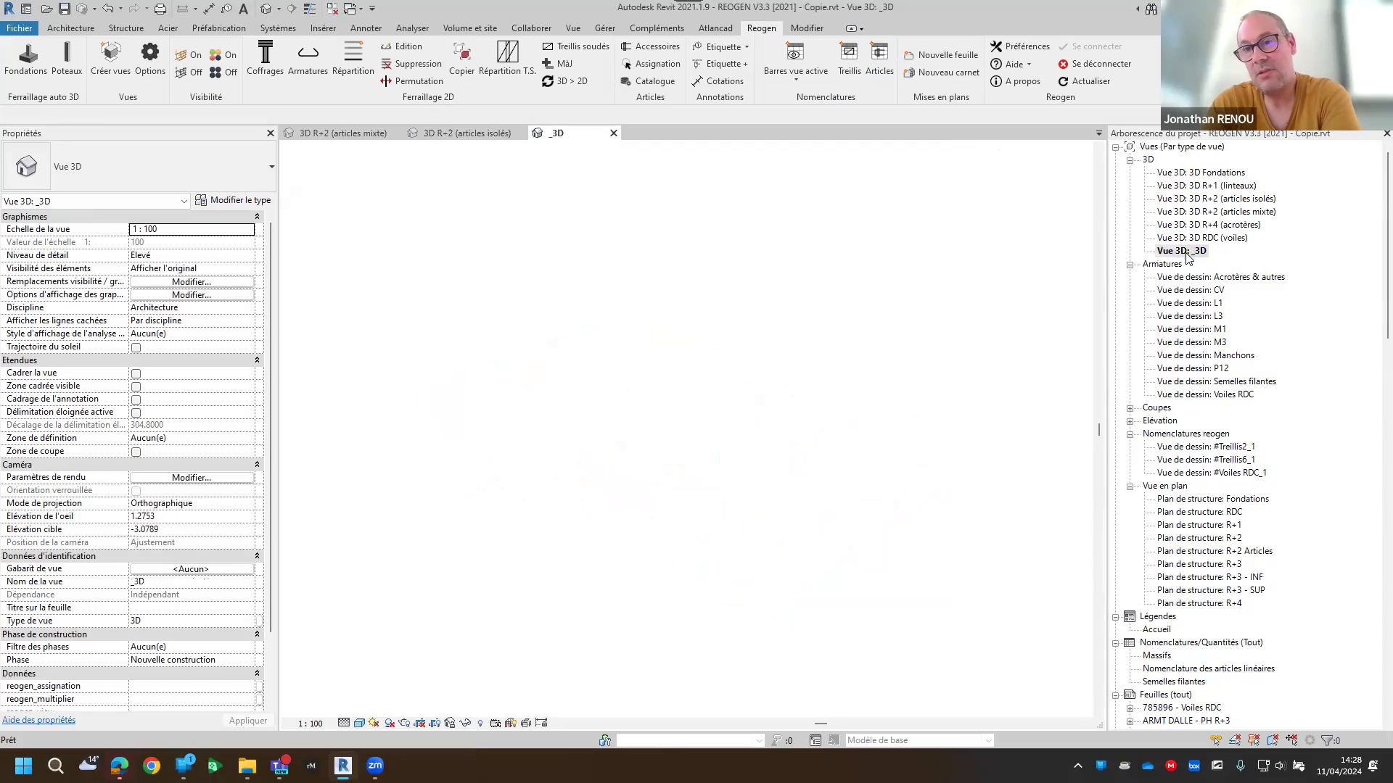
{"action": "middle_click_drag", "start_coordinate": [969, 447], "coordinate": [639, 453], "text": "shift"}
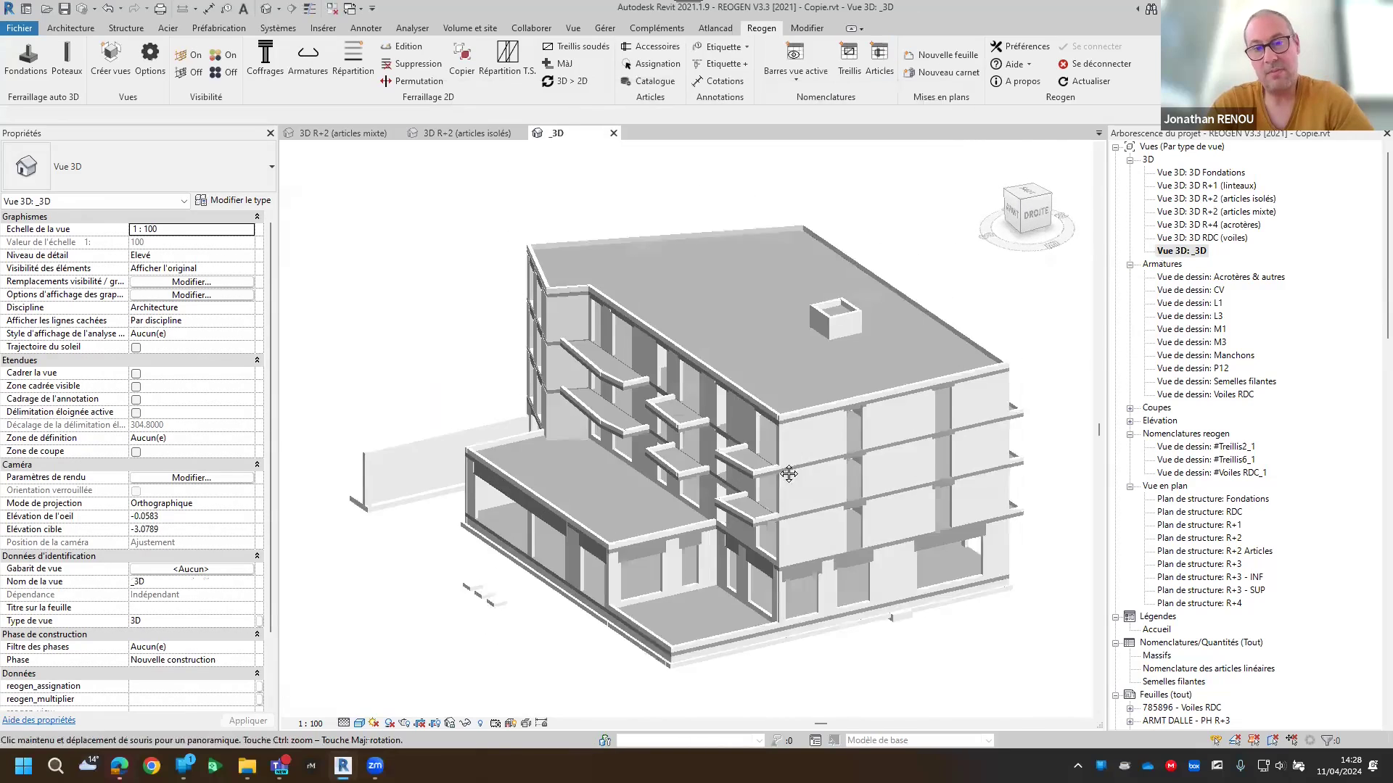
{"action": "middle_click_drag", "start_coordinate": [834, 698], "coordinate": [777, 651]}
{"action": "left_click", "coordinate": [724, 642]}
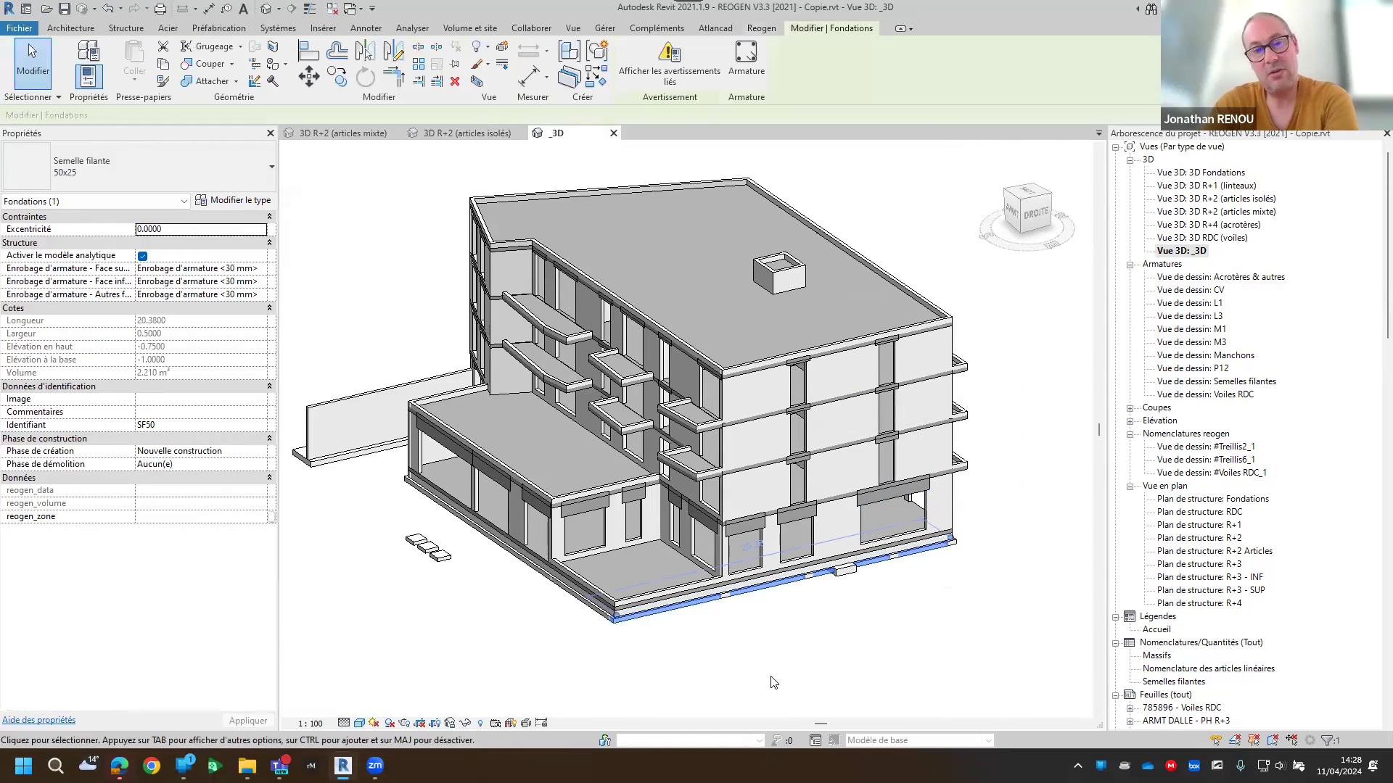
{"action": "left_click", "coordinate": [773, 707]}
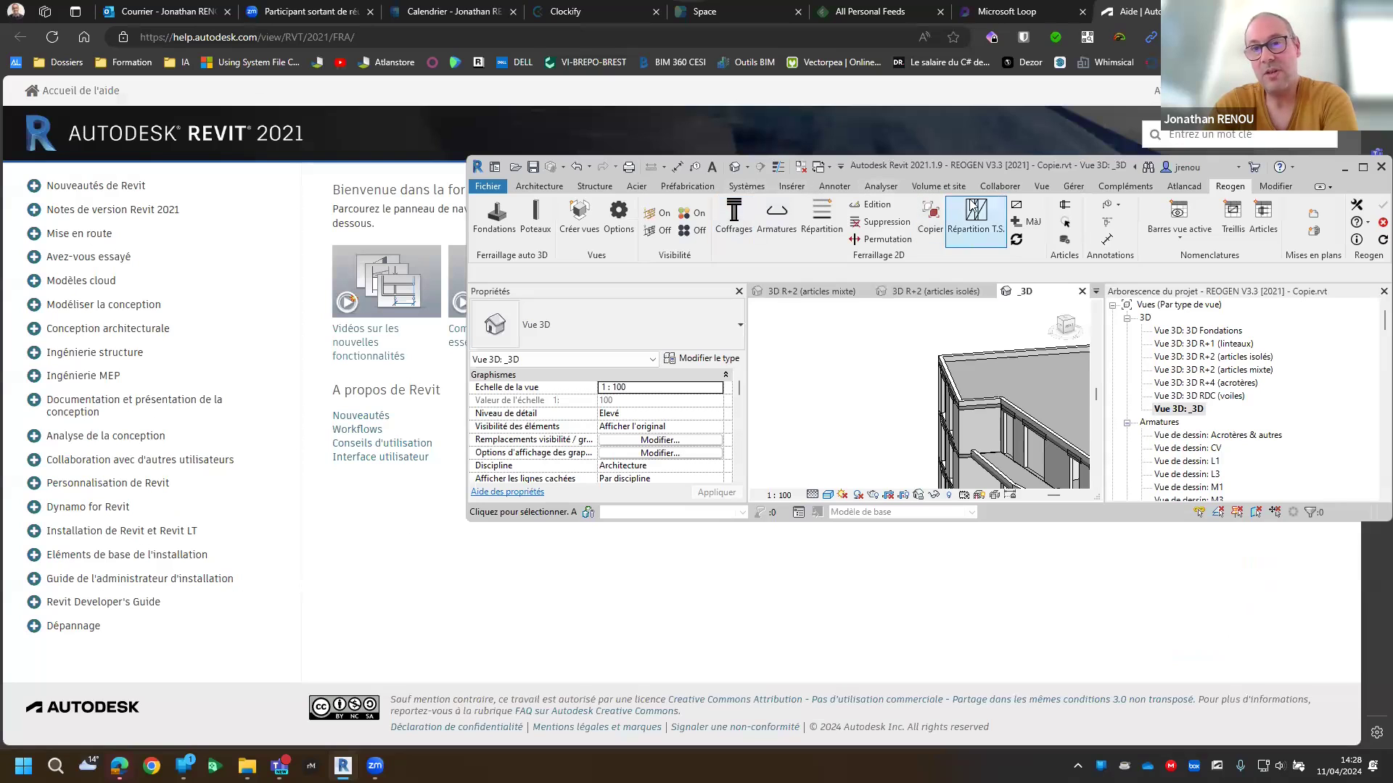
Add the Fondations category to the reogen_item shared project parameter
{"action": "left_click", "coordinate": [1072, 187]}
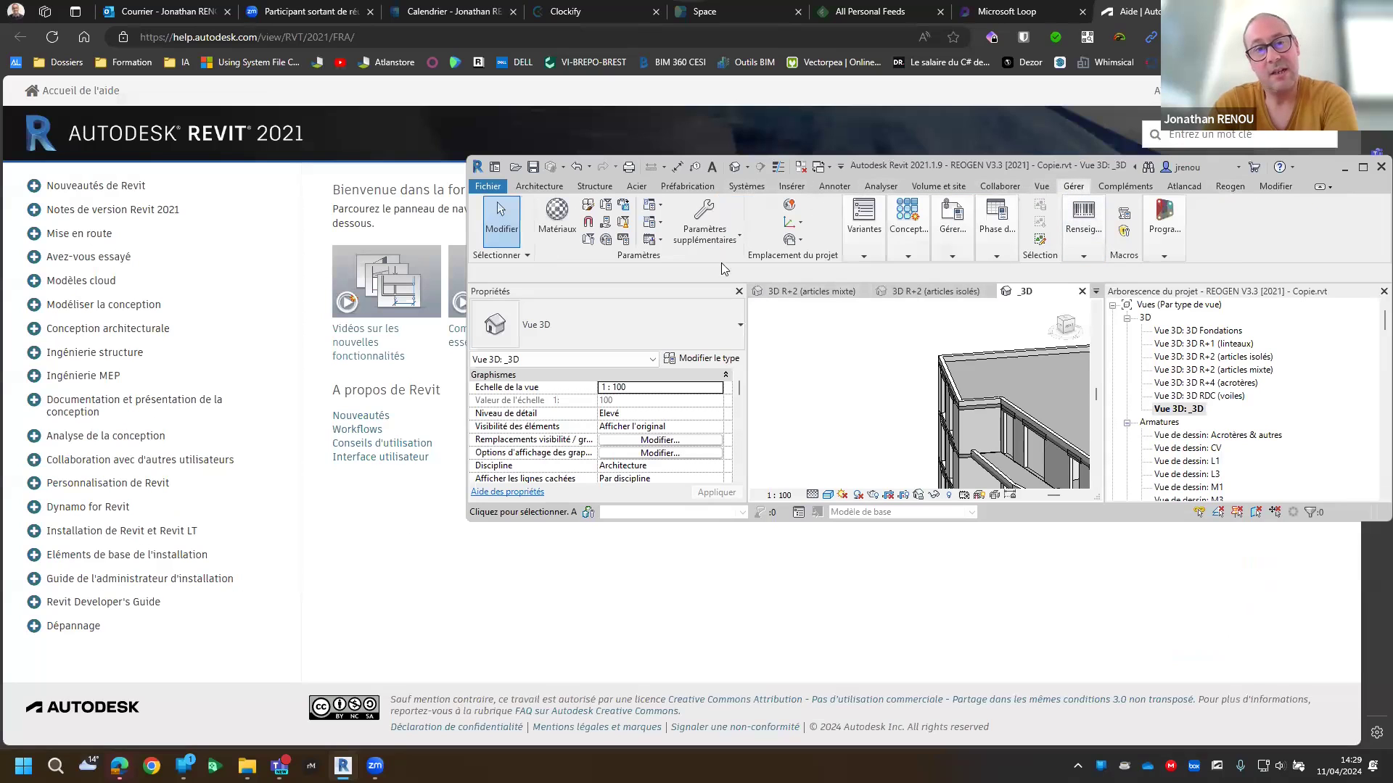
{"action": "left_click", "coordinate": [604, 206]}
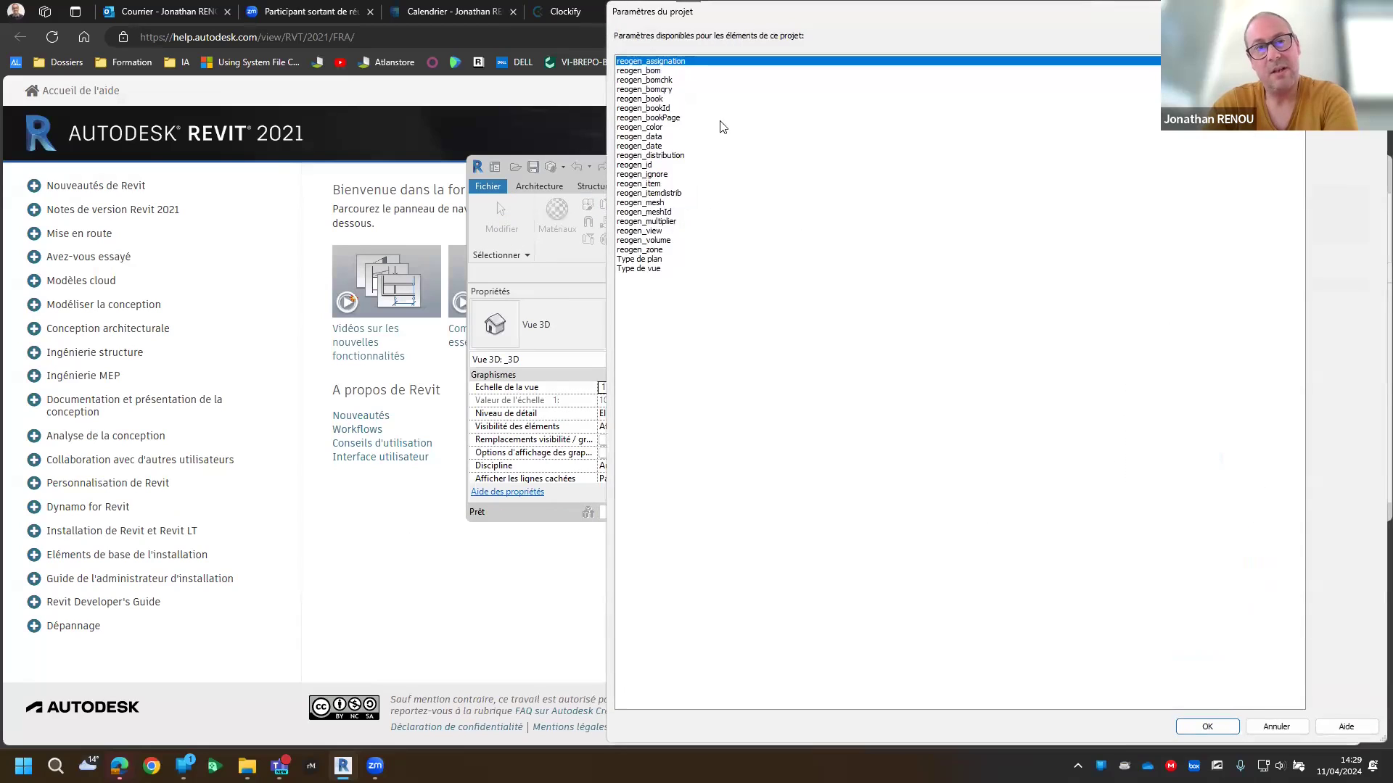
{"action": "left_click", "coordinate": [643, 184]}
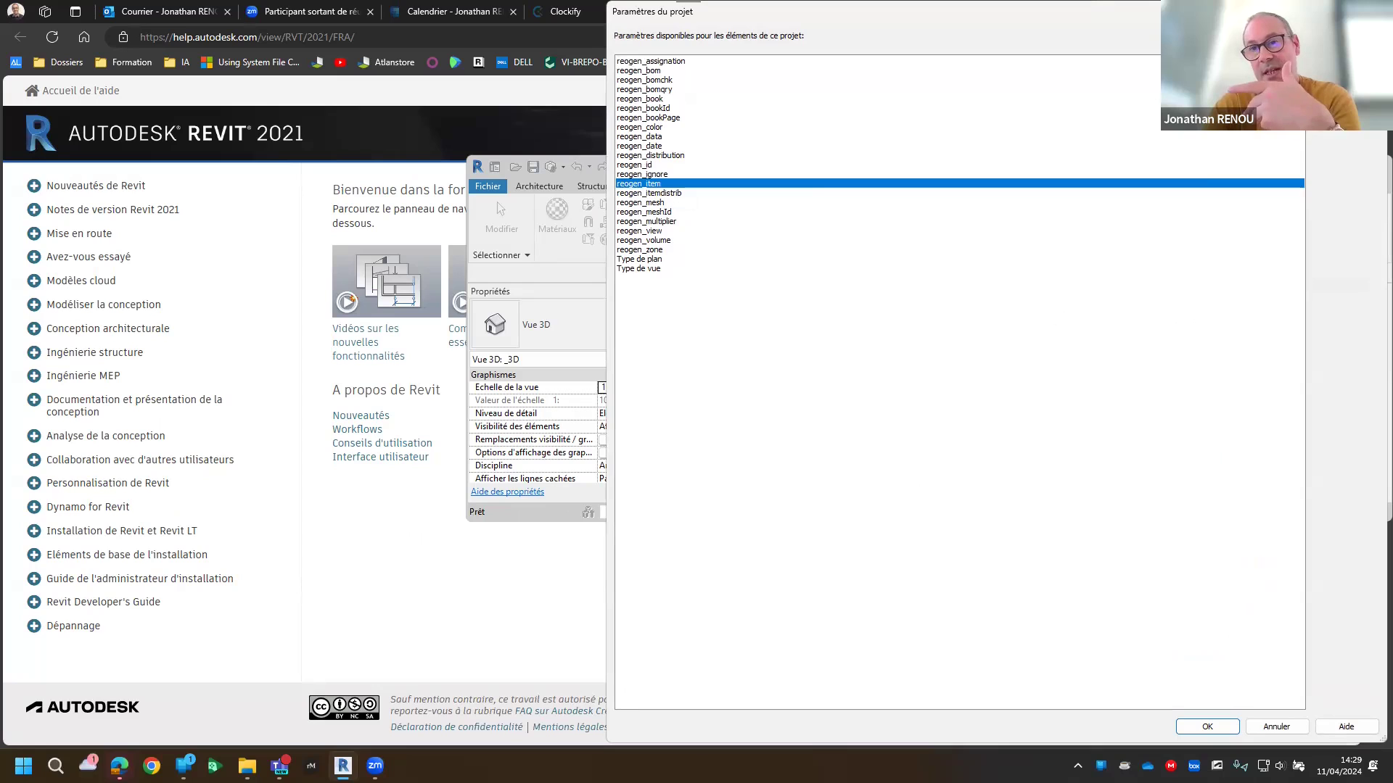
{"action": "left_click", "coordinate": [1347, 84]}
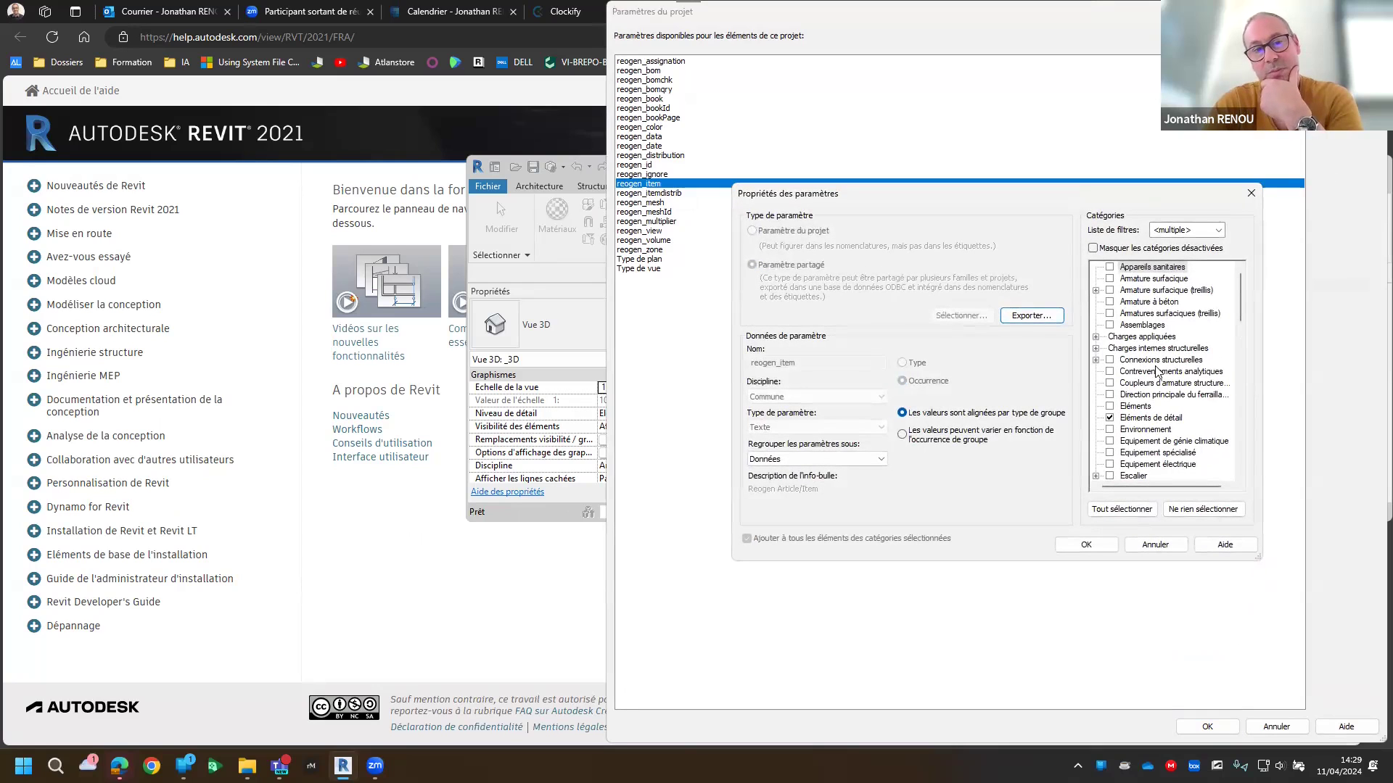
{"action": "left_click", "coordinate": [1099, 249]}
{"action": "left_click", "coordinate": [1099, 249]}
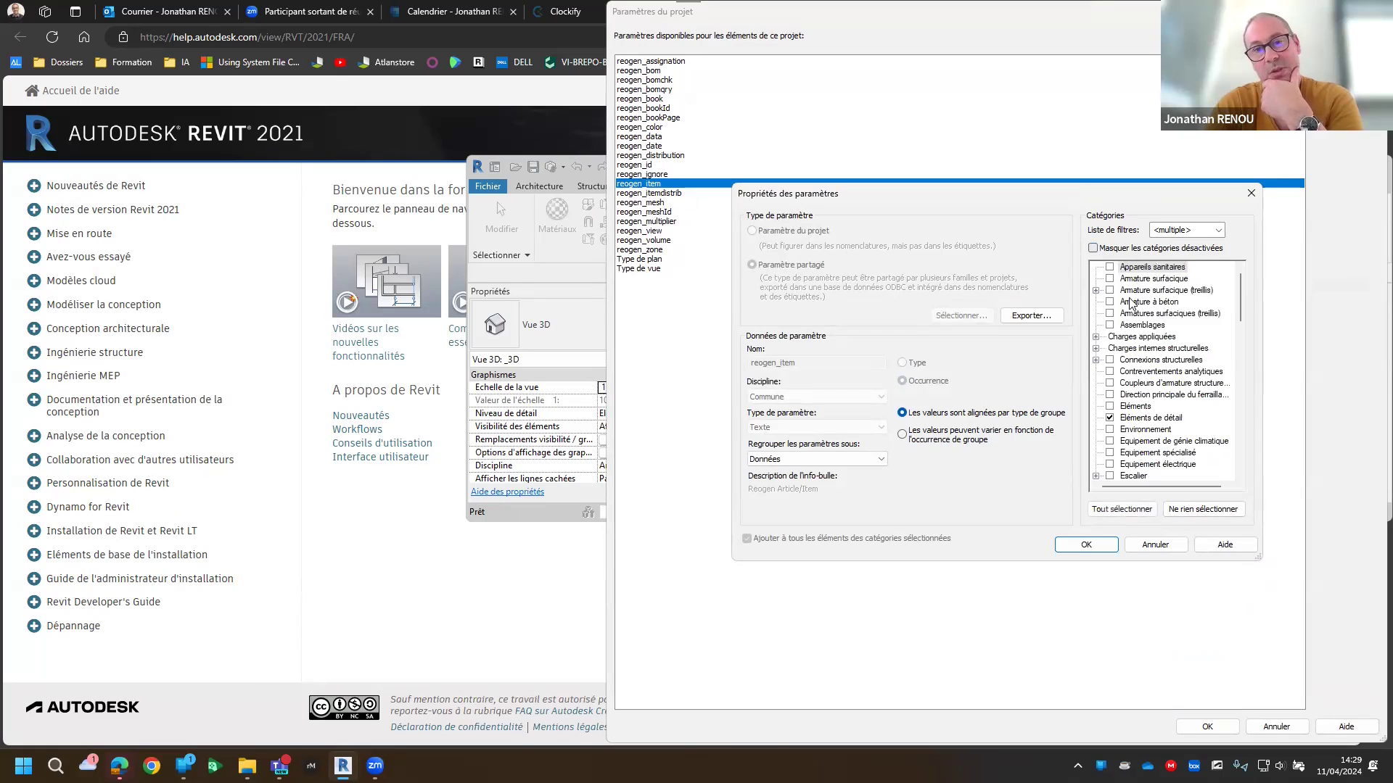
{"action": "key", "text": "f"}
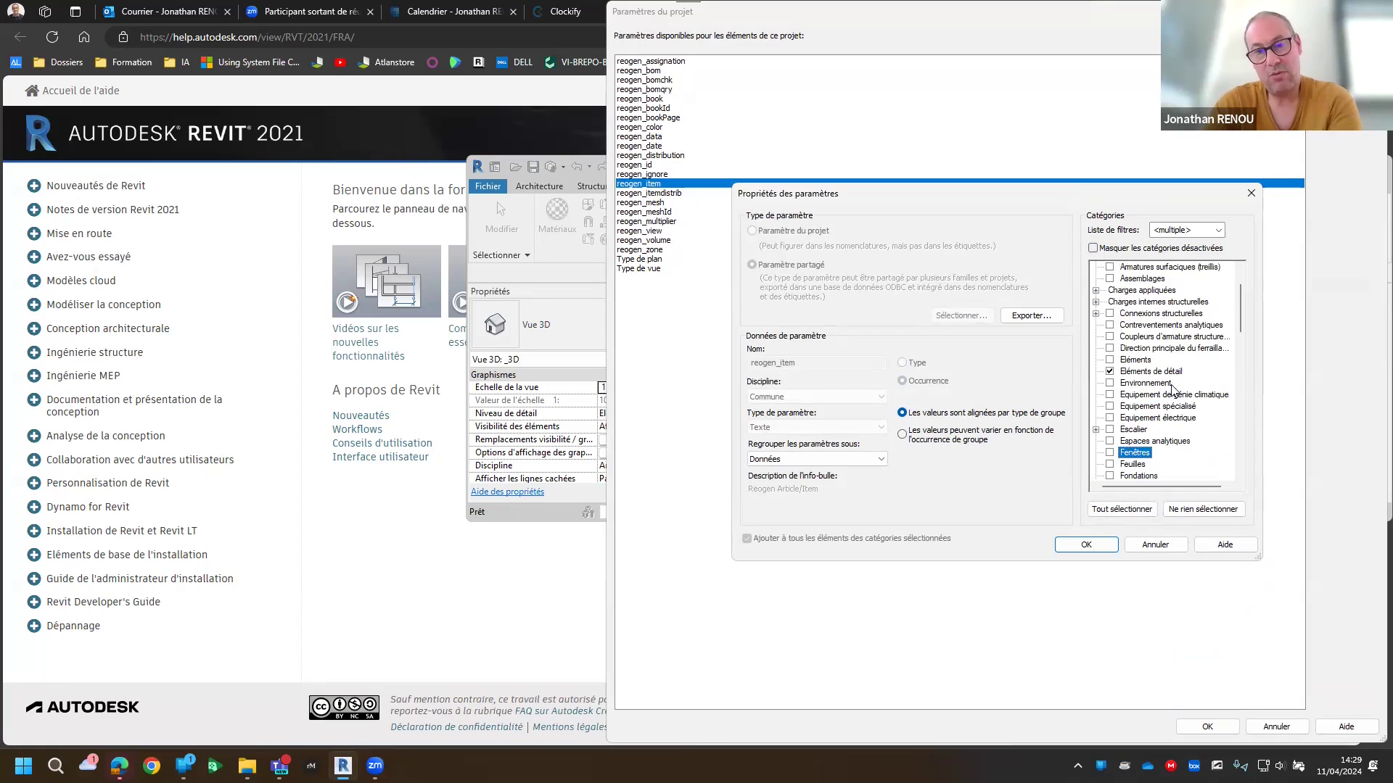
{"action": "scroll", "coordinate": [1174, 389], "scroll_direction": "down", "scroll_amount": 1}
{"action": "left_click", "coordinate": [1111, 453]}
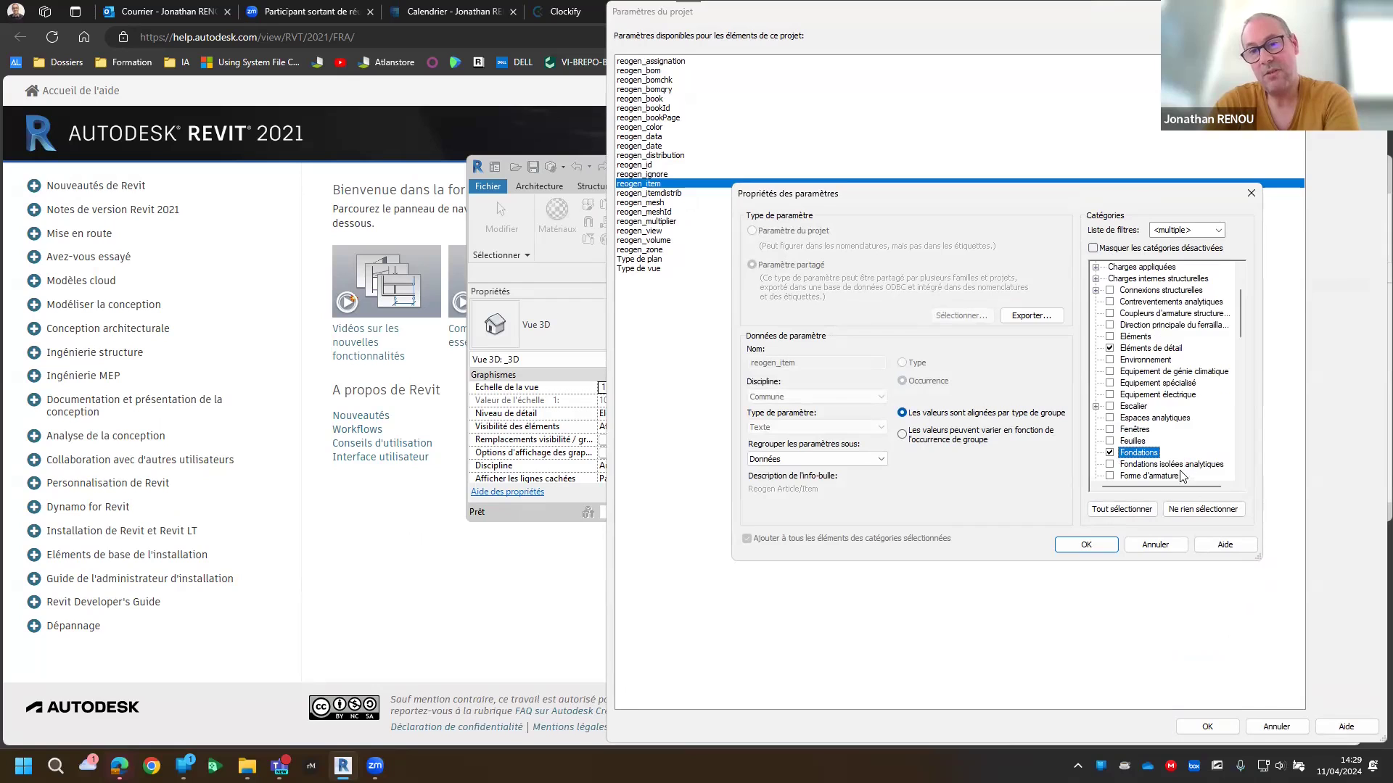
{"action": "left_click", "coordinate": [1081, 552]}
{"action": "left_click", "coordinate": [1192, 726]}
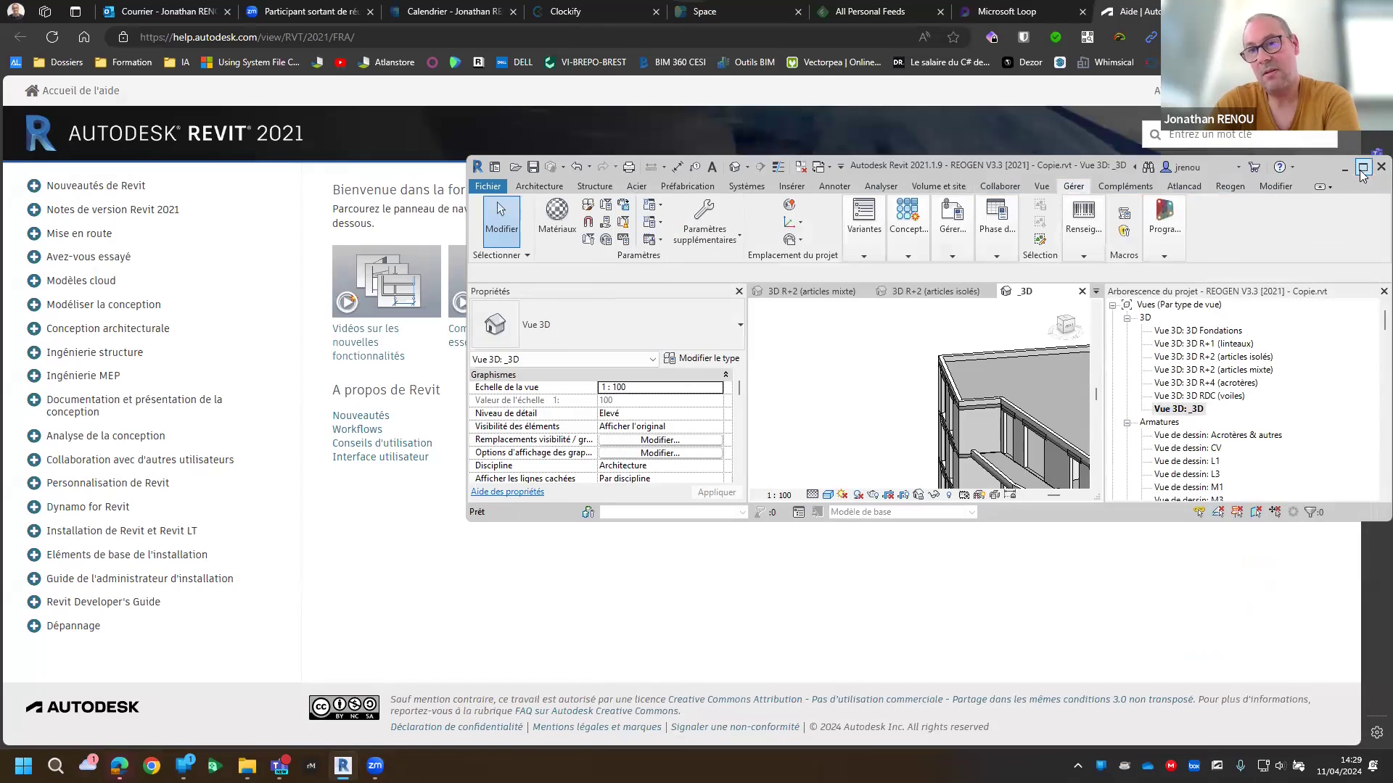
Start a REOGEN article assignment in the full-size window on the strip footing along the building's near edge and all similar ones
{"action": "left_click", "coordinate": [1362, 168]}
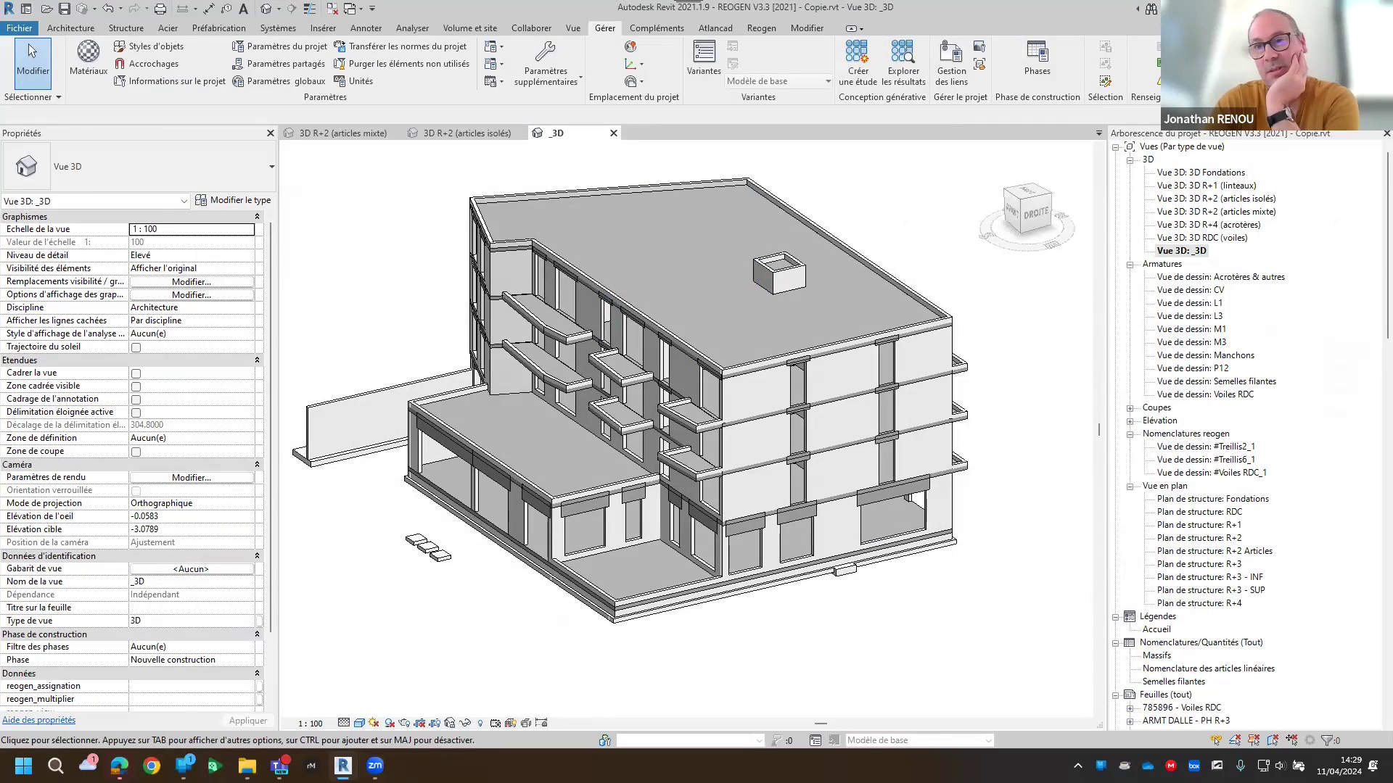
{"action": "left_click", "coordinate": [1362, 8]}
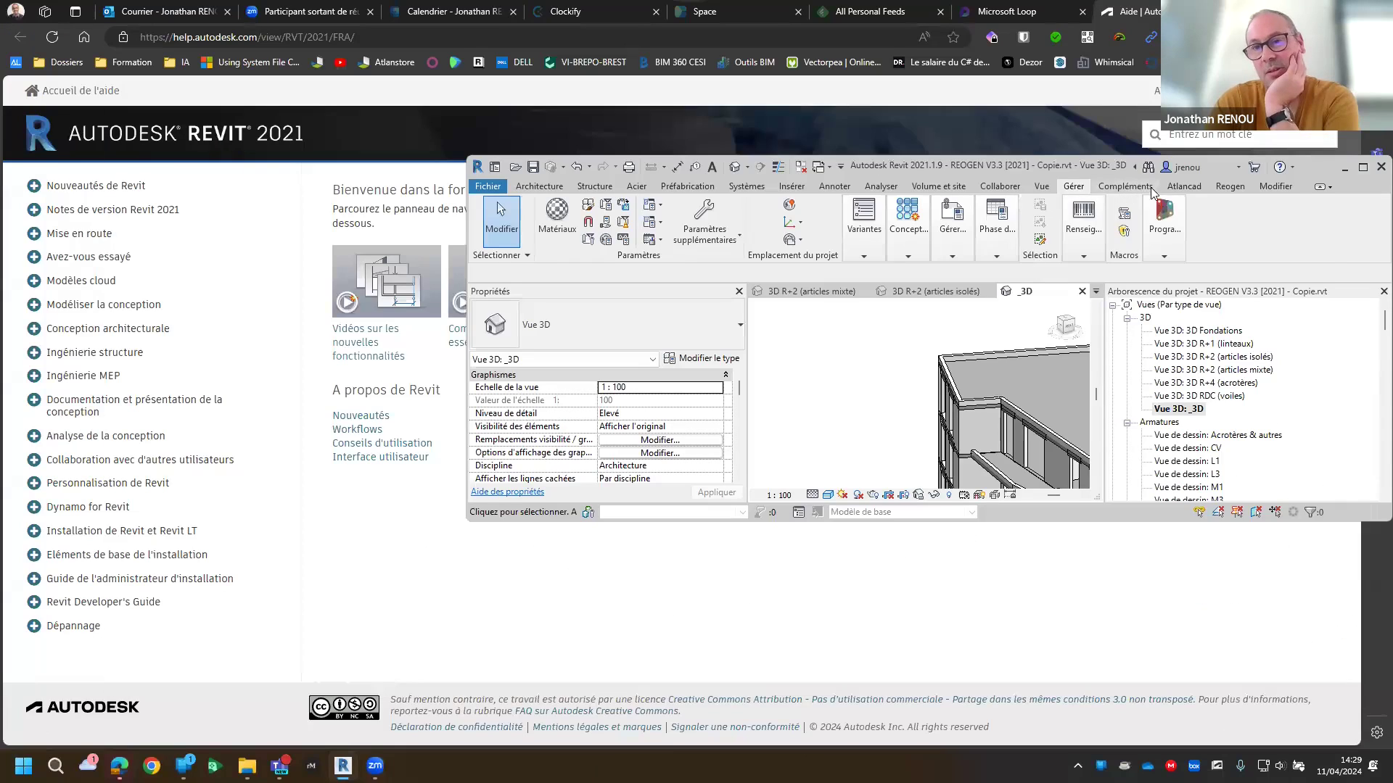
{"action": "left_click", "coordinate": [1229, 186]}
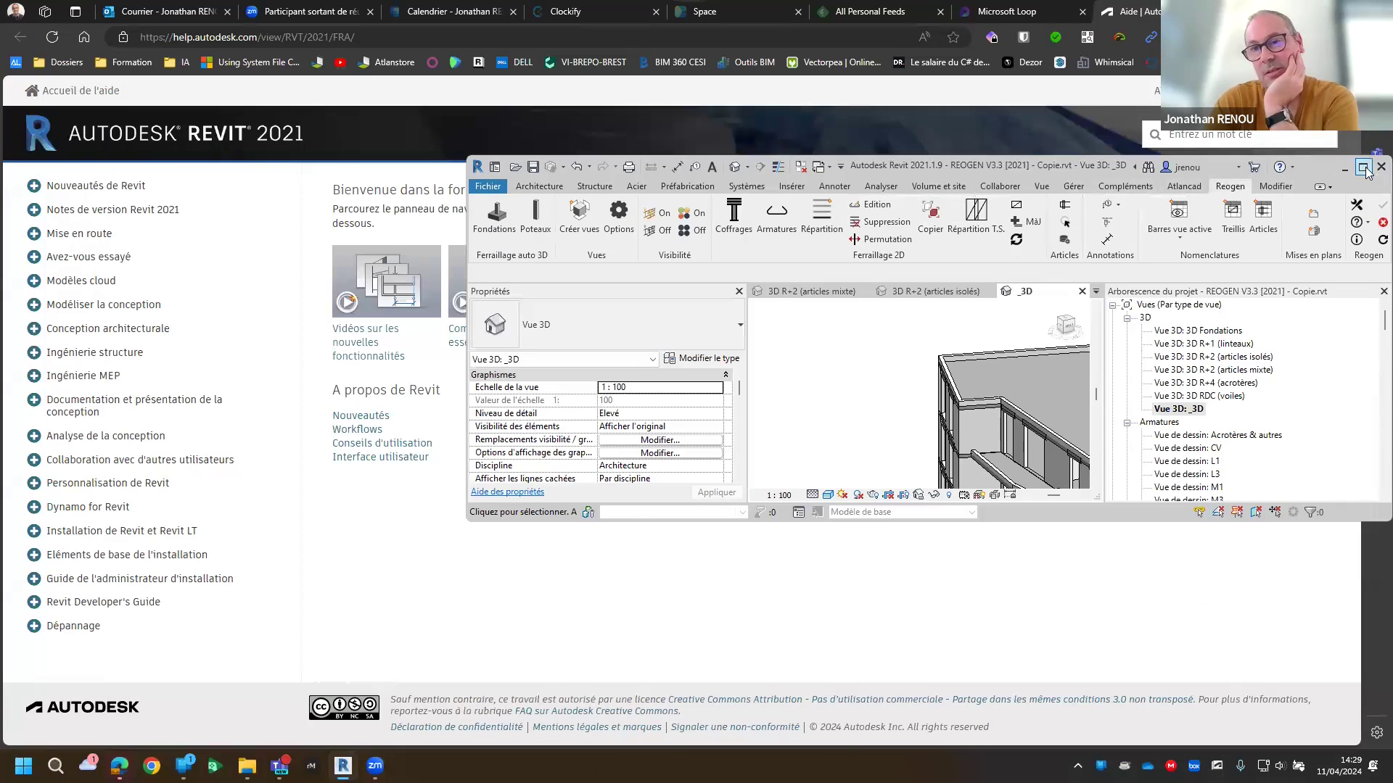
{"action": "left_click", "coordinate": [1362, 167]}
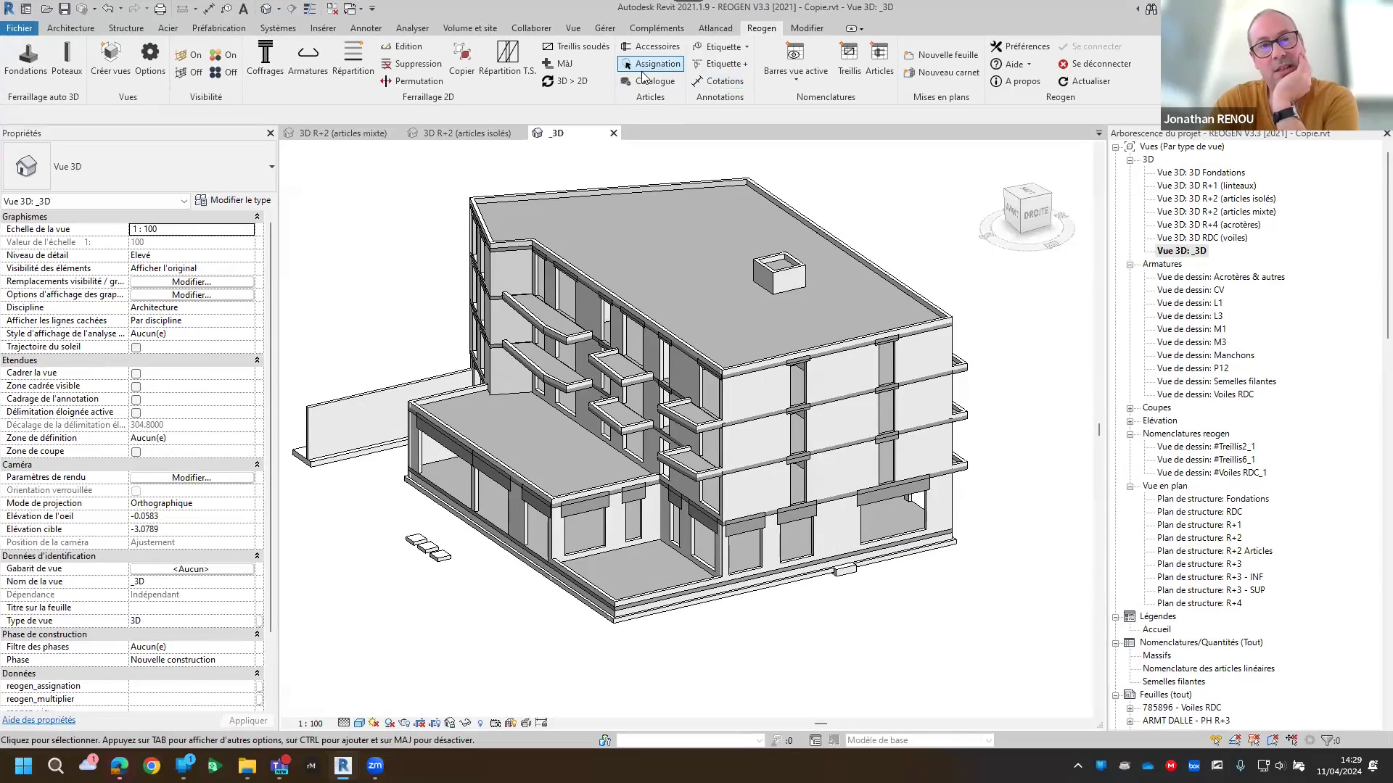
{"action": "left_click", "coordinate": [642, 65]}
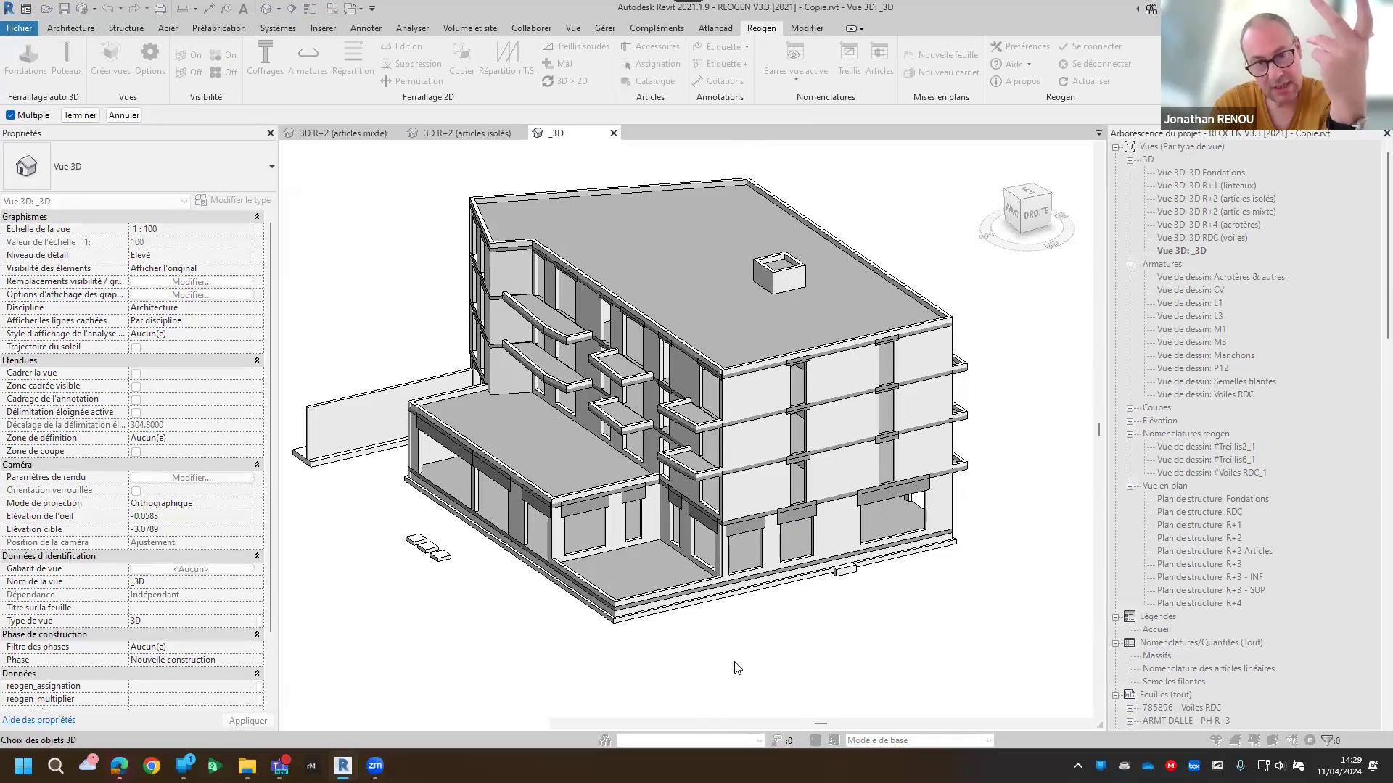
{"action": "left_click", "coordinate": [754, 601]}
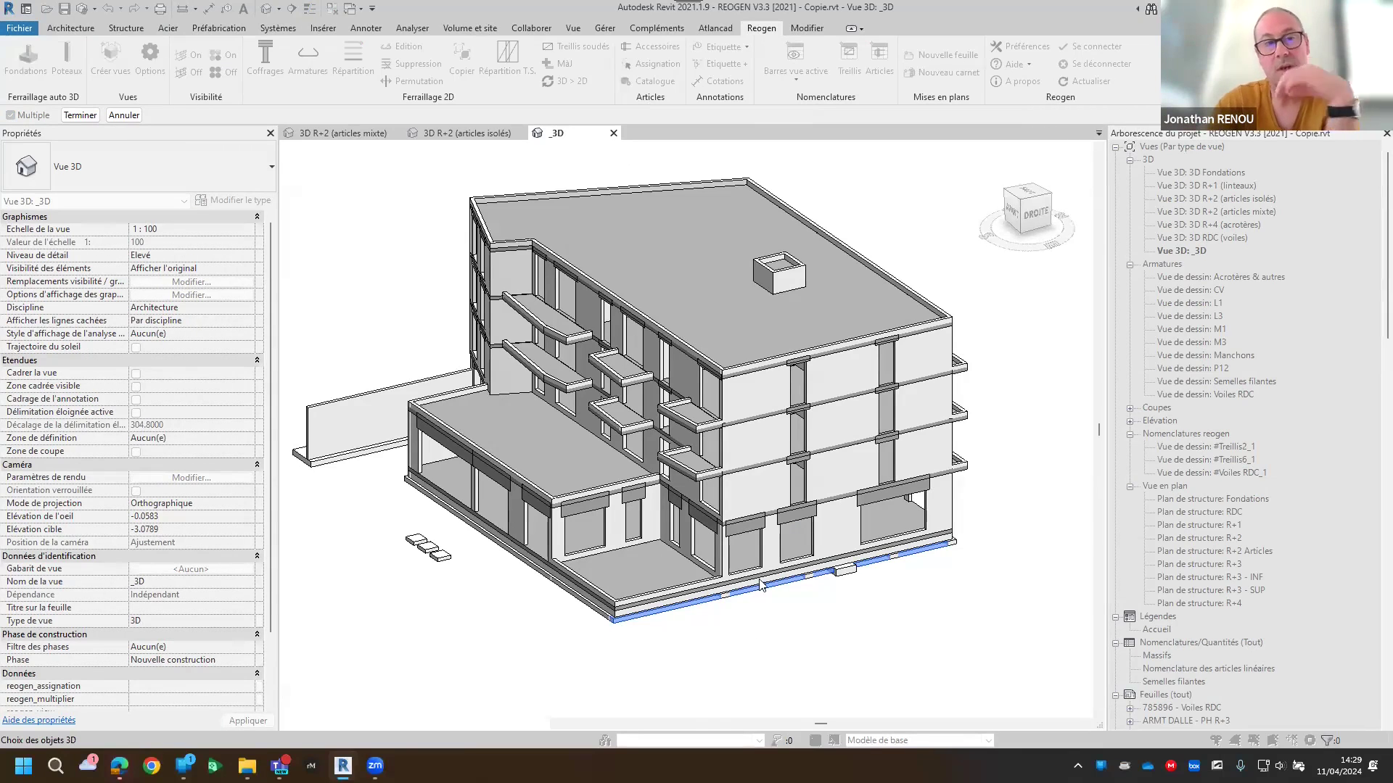
{"action": "left_click", "coordinate": [79, 116]}
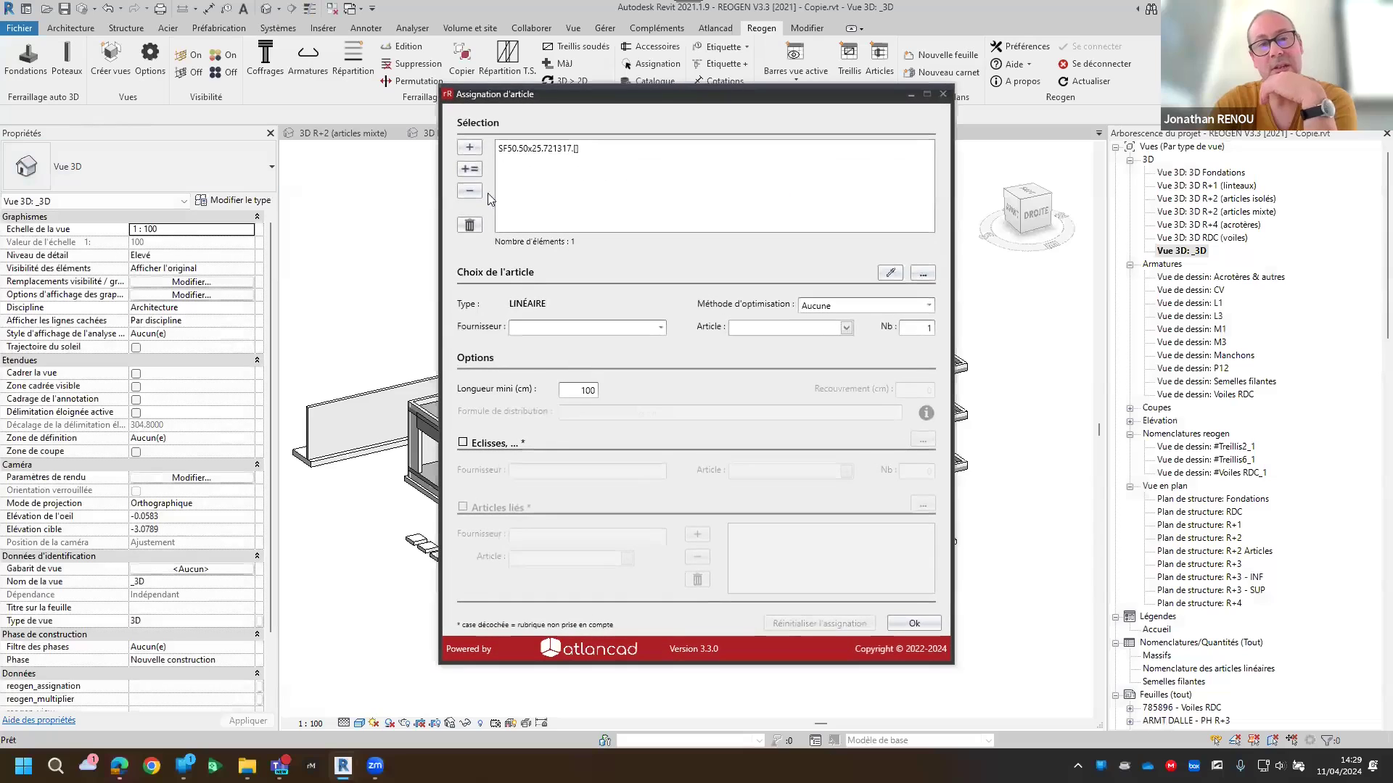
{"action": "left_click", "coordinate": [470, 171]}
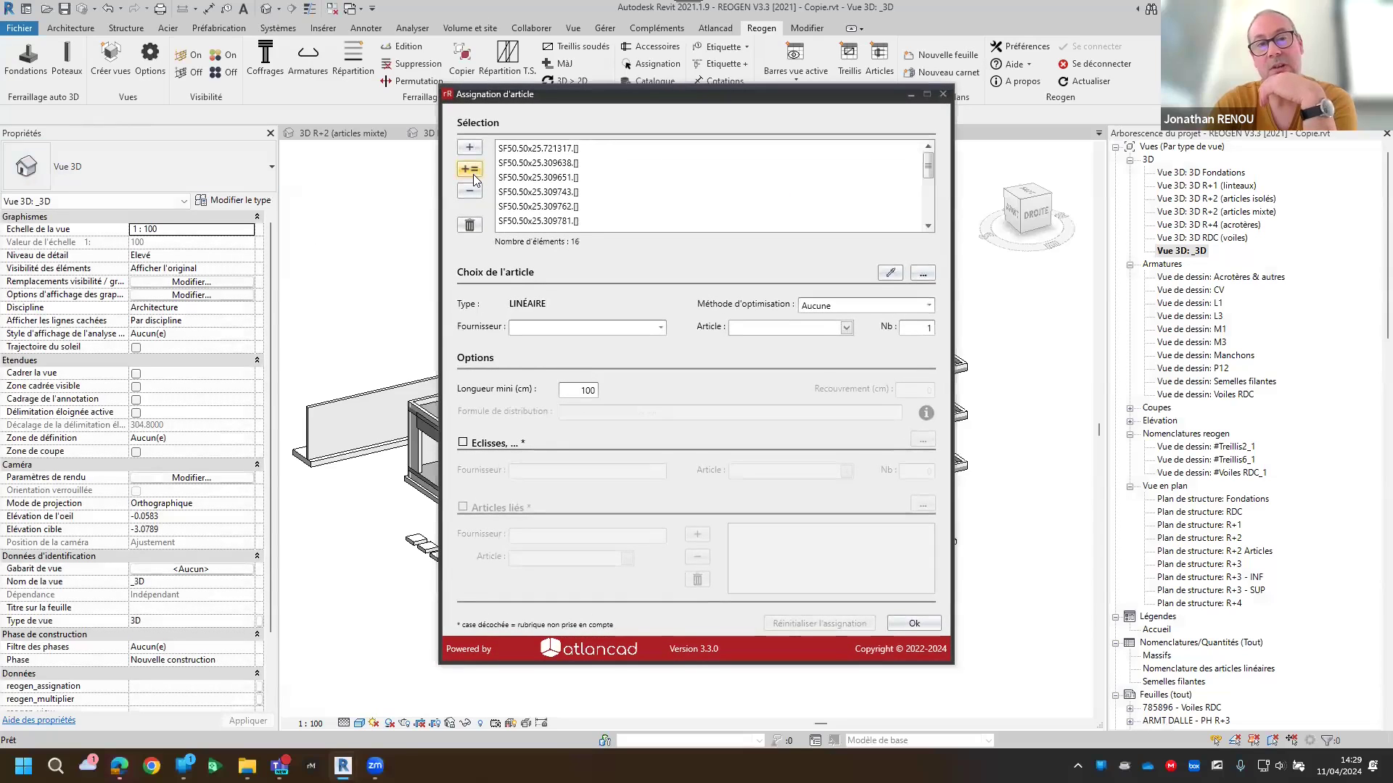
Assign REOGEN article SF3x8 to the selected strip footings with the Réutilisation de la chute method and a 50 cm overlap
{"action": "left_click", "coordinate": [850, 310]}
{"action": "left_click", "coordinate": [838, 338]}
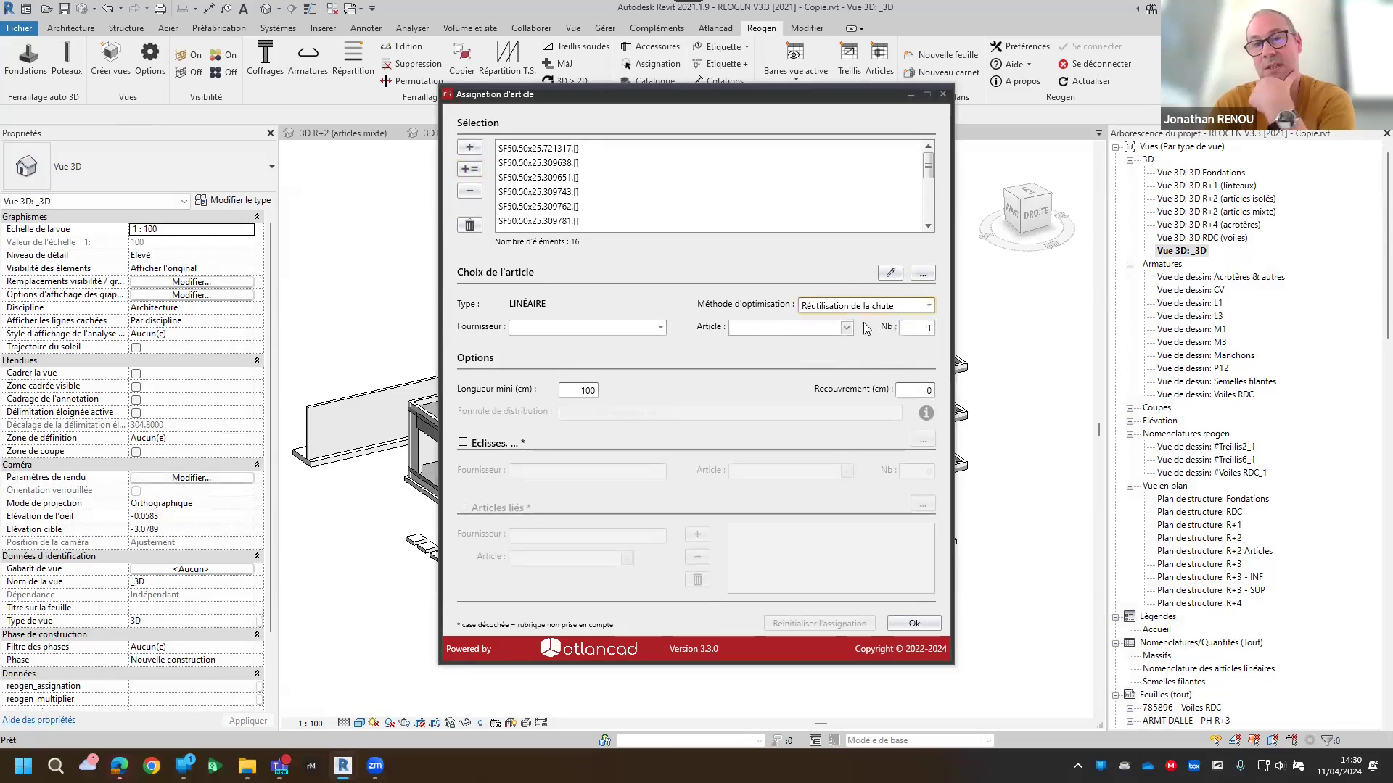
{"action": "left_click", "coordinate": [616, 328]}
{"action": "left_click", "coordinate": [652, 342]}
{"action": "left_click", "coordinate": [754, 330]}
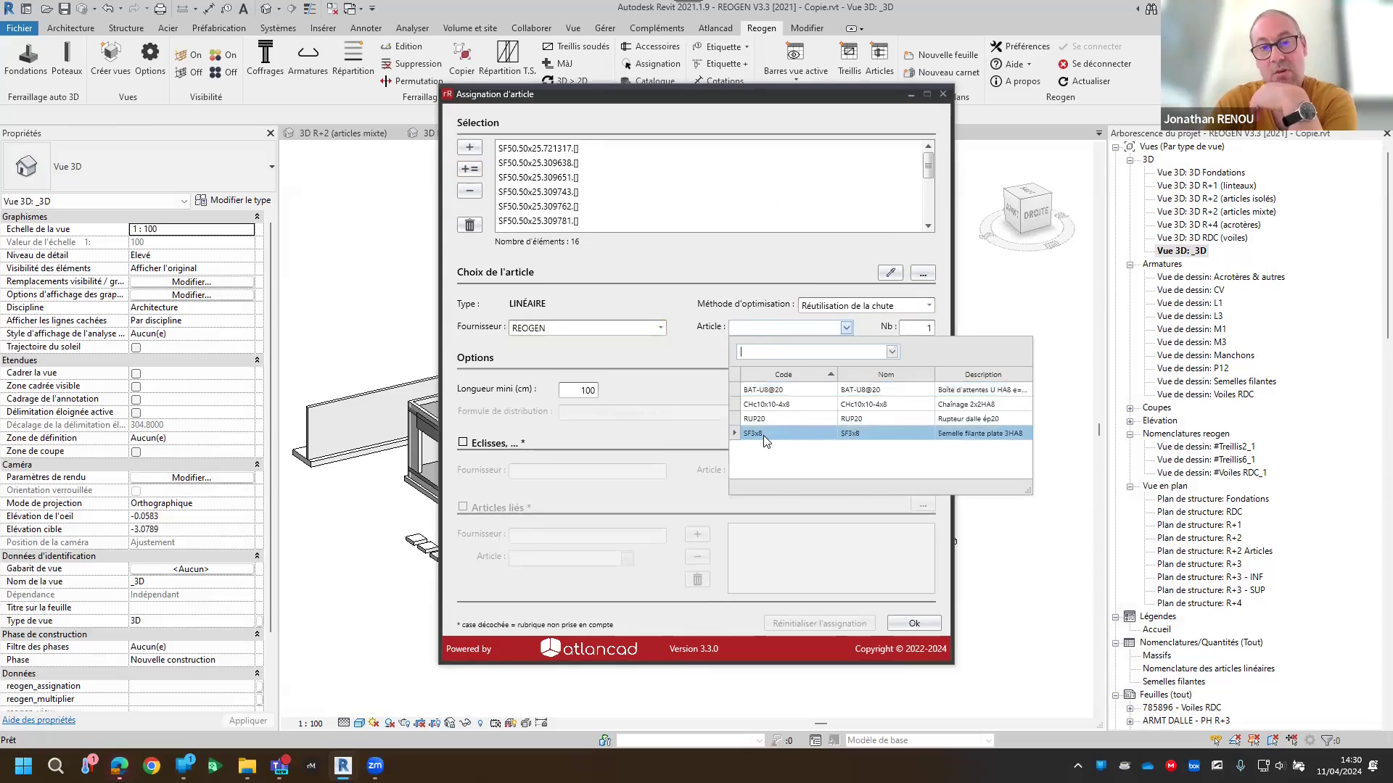
{"action": "left_click", "coordinate": [763, 434]}
{"action": "double_click", "coordinate": [915, 392]}
{"action": "type", "text": "50"}
{"action": "left_click", "coordinate": [926, 622]}
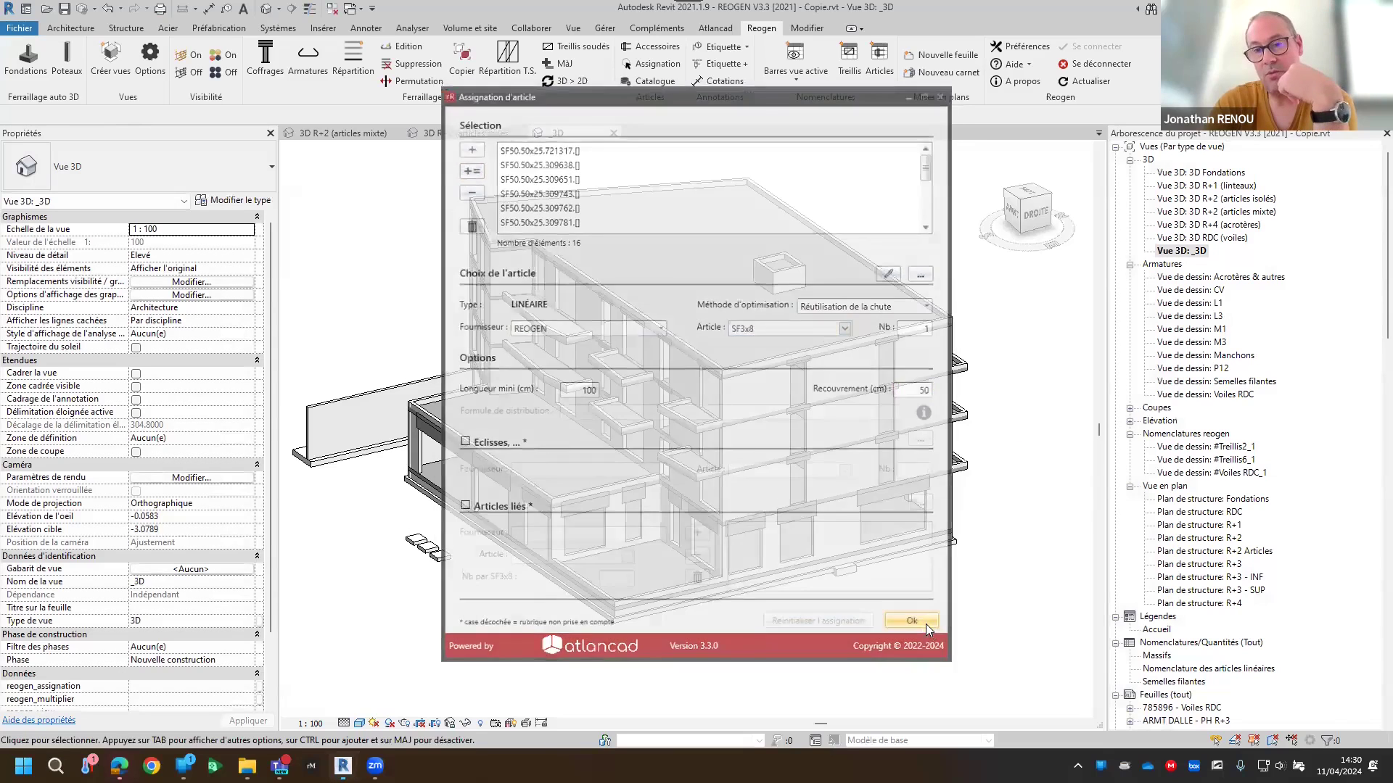
Review the article schedule's Tous les champs and Situation de pose par zone tables, and check the isolated footing article in the catalogue
{"action": "left_click", "coordinate": [883, 70]}
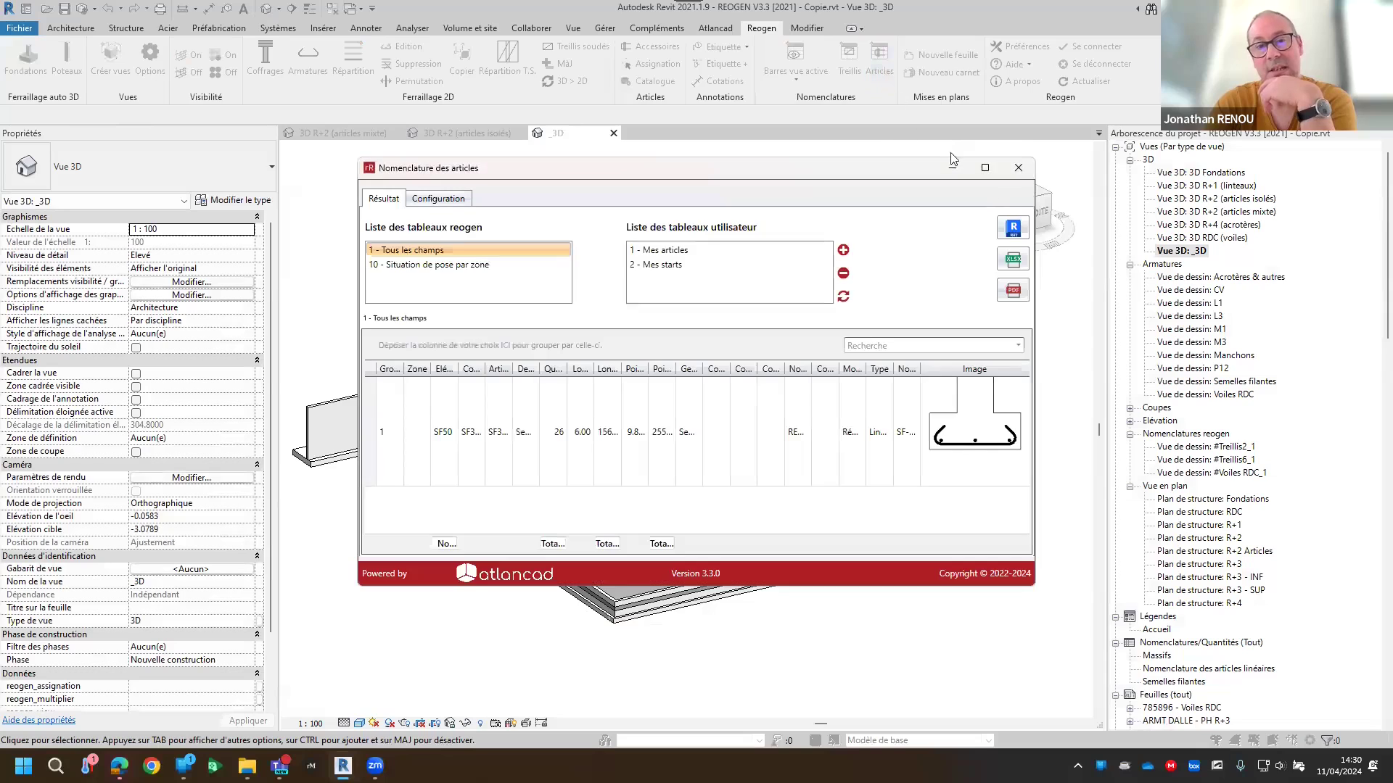
{"action": "left_click", "coordinate": [1014, 171]}
{"action": "left_click", "coordinate": [439, 270]}
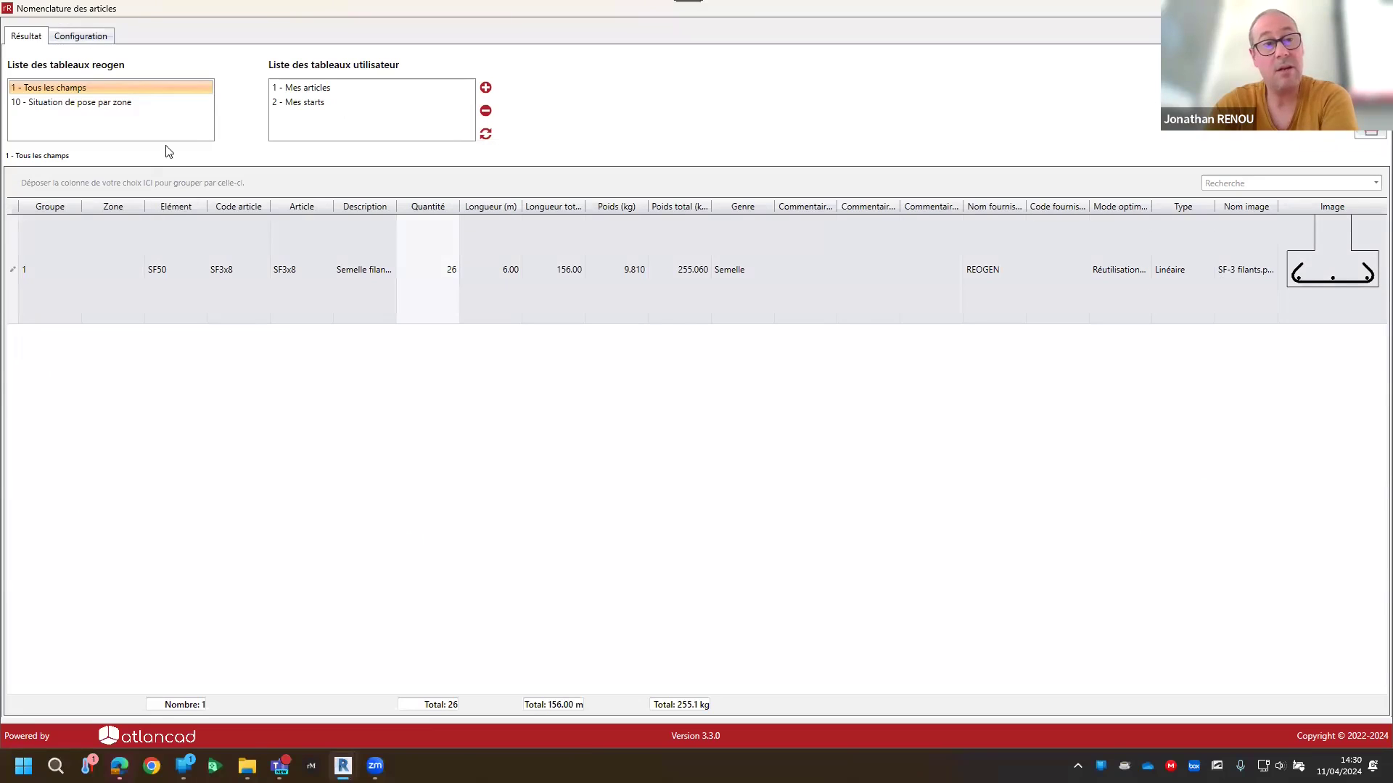
{"action": "key", "text": "Down"}
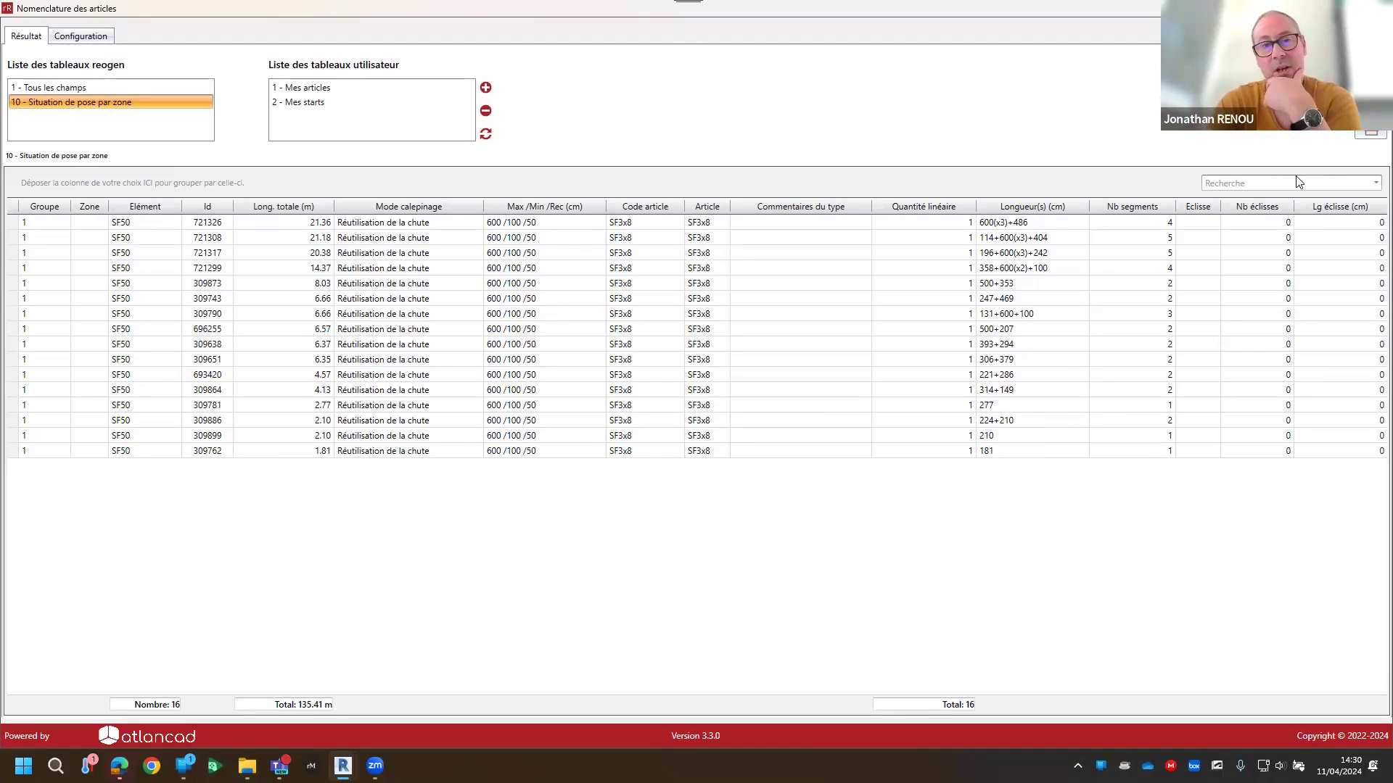
{"action": "key", "text": "Escape"}
{"action": "left_click", "coordinate": [653, 86]}
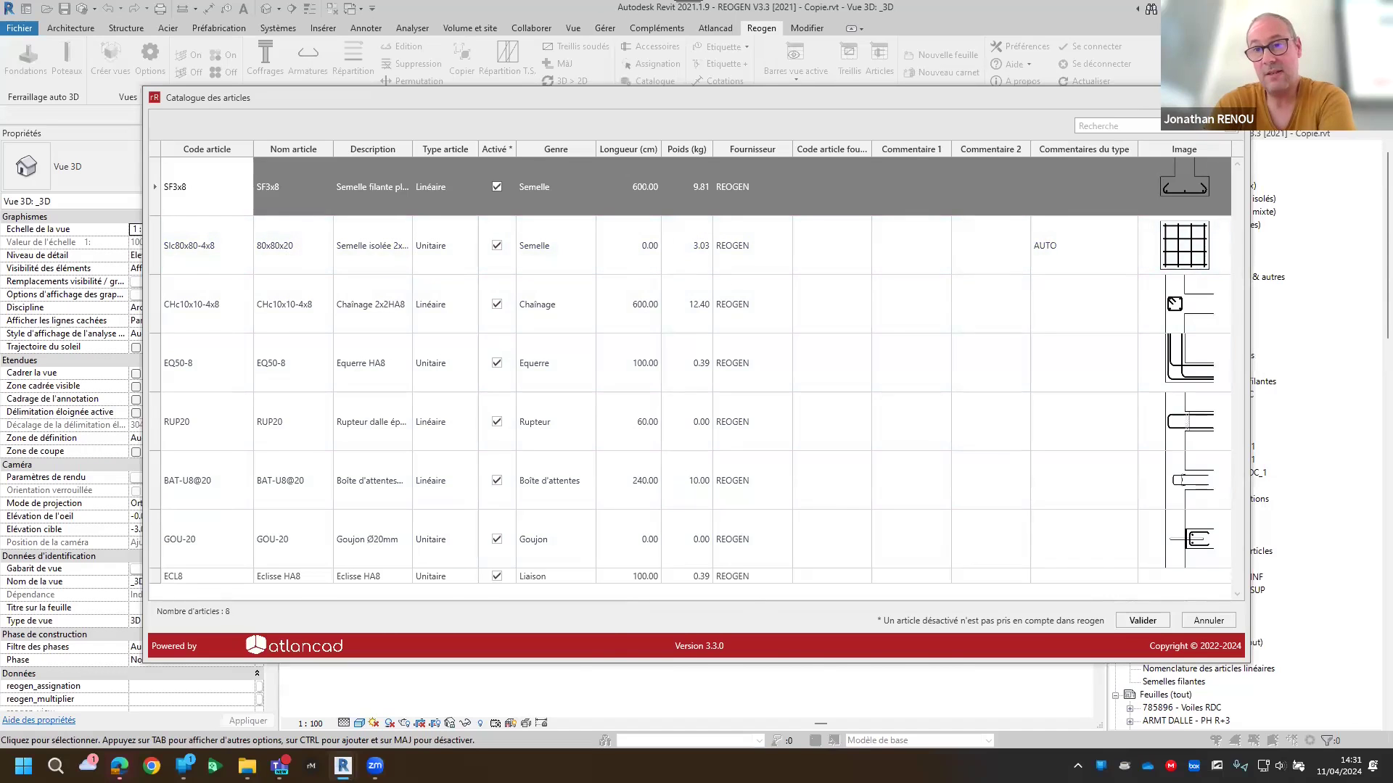
{"action": "left_click", "coordinate": [1236, 97]}
Set Commentaires du type to AUTO for the 80x80x20 type of the three isolated footings beside the building
{"action": "scroll", "coordinate": [380, 525], "scroll_direction": "up", "scroll_amount": 3}
{"action": "left_click_drag", "start_coordinate": [380, 526], "coordinate": [549, 634]}
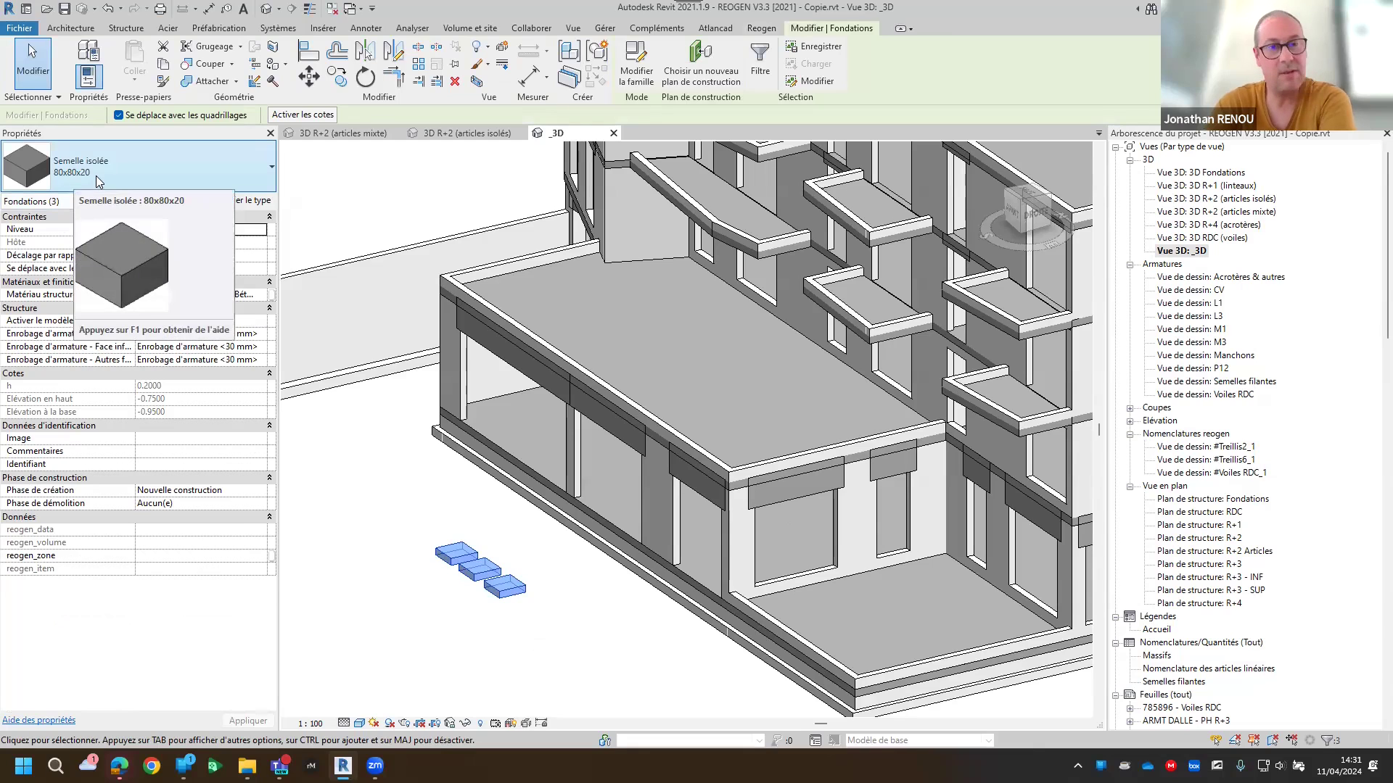
{"action": "left_click", "coordinate": [229, 202]}
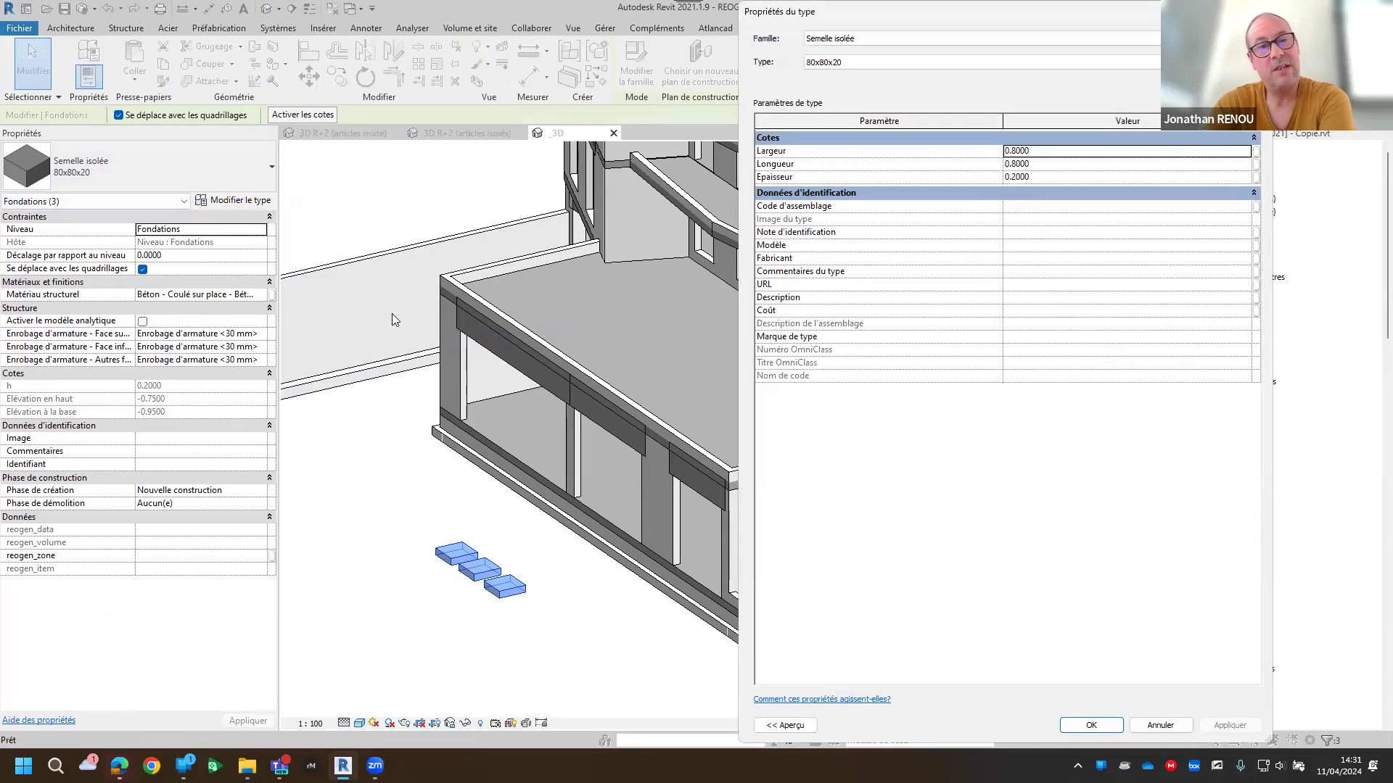
{"action": "left_click", "coordinate": [1020, 269]}
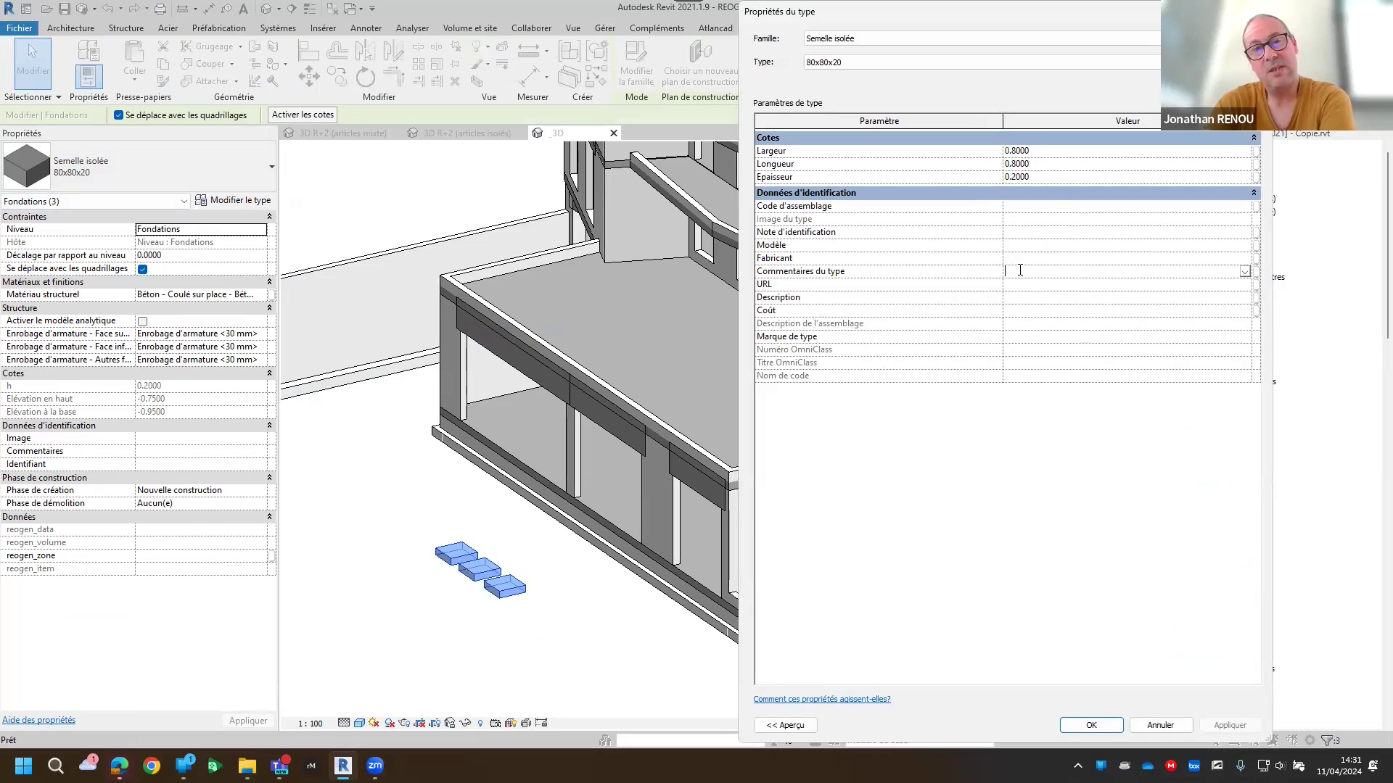
{"action": "type", "text": "AUTO"}
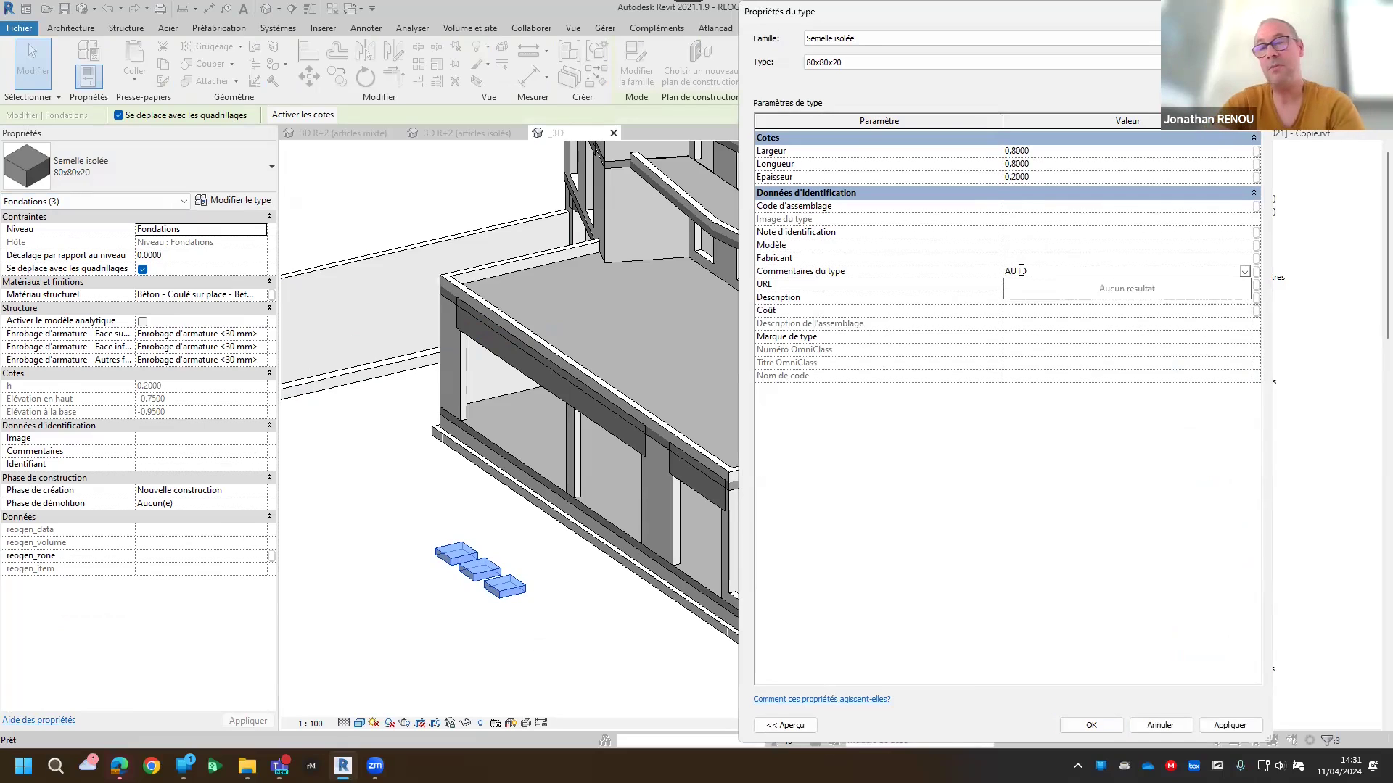
{"action": "left_click", "coordinate": [1075, 441]}
{"action": "left_click", "coordinate": [1072, 729]}
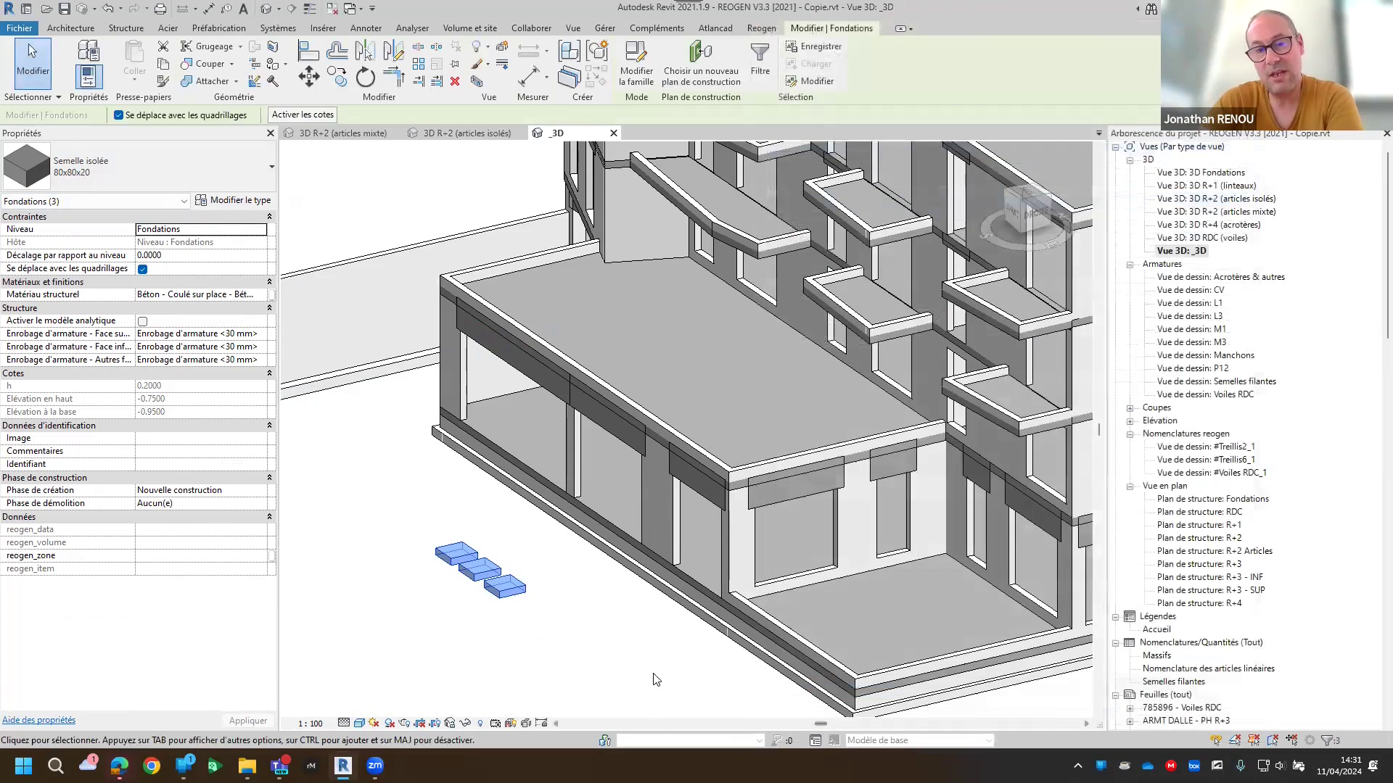
{"action": "key", "text": "Escape"}
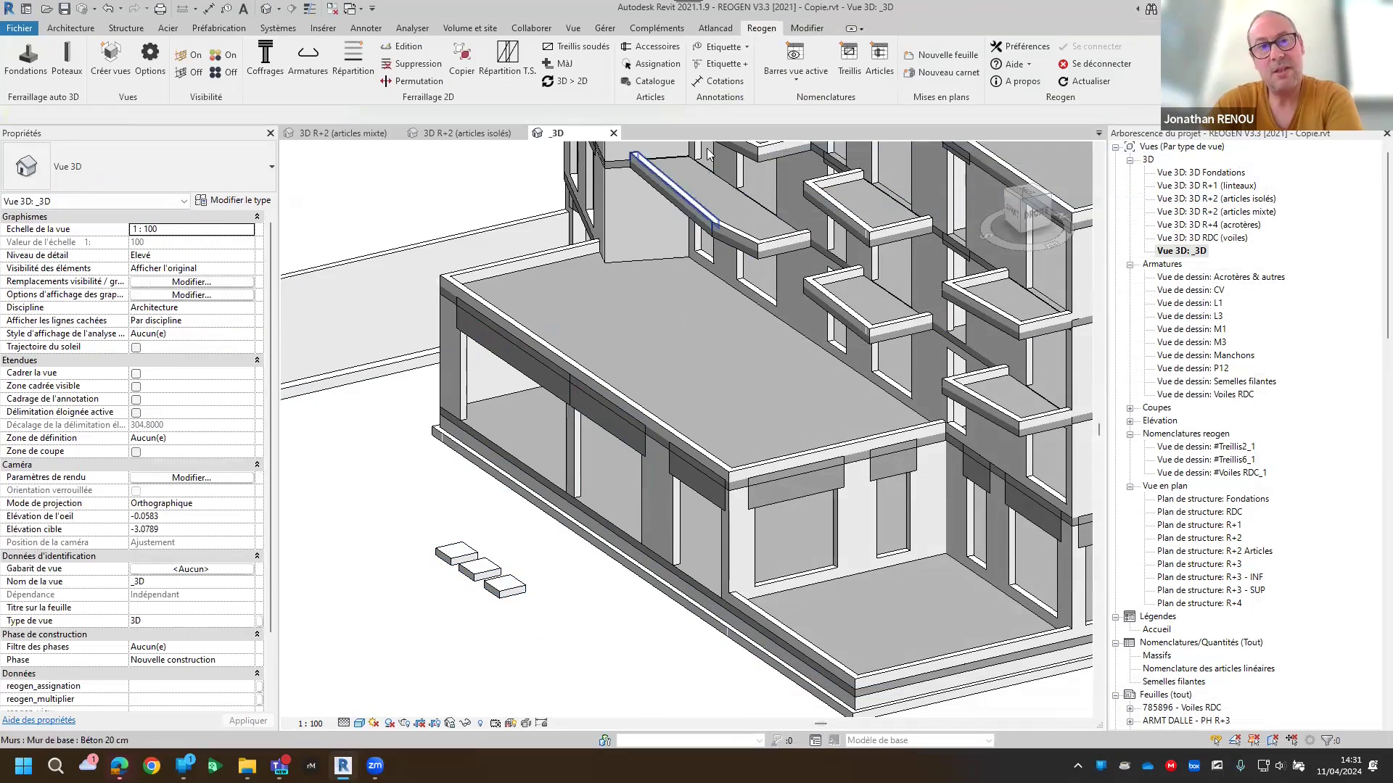
Check the isolated footing row in the full-screen article schedule and return to the whole building in the 3D view
{"action": "left_click", "coordinate": [889, 74]}
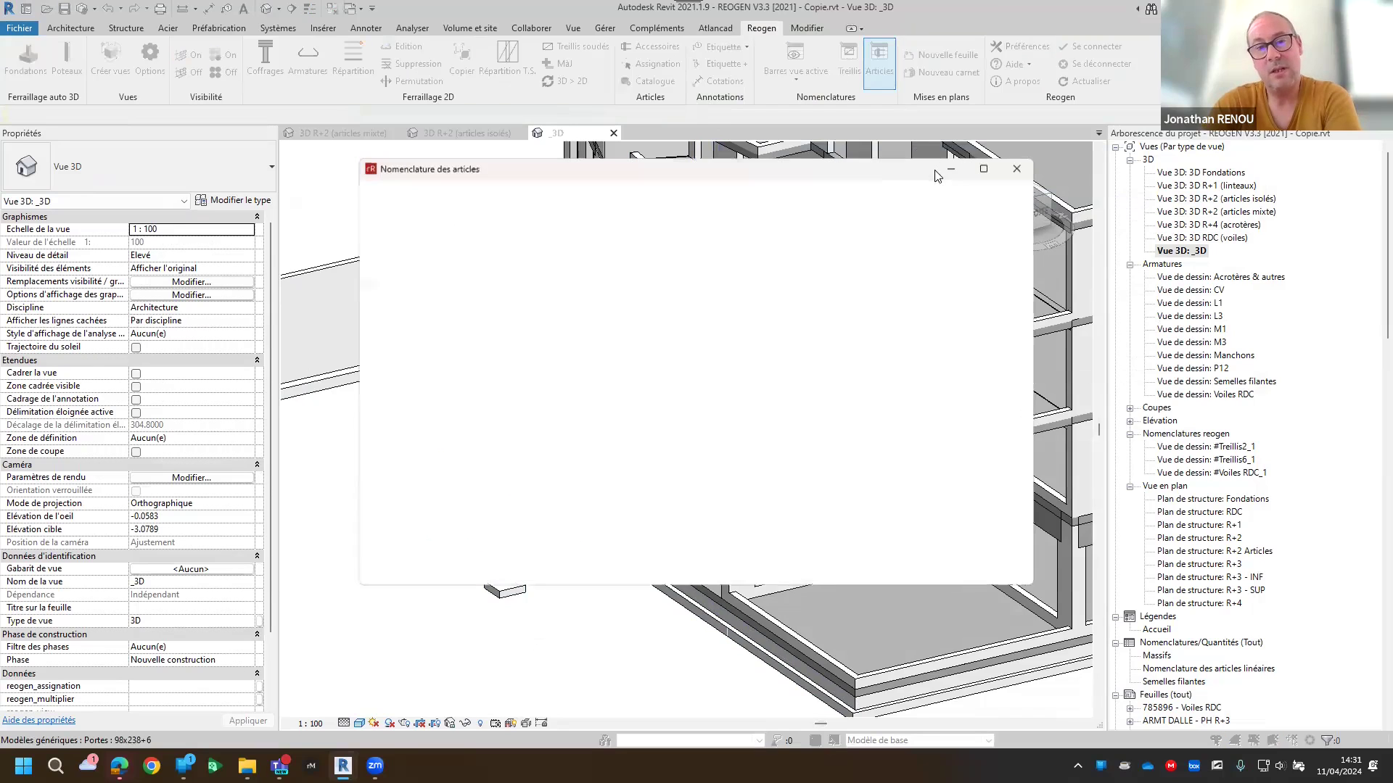
{"action": "left_click", "coordinate": [985, 168]}
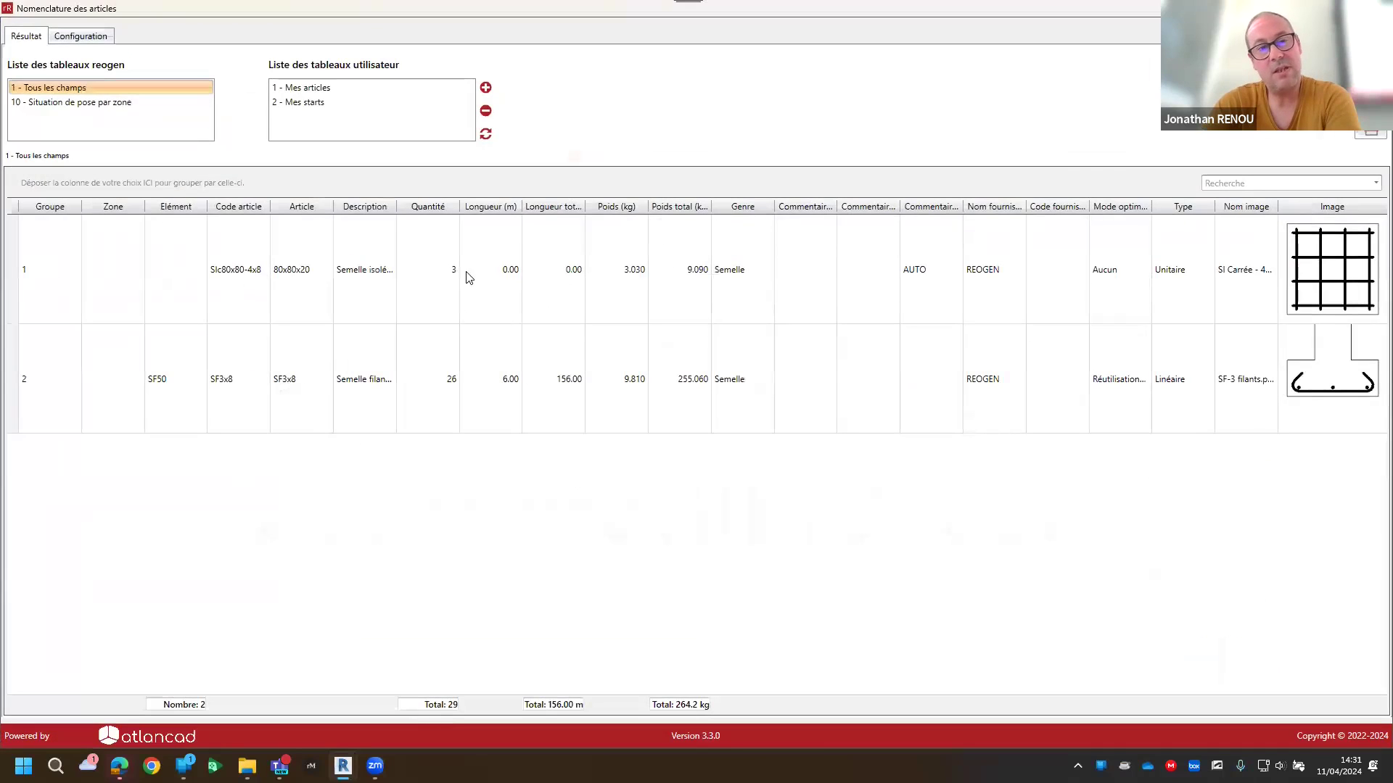
{"action": "left_click", "coordinate": [467, 280]}
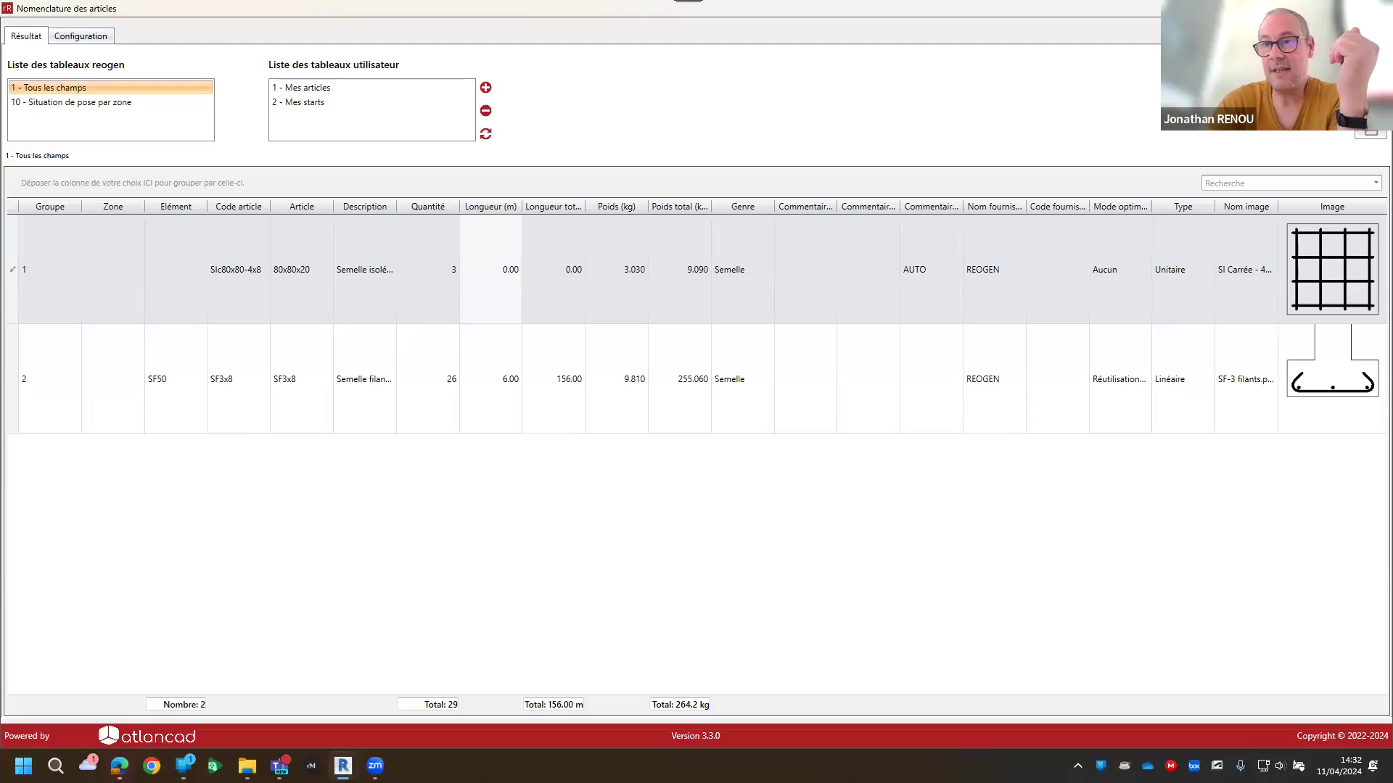
{"action": "left_click", "coordinate": [1376, 9]}
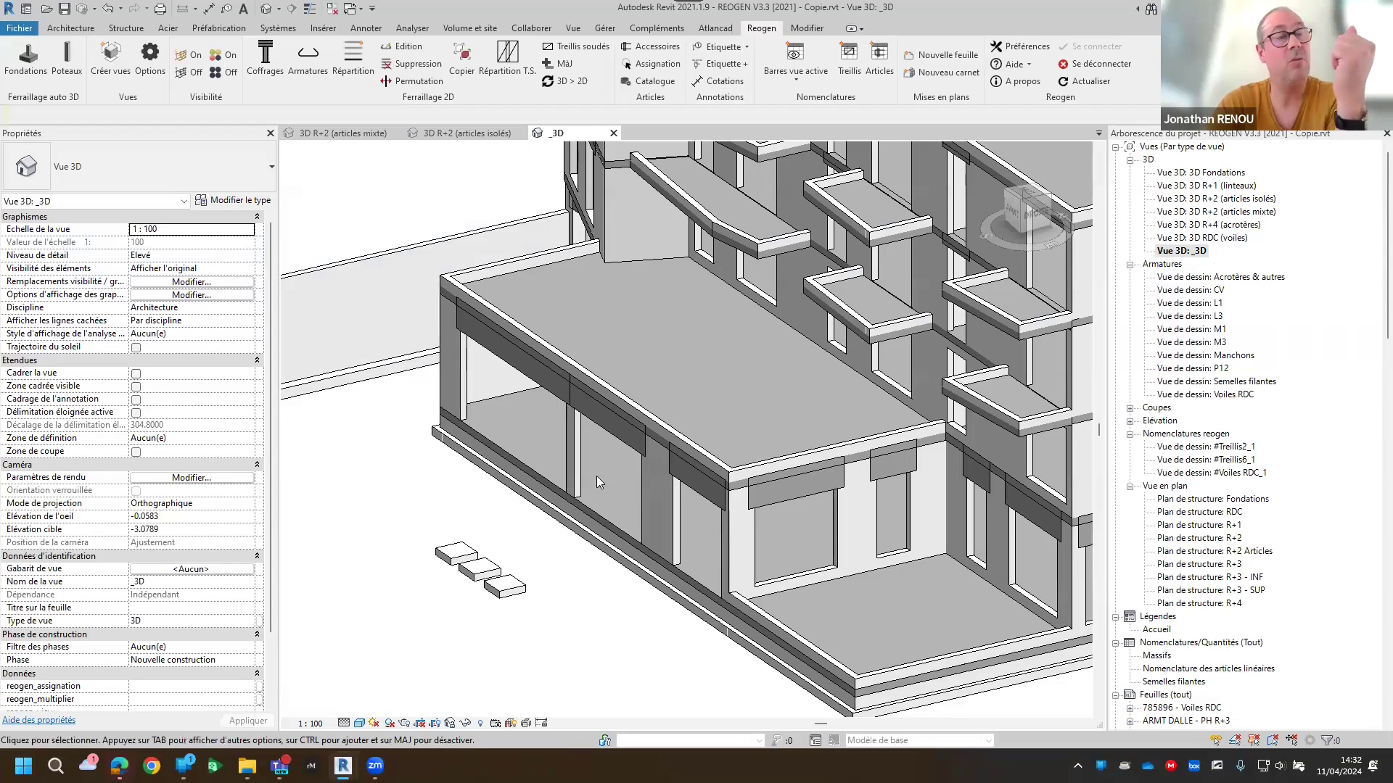
{"action": "scroll", "coordinate": [624, 407], "scroll_direction": "down", "scroll_amount": 5}
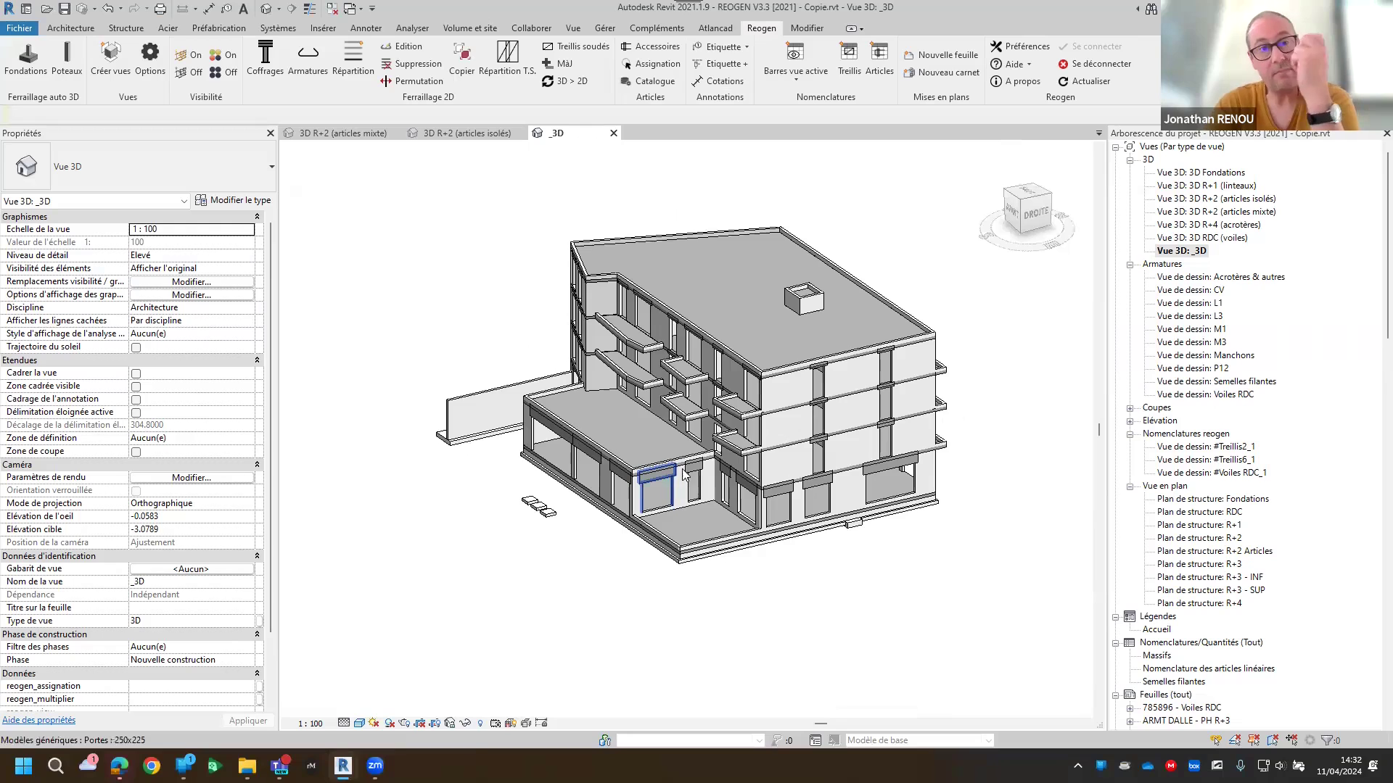
{"action": "middle_click_drag", "start_coordinate": [656, 319], "coordinate": [645, 345]}
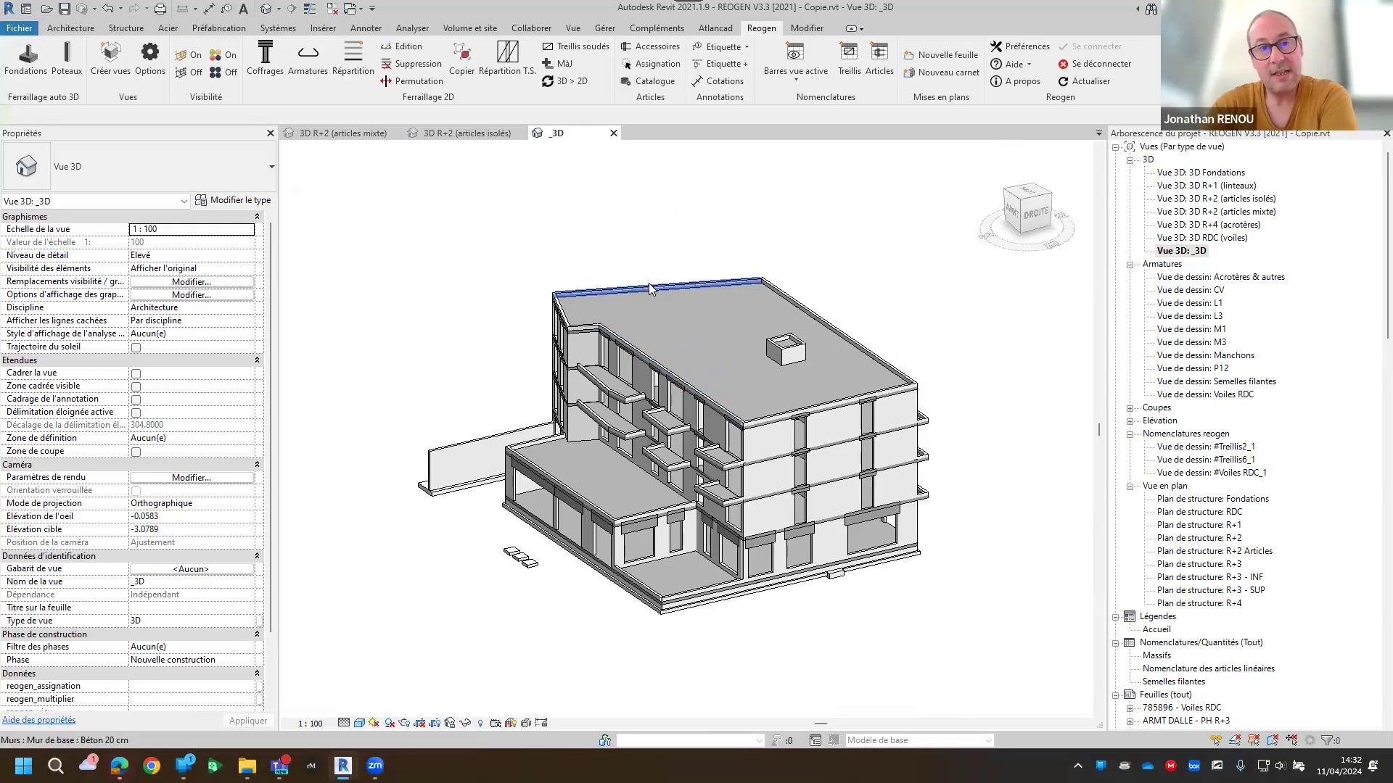
Reduce the Revit window from full screen to a floating size that still shows the building's 3D view
{"action": "middle_click_drag", "start_coordinate": [837, 274], "coordinate": [838, 274]}
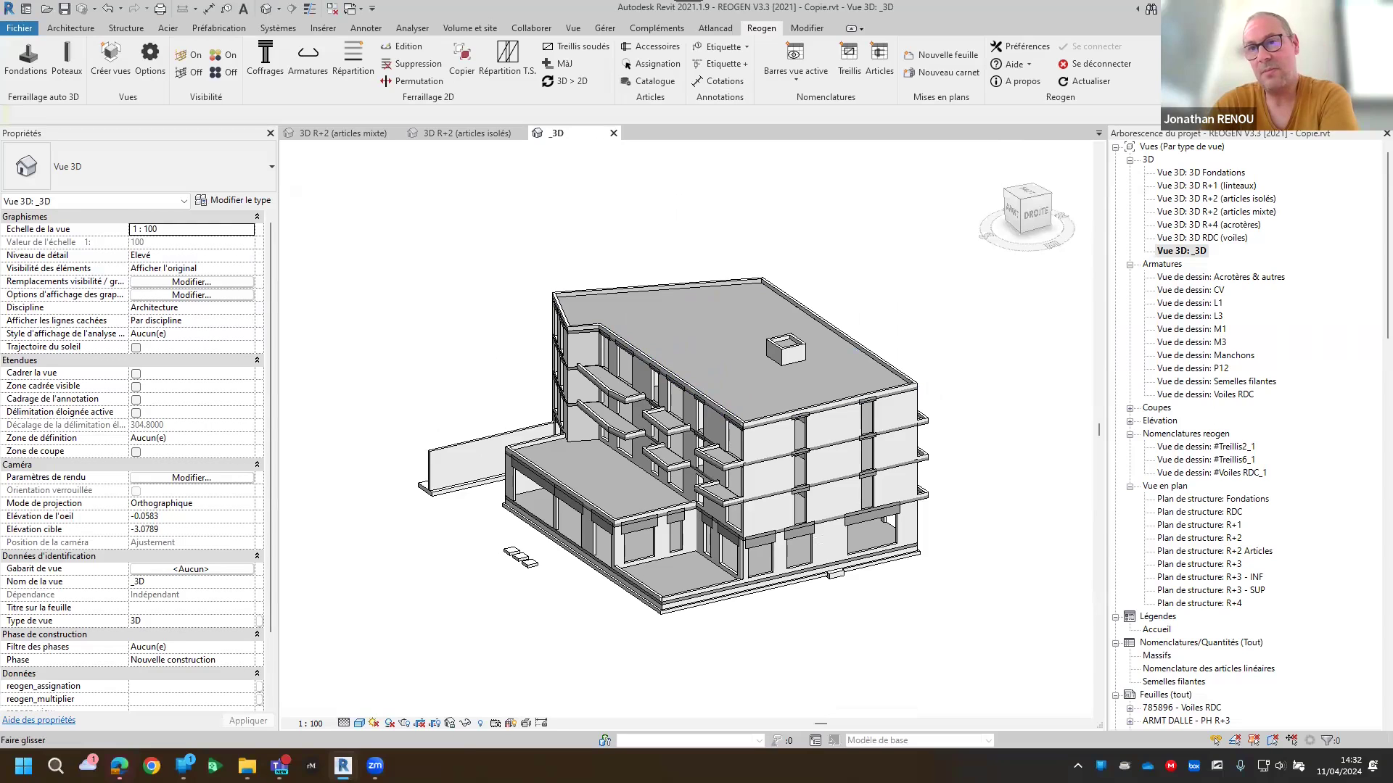
{"action": "left_click", "coordinate": [1363, 9]}
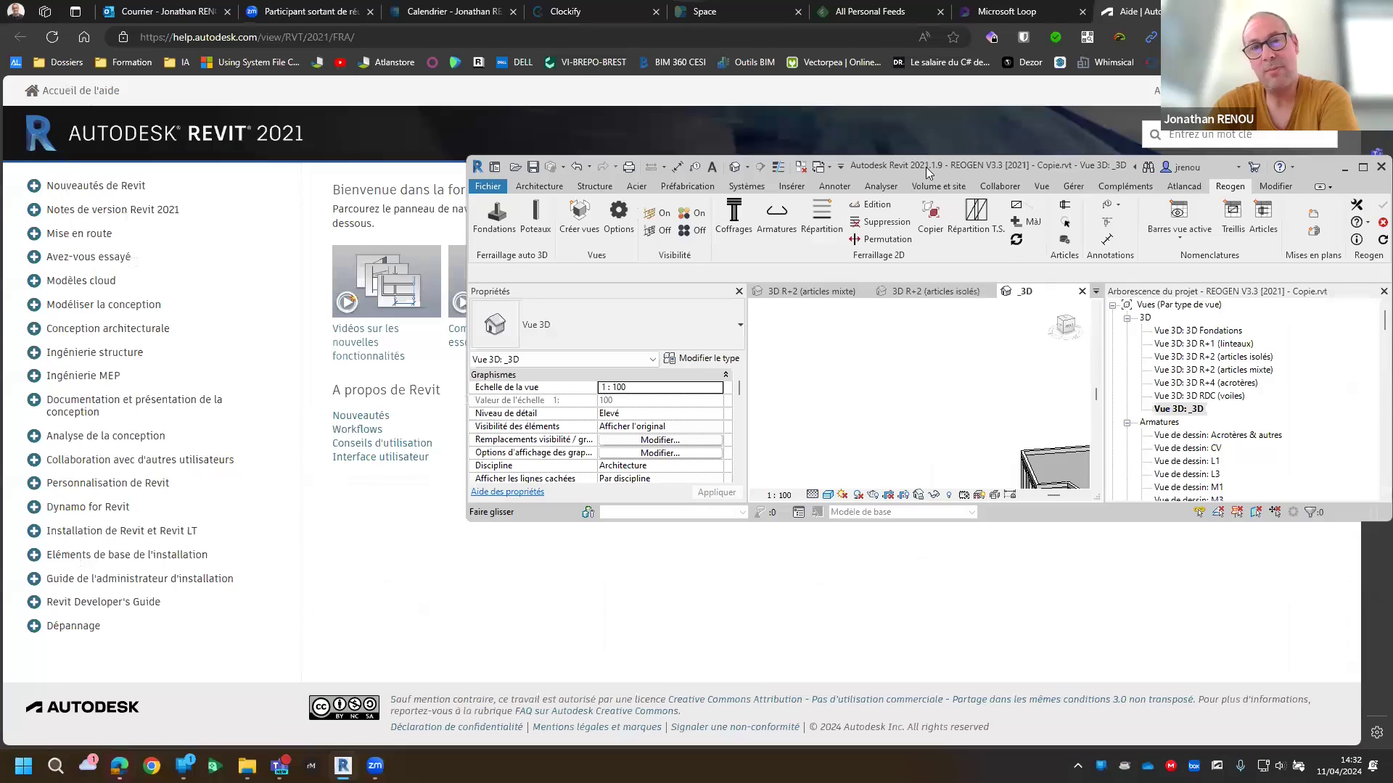
{"action": "double_click", "coordinate": [925, 167]}
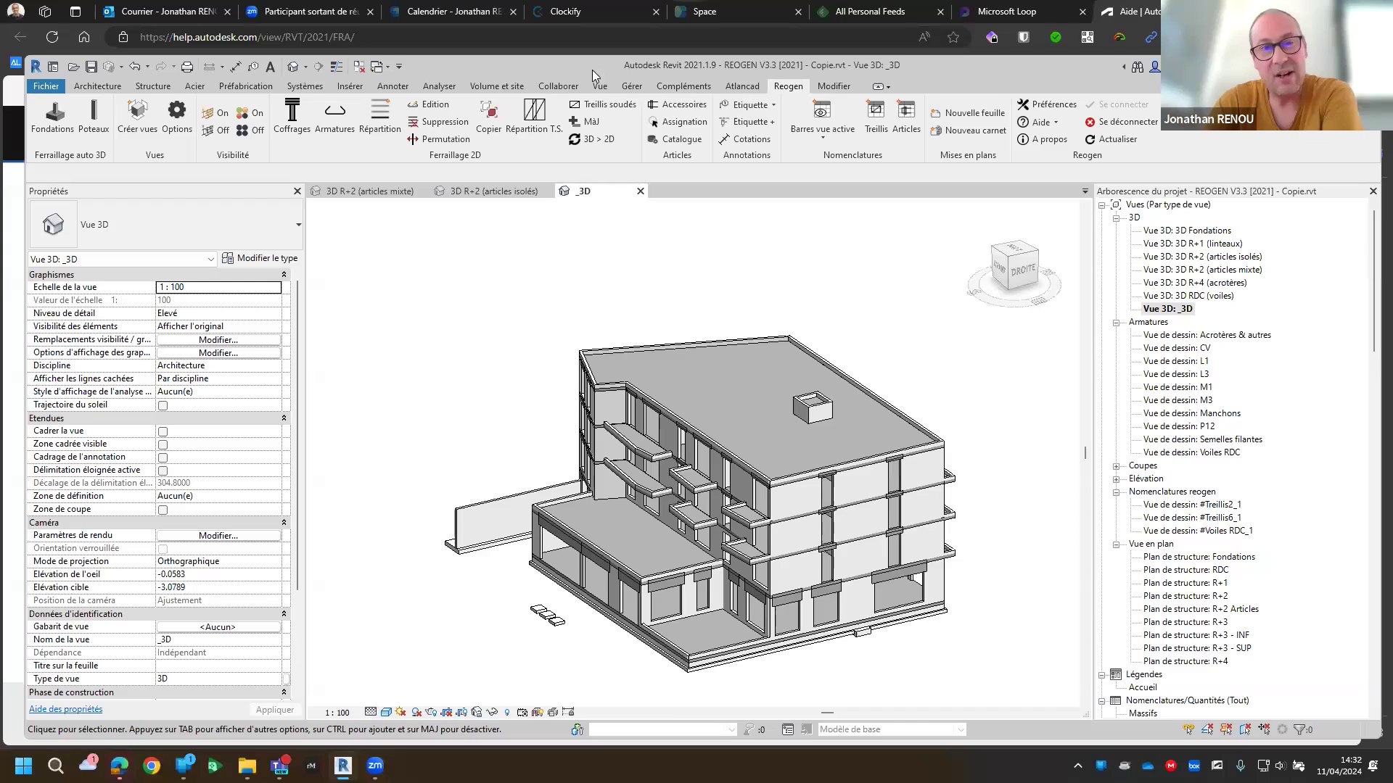
Review the mesh catalogue list available for the surface T.S. distribution and return to the 3D view
{"action": "left_click", "coordinate": [532, 129]}
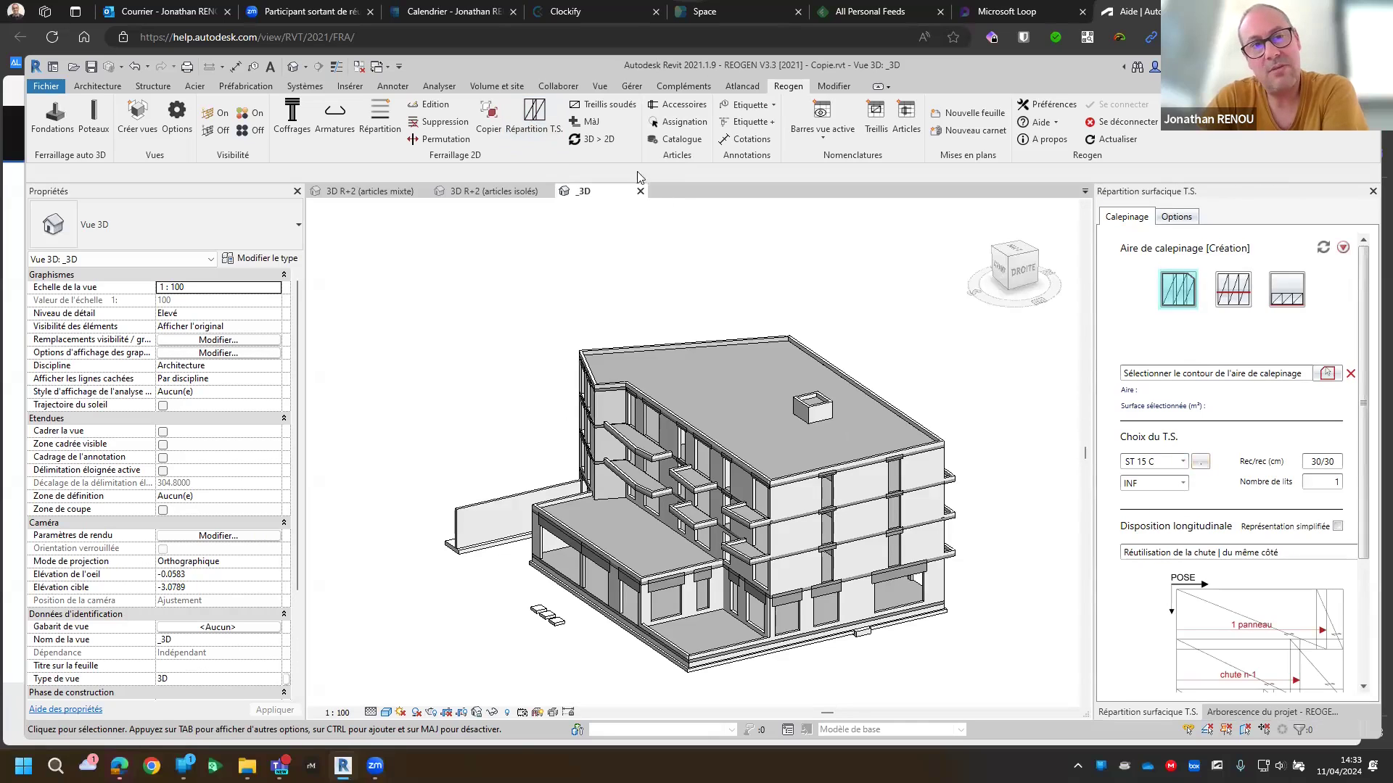
{"action": "left_click", "coordinate": [1202, 462]}
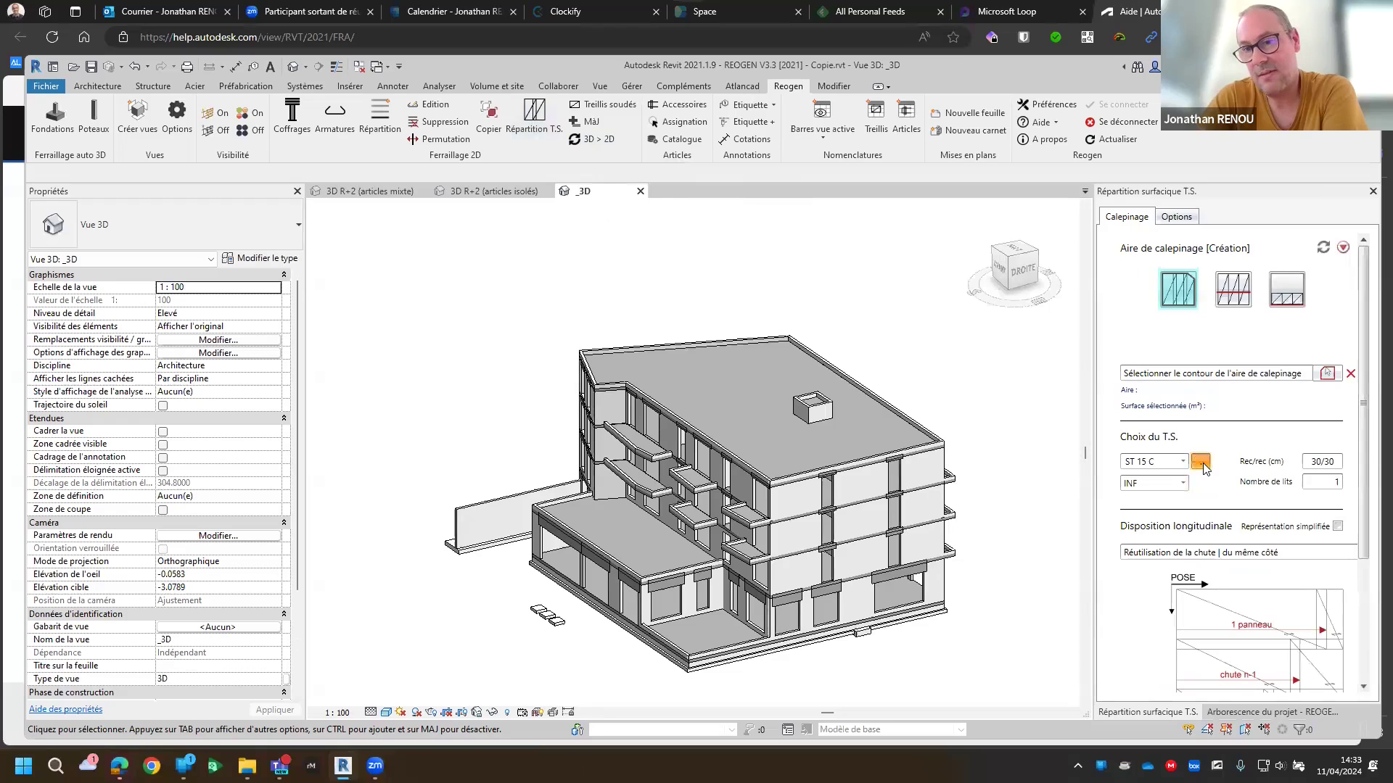
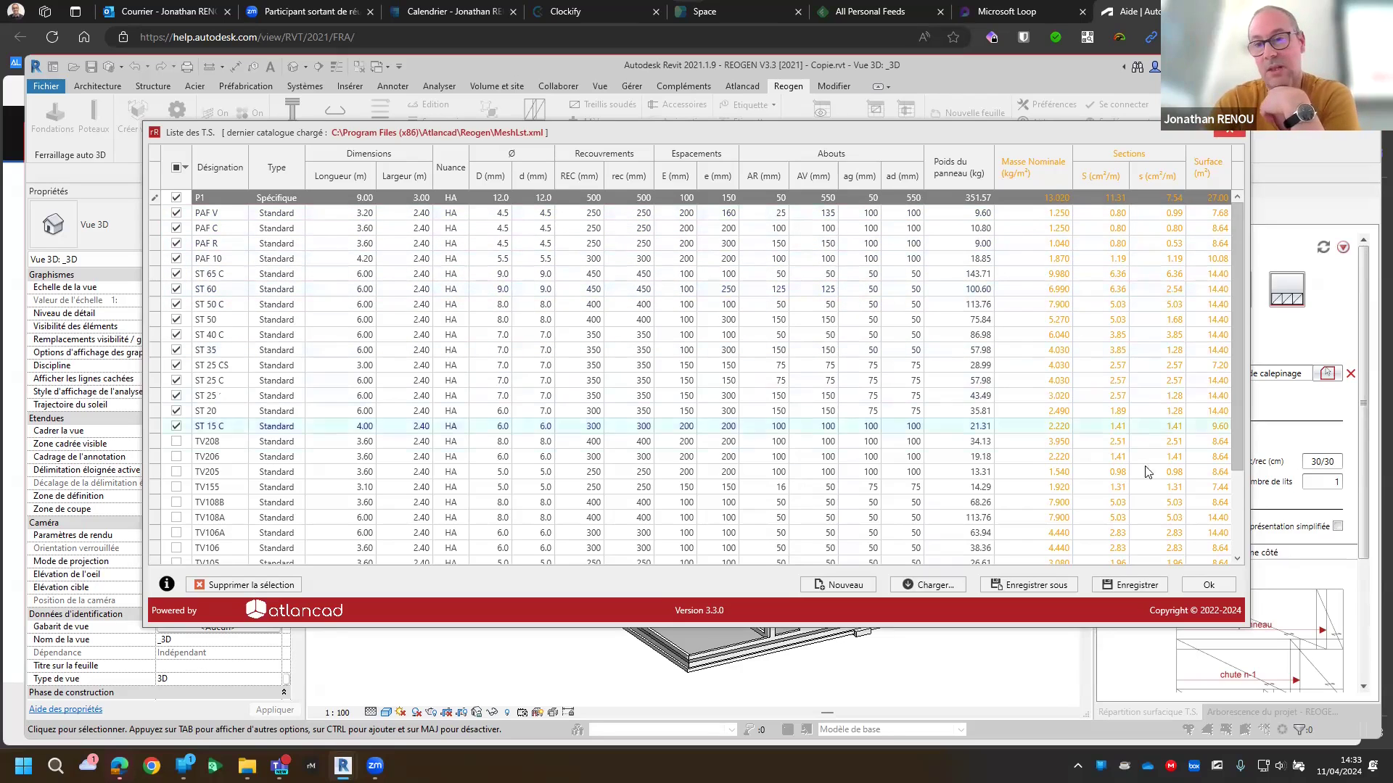
{"action": "left_click", "coordinate": [1231, 128]}
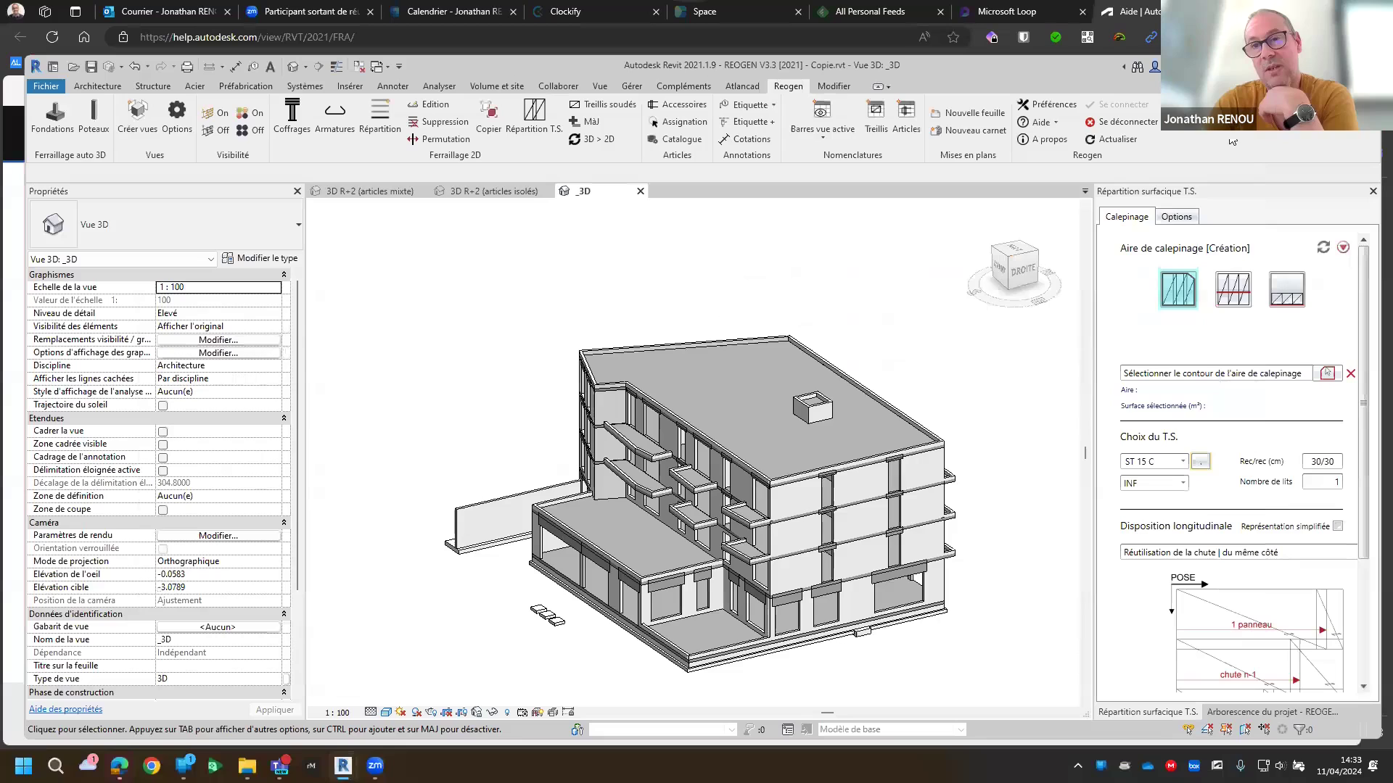
{"action": "middle_click_drag", "start_coordinate": [853, 300], "coordinate": [827, 299]}
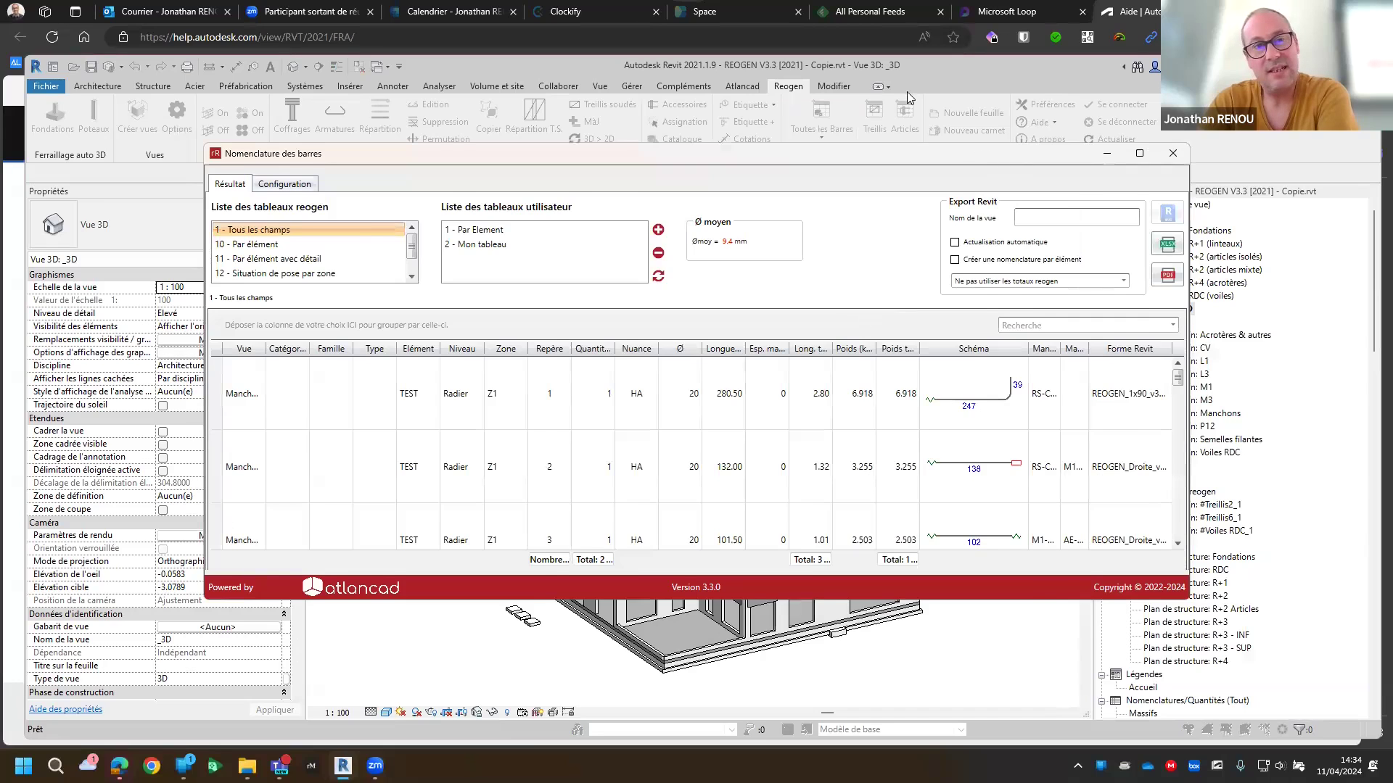
Move and enlarge the Nomenclature des barres window so all the table's columns have more room
{"action": "left_click_drag", "start_coordinate": [986, 157], "coordinate": [907, 91]}
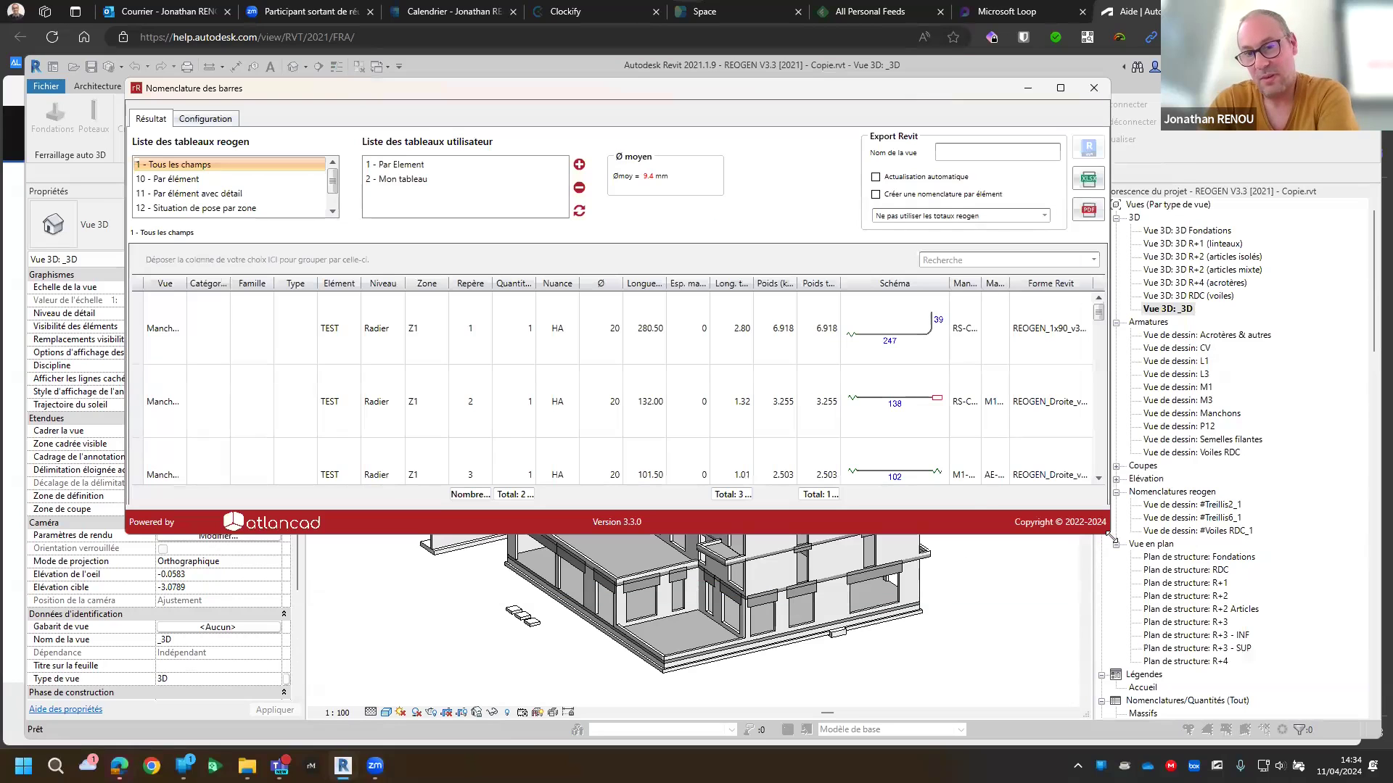
{"action": "left_click_drag", "start_coordinate": [1109, 534], "coordinate": [1305, 701]}
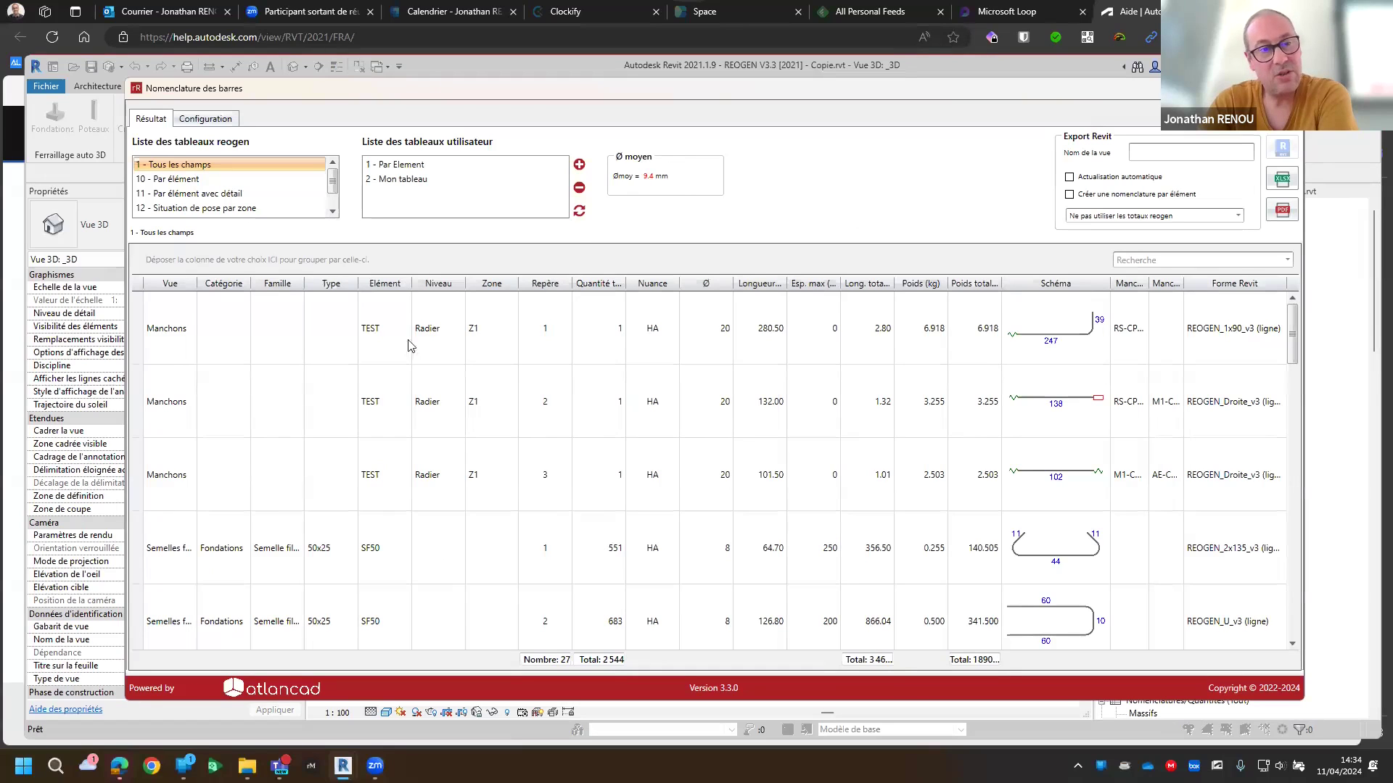
Filter the Tous les champs bar table by Vue to exclude Manchons, M1 and M3, and reset the filter to all views
{"action": "left_click", "coordinate": [177, 282]}
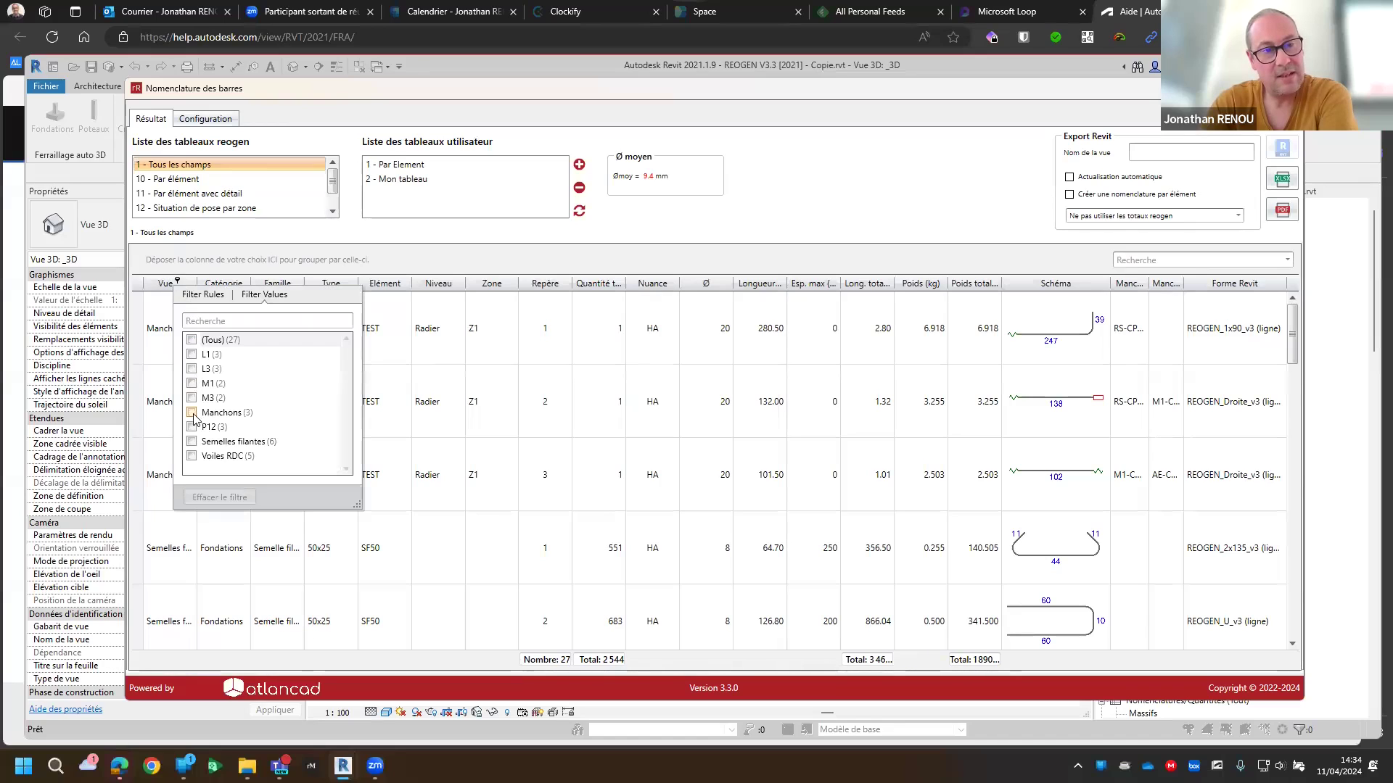
{"action": "left_click", "coordinate": [193, 340]}
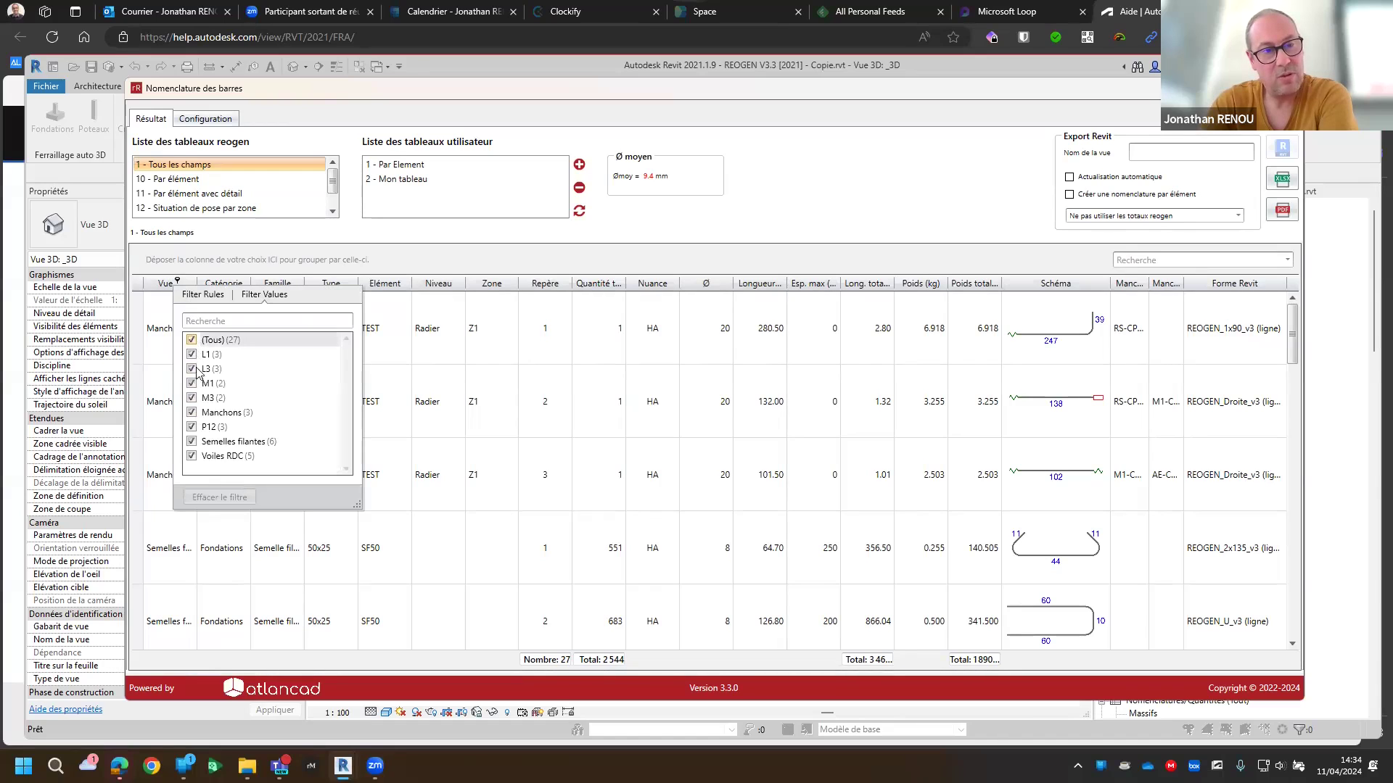
{"action": "left_click", "coordinate": [193, 413]}
{"action": "left_click", "coordinate": [415, 252]}
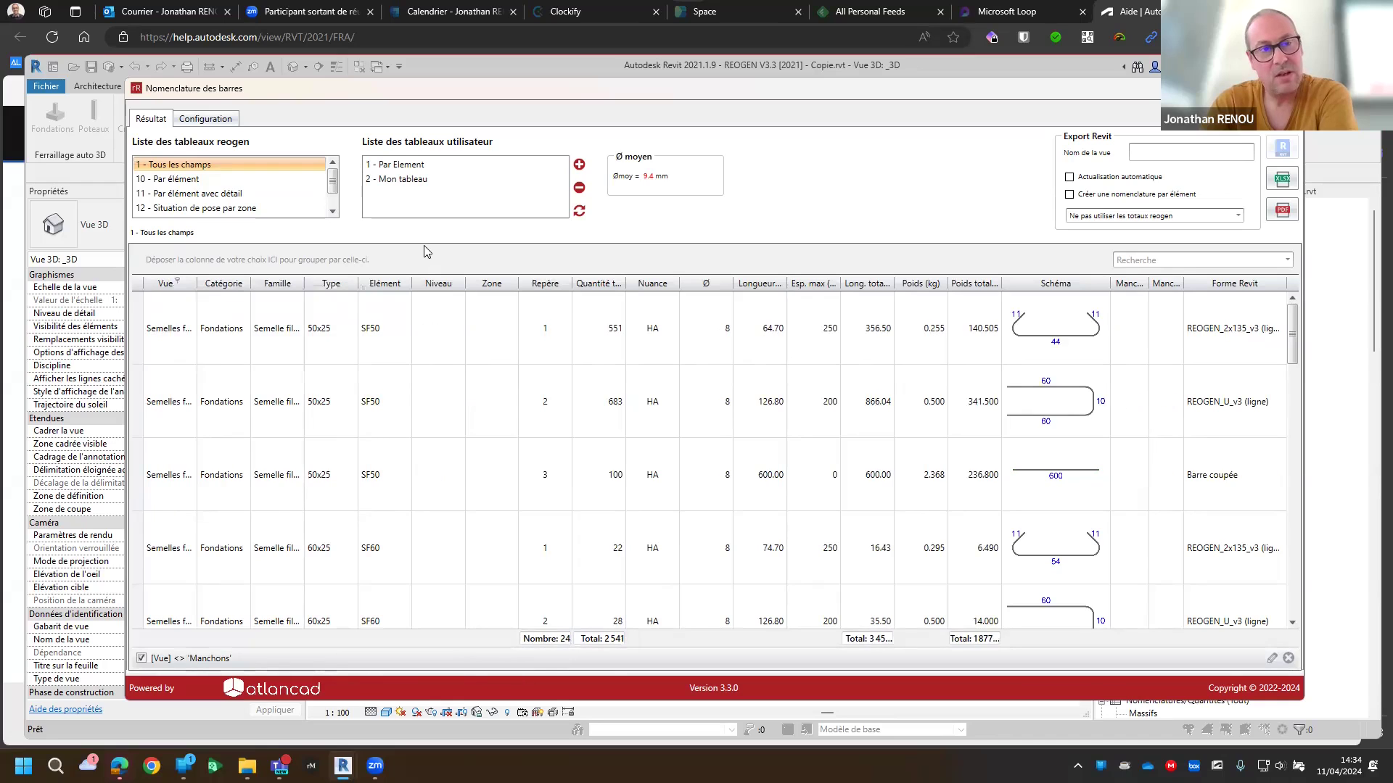
{"action": "left_click", "coordinate": [177, 283]}
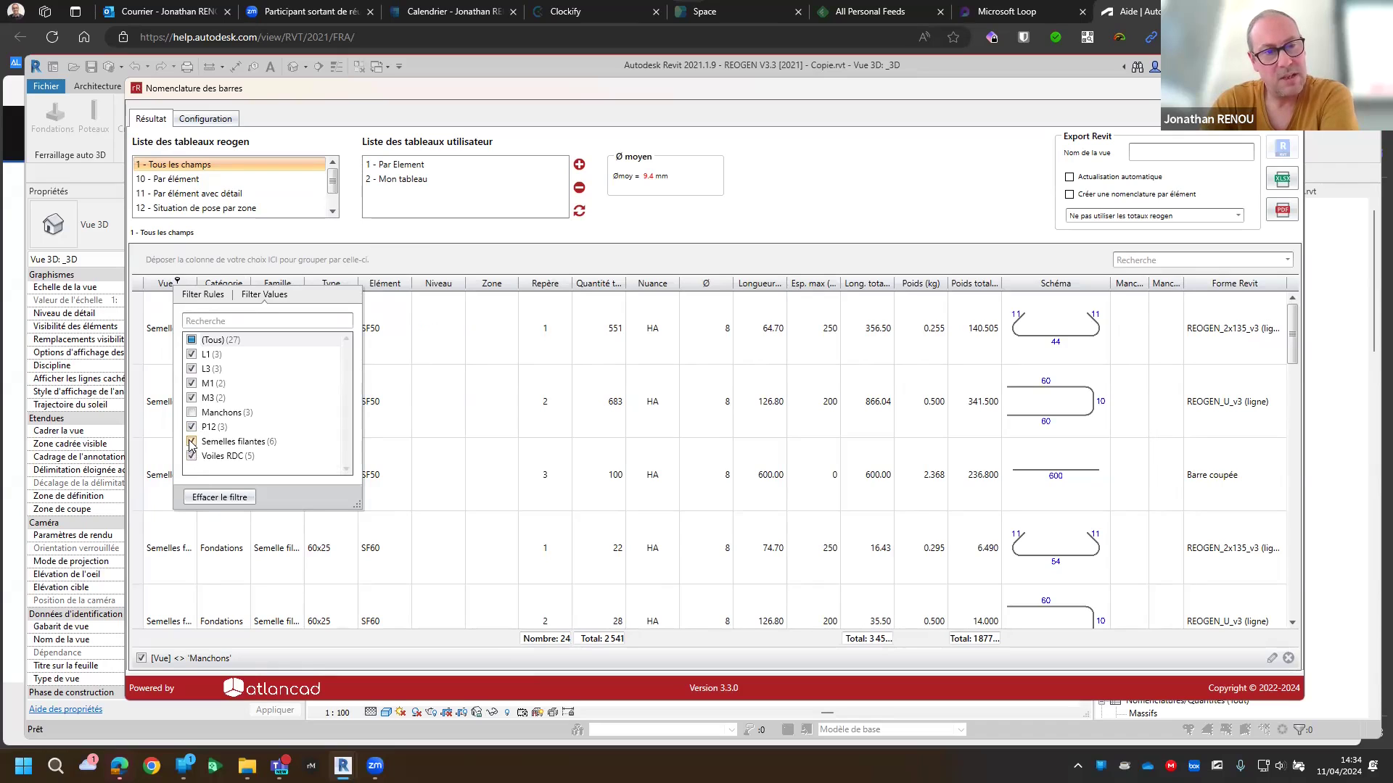
{"action": "left_click", "coordinate": [191, 383]}
{"action": "left_click", "coordinate": [191, 398]}
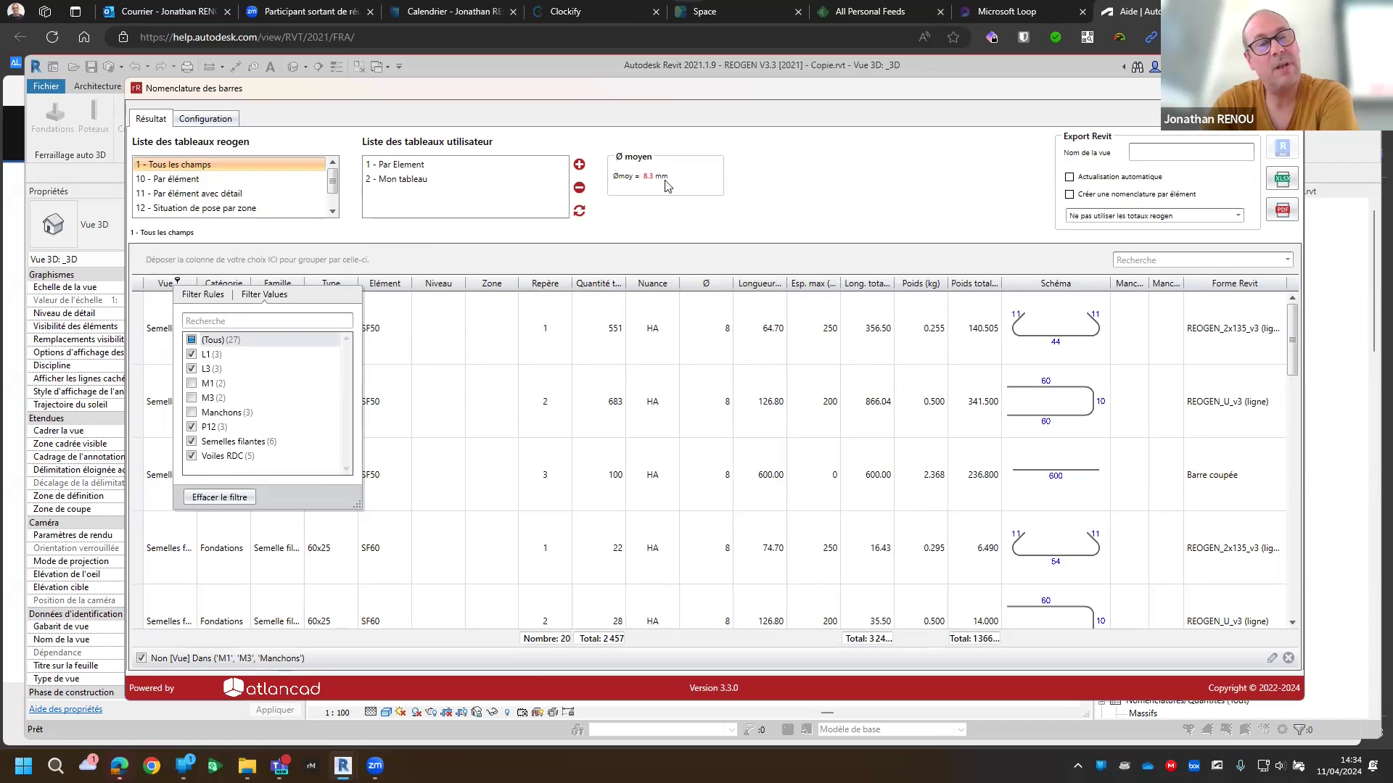
{"action": "left_click", "coordinate": [192, 340]}
{"action": "left_click", "coordinate": [439, 252]}
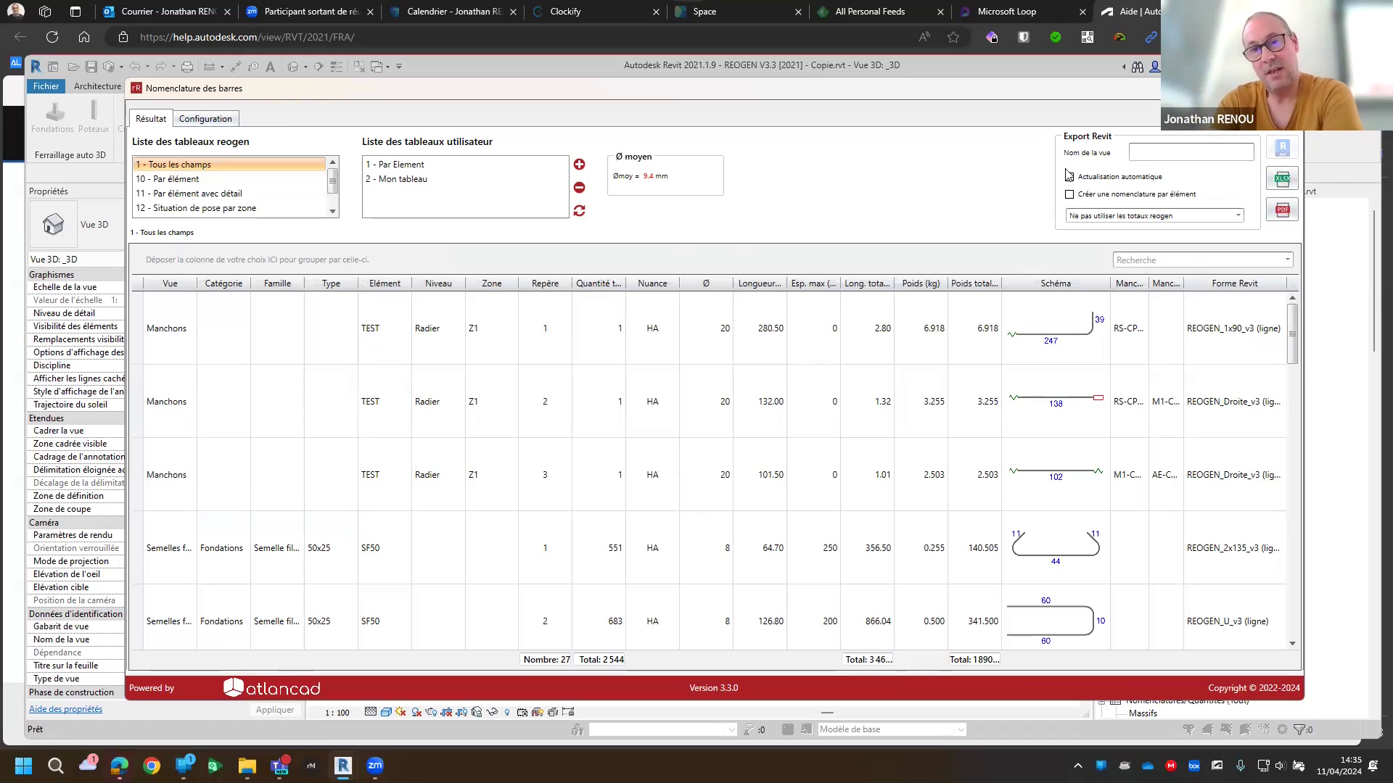
Switch the bar schedule to the user table Par Element and filter its Elément column to M1 and M3
{"action": "left_click", "coordinate": [1150, 154]}
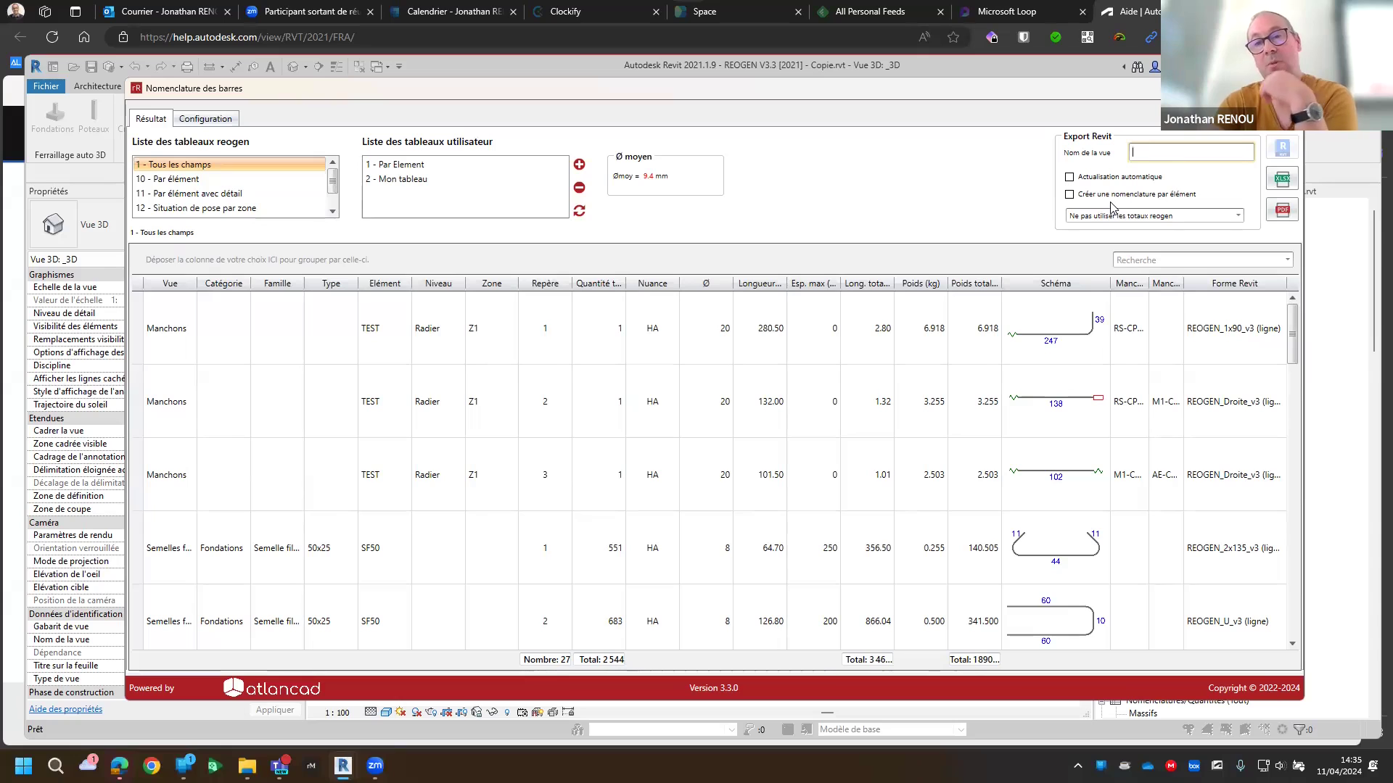
{"action": "left_click", "coordinate": [398, 165]}
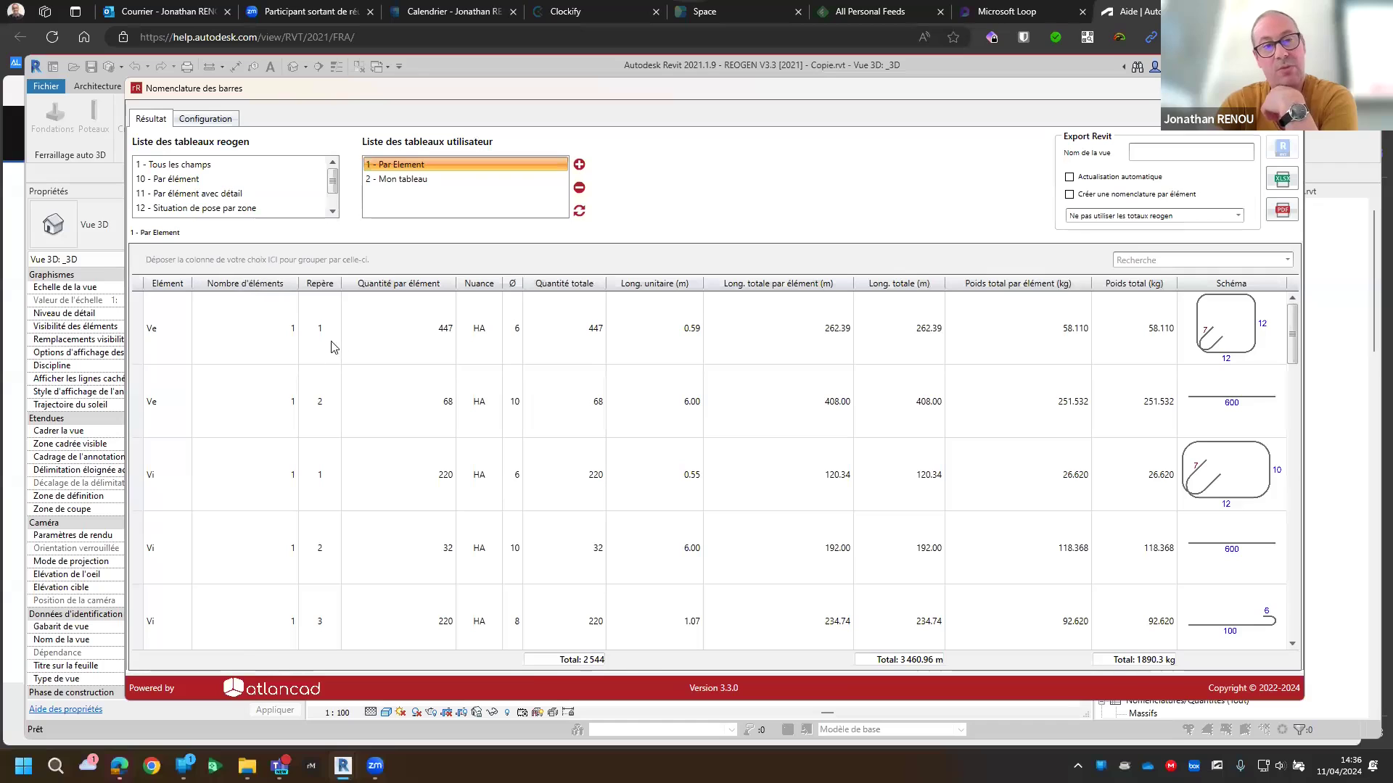
{"action": "left_click", "coordinate": [183, 282]}
{"action": "left_click", "coordinate": [197, 383]}
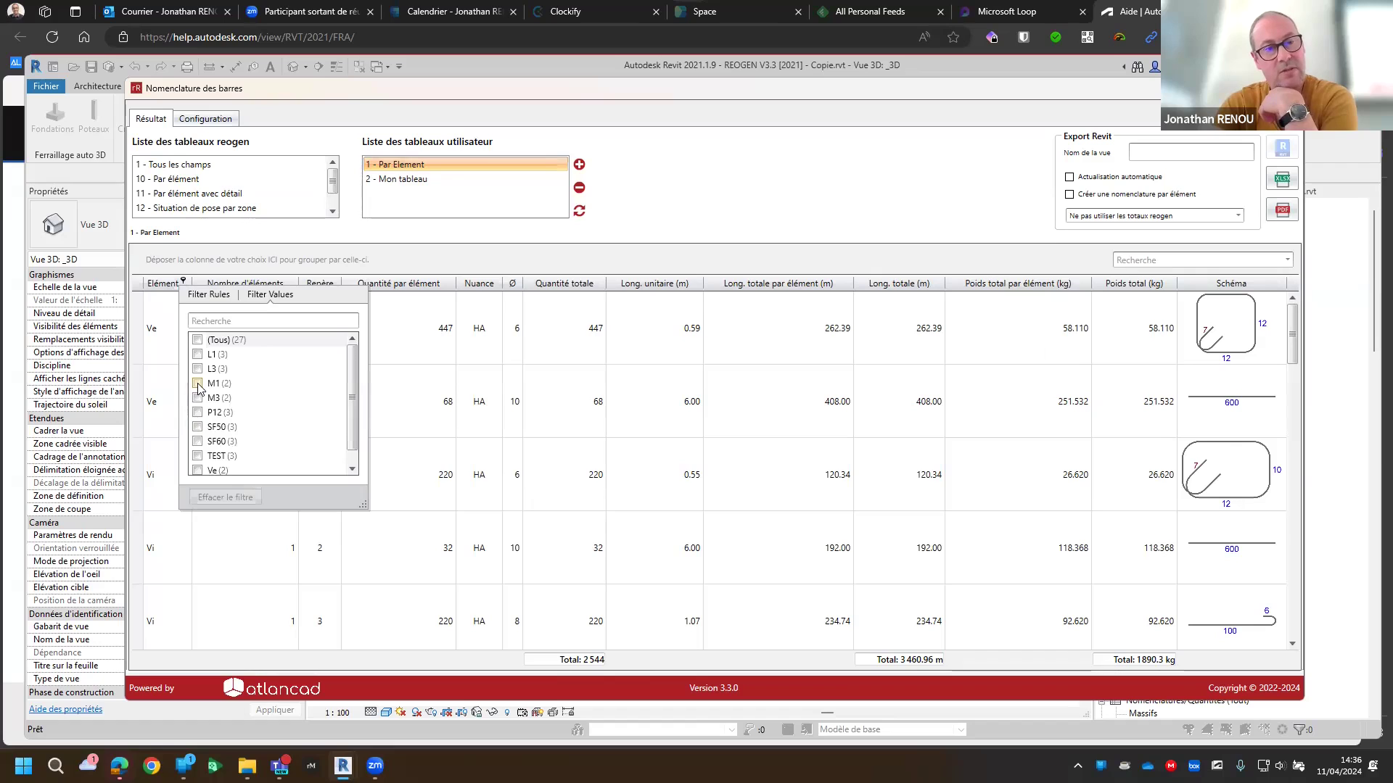
{"action": "left_click", "coordinate": [197, 397]}
{"action": "left_click", "coordinate": [468, 255]}
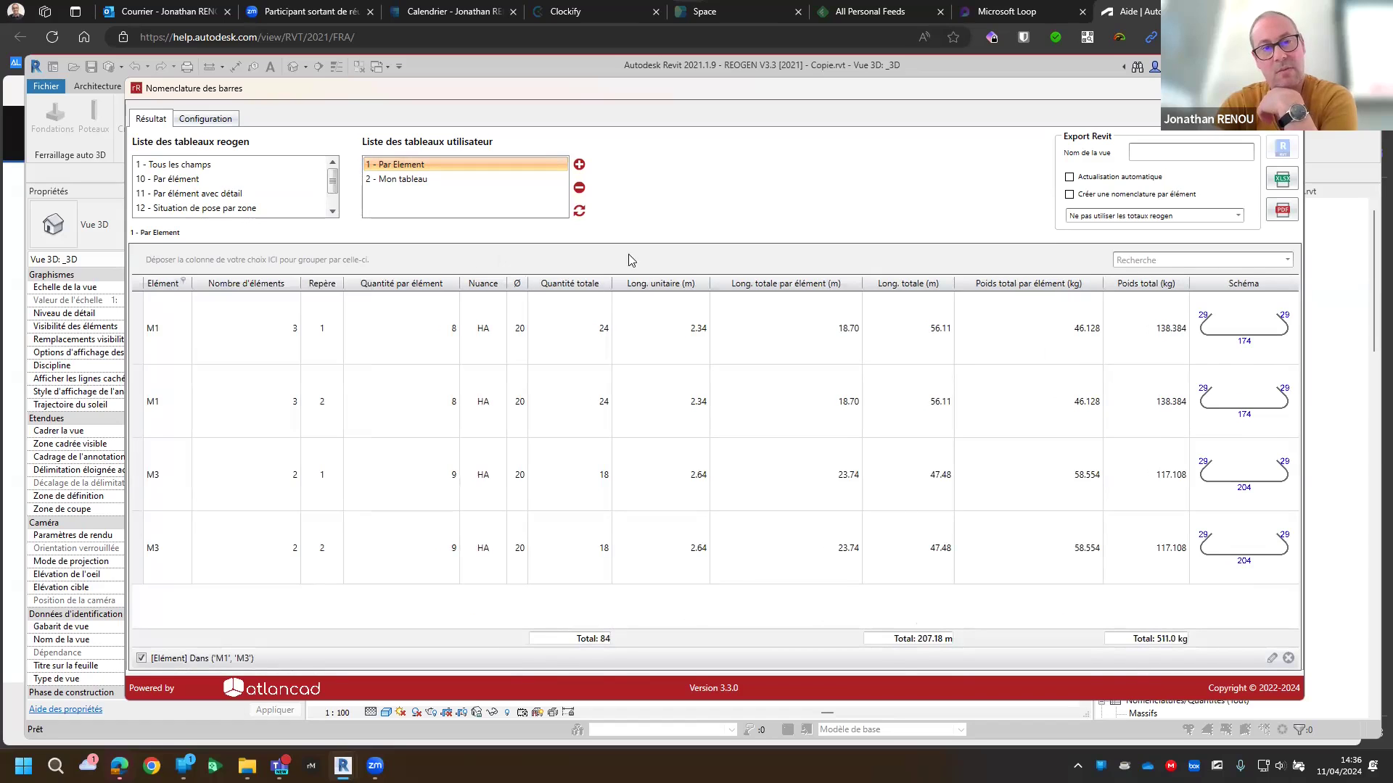
Export the filtered table to Revit as one schedule per element, with view prefix 240411- and the REOGEN totals option Utiliser les deux
{"action": "left_click", "coordinate": [1081, 200]}
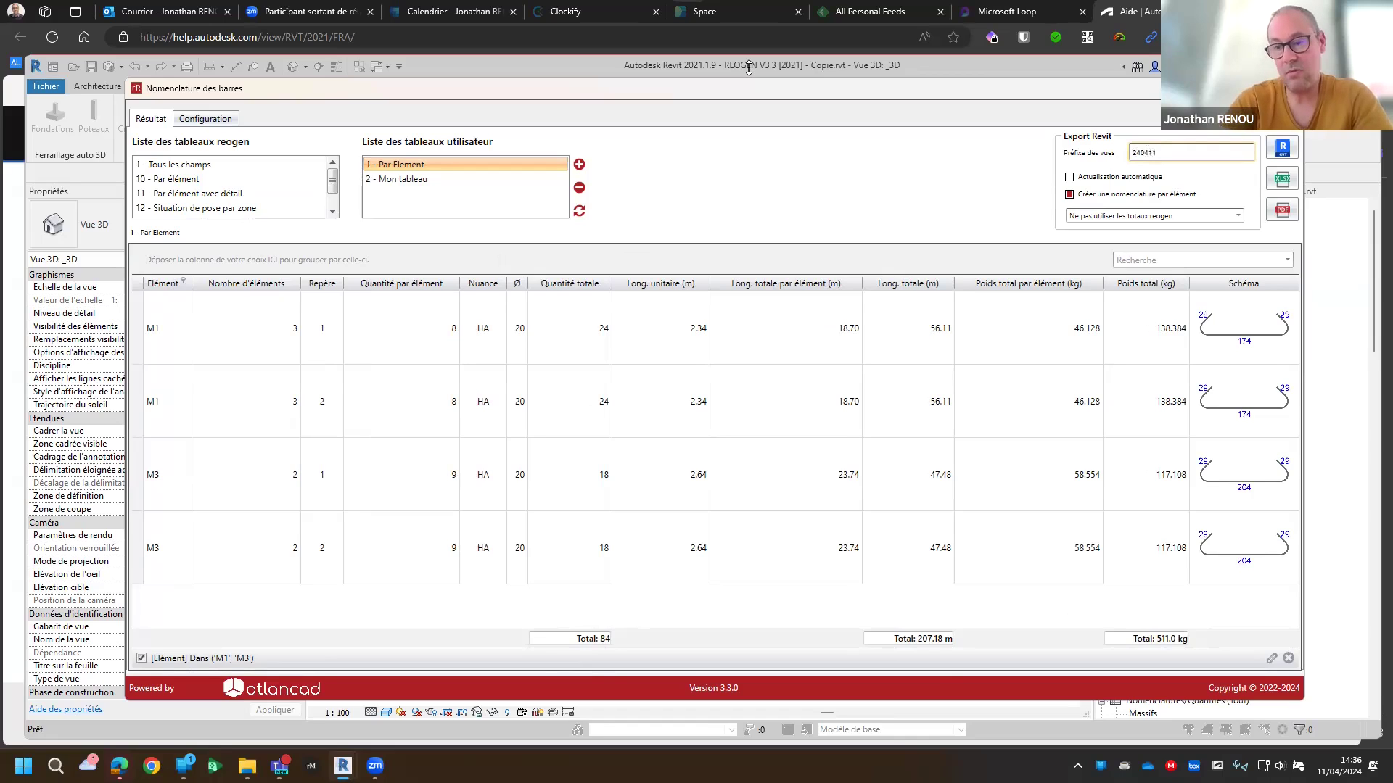
{"action": "type", "text": "-"}
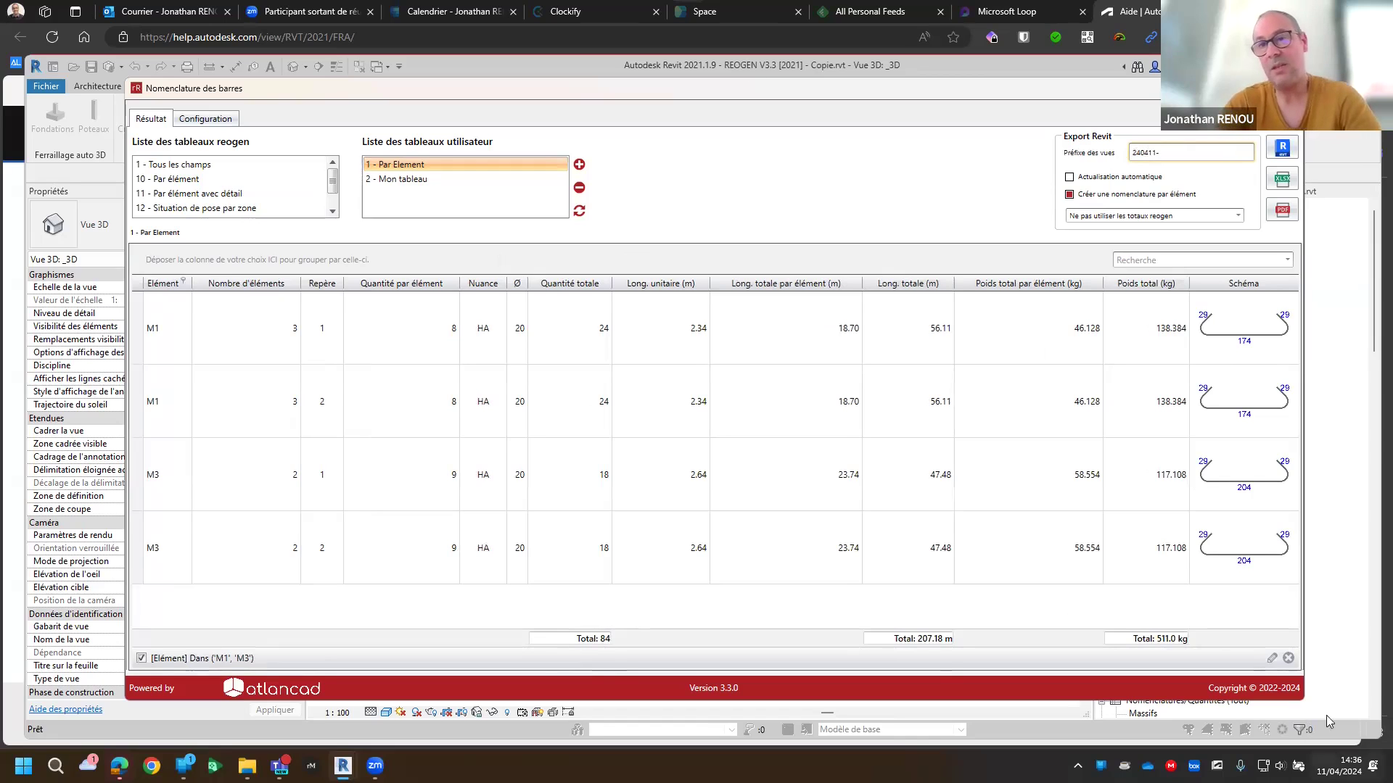
{"action": "left_click", "coordinate": [1101, 217]}
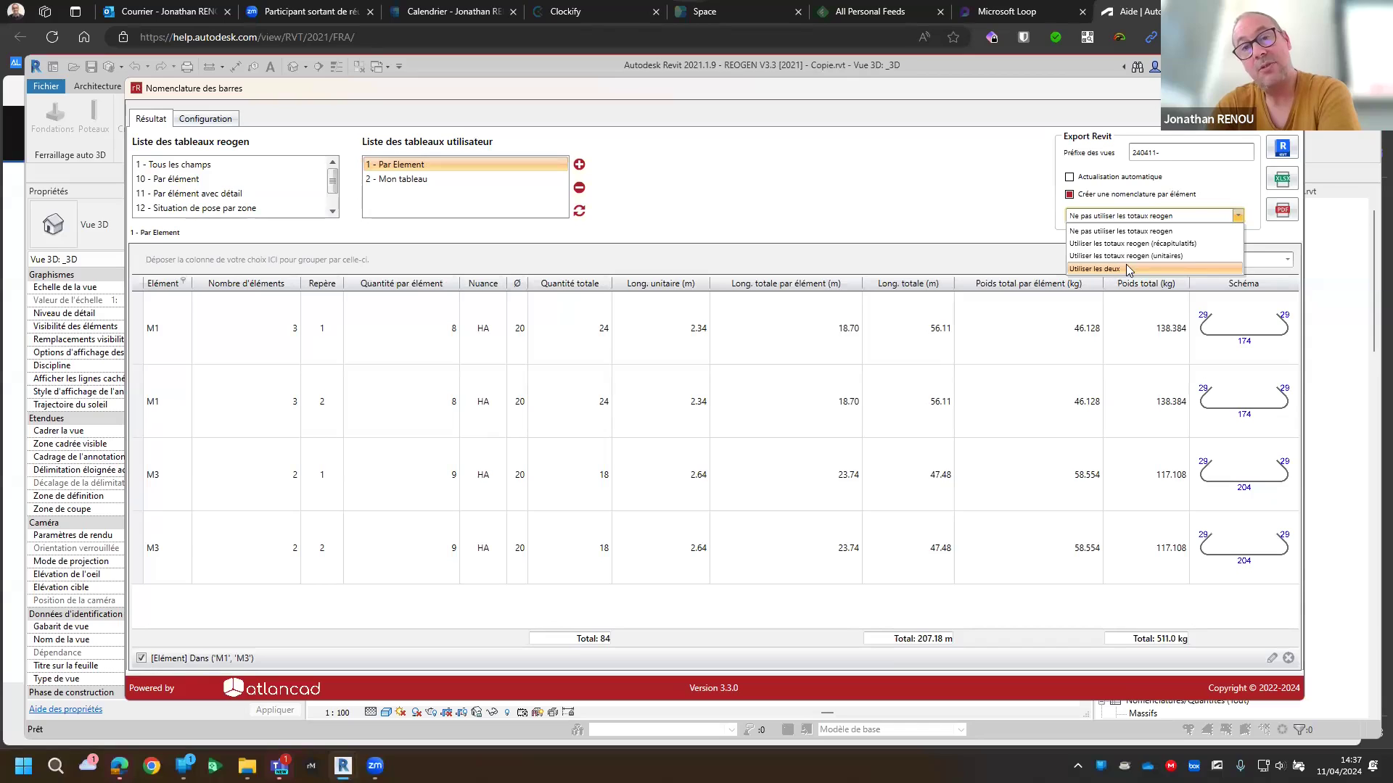
{"action": "left_click", "coordinate": [1103, 269]}
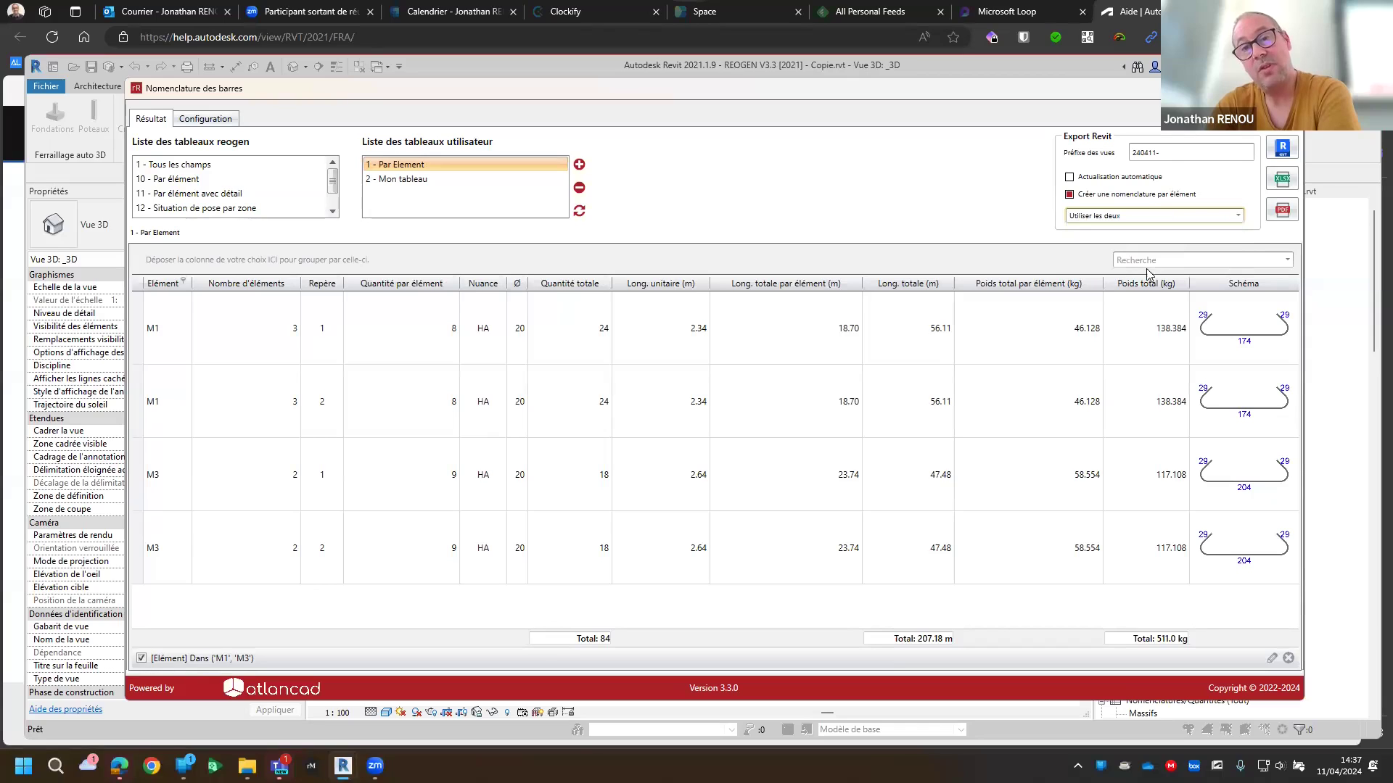
{"action": "left_click", "coordinate": [1283, 151]}
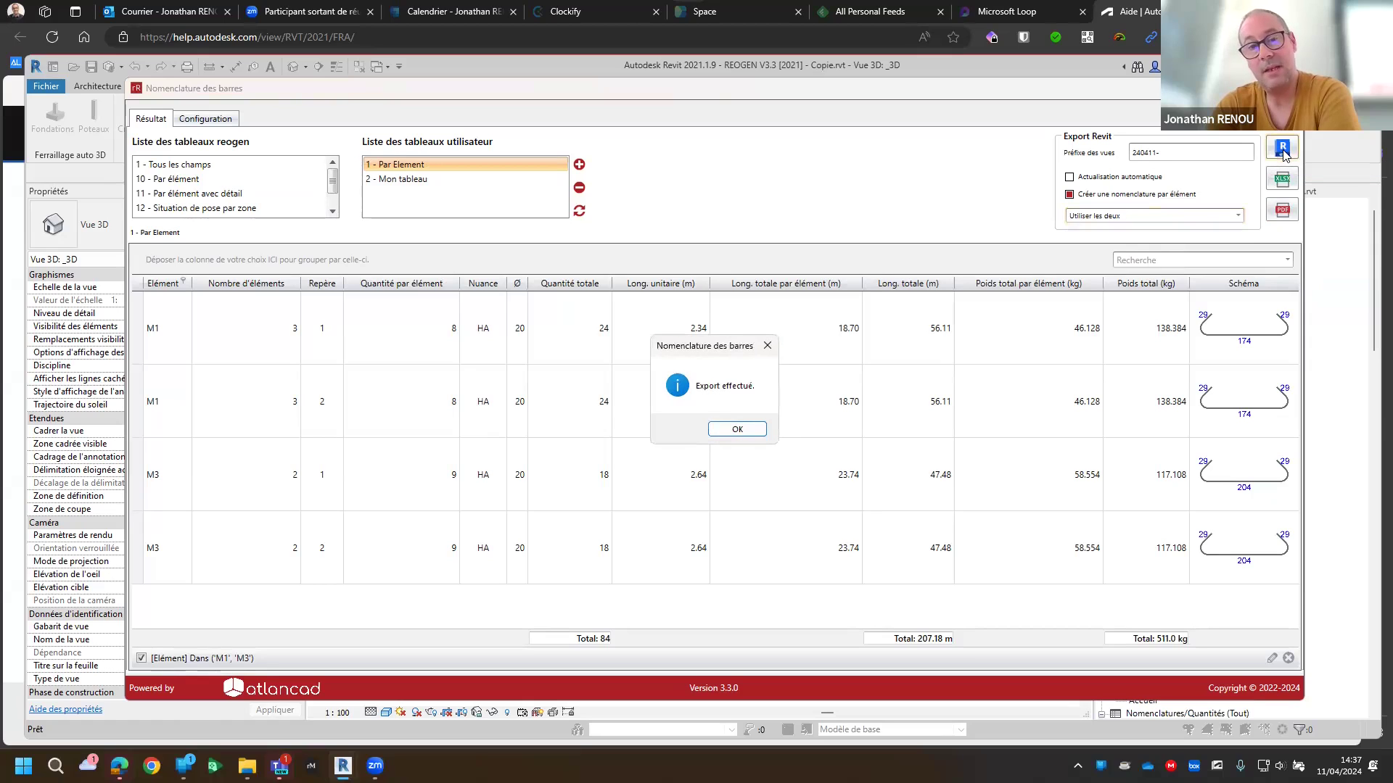
{"action": "left_click", "coordinate": [737, 429]}
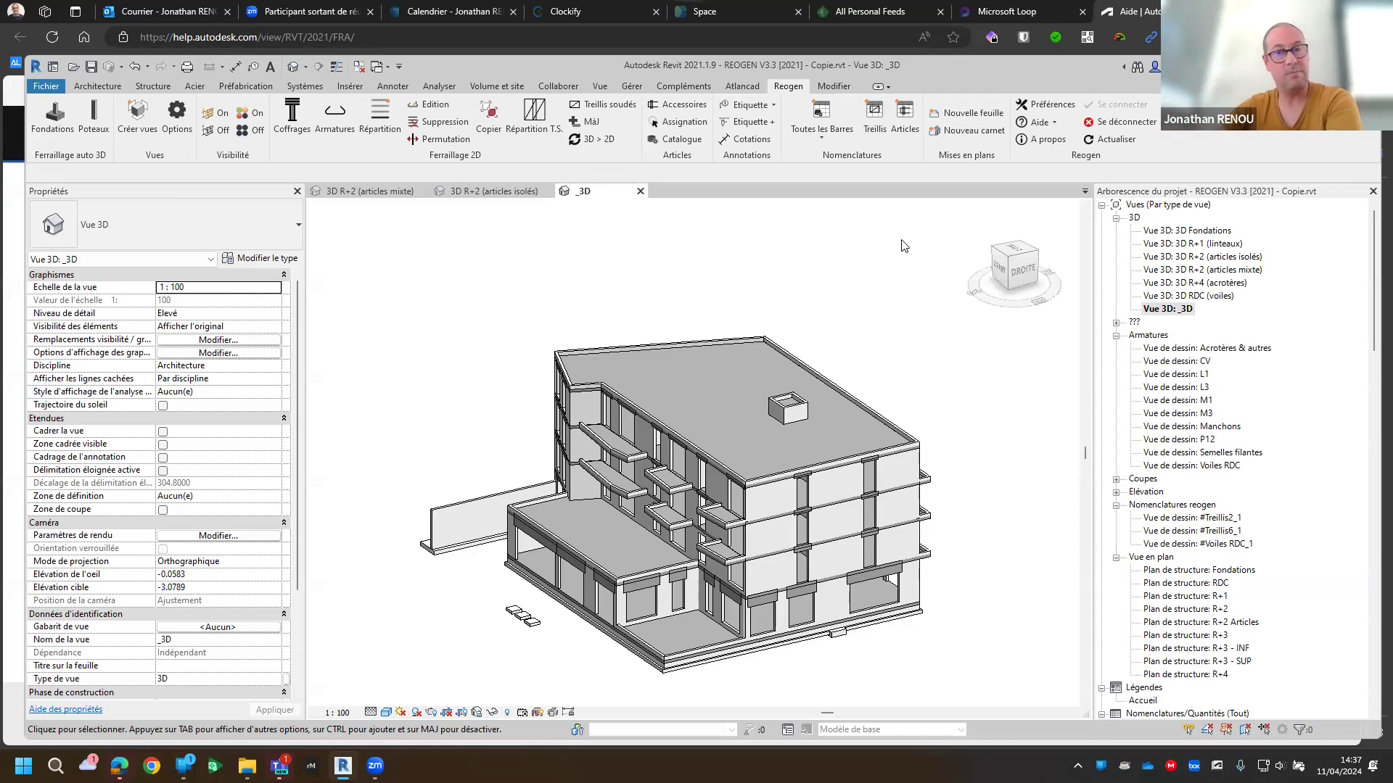
Examine M1's exported bar table and totals in the drafting views 240411-M1_1 and 240411-M1_2
{"action": "left_click", "coordinate": [1115, 323]}
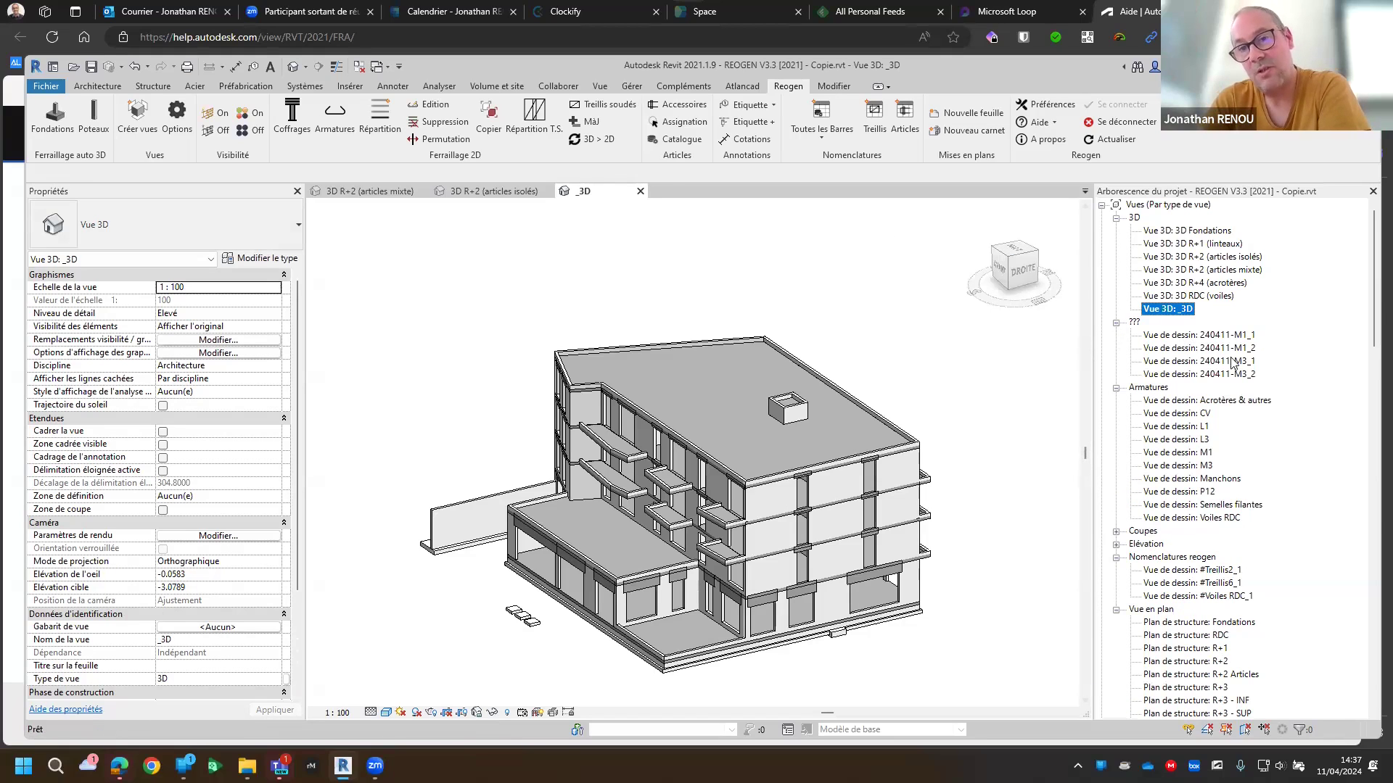
{"action": "double_click", "coordinate": [1228, 340]}
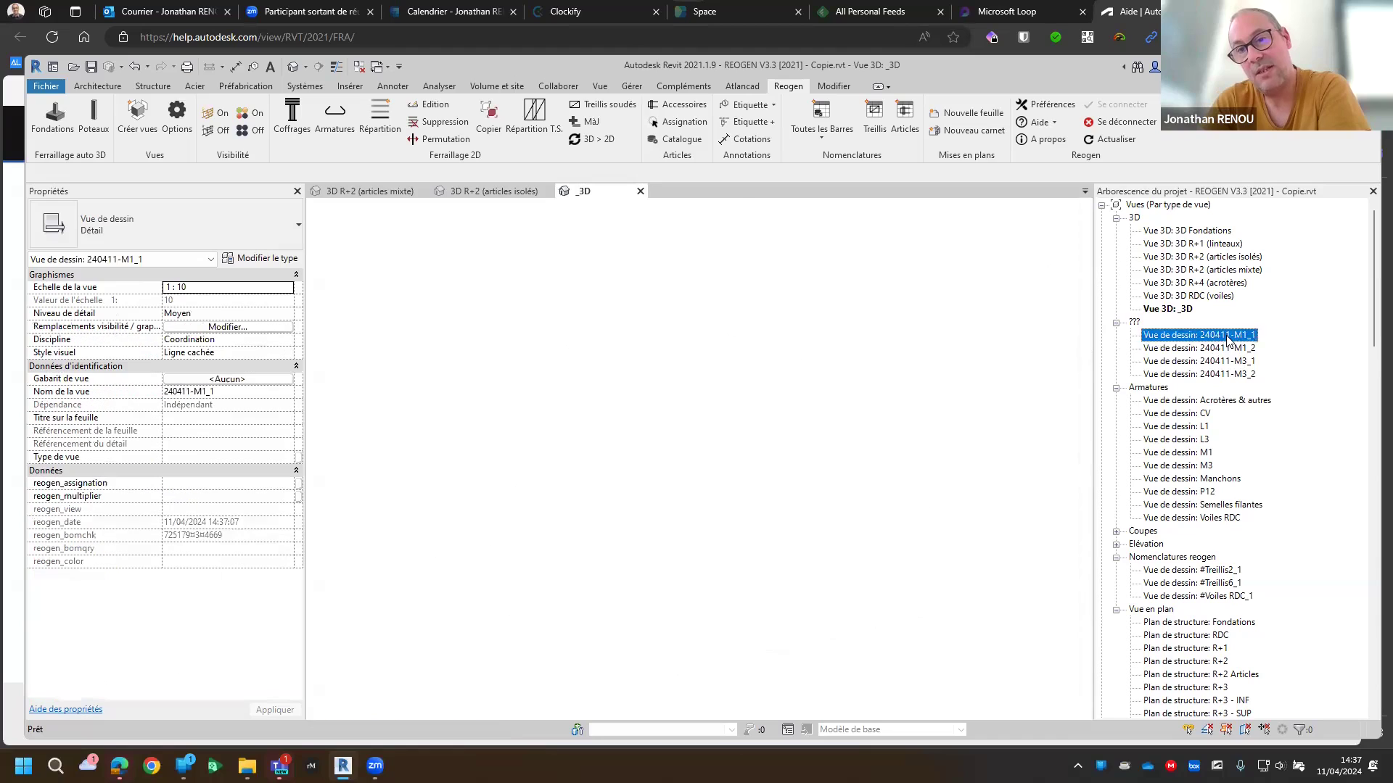
{"action": "left_click", "coordinate": [829, 243]}
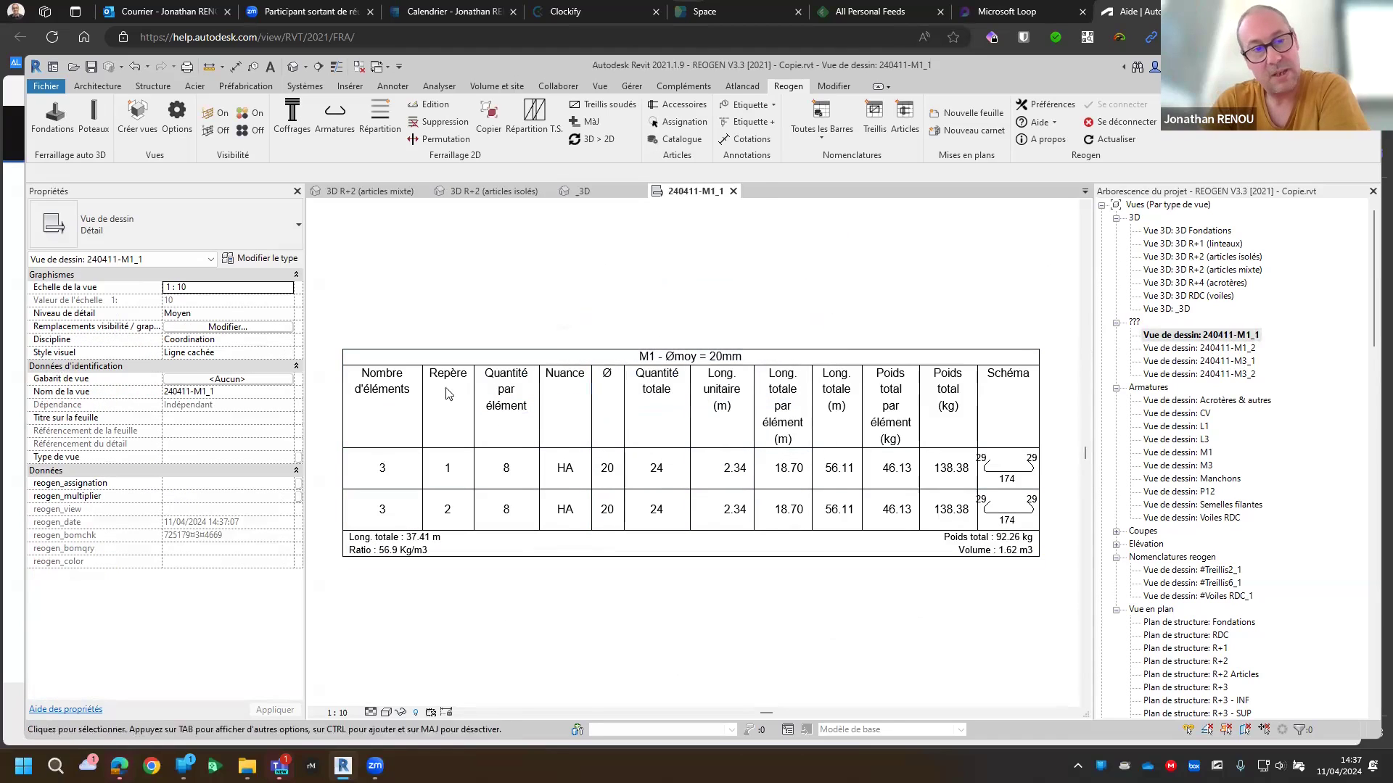
{"action": "scroll", "coordinate": [1028, 513], "scroll_direction": "up", "scroll_amount": 3}
{"action": "scroll", "coordinate": [1029, 513], "scroll_direction": "up", "scroll_amount": 2}
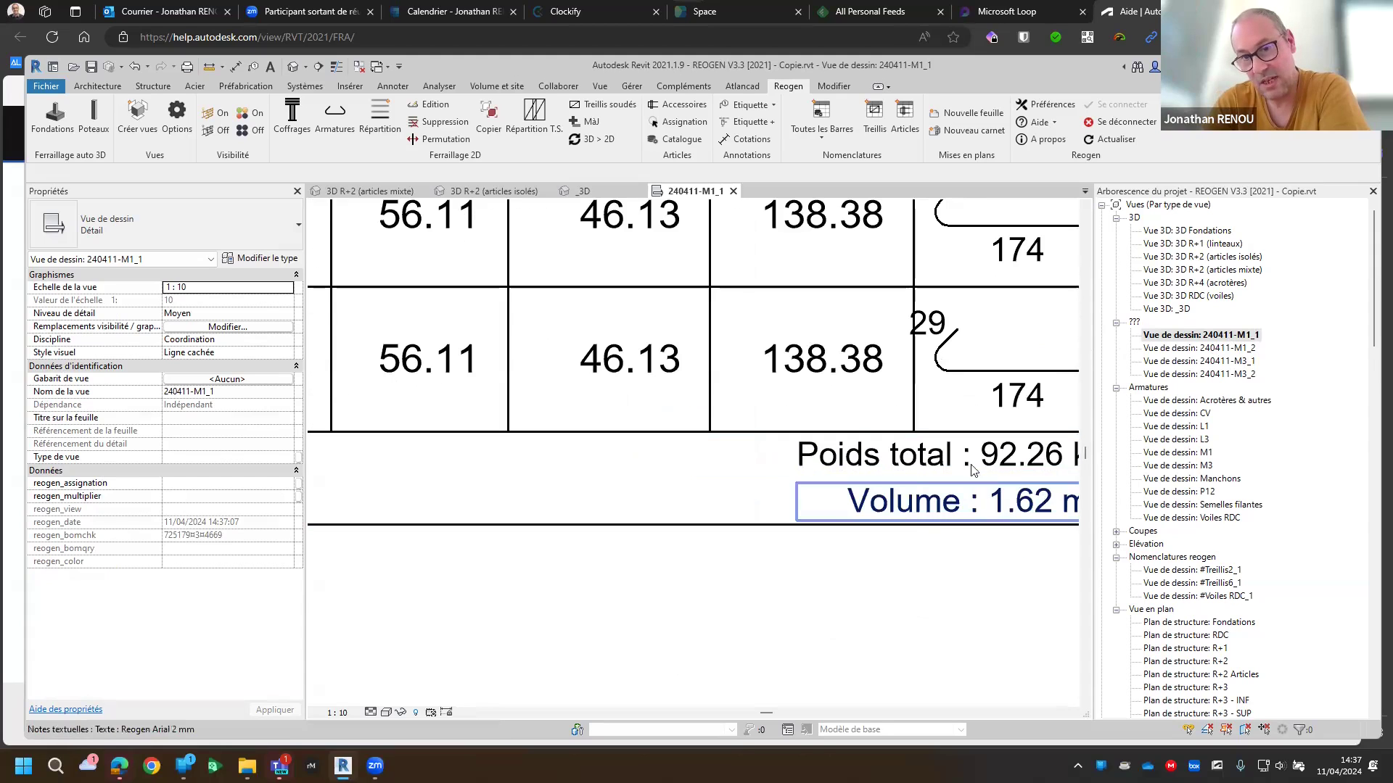
{"action": "scroll", "coordinate": [927, 486], "scroll_direction": "down", "scroll_amount": 3}
{"action": "scroll", "coordinate": [934, 491], "scroll_direction": "down", "scroll_amount": 1}
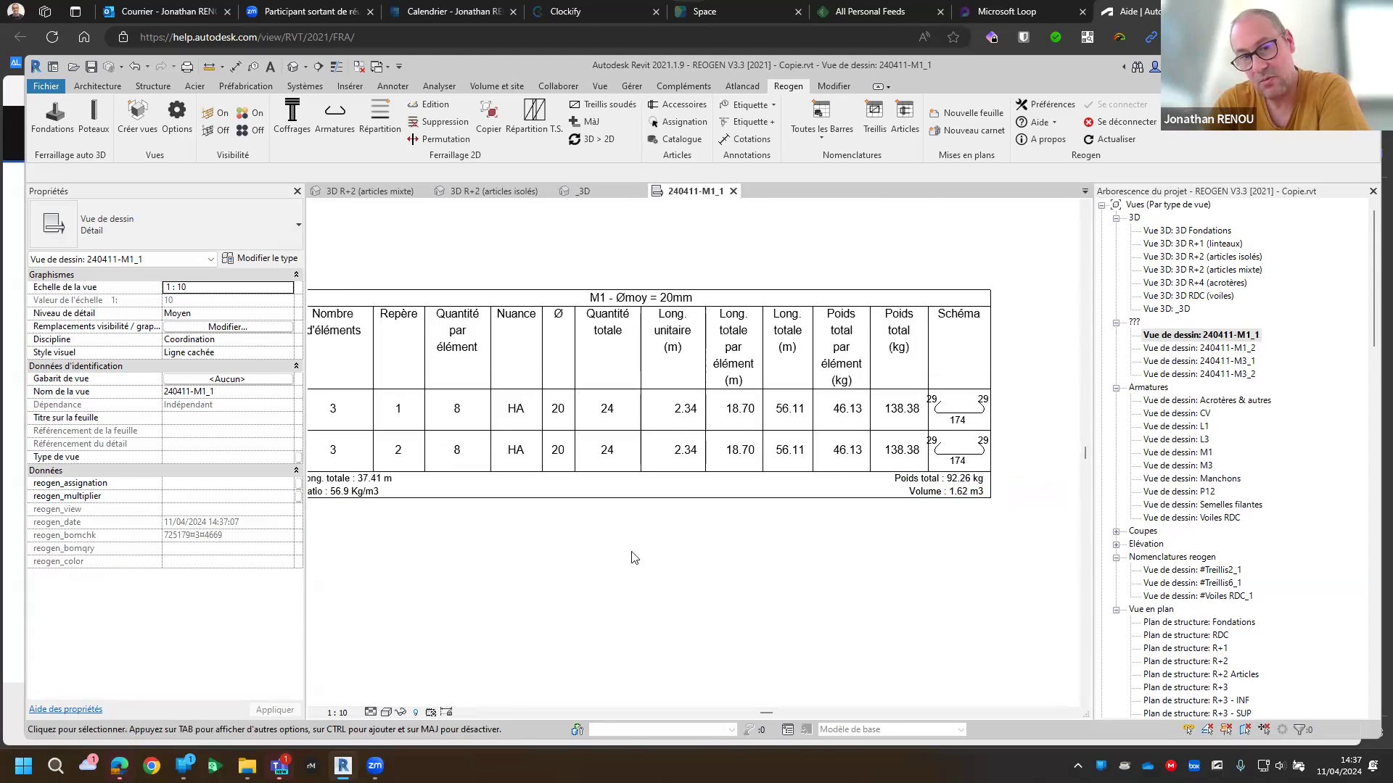
{"action": "middle_click_drag", "start_coordinate": [634, 553], "coordinate": [844, 524]}
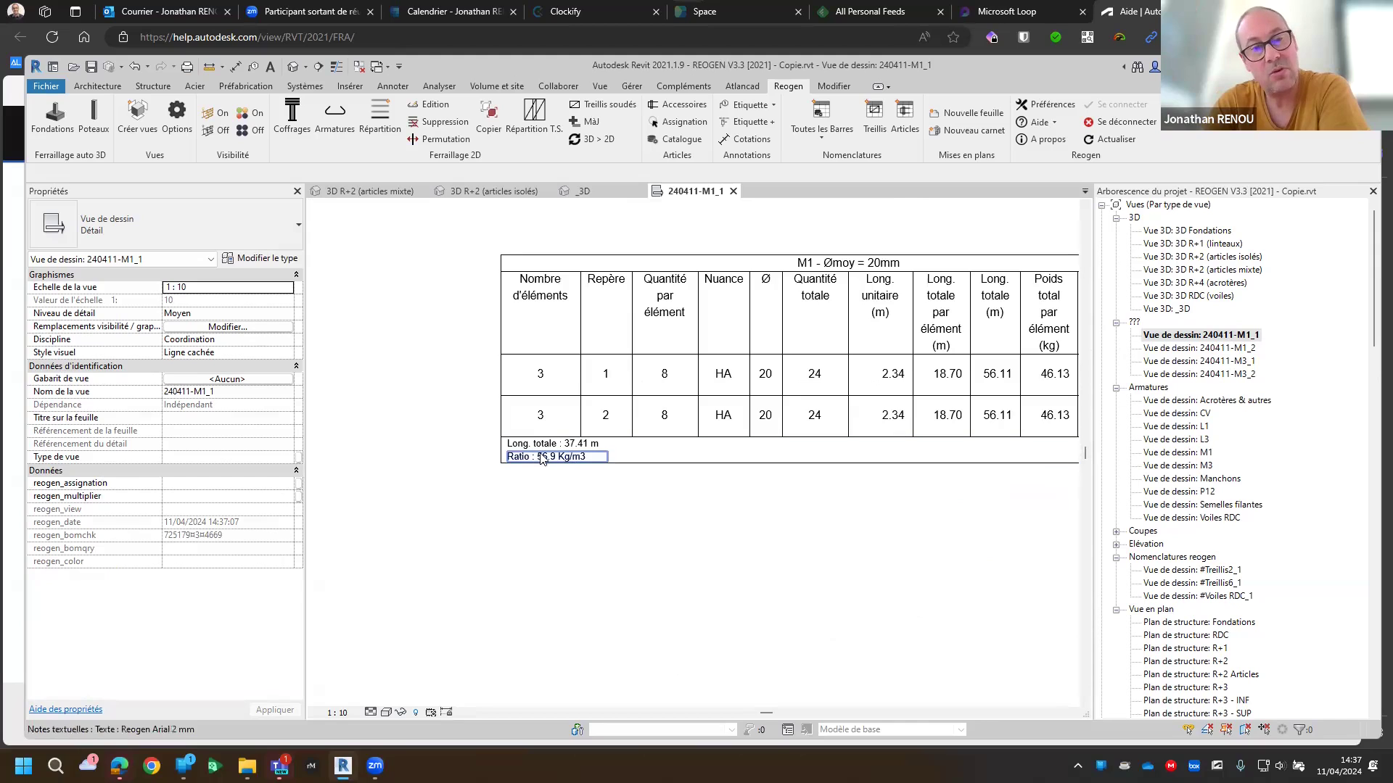
{"action": "middle_click_drag", "start_coordinate": [793, 540], "coordinate": [659, 588]}
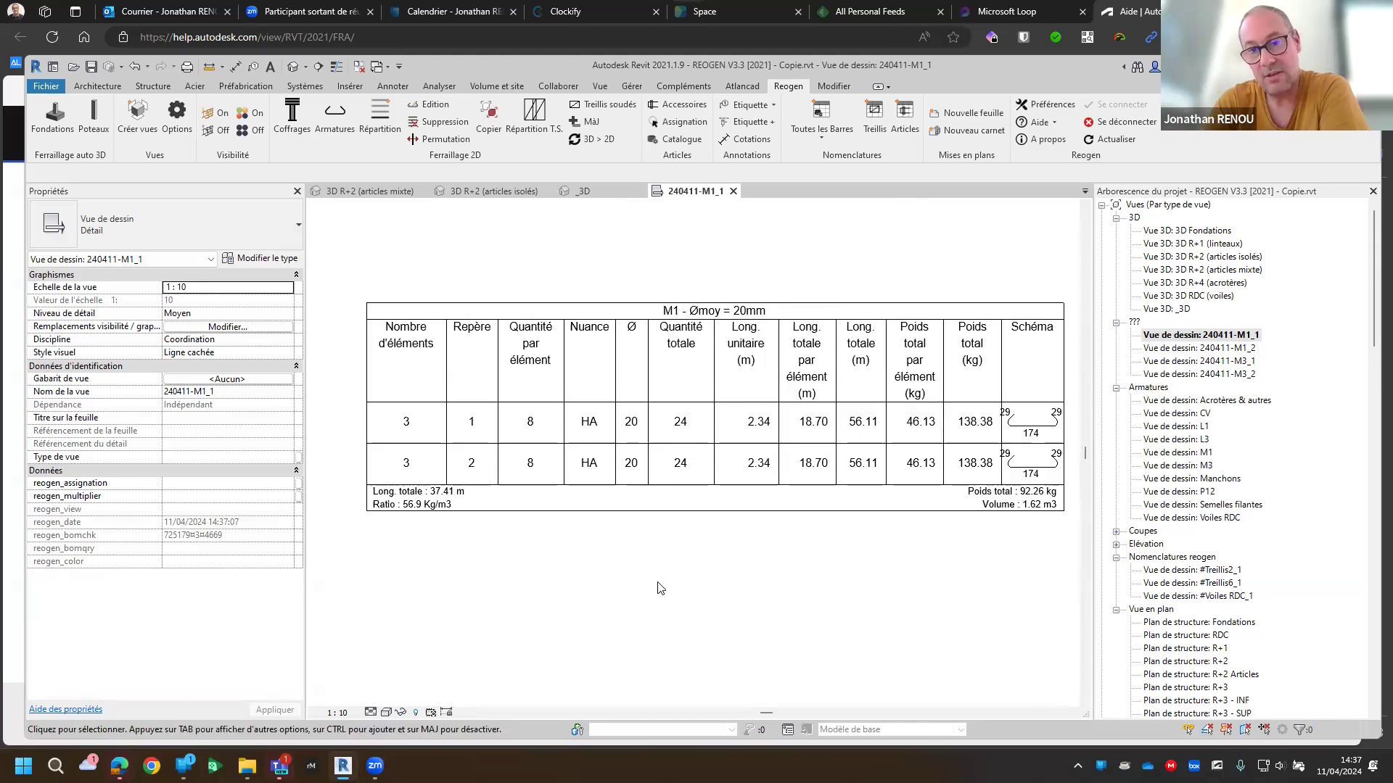
{"action": "double_click", "coordinate": [1202, 348]}
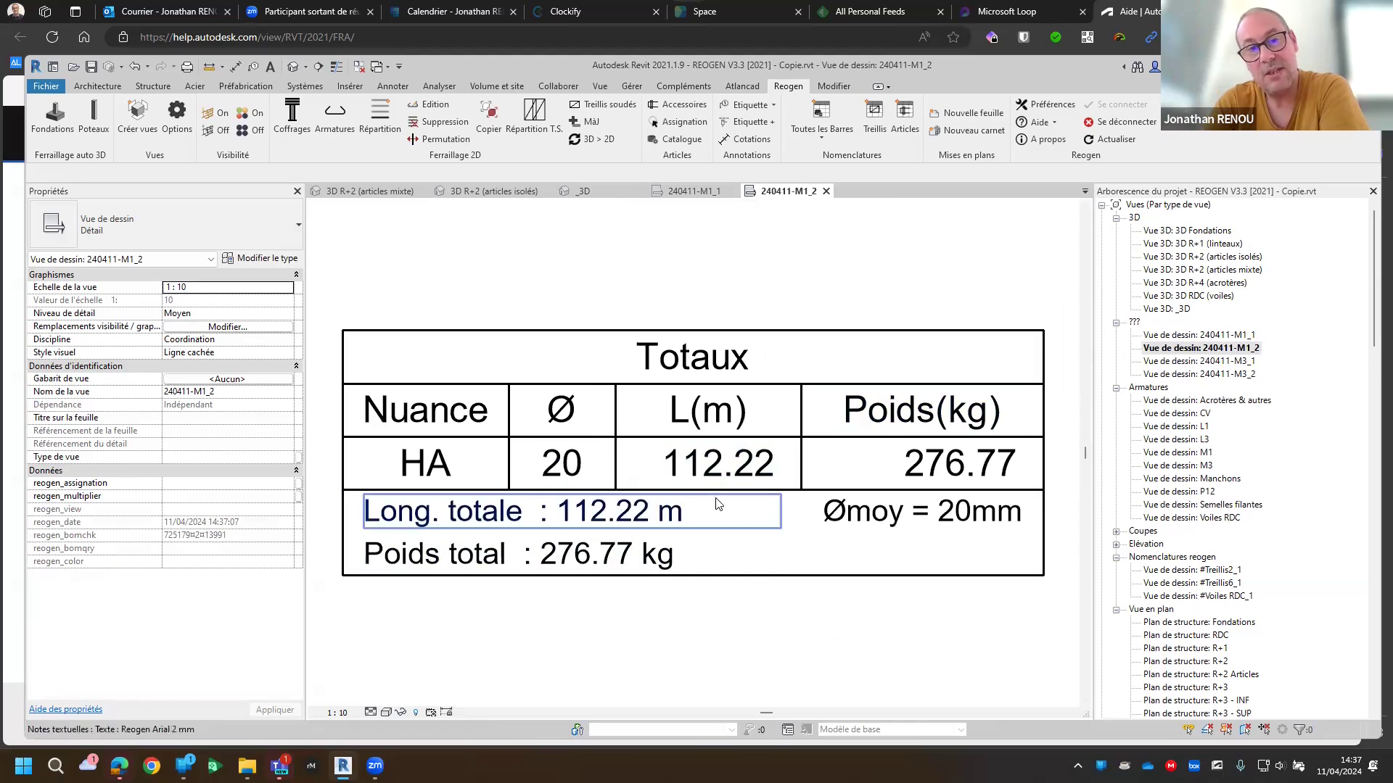
{"action": "scroll", "coordinate": [718, 504], "scroll_direction": "down", "scroll_amount": 5}
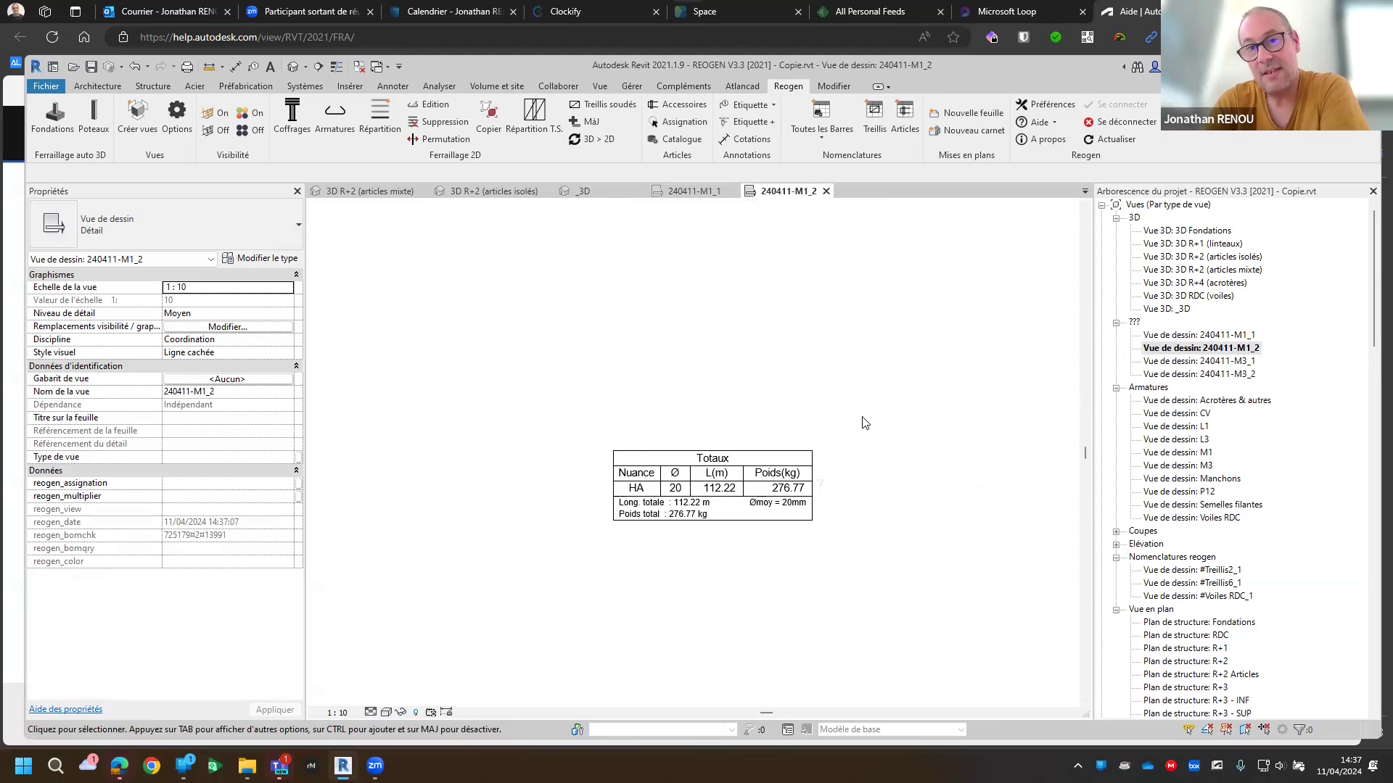
Create new sheets for M1 and M3 with layout Dessin - A3 paysage, schedule templates Reogen par élément and Reogen totaux, and view title Sans titre
{"action": "left_click", "coordinate": [965, 114]}
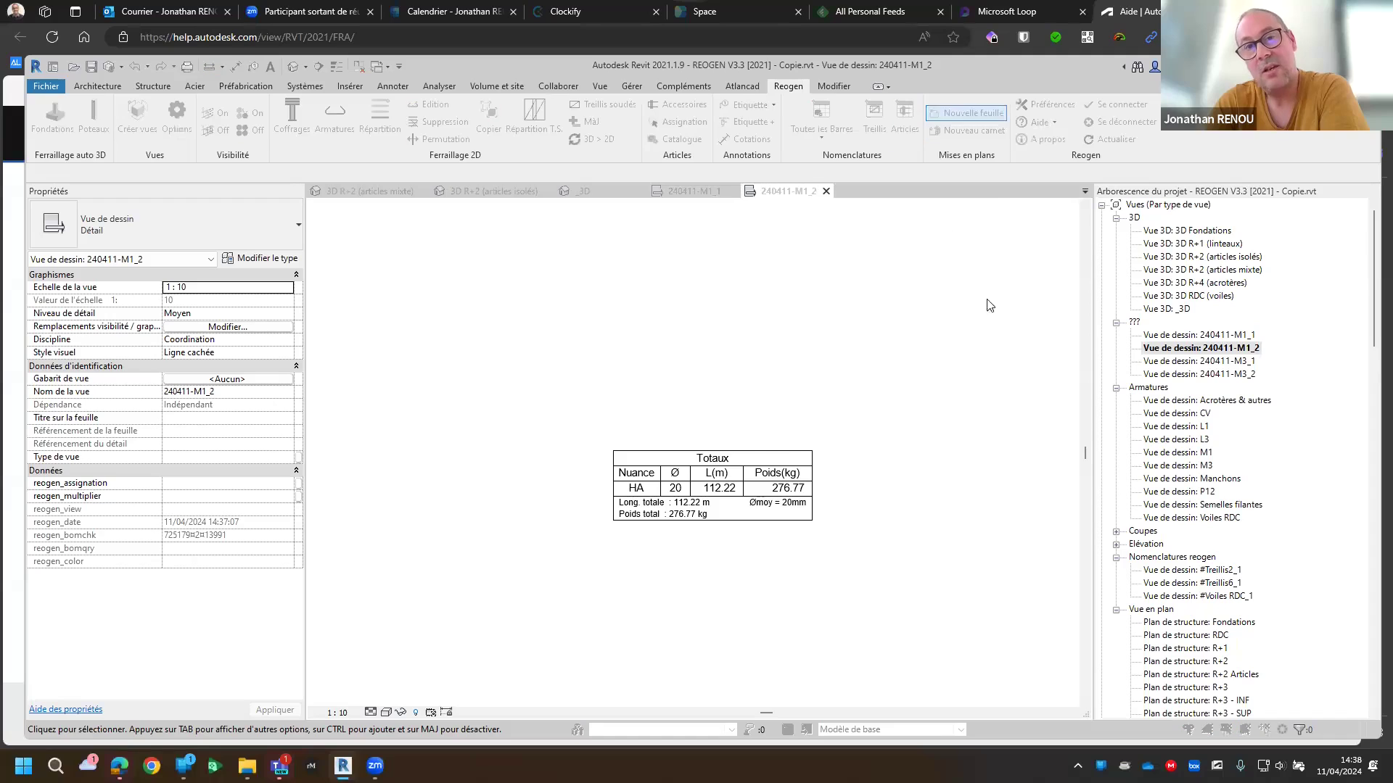
{"action": "left_click", "coordinate": [418, 363]}
{"action": "left_click", "coordinate": [419, 378]}
{"action": "left_click", "coordinate": [834, 325]}
{"action": "left_click", "coordinate": [862, 320]}
{"action": "left_click", "coordinate": [857, 361]}
{"action": "left_click", "coordinate": [842, 376]}
{"action": "left_click", "coordinate": [856, 396]}
{"action": "left_click", "coordinate": [855, 429]}
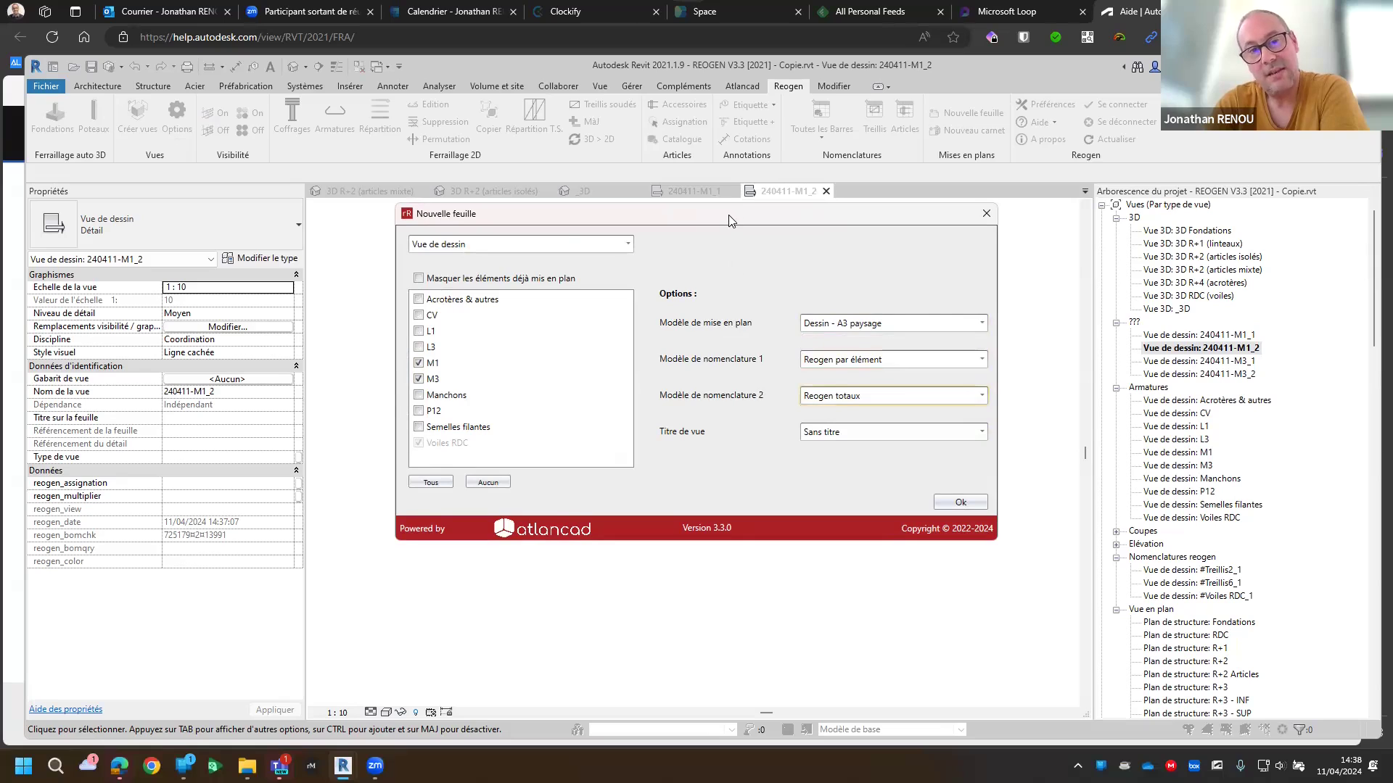
{"action": "left_click_drag", "start_coordinate": [729, 221], "coordinate": [539, 222]}
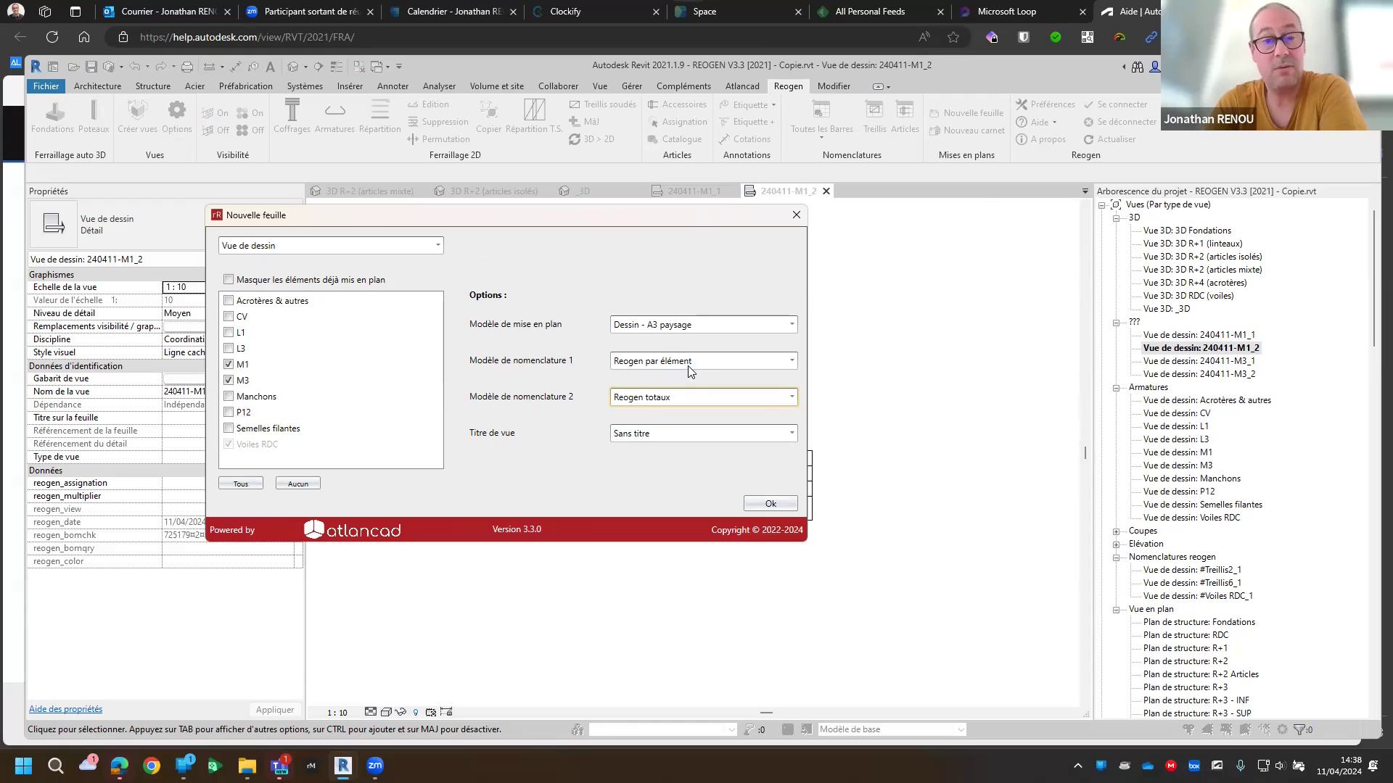
{"action": "left_click", "coordinate": [758, 506]}
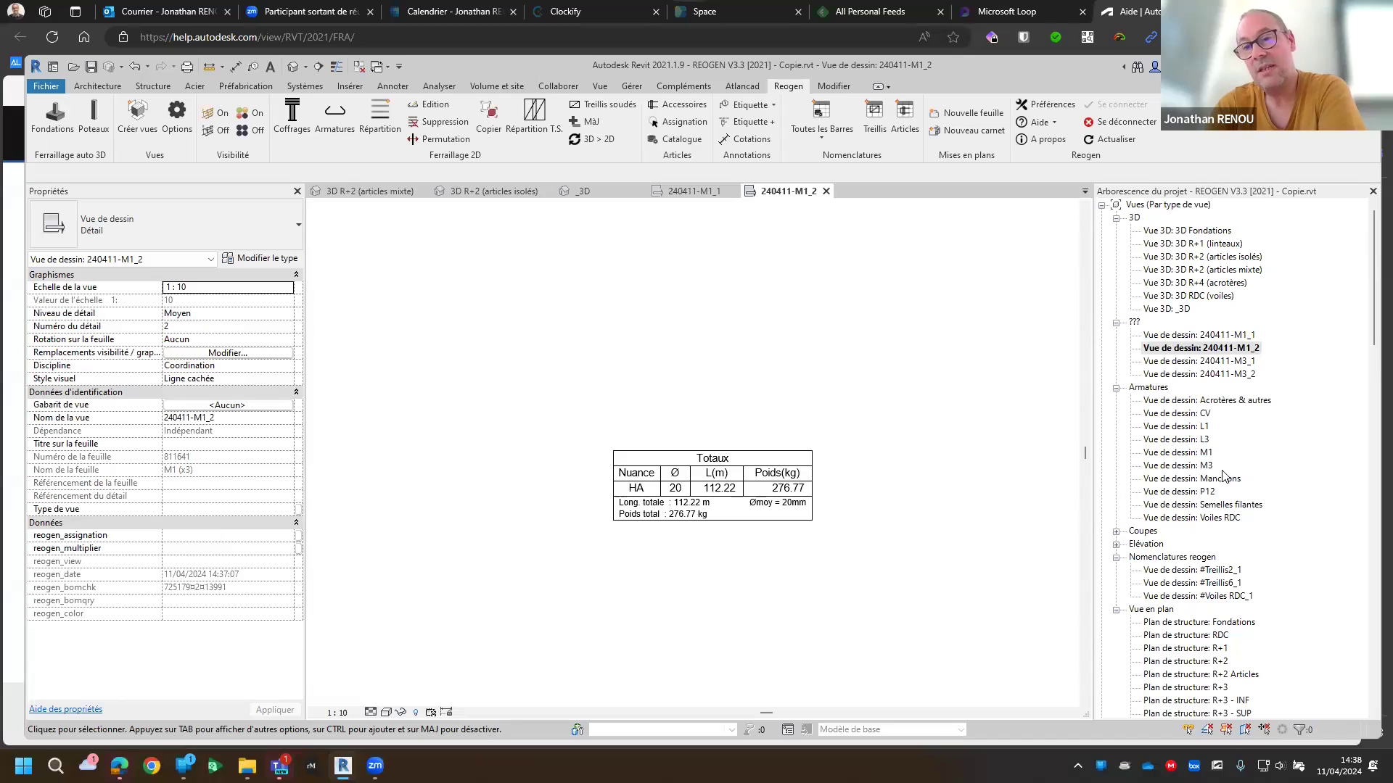
Examine the reinforcement views, per-element bar table and totals on the M1 (x3) and M3 (x2) sheets
{"action": "scroll", "coordinate": [1225, 475], "scroll_direction": "down", "scroll_amount": 3}
{"action": "scroll", "coordinate": [1224, 549], "scroll_direction": "down", "scroll_amount": 5}
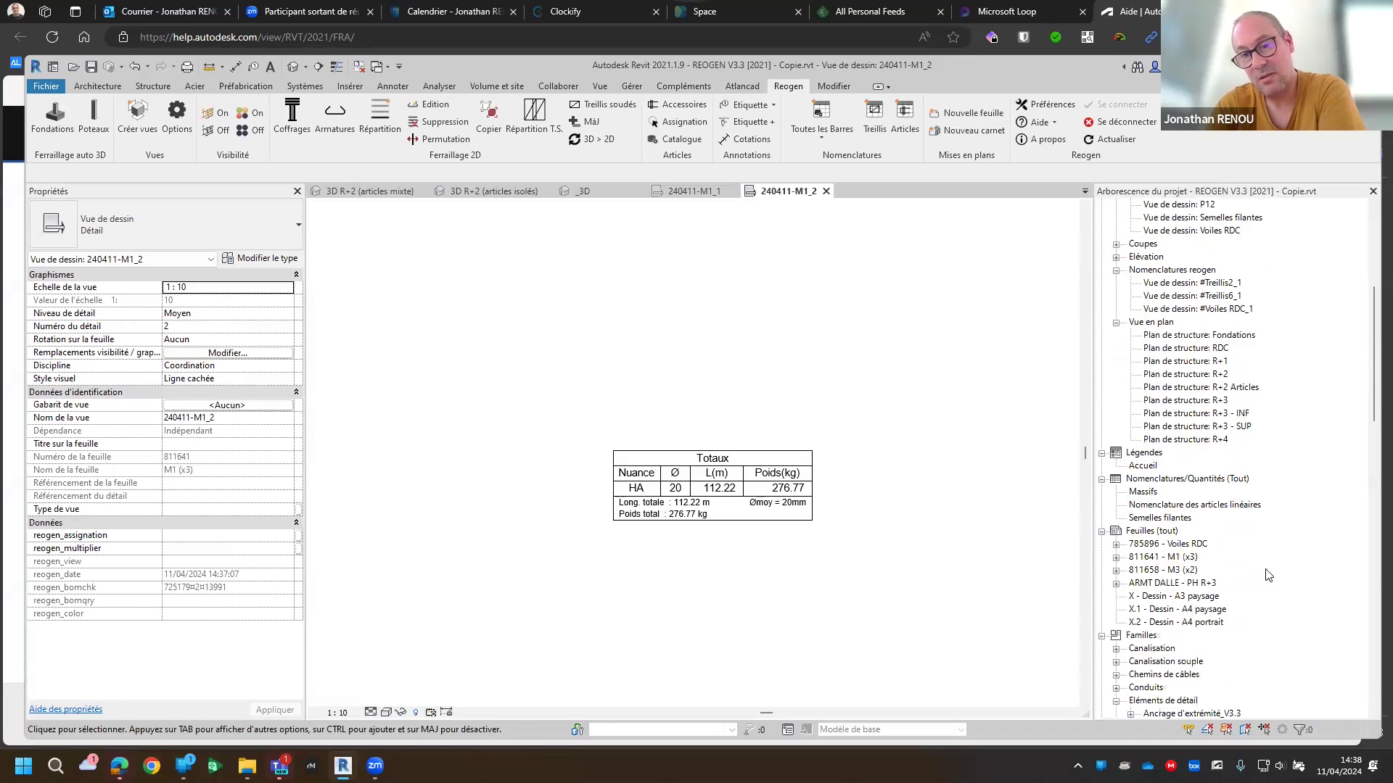
{"action": "double_click", "coordinate": [1163, 559]}
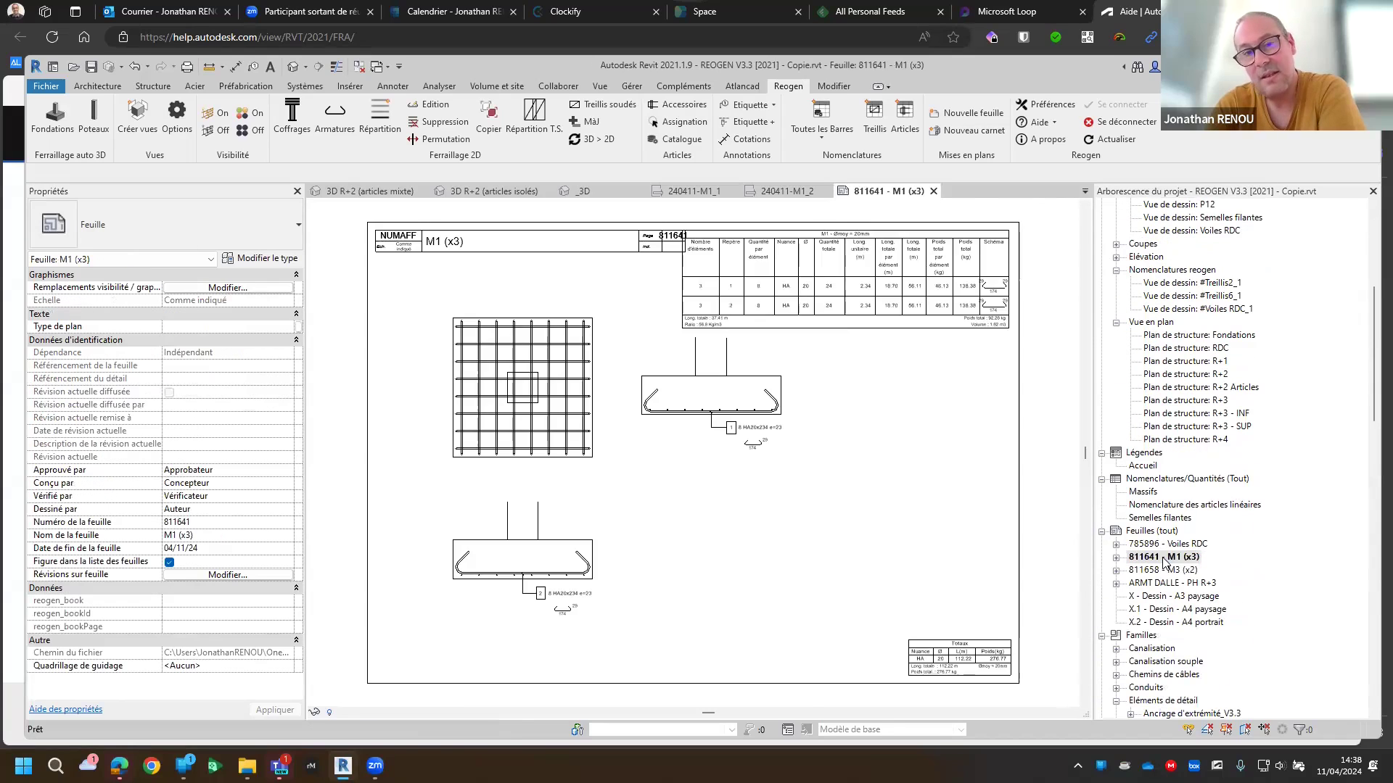
{"action": "scroll", "coordinate": [854, 268], "scroll_direction": "up", "scroll_amount": 5}
{"action": "scroll", "coordinate": [834, 276], "scroll_direction": "down", "scroll_amount": 3}
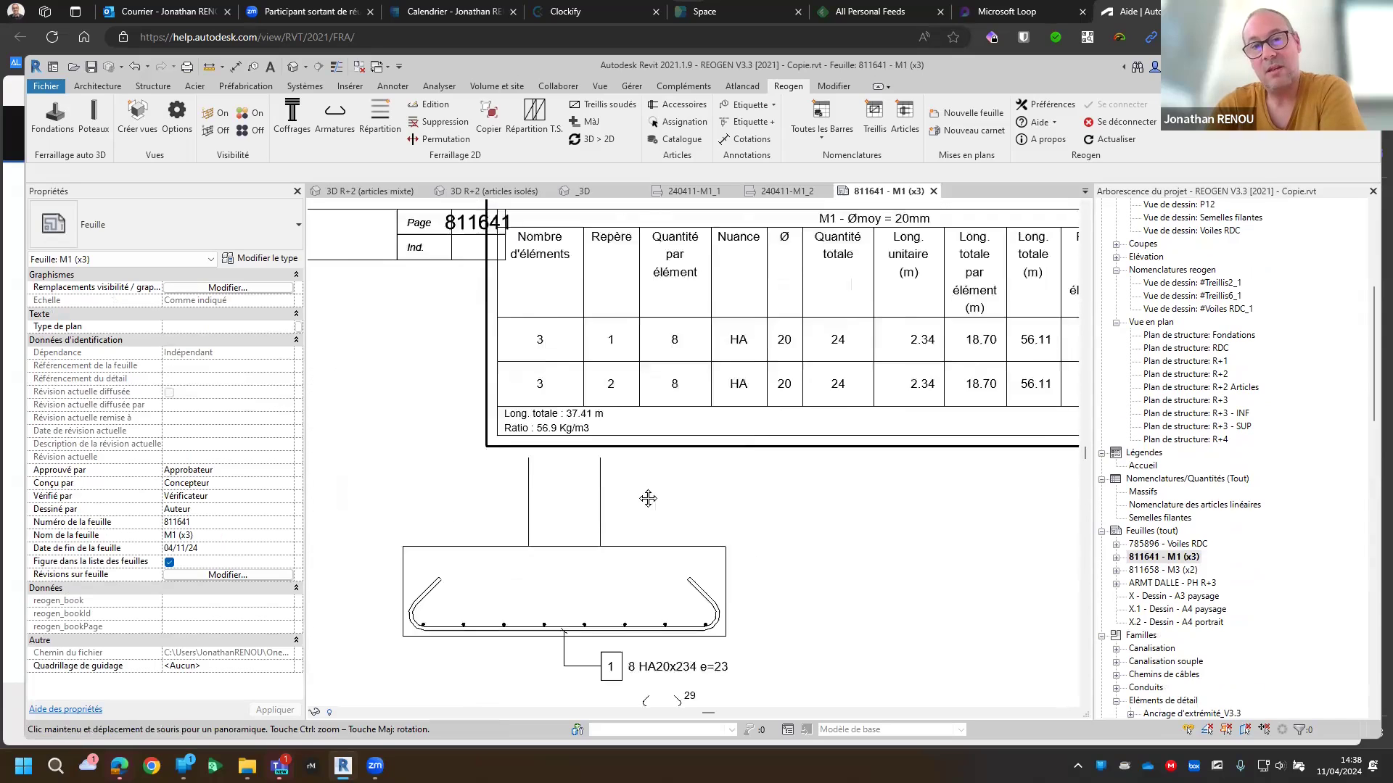
{"action": "scroll", "coordinate": [827, 381], "scroll_direction": "up", "scroll_amount": 3}
{"action": "scroll", "coordinate": [811, 382], "scroll_direction": "down", "scroll_amount": 2}
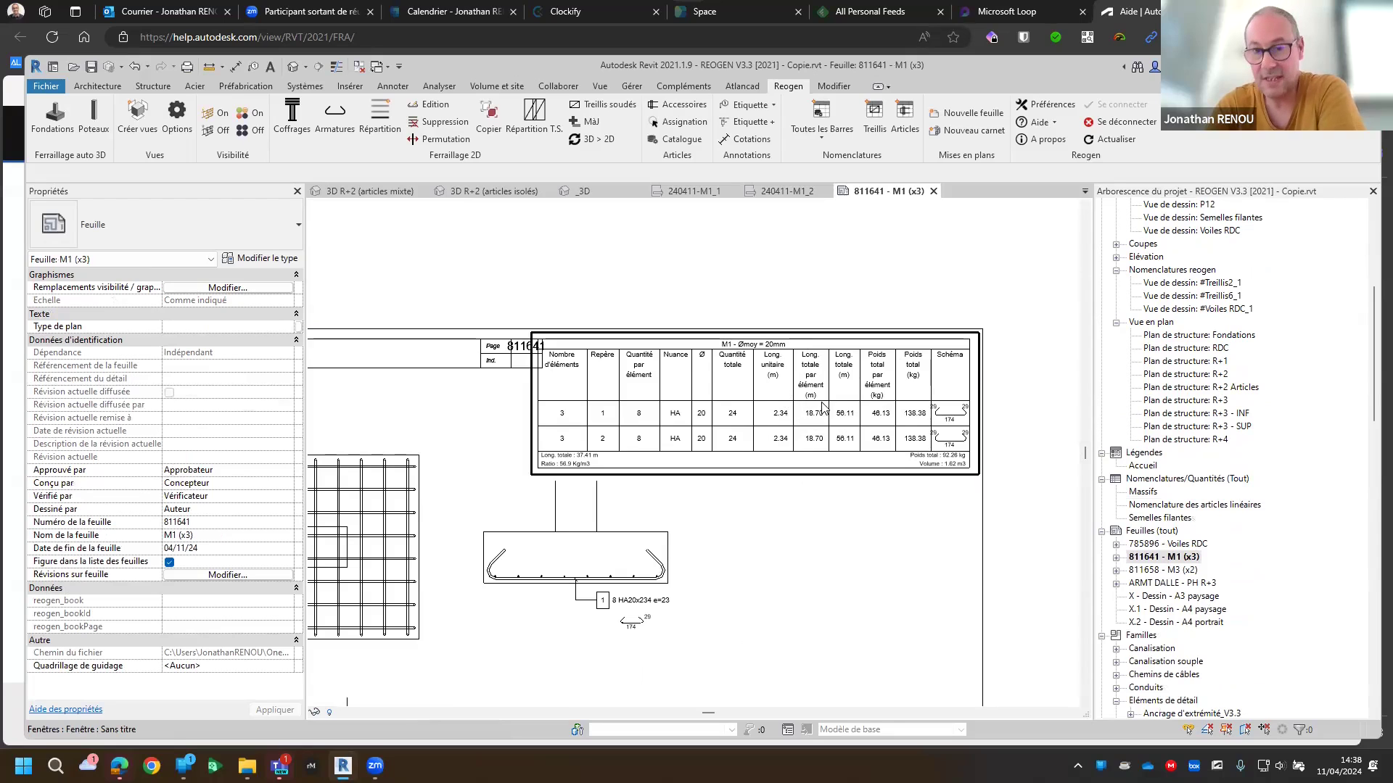
{"action": "scroll", "coordinate": [823, 406], "scroll_direction": "down", "scroll_amount": 2}
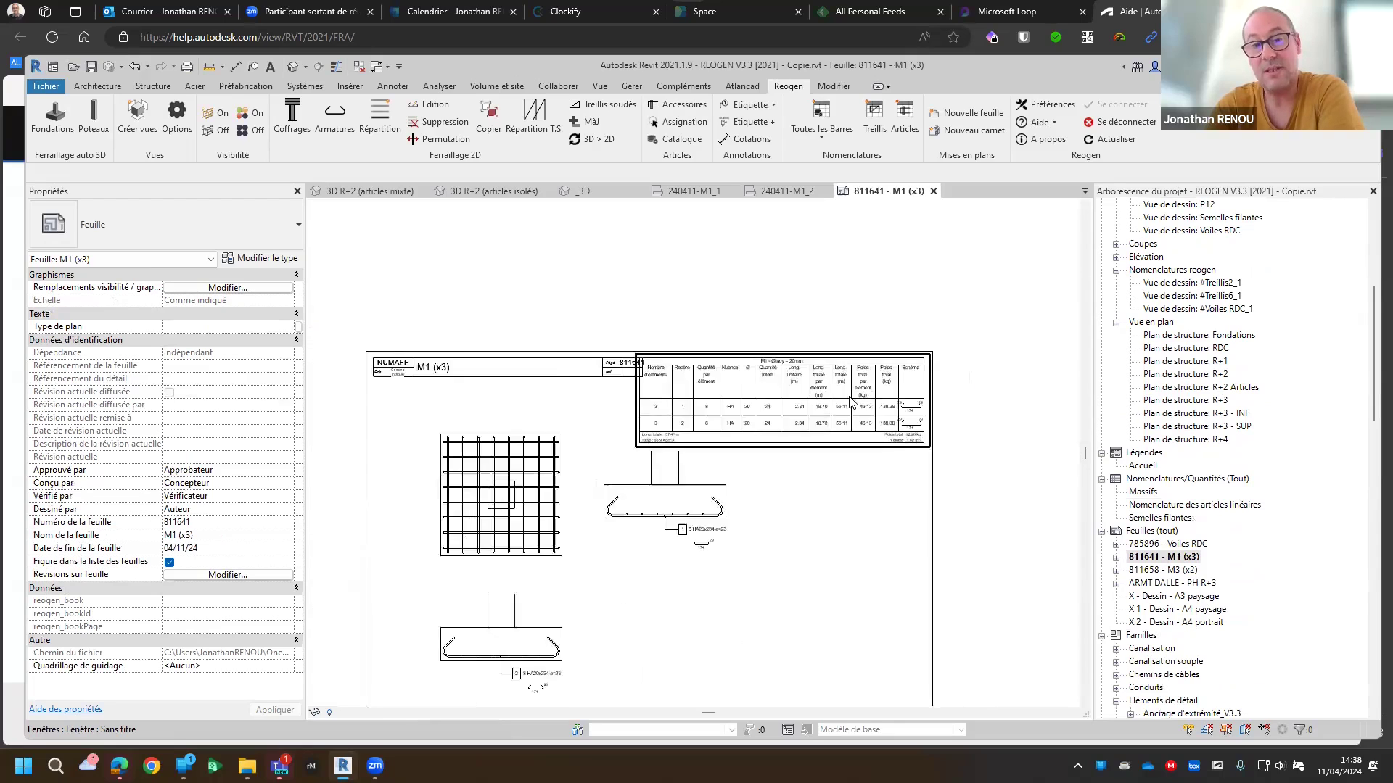
{"action": "scroll", "coordinate": [747, 336], "scroll_direction": "up", "scroll_amount": 3}
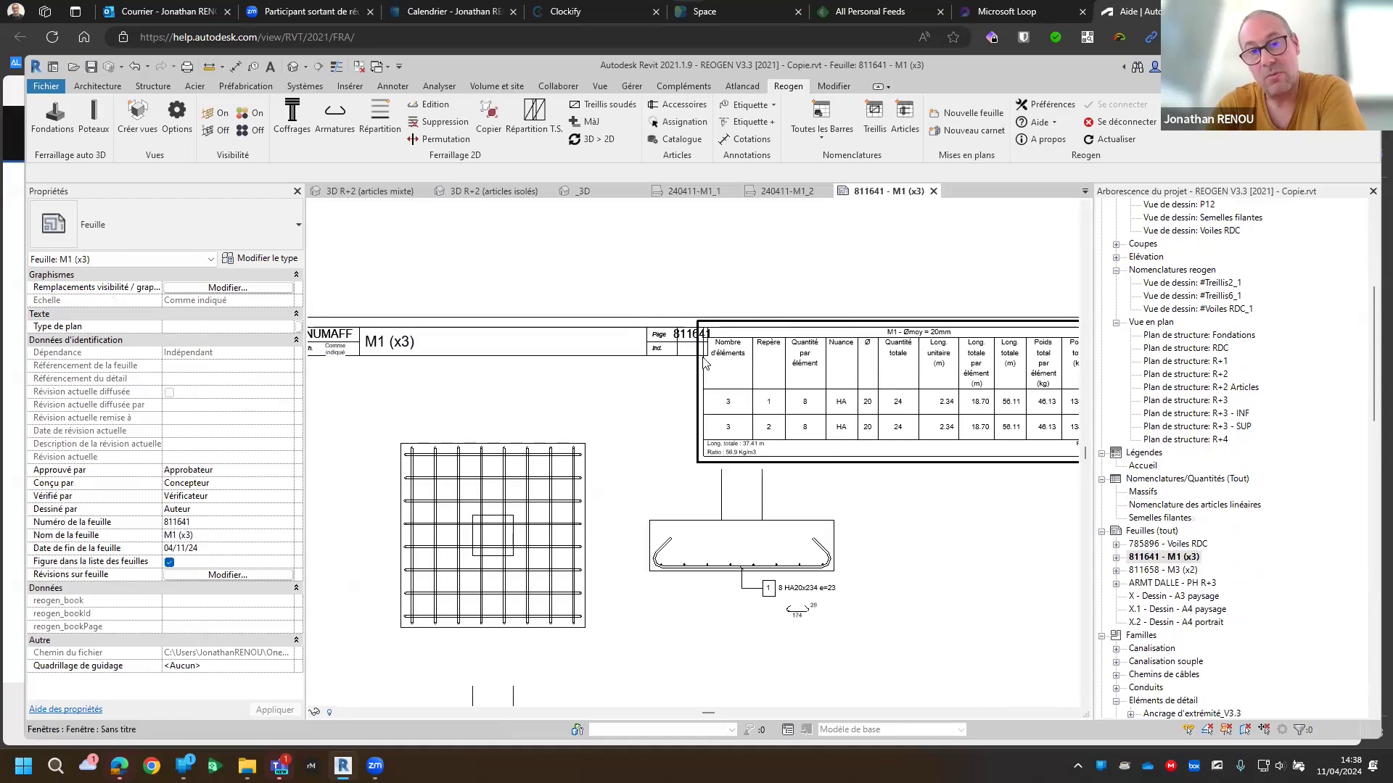
{"action": "scroll", "coordinate": [747, 336], "scroll_direction": "down", "scroll_amount": 3}
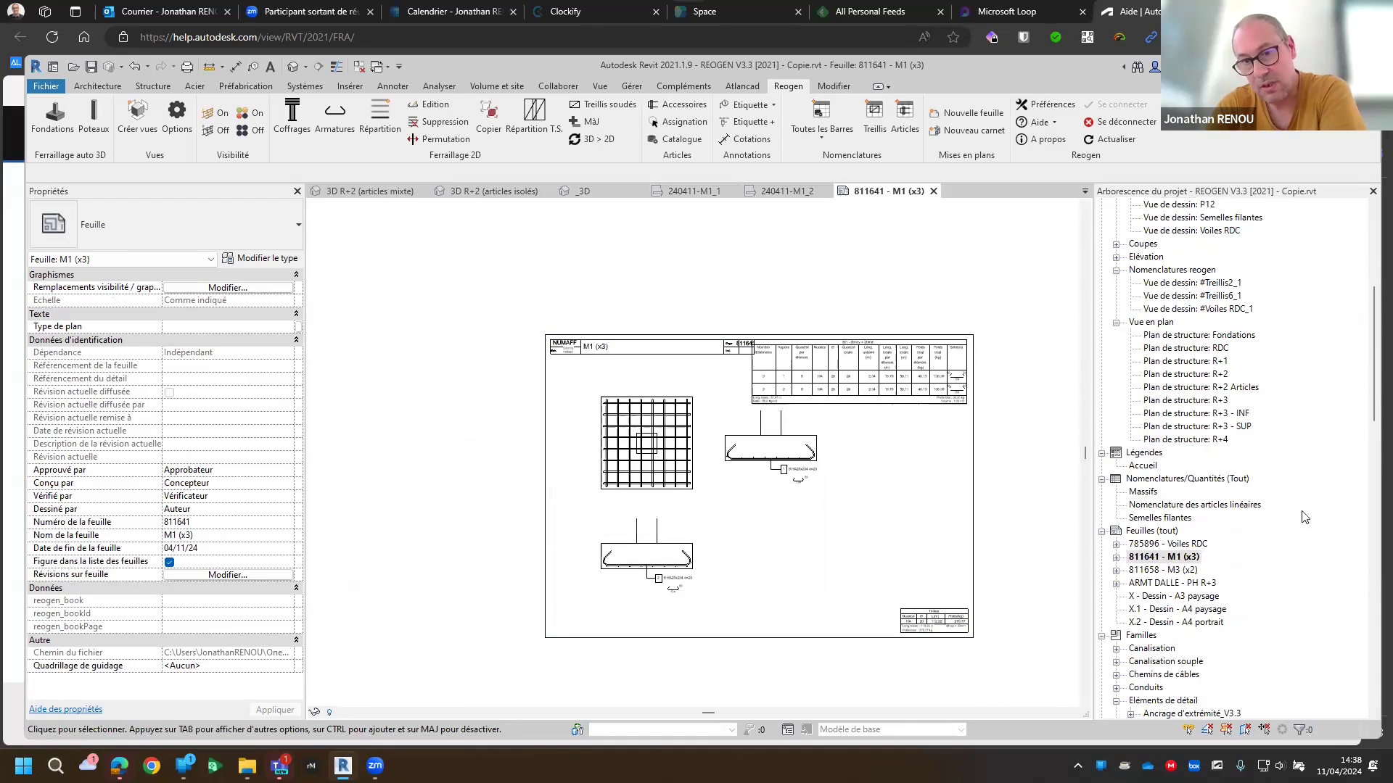
{"action": "double_click", "coordinate": [1177, 571]}
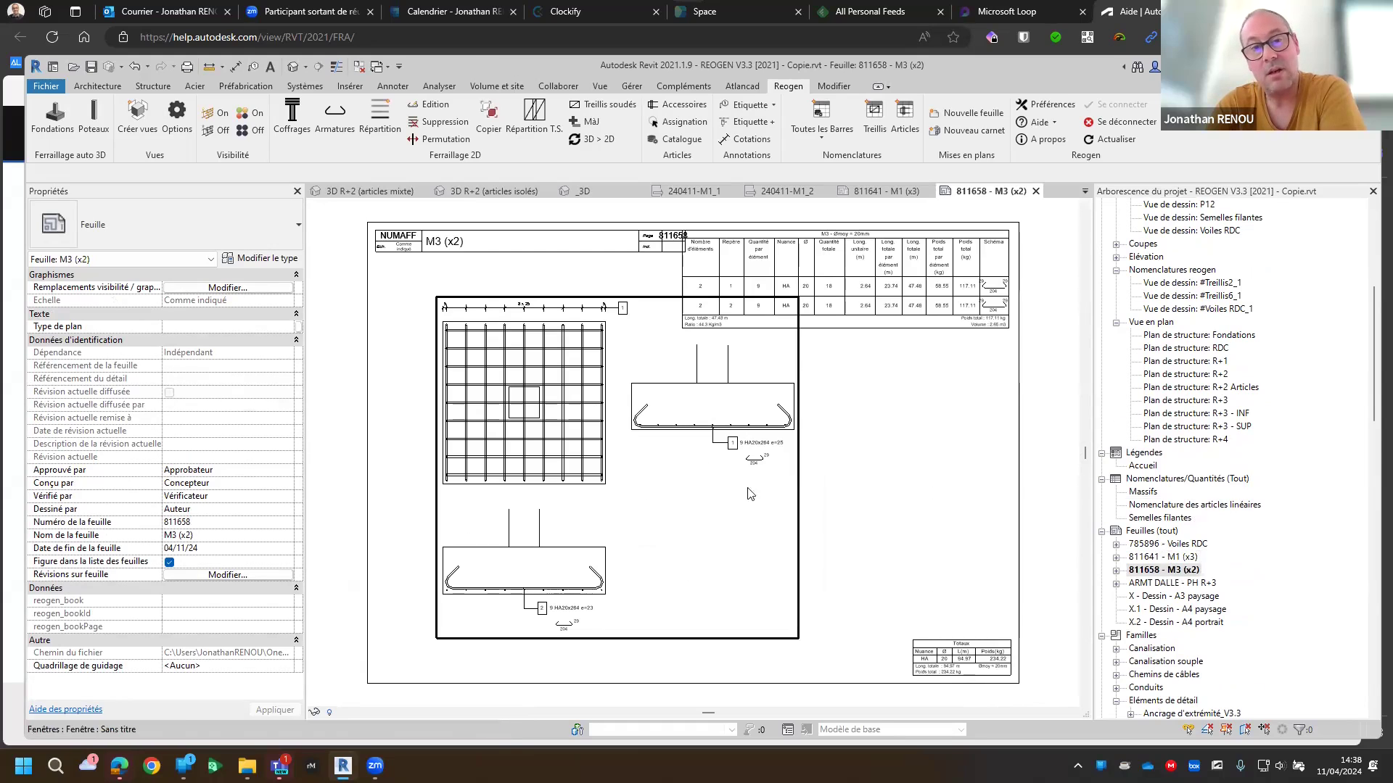
{"action": "middle_click_drag", "start_coordinate": [929, 527], "coordinate": [862, 532]}
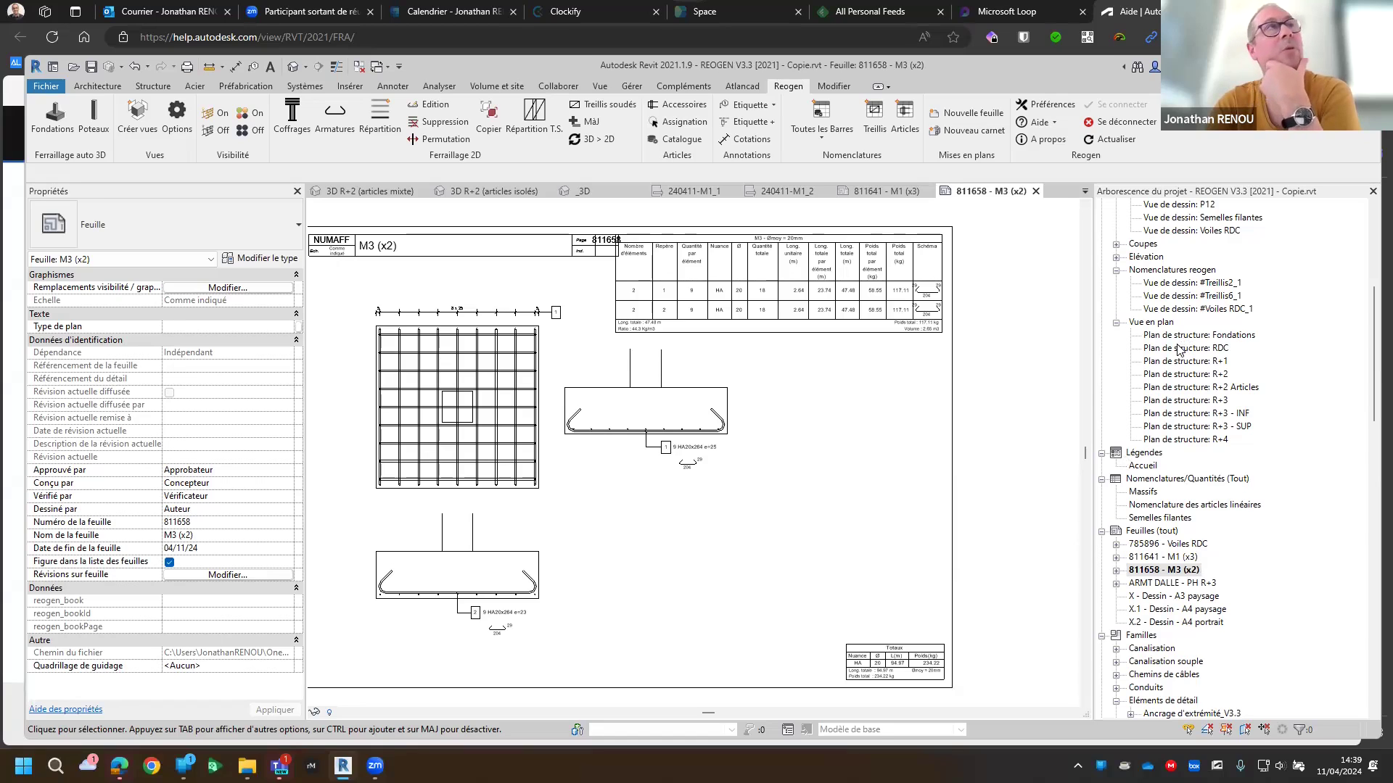
Close the inactive views and open the Fondations structural plan at the isolated footings
{"action": "left_click", "coordinate": [358, 68]}
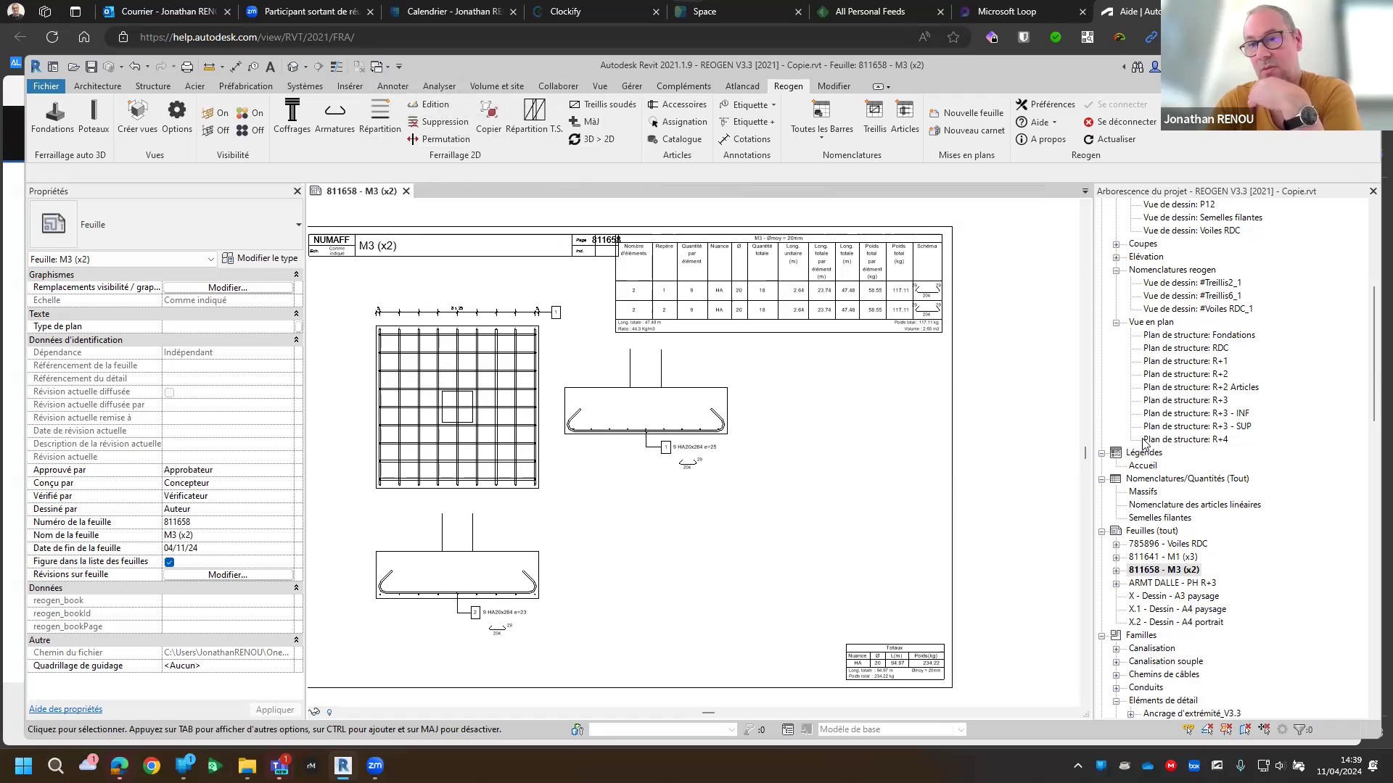
{"action": "scroll", "coordinate": [1175, 424], "scroll_direction": "up", "scroll_amount": 5}
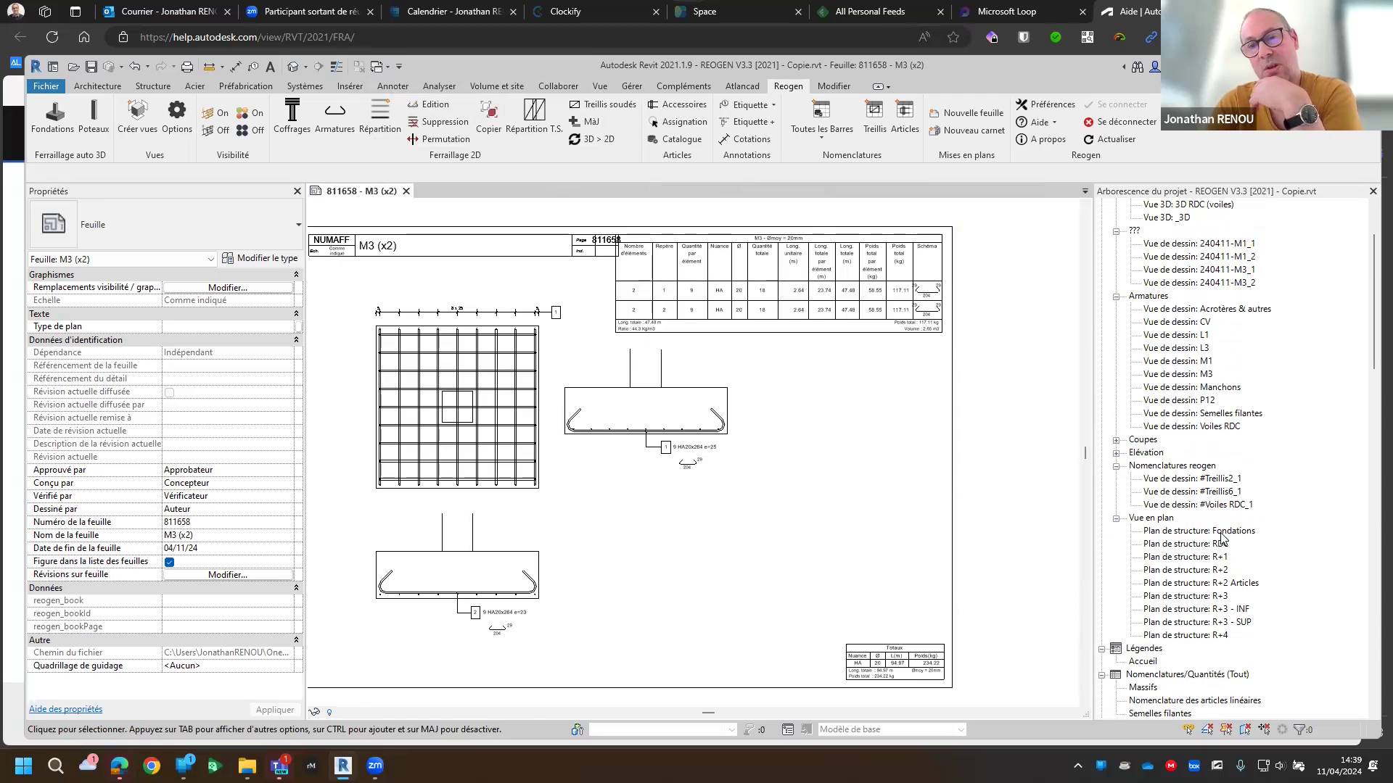
{"action": "double_click", "coordinate": [1222, 533]}
{"action": "scroll", "coordinate": [637, 438], "scroll_direction": "up", "scroll_amount": 3}
{"action": "scroll", "coordinate": [637, 438], "scroll_direction": "up", "scroll_amount": 2}
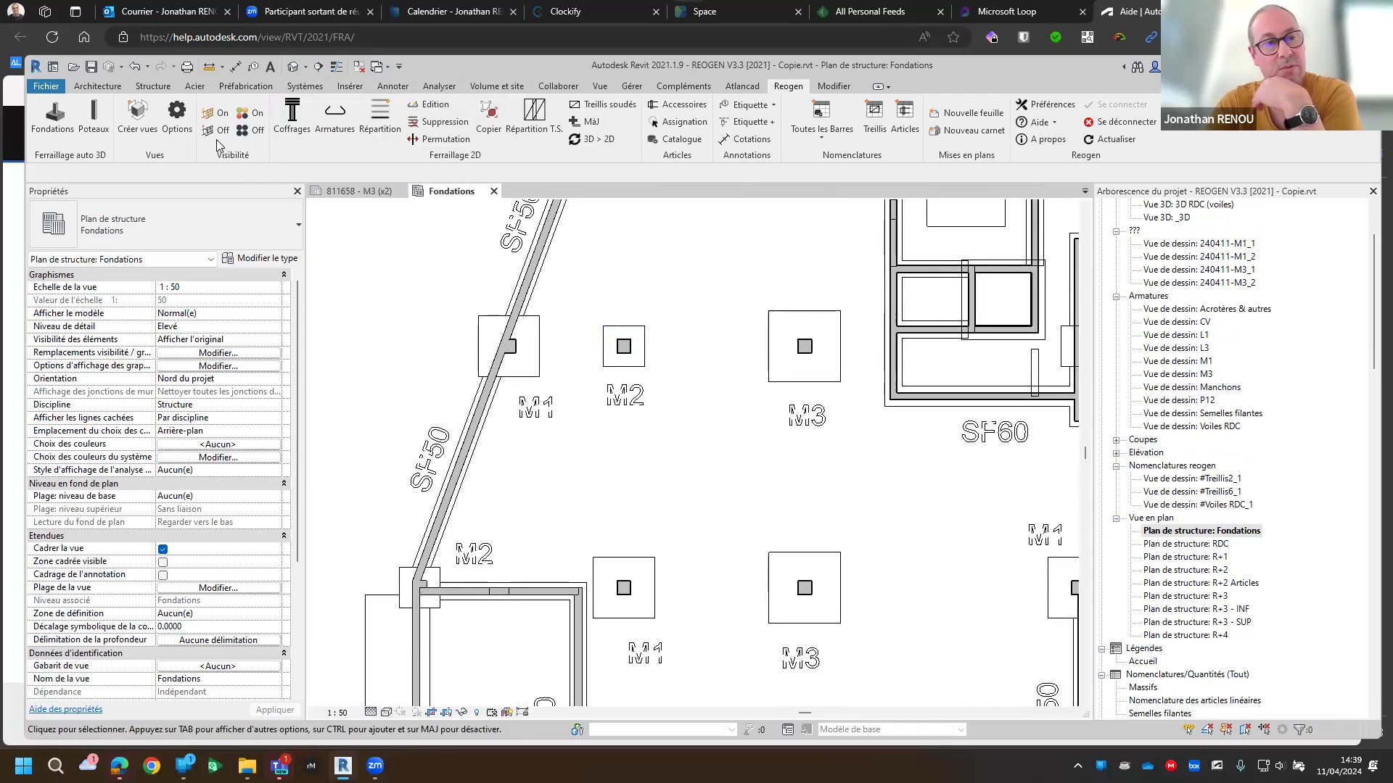
Create top, front and side views of the M2 footing beside M3, using the Armatures view template
{"action": "left_click", "coordinate": [137, 116]}
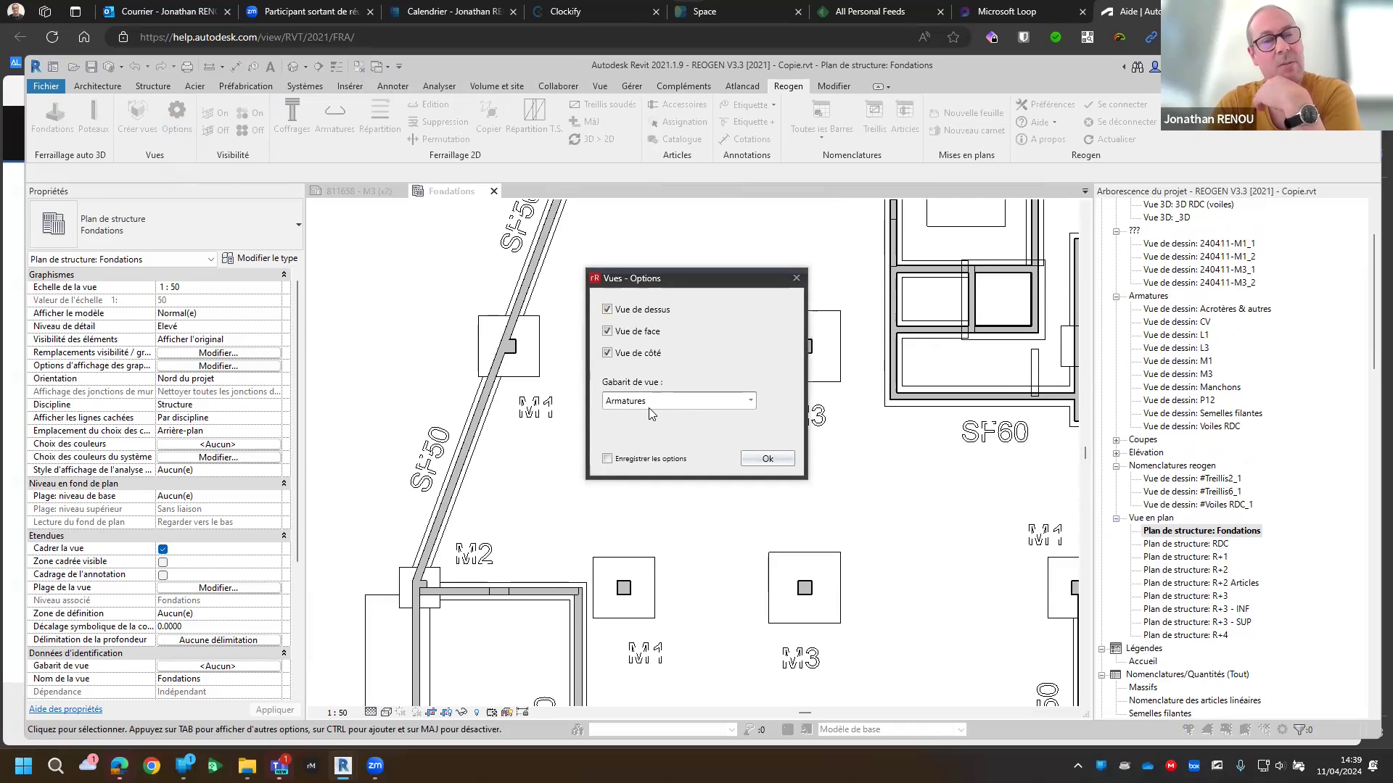
{"action": "left_click", "coordinate": [758, 457]}
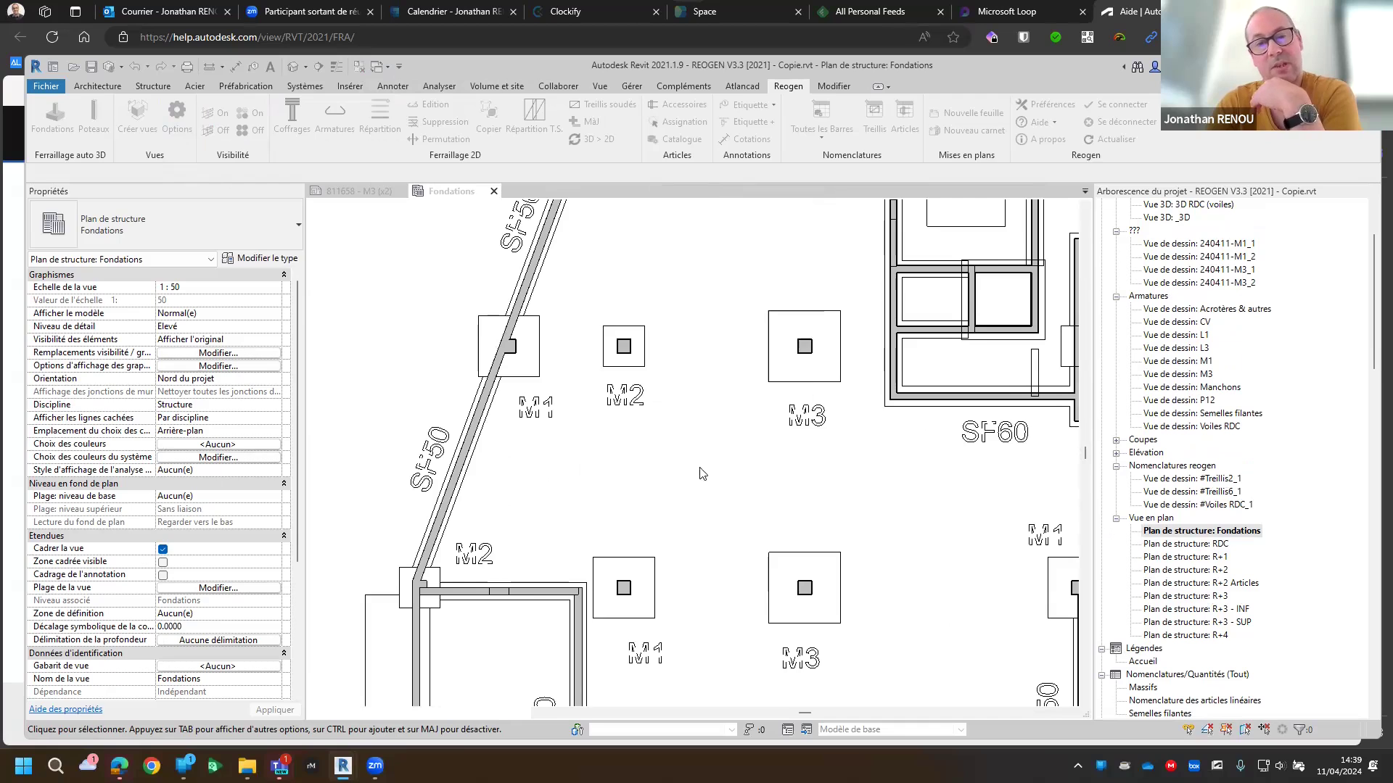
{"action": "left_click", "coordinate": [137, 116]}
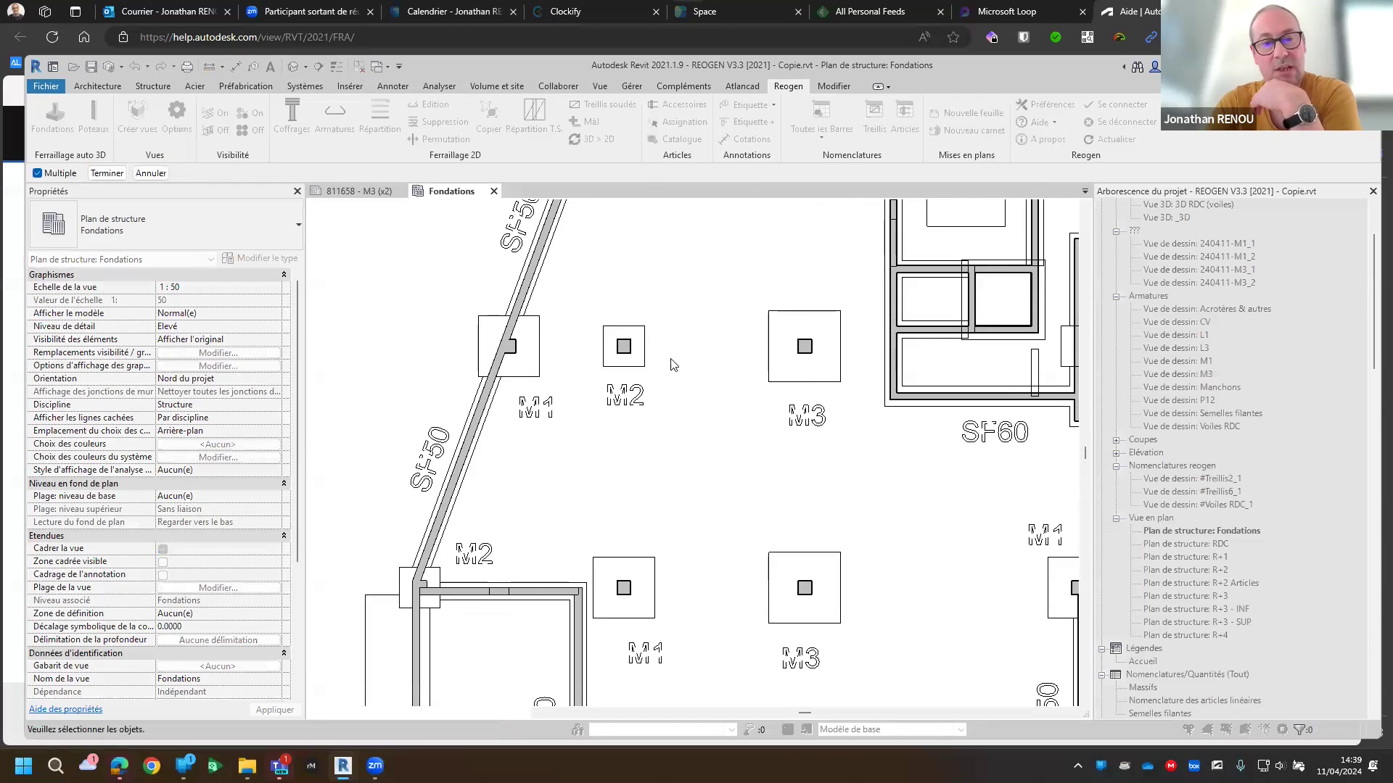
{"action": "left_click", "coordinate": [650, 366]}
{"action": "left_click", "coordinate": [106, 172]}
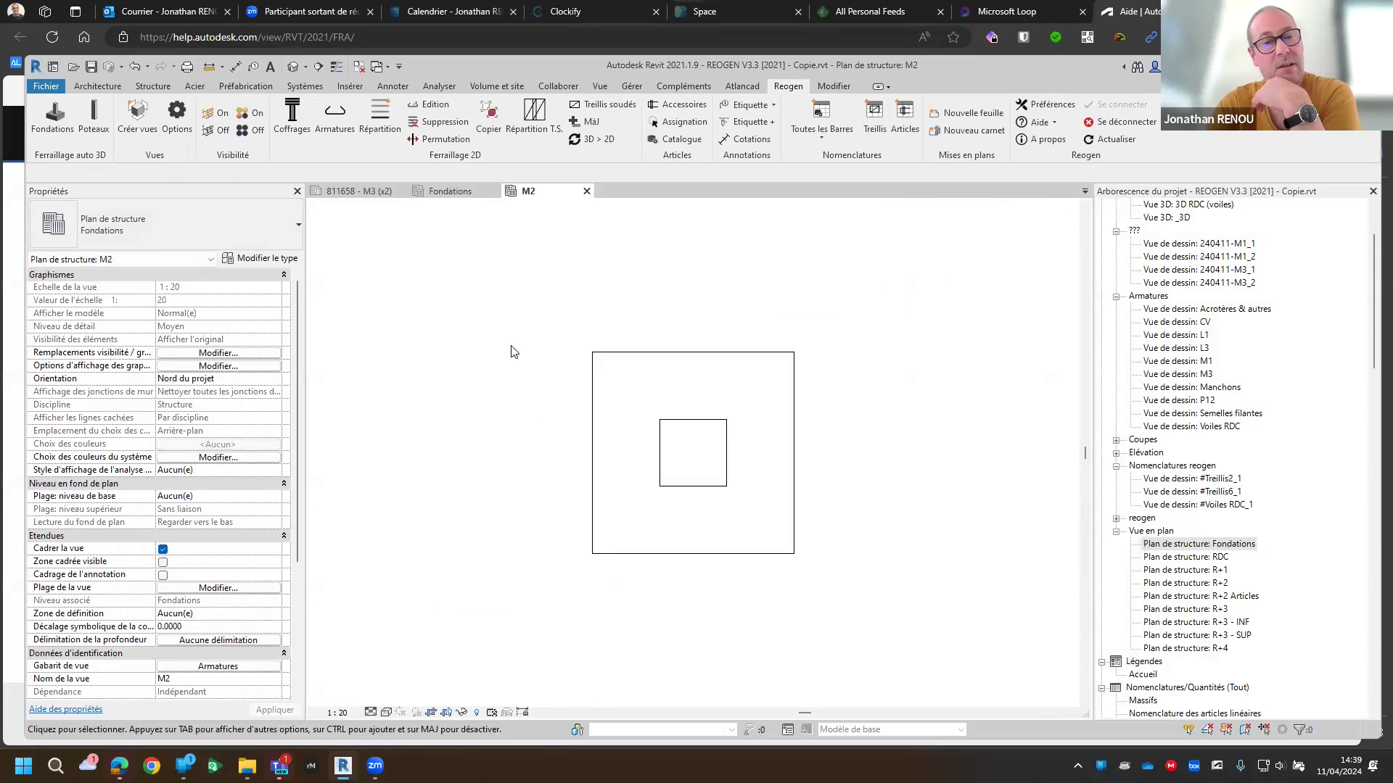
Close the Fondations plan and M3 sheet, and open the sections M2 Côté and M2 Face
{"action": "left_click", "coordinate": [492, 191]}
{"action": "left_click", "coordinate": [402, 191]}
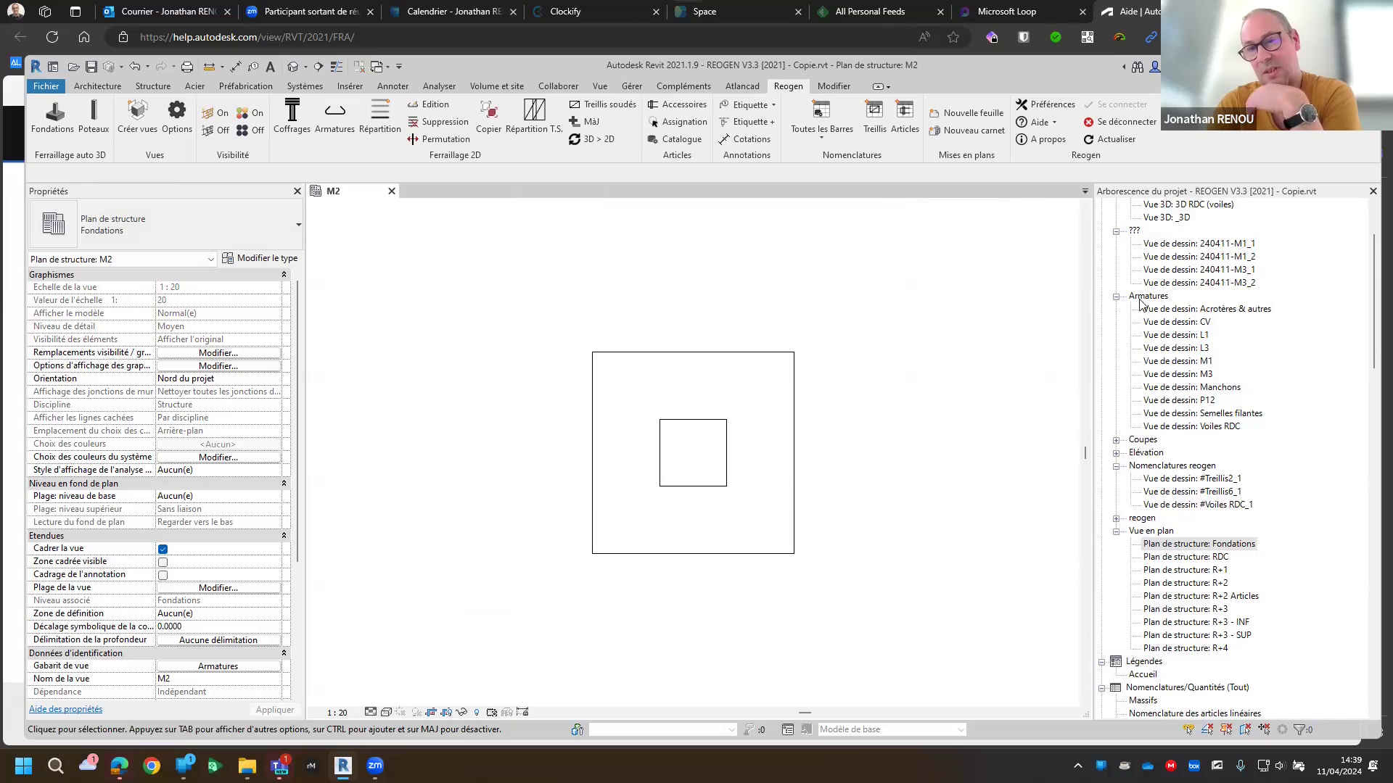
{"action": "left_click", "coordinate": [1116, 519]}
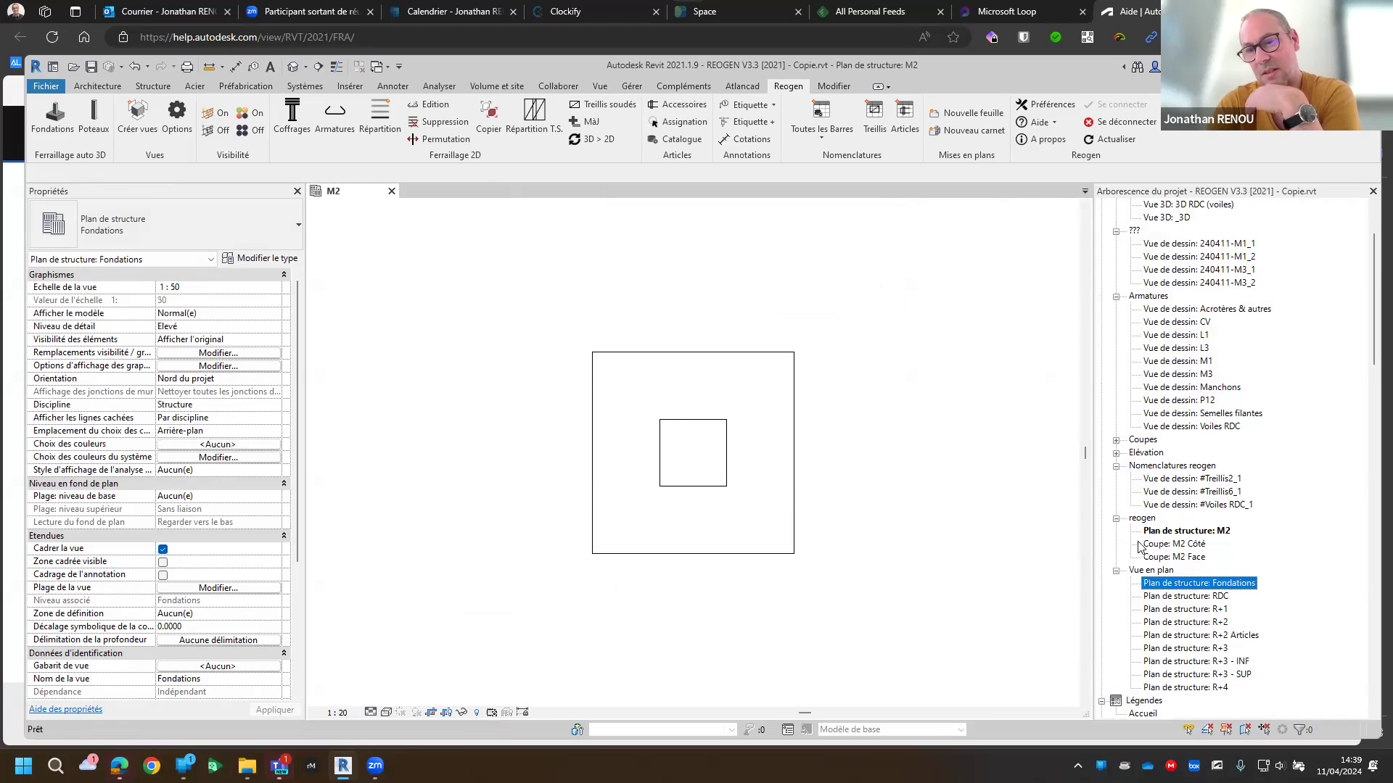
{"action": "double_click", "coordinate": [1171, 544]}
{"action": "left_click", "coordinate": [1166, 557]}
{"action": "double_click", "coordinate": [1166, 558]}
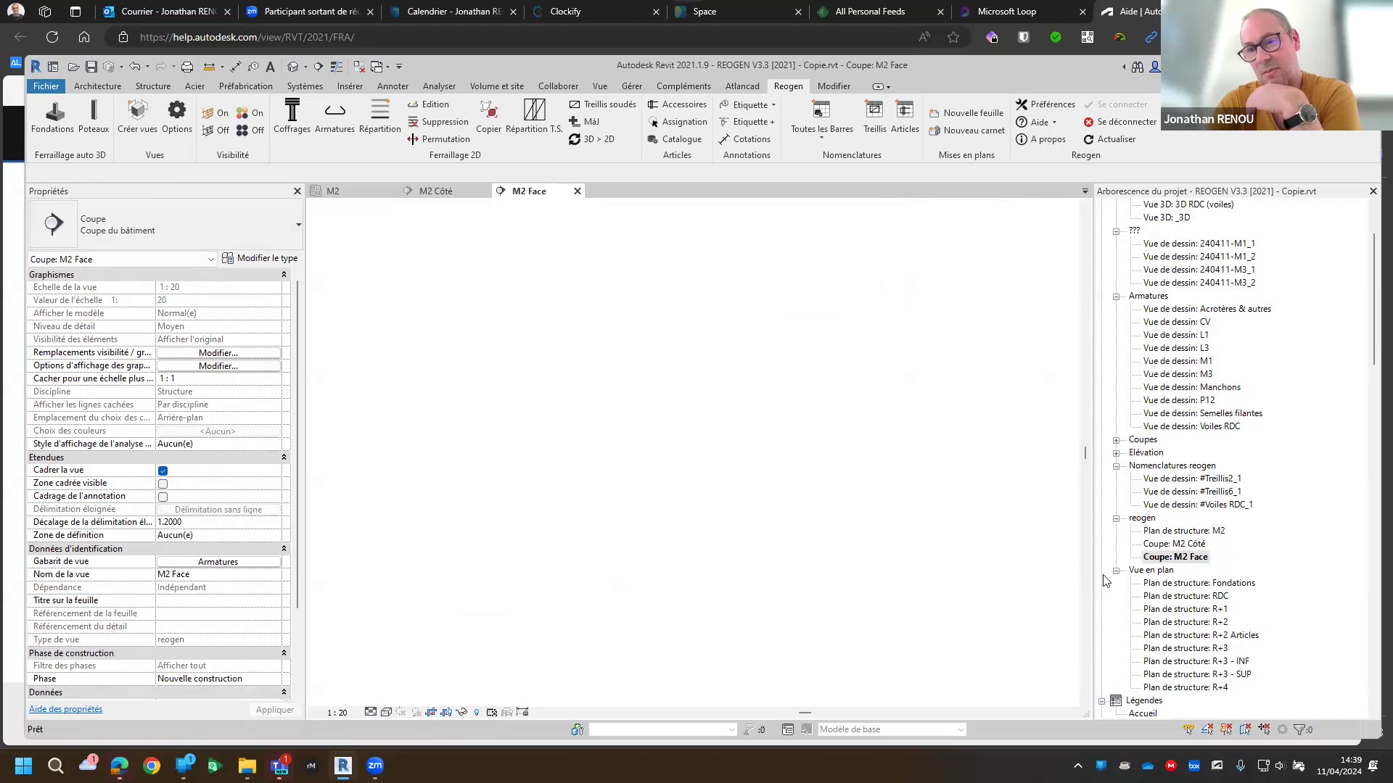
Tile the three M2 views and fit the footing in each one
{"action": "key", "text": "w"}
{"action": "key", "text": "t"}
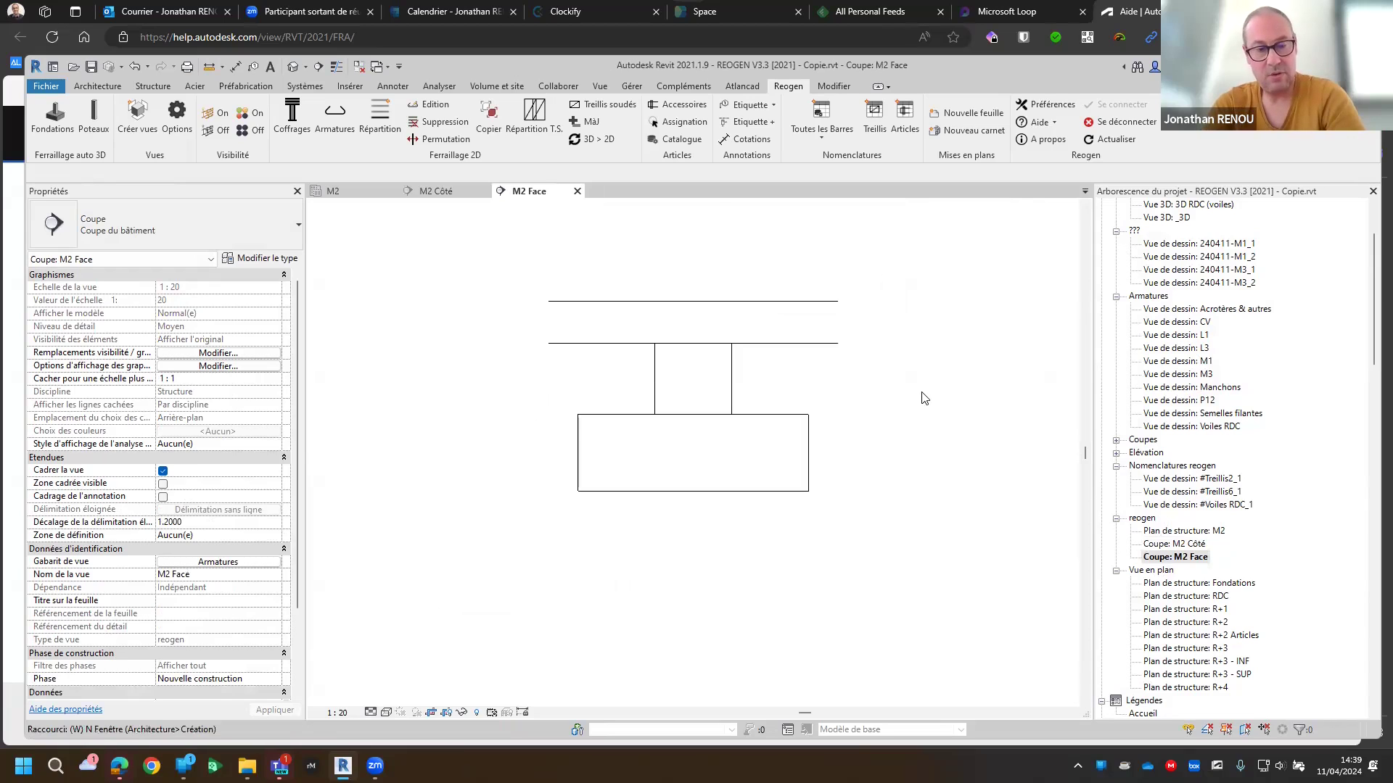
{"action": "key", "text": "z"}
{"action": "key", "text": "f"}
{"action": "left_click", "coordinate": [467, 559]}
{"action": "key", "text": "z"}
{"action": "key", "text": "f"}
{"action": "left_click", "coordinate": [1023, 498]}
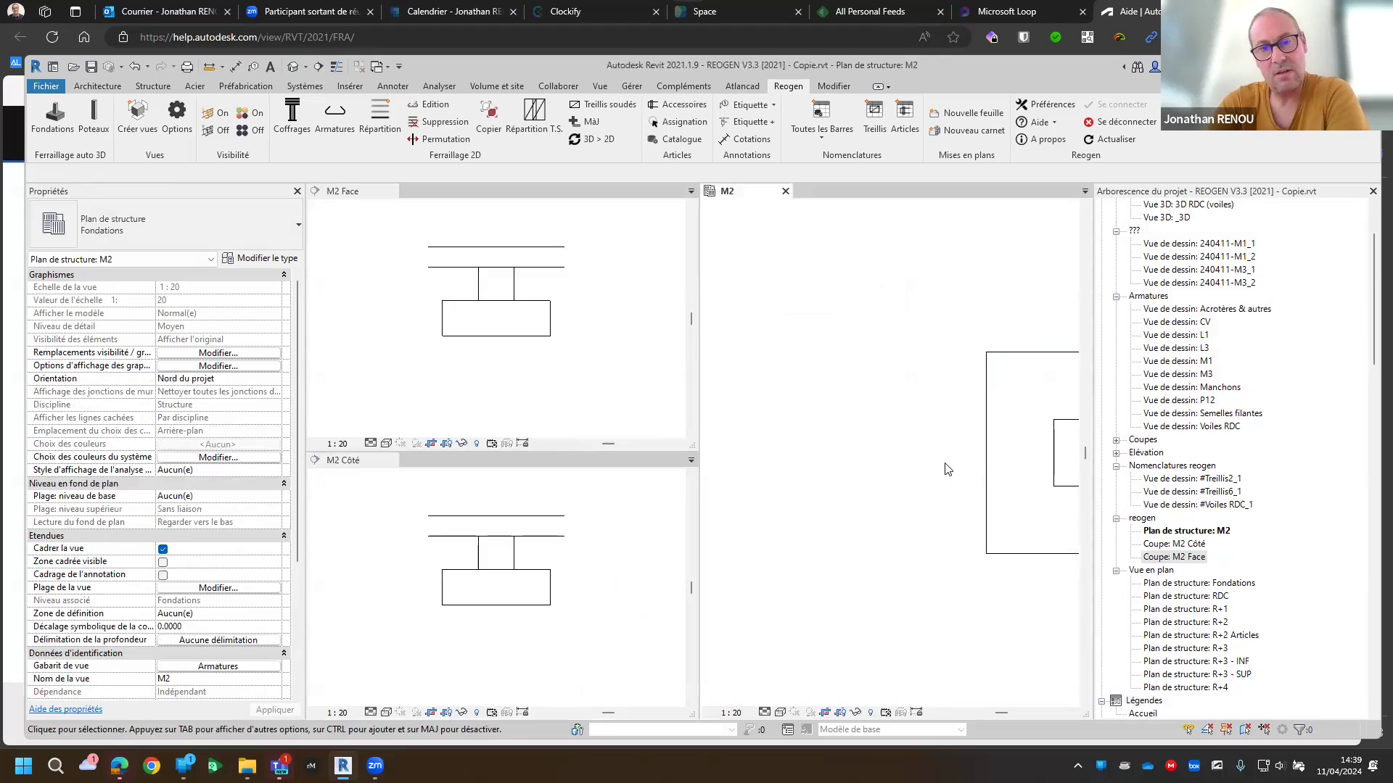
{"action": "key", "text": "z"}
{"action": "key", "text": "f"}
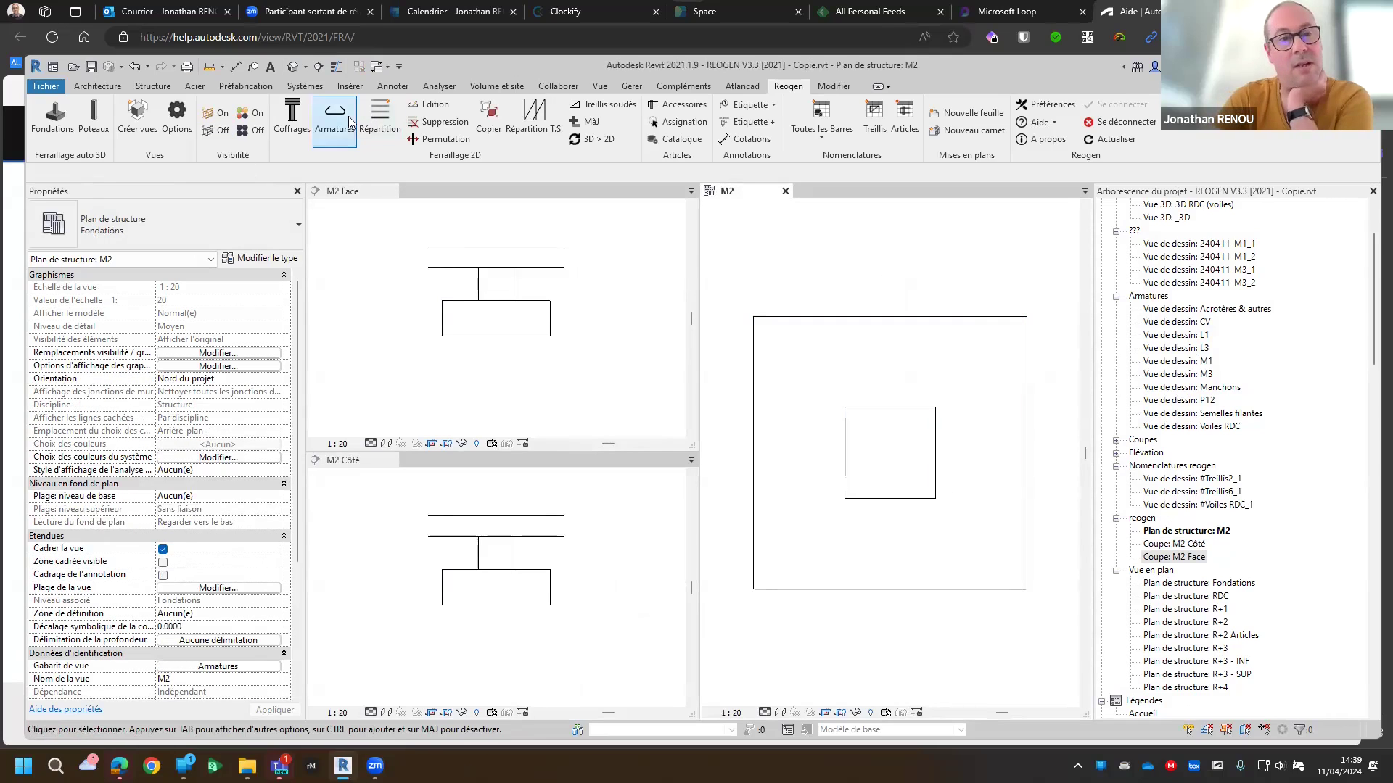
Place an HA12 bar from family REOGEN_2x135_v3 (ligne) along the underside of the footing in section M2 Face
{"action": "left_click", "coordinate": [389, 345]}
{"action": "left_click", "coordinate": [331, 130]}
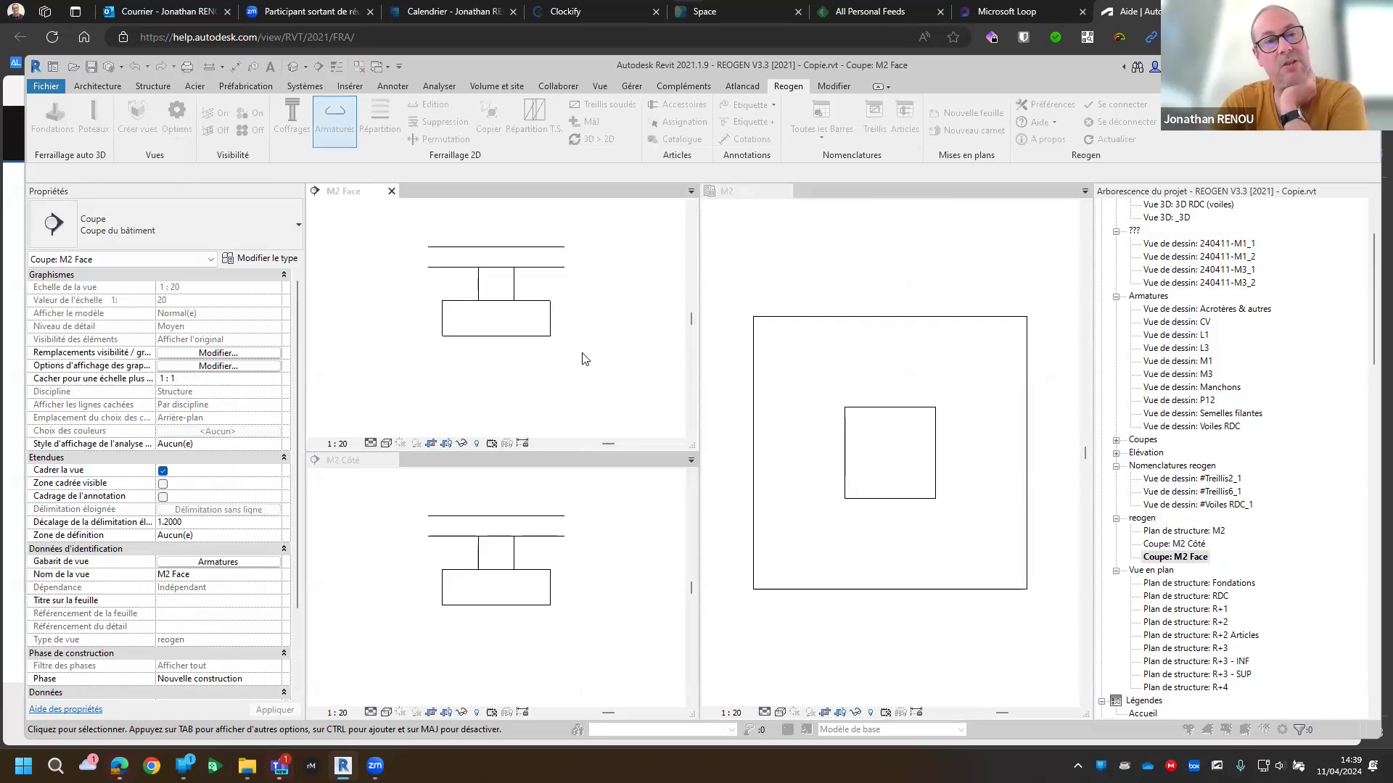
{"action": "left_click", "coordinate": [509, 258]}
{"action": "left_click", "coordinate": [574, 331]}
{"action": "left_click", "coordinate": [789, 318]}
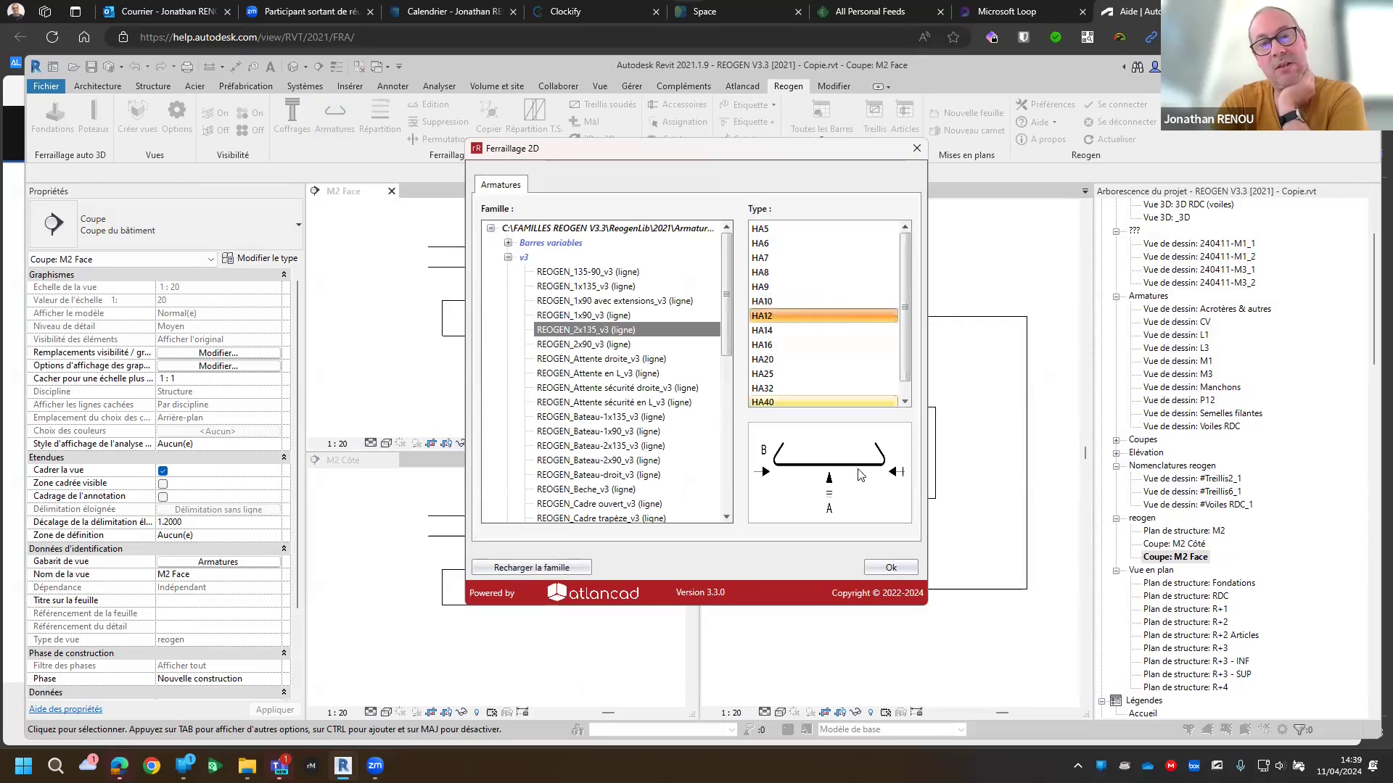
{"action": "left_click", "coordinate": [889, 568]}
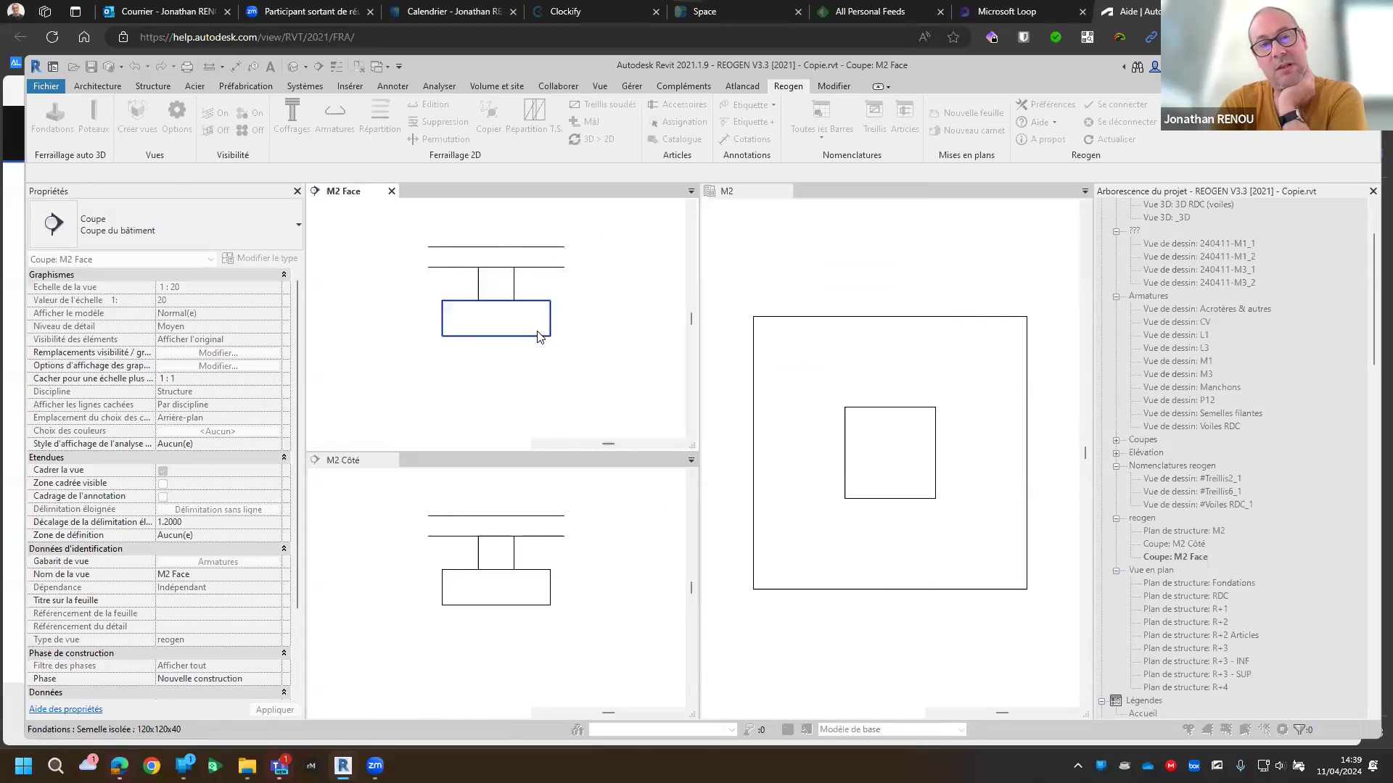
{"action": "left_click", "coordinate": [442, 336]}
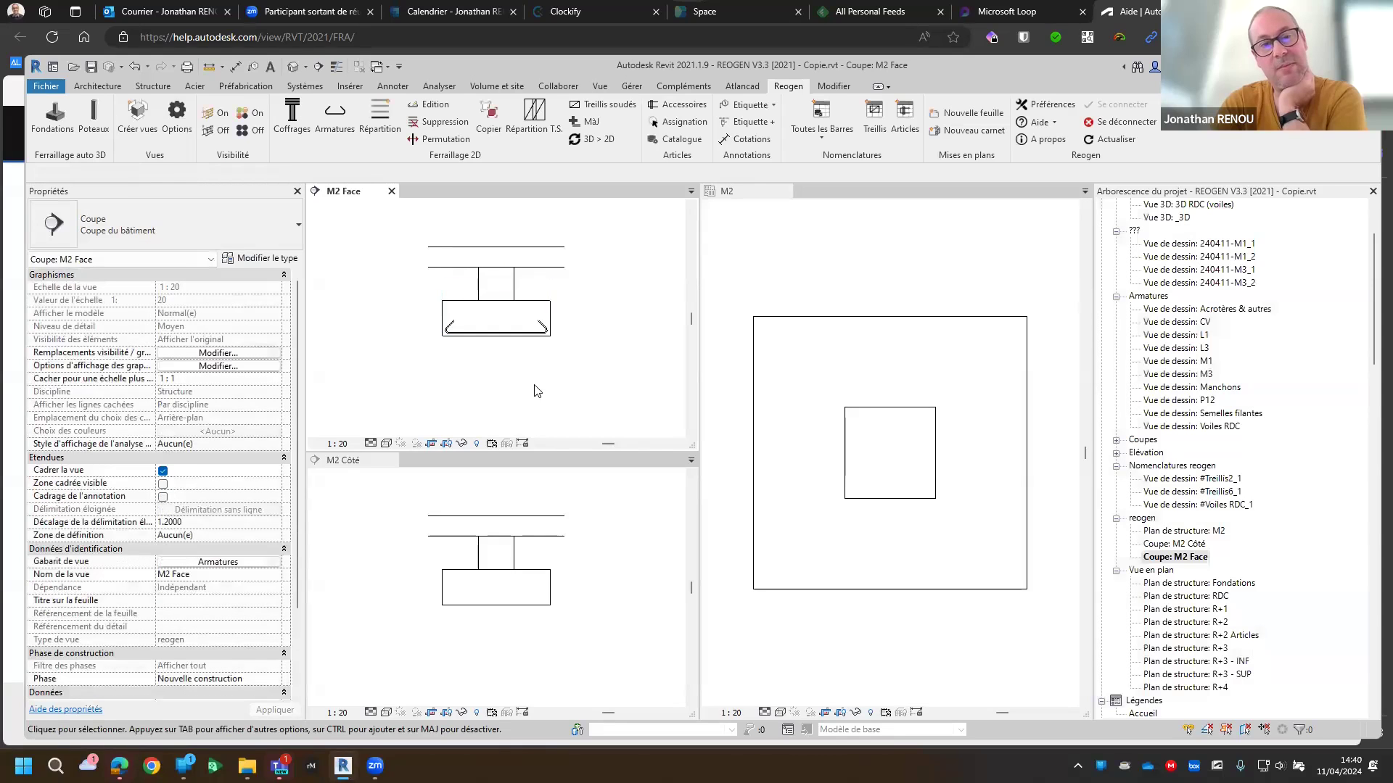
Place an HA10 bar from family REOGEN_2x135_v3 (ligne) along the underside of the footing in section M2 Côté
{"action": "left_click", "coordinate": [334, 116]}
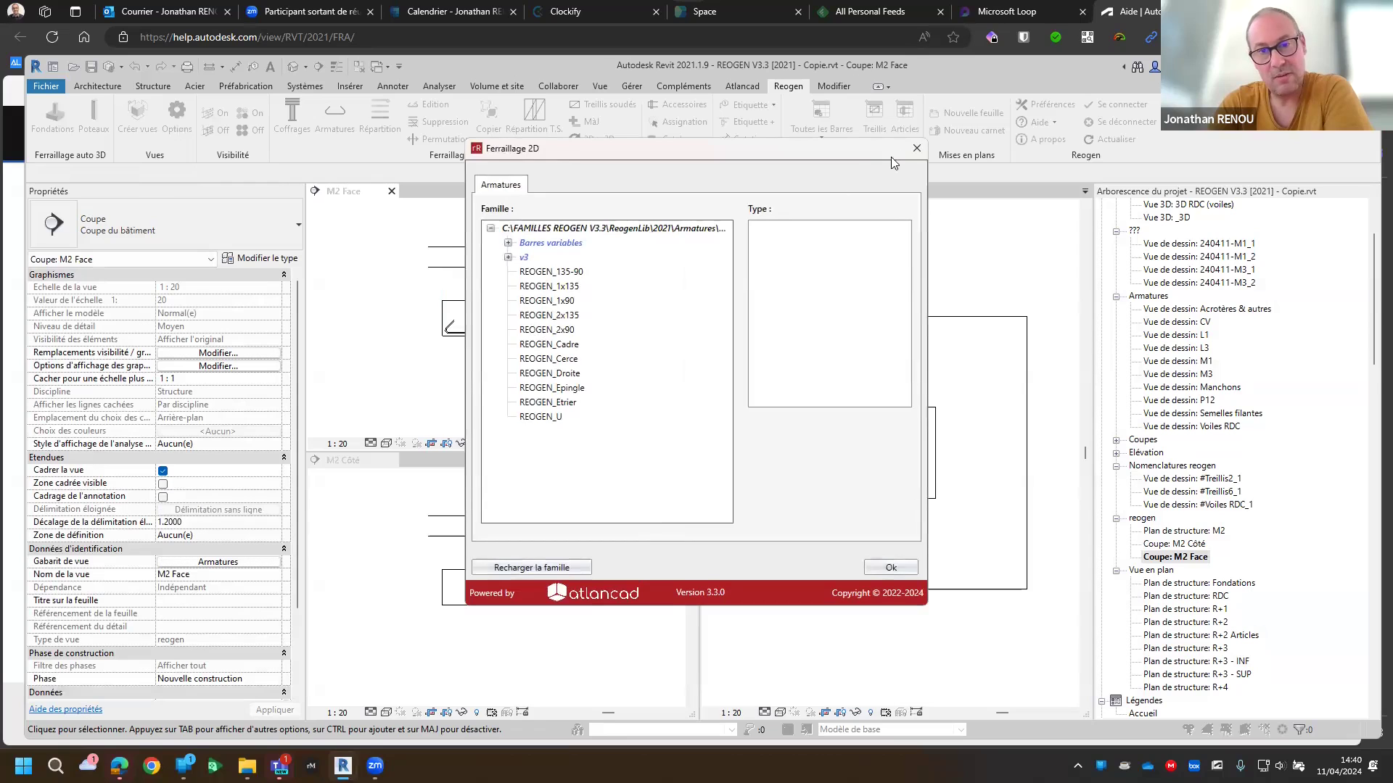
{"action": "left_click", "coordinate": [916, 148]}
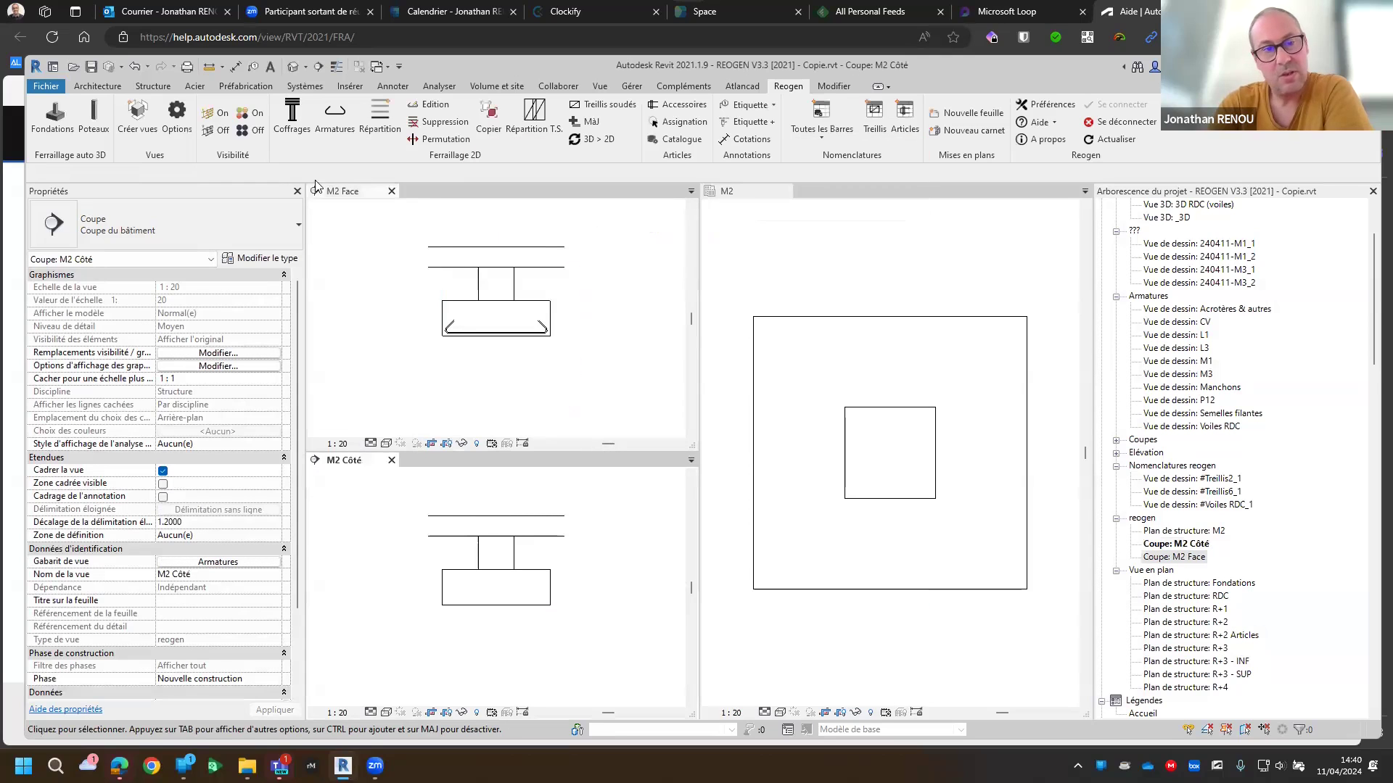
{"action": "left_click", "coordinate": [335, 116]}
{"action": "left_click", "coordinate": [509, 258]}
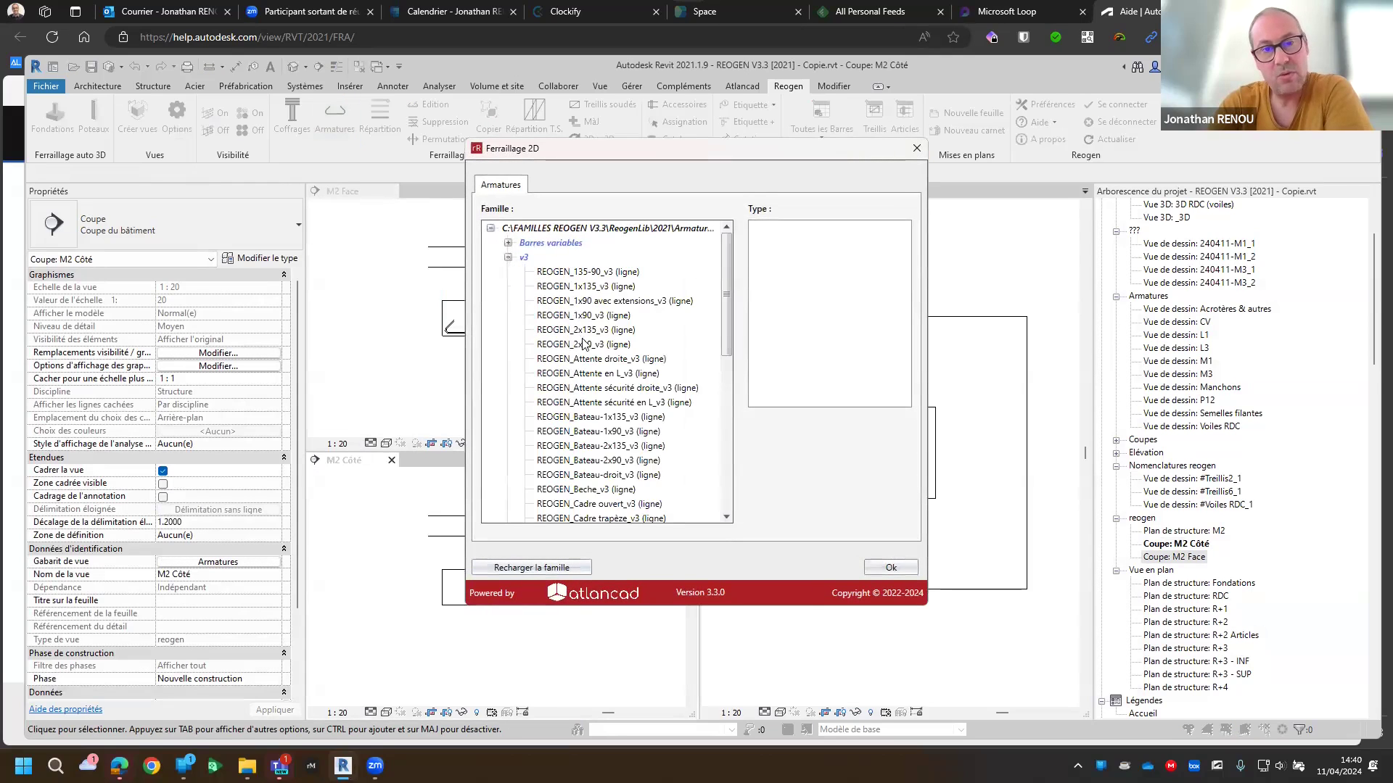
{"action": "left_click", "coordinate": [589, 331]}
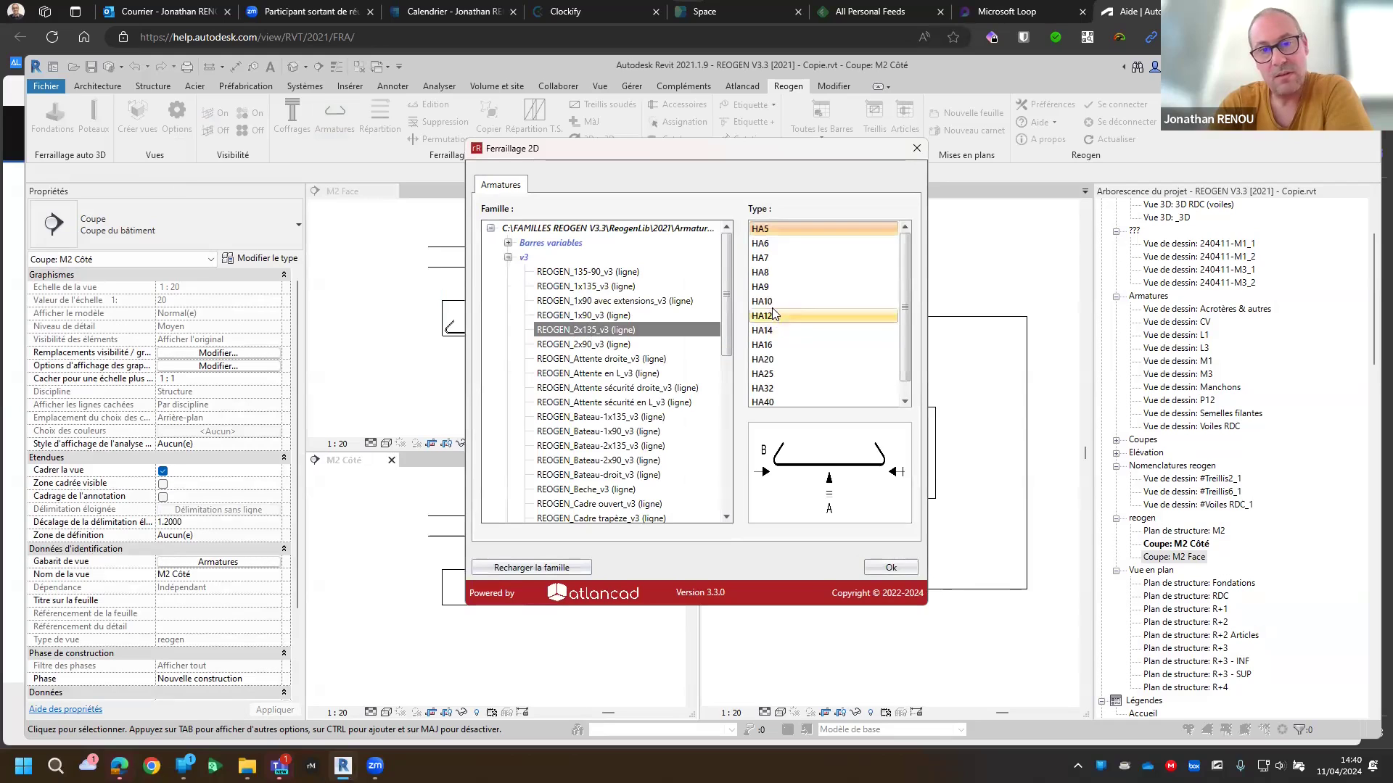
{"action": "left_click", "coordinate": [798, 301]}
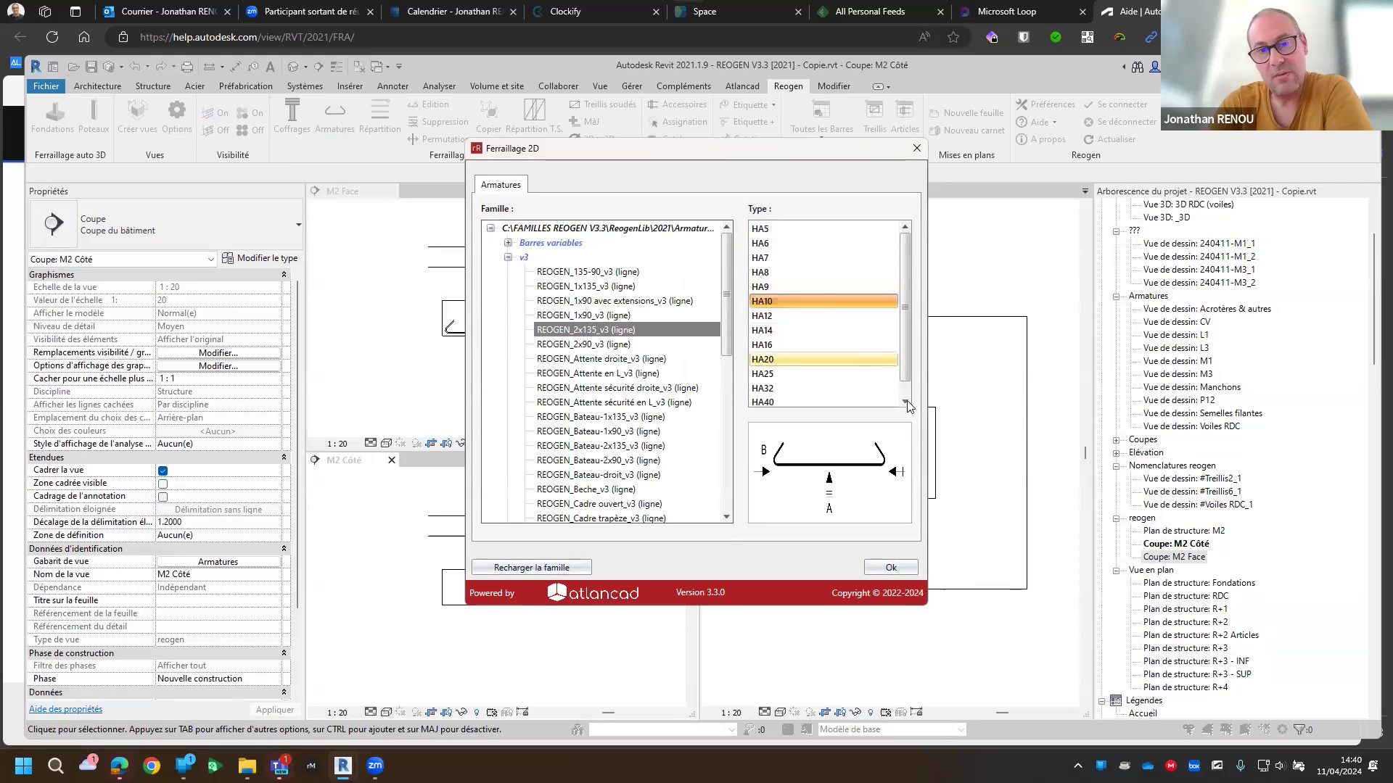
{"action": "left_click", "coordinate": [892, 566]}
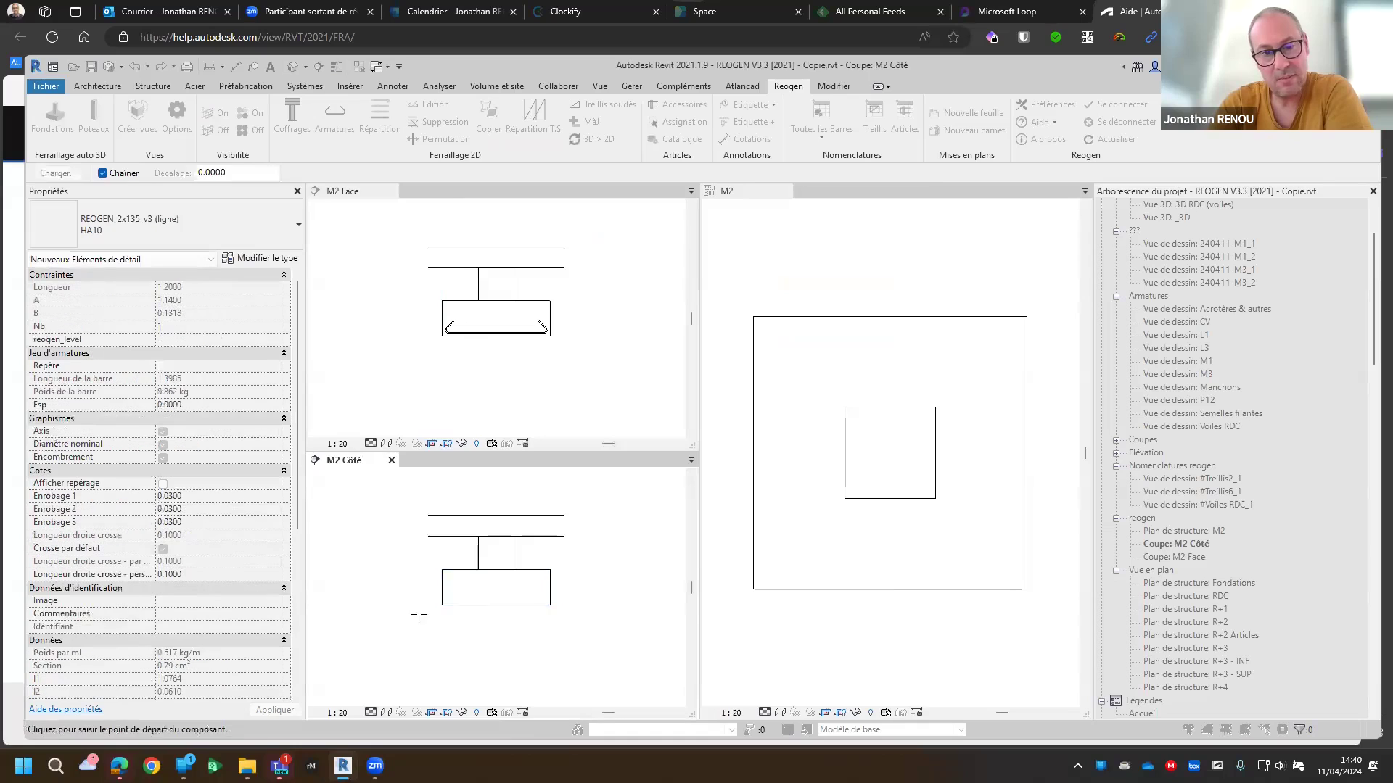
{"action": "left_click", "coordinate": [442, 605]}
{"action": "left_click", "coordinate": [550, 605]}
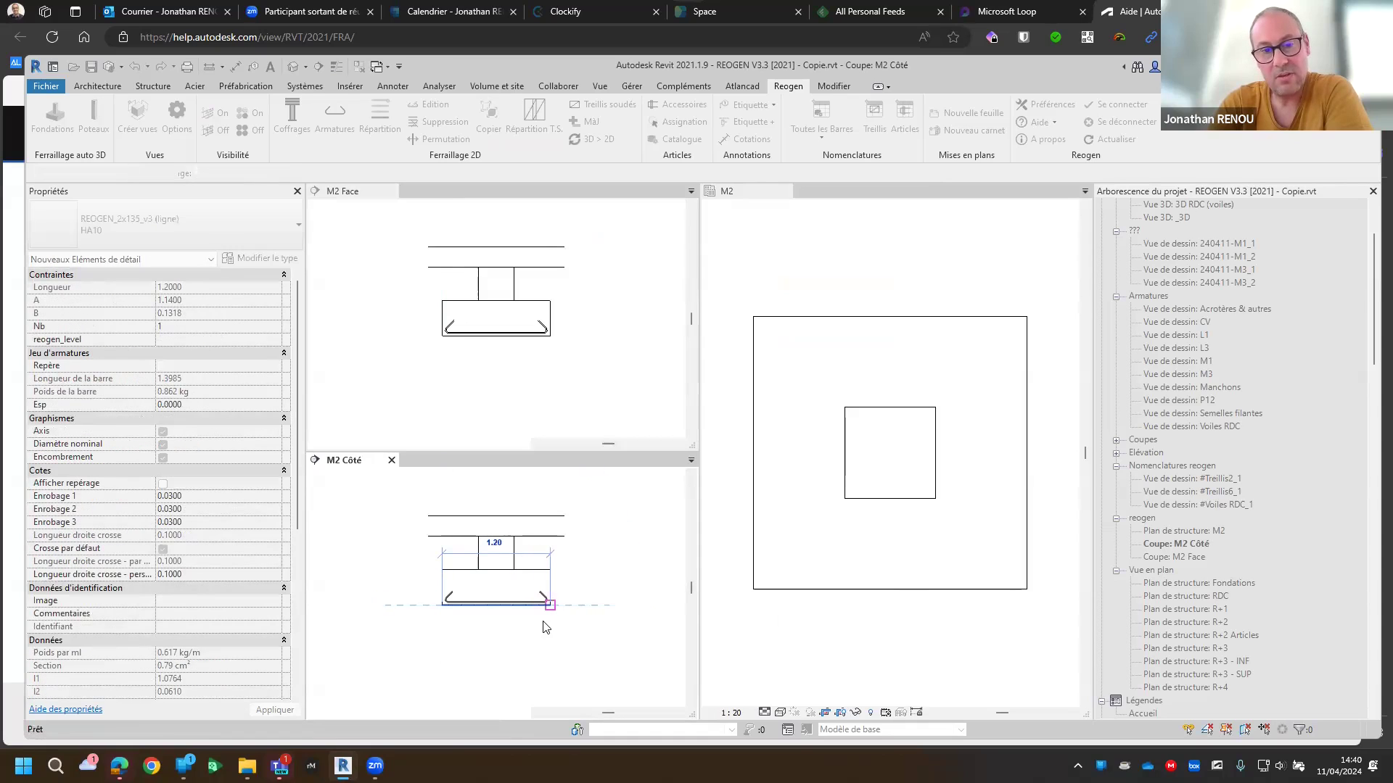
Set Enrobage 3 of the HA10 bar in section M2 Côté to 0.05
{"action": "scroll", "coordinate": [534, 609], "scroll_direction": "up", "scroll_amount": 3}
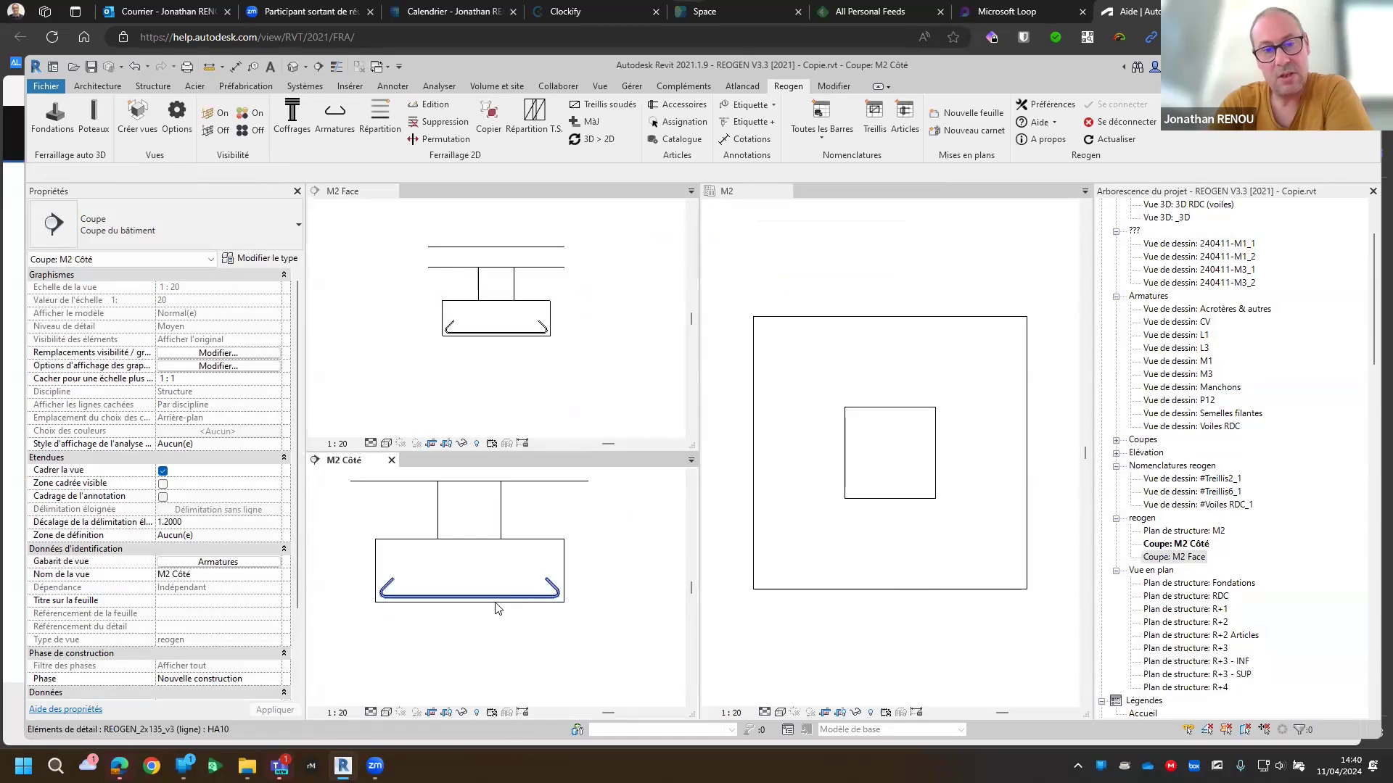
{"action": "left_click", "coordinate": [386, 593]}
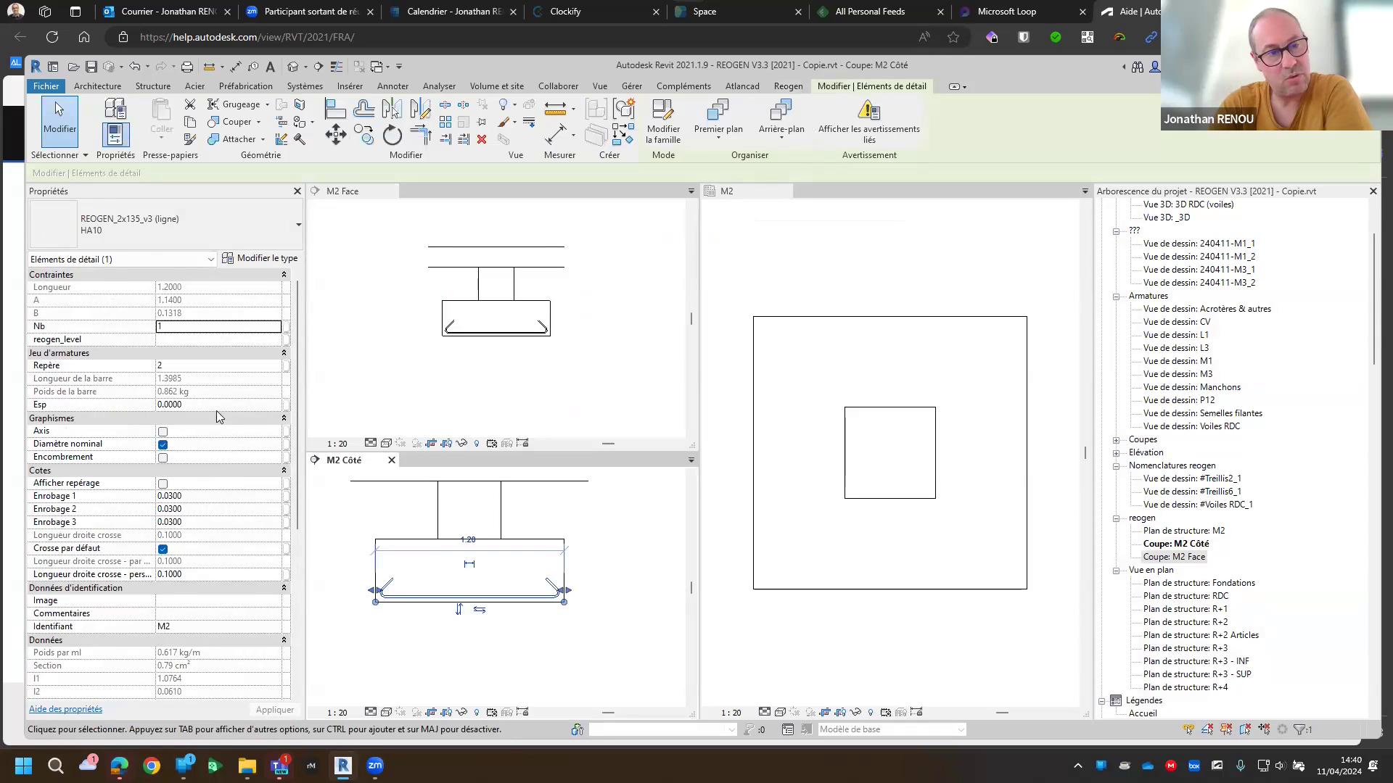
{"action": "left_click", "coordinate": [240, 523]}
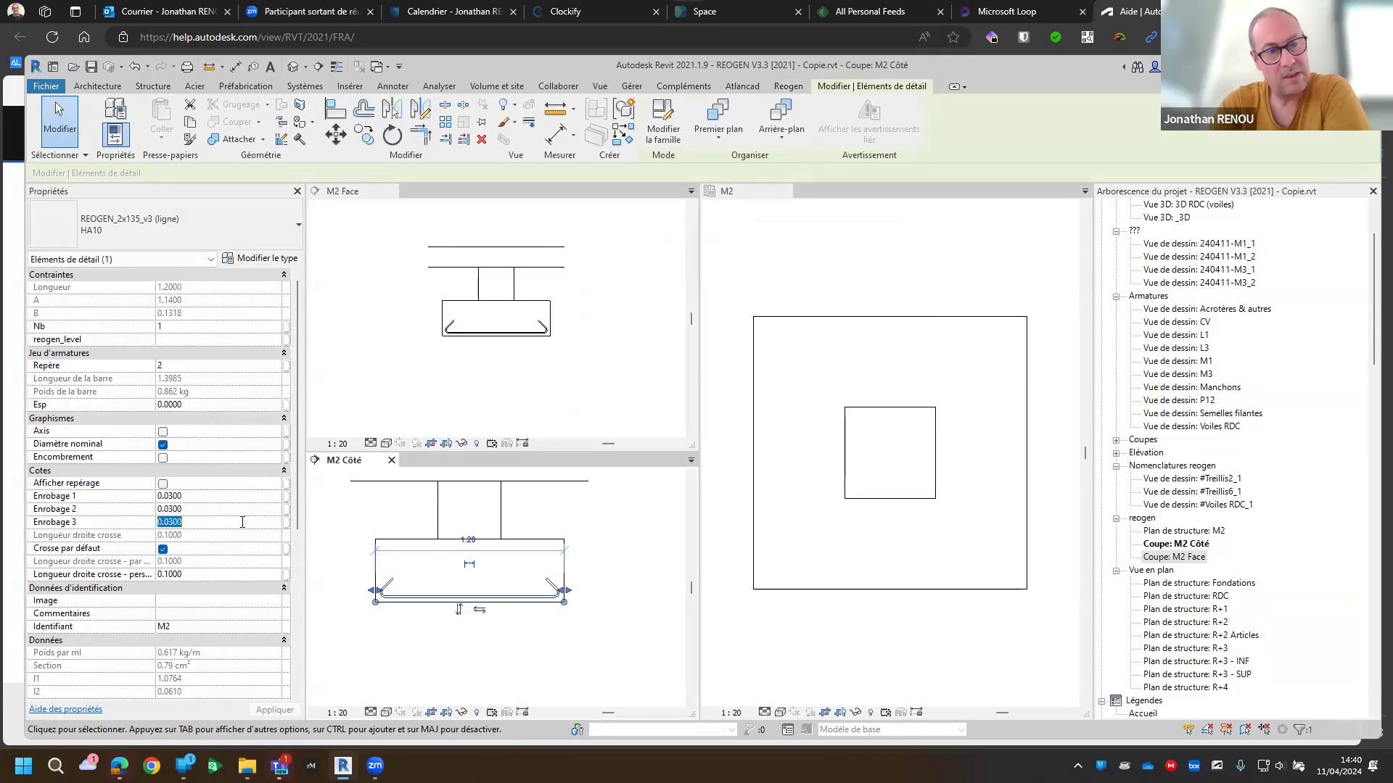
{"action": "type", "text": ".05"}
{"action": "key", "text": "Return"}
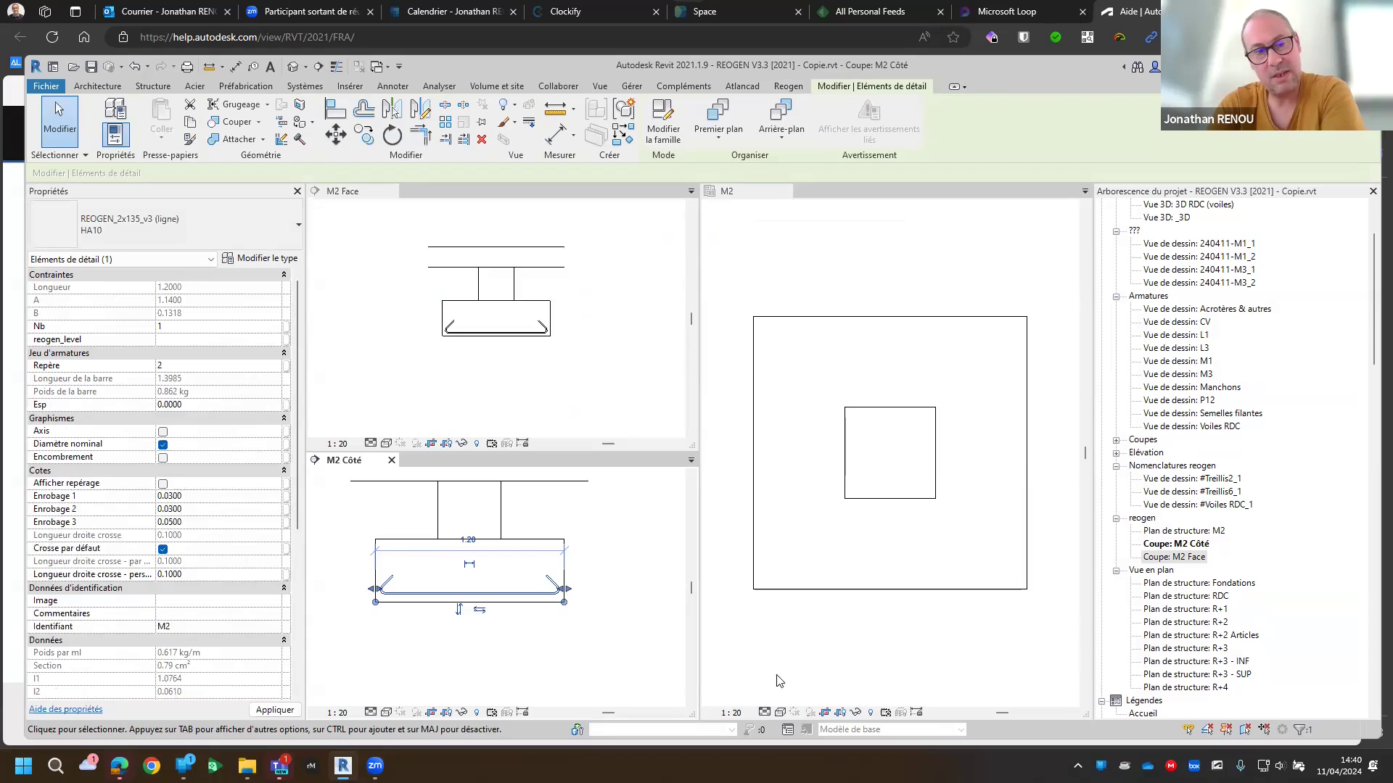
{"action": "left_click", "coordinate": [593, 473]}
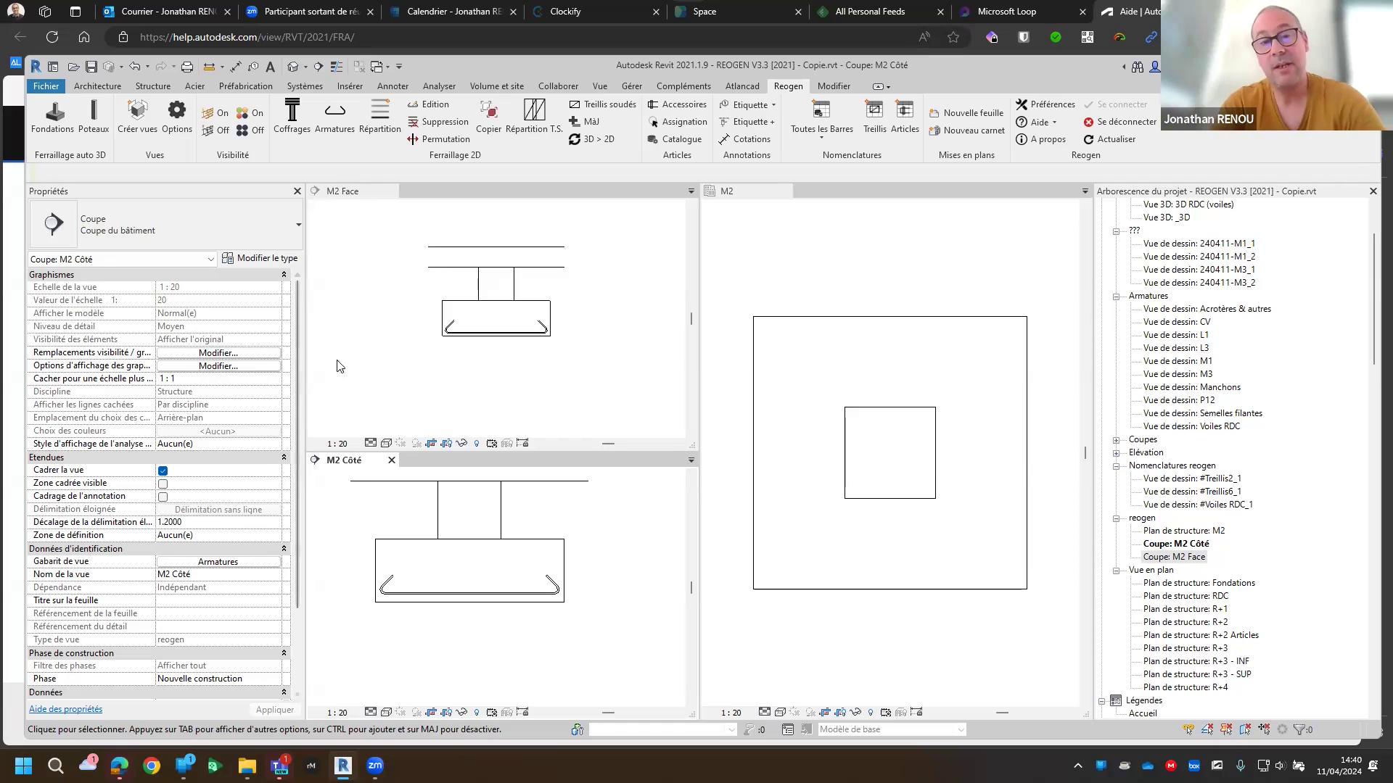
{"action": "left_click", "coordinate": [384, 368]}
{"action": "left_click", "coordinate": [380, 116]}
{"action": "left_click", "coordinate": [573, 196]}
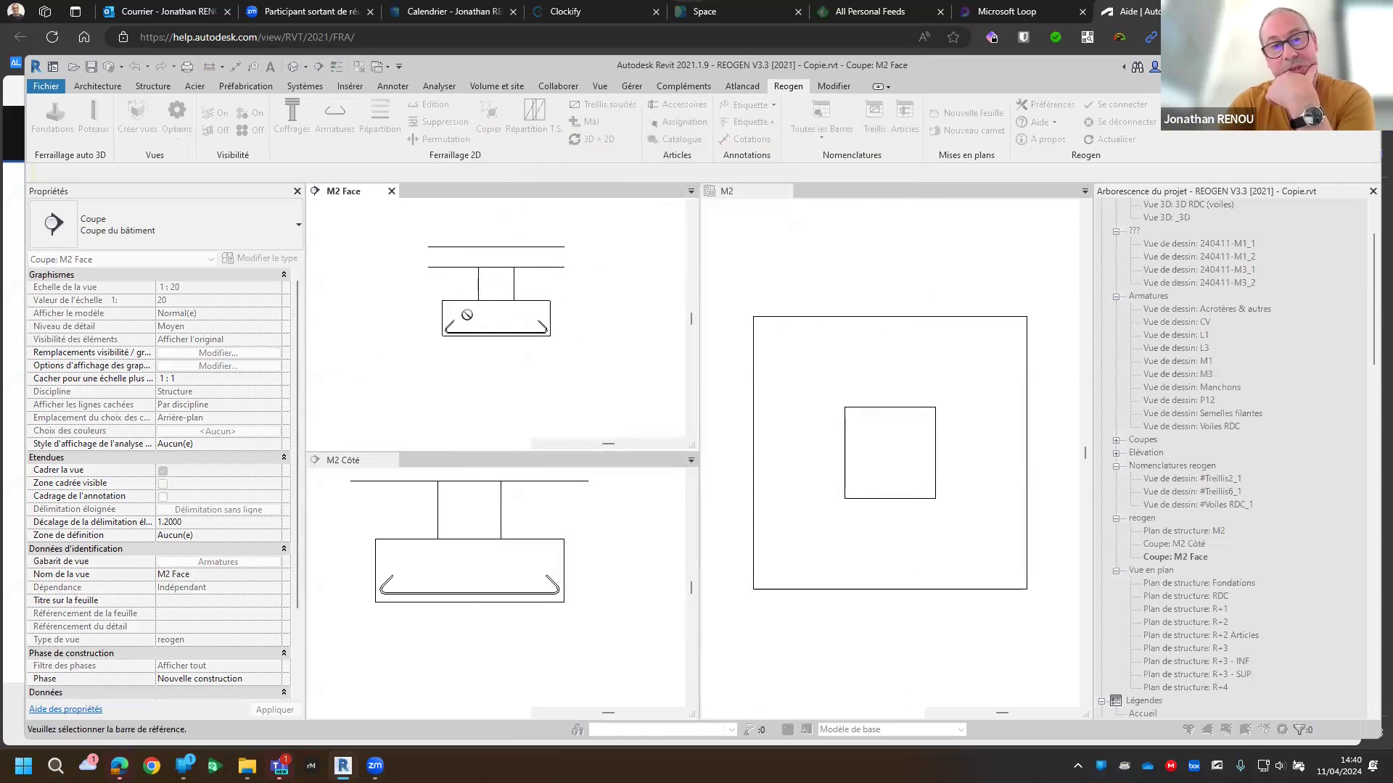
{"action": "left_click", "coordinate": [518, 323]}
{"action": "left_click", "coordinate": [651, 247]}
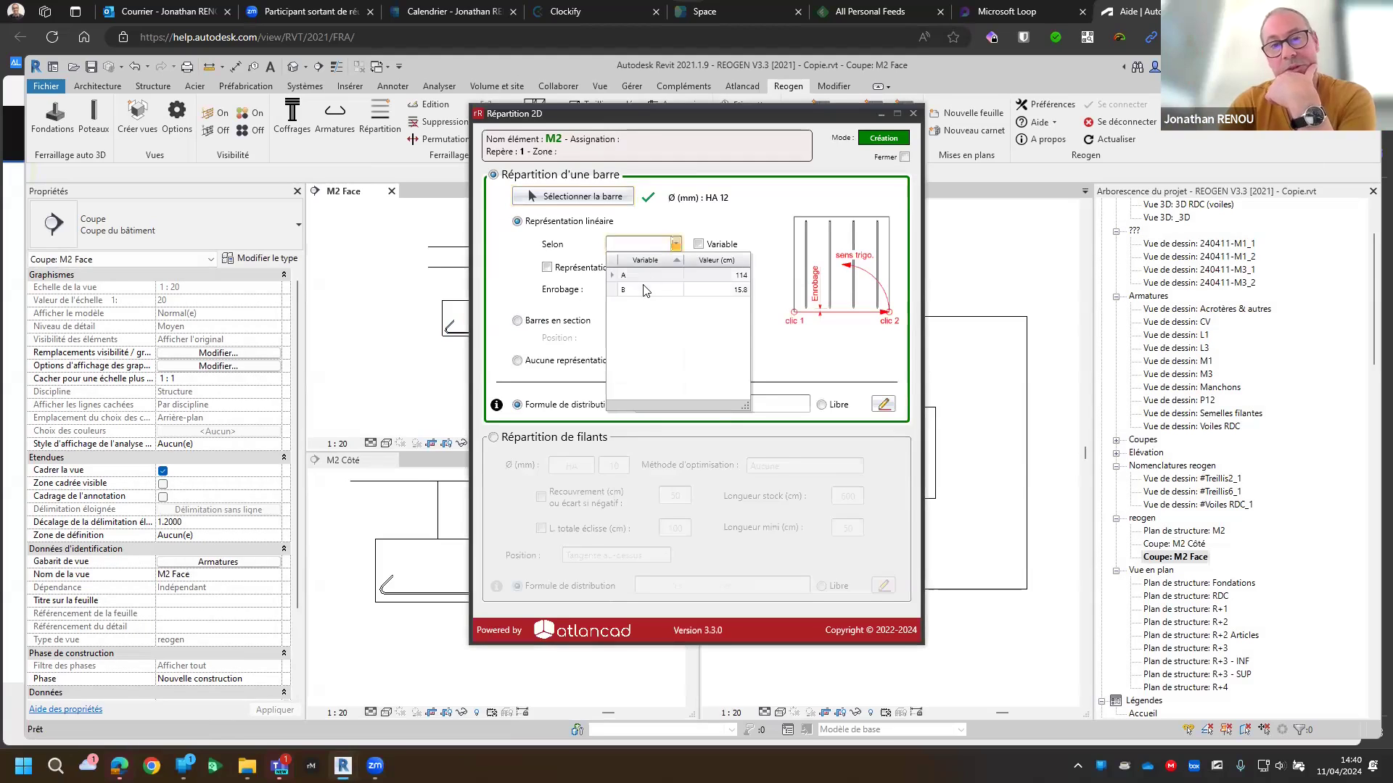
{"action": "left_click", "coordinate": [655, 282]}
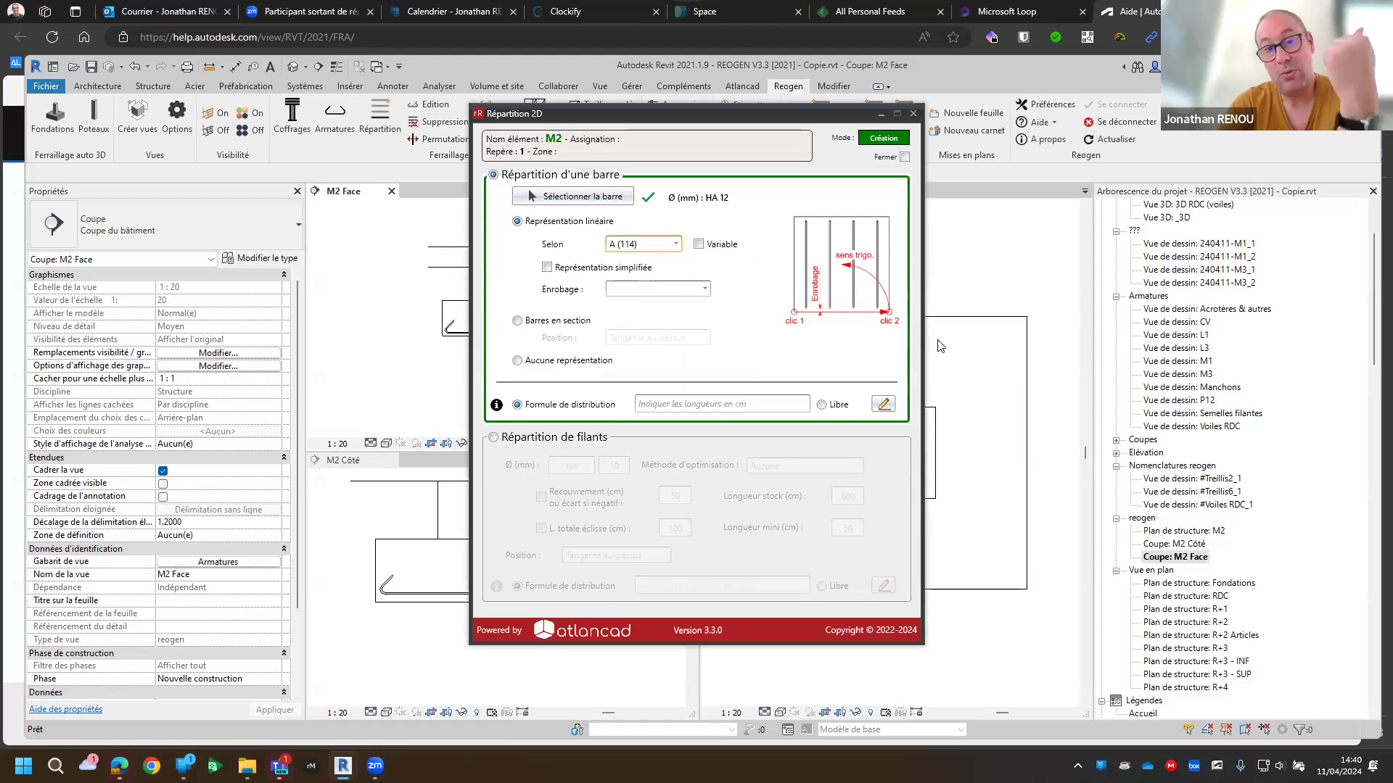
{"action": "left_click", "coordinate": [674, 290]}
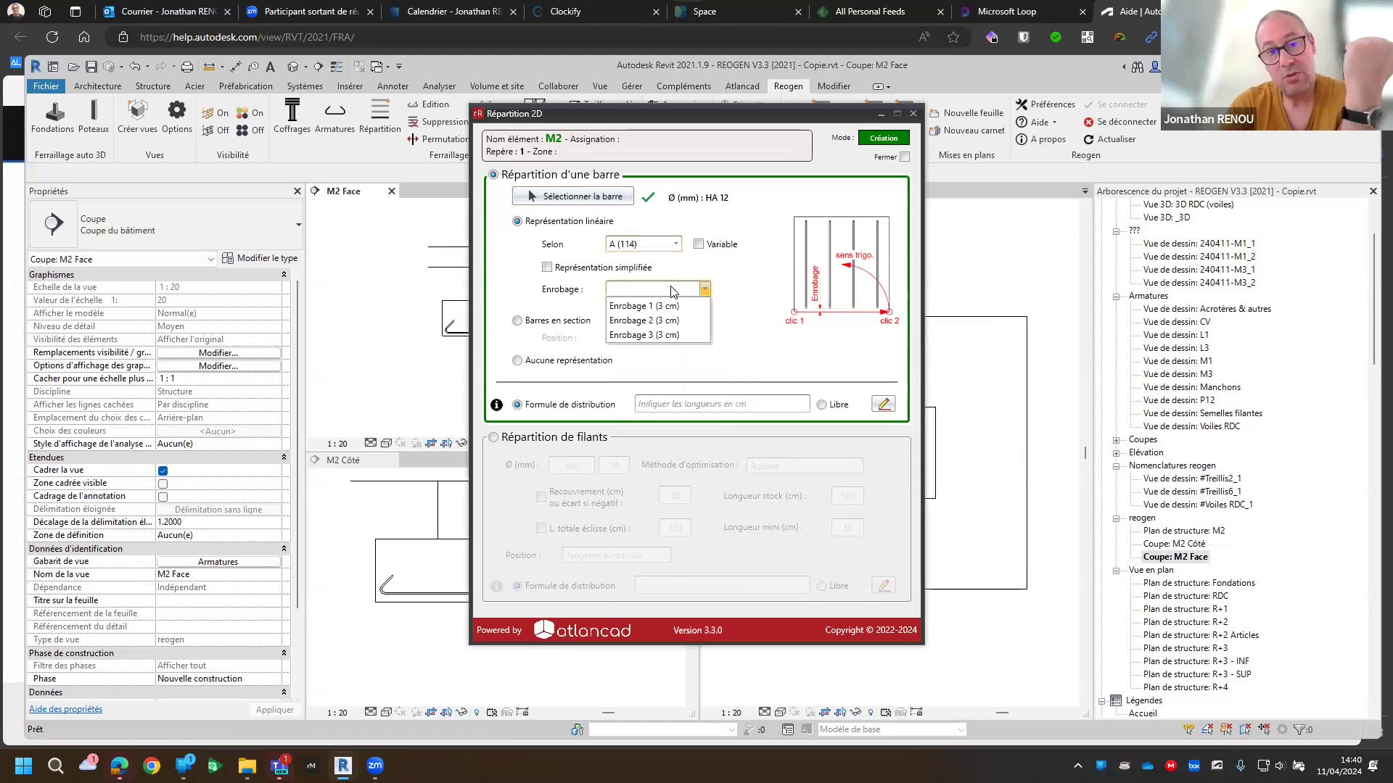
{"action": "left_click", "coordinate": [644, 320]}
{"action": "left_click", "coordinate": [682, 403]}
{"action": "type", "text": "10/@20"}
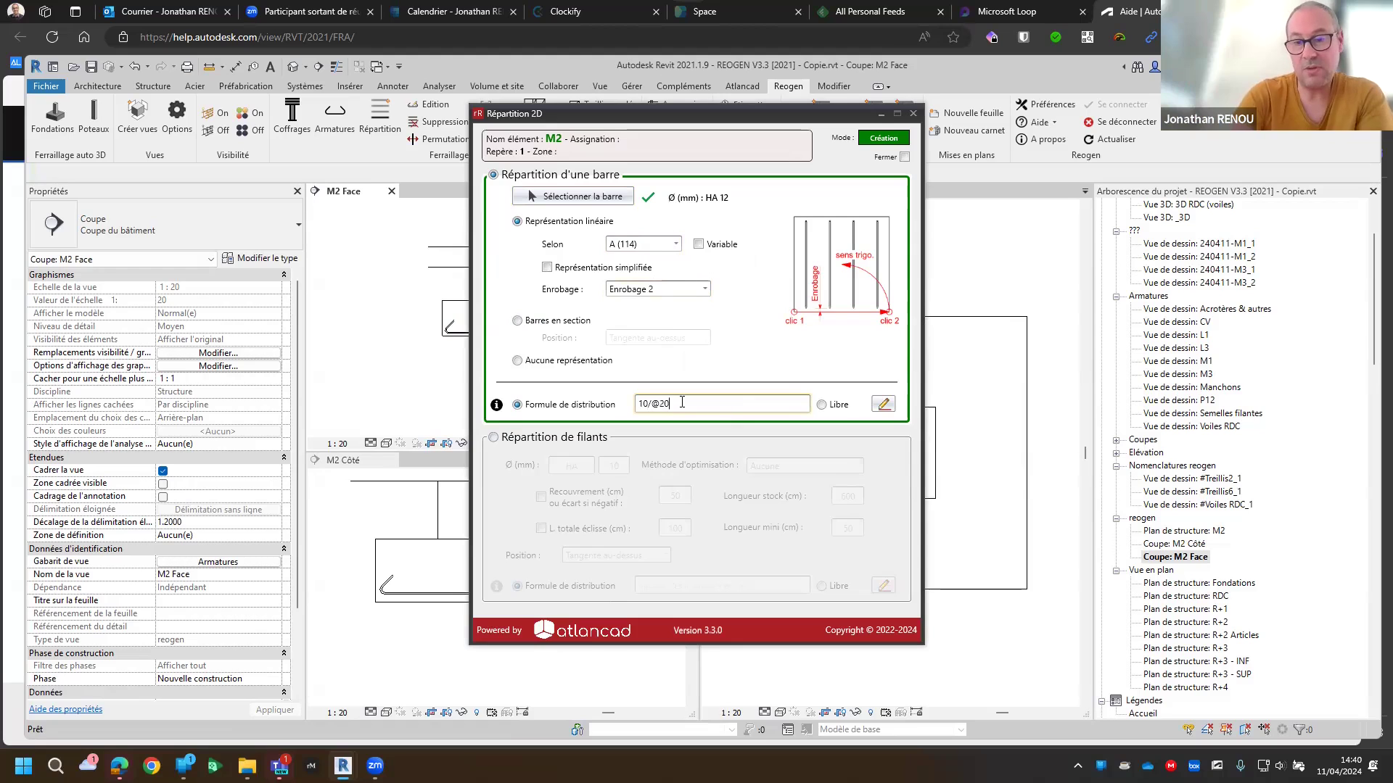
{"action": "type", "text": "/10"}
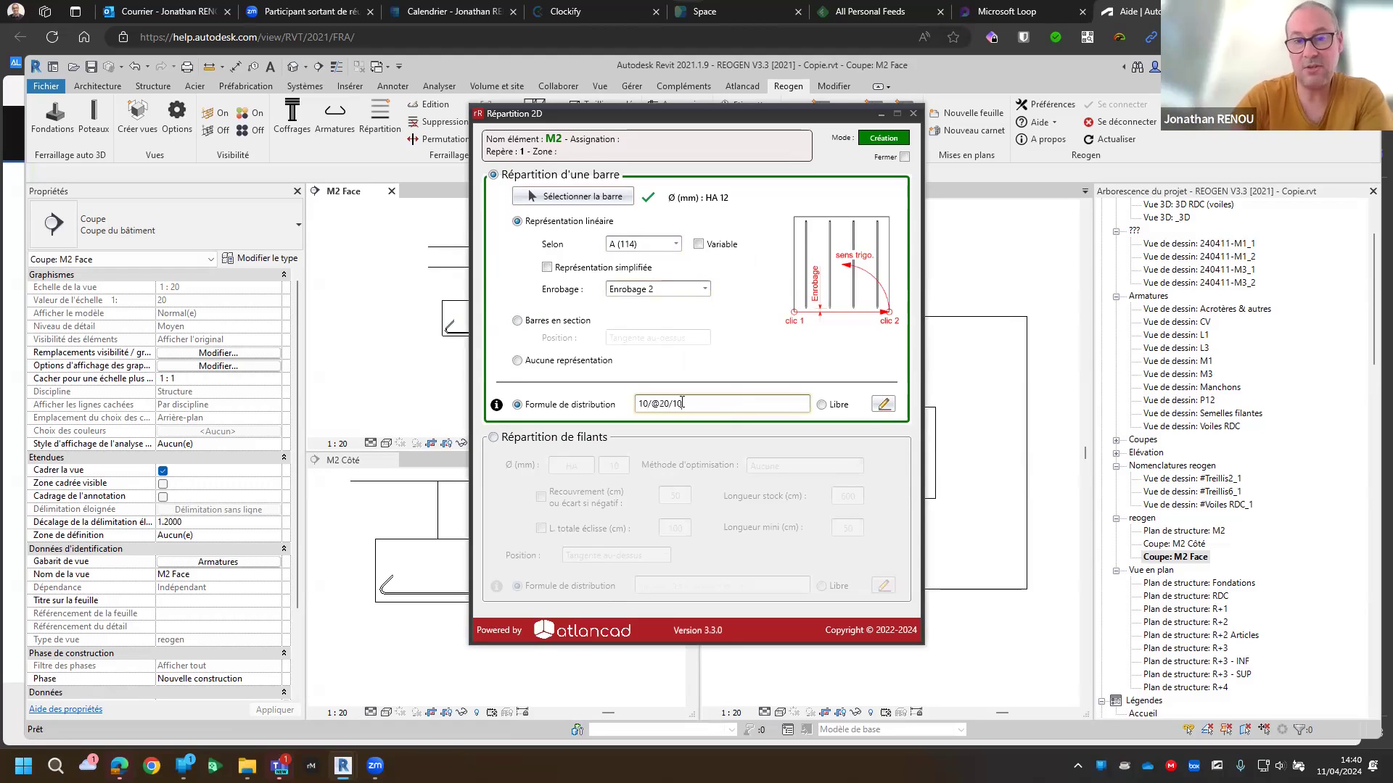
Place the HA12 bar distribution in plan M2 along the full right edge of the footing, from its lower to its upper corner
{"action": "left_click", "coordinate": [883, 404]}
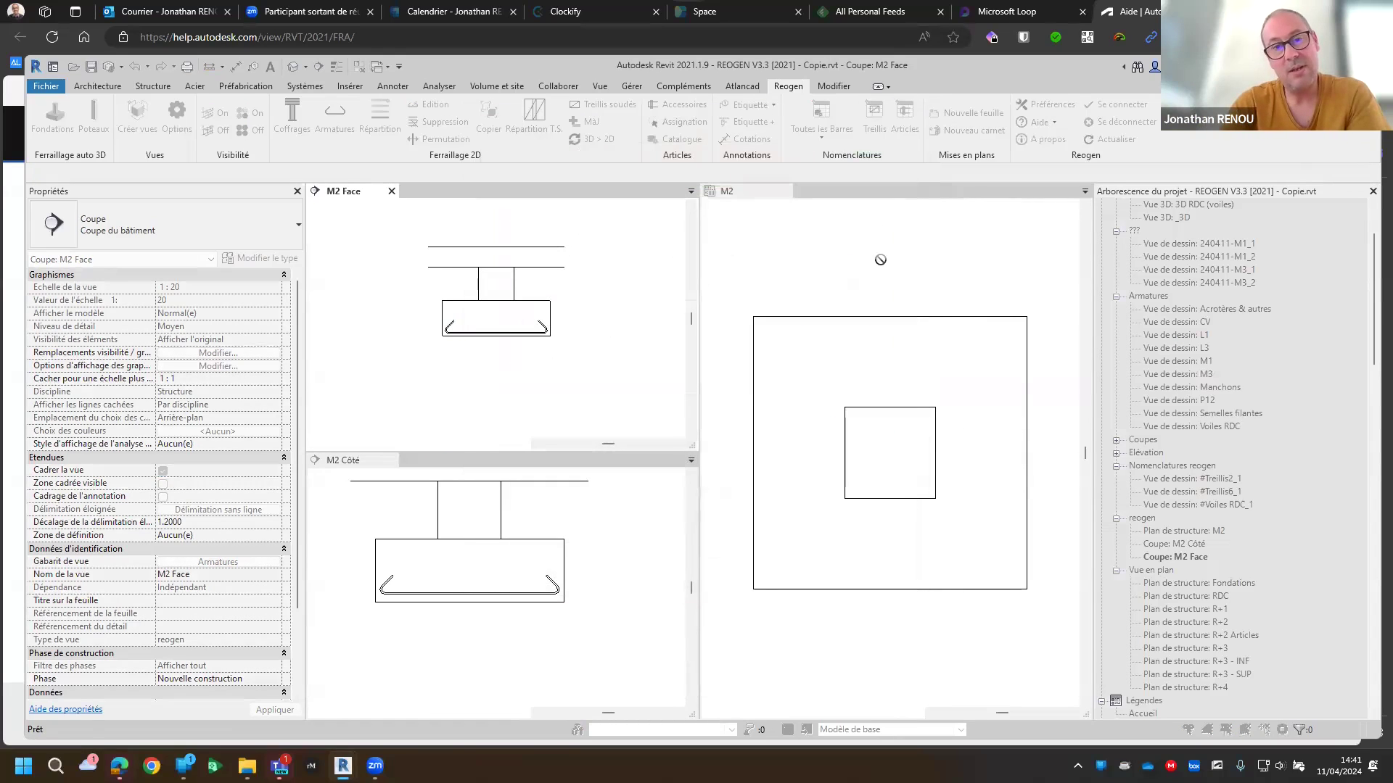
{"action": "left_click", "coordinate": [827, 594]}
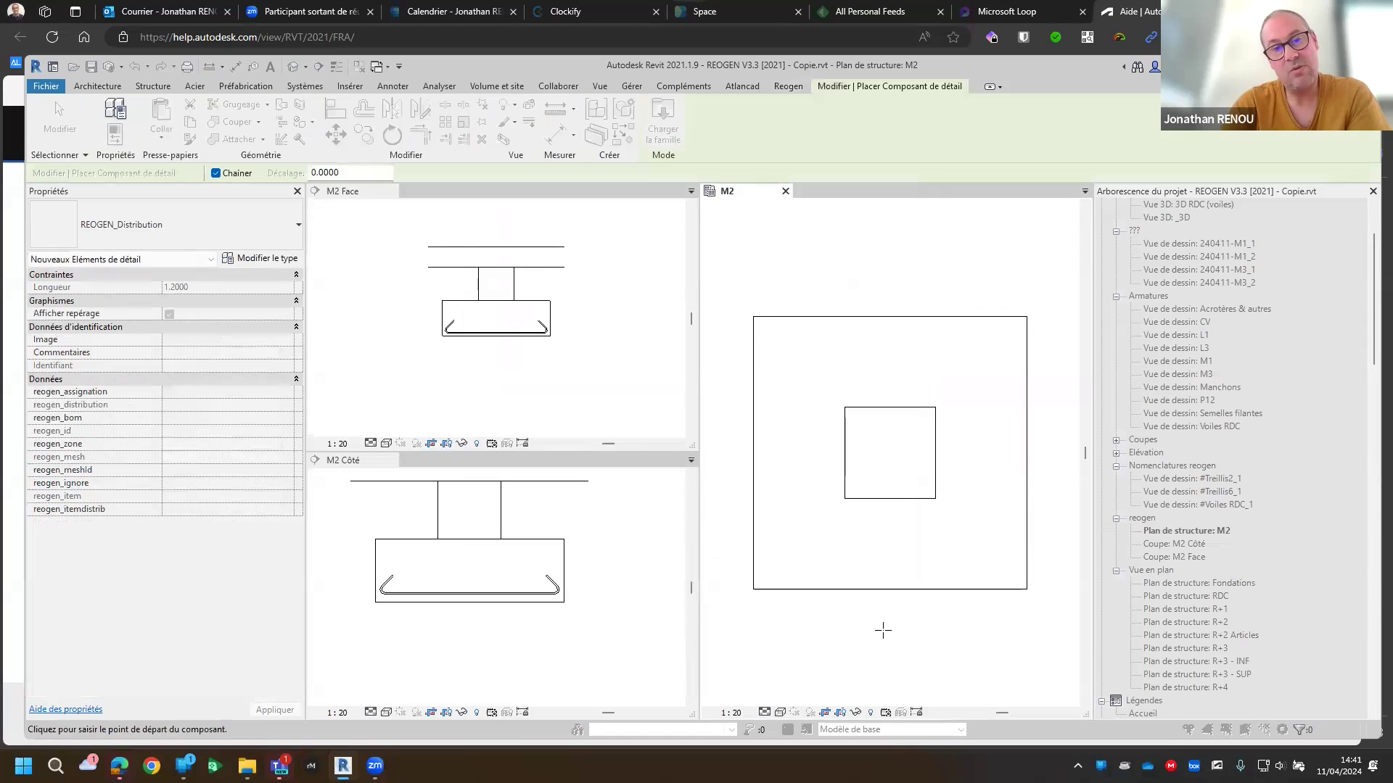
{"action": "left_click", "coordinate": [1025, 590]}
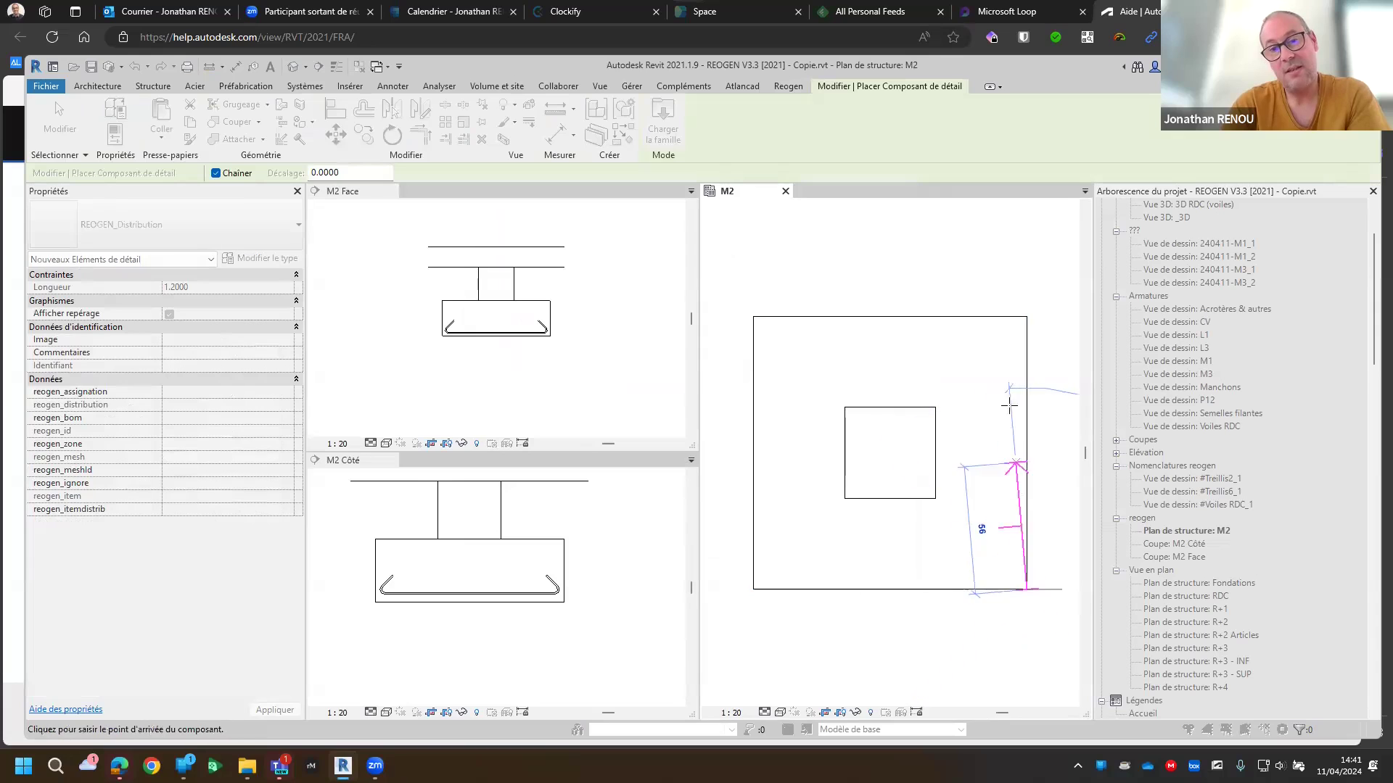
{"action": "left_click", "coordinate": [1025, 321]}
{"action": "key", "text": "Escape"}
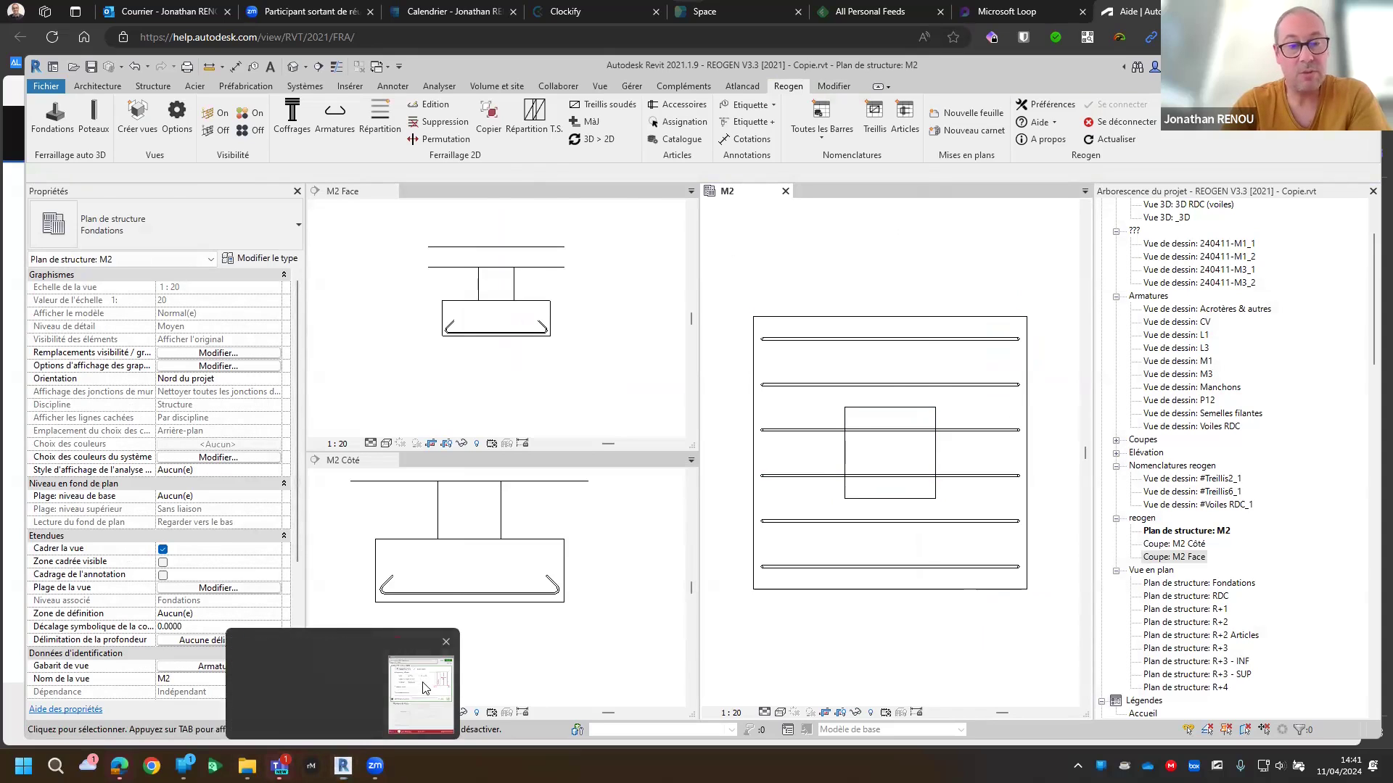
{"action": "left_click", "coordinate": [410, 692]}
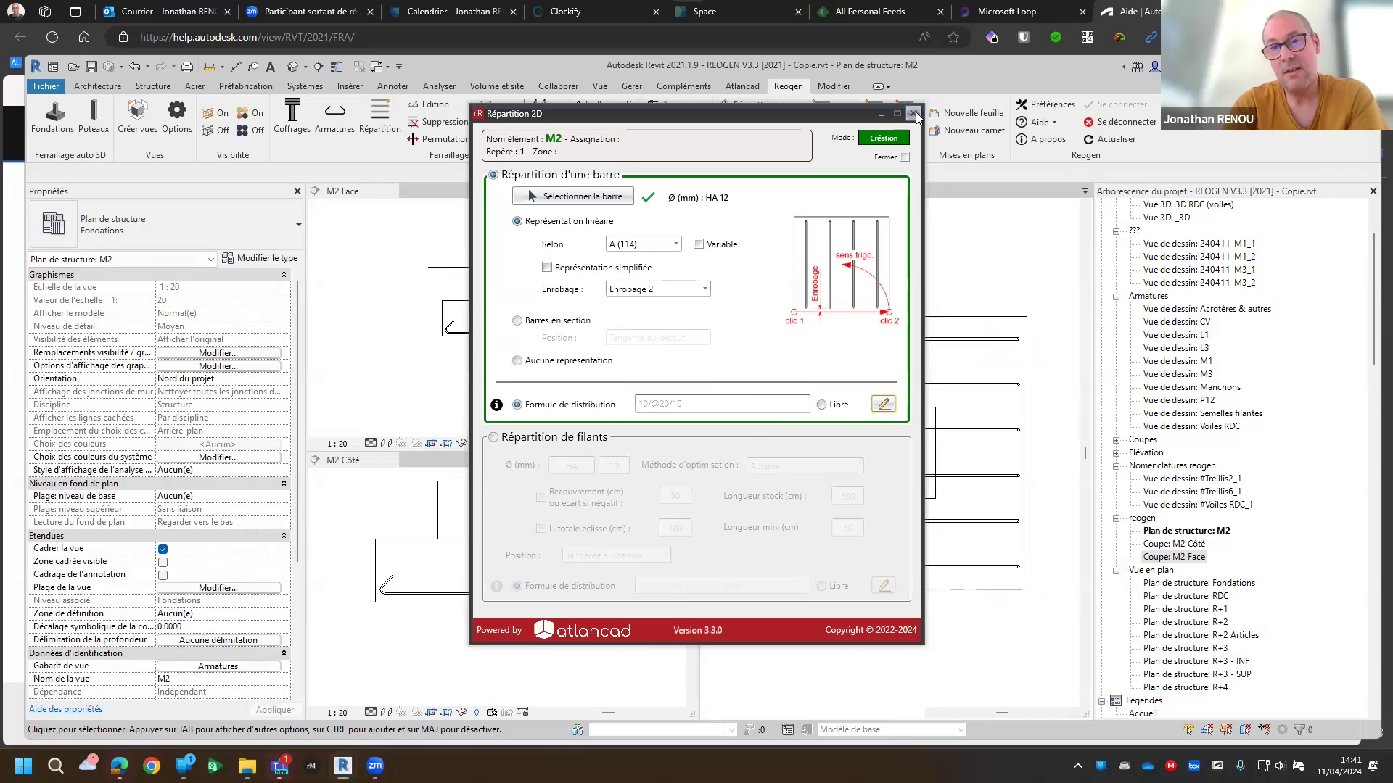
{"action": "left_click", "coordinate": [913, 113]}
{"action": "left_click", "coordinate": [419, 123]}
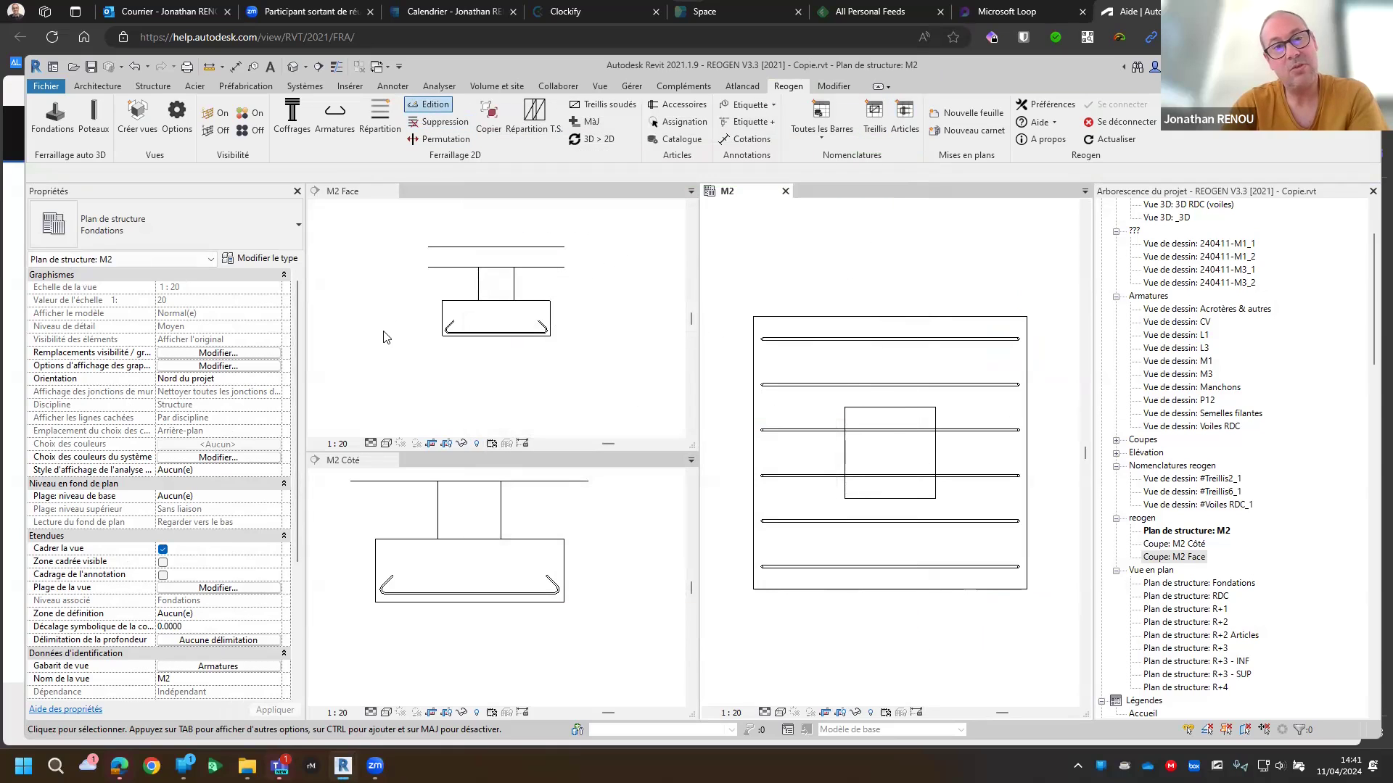
{"action": "left_click", "coordinate": [456, 327]}
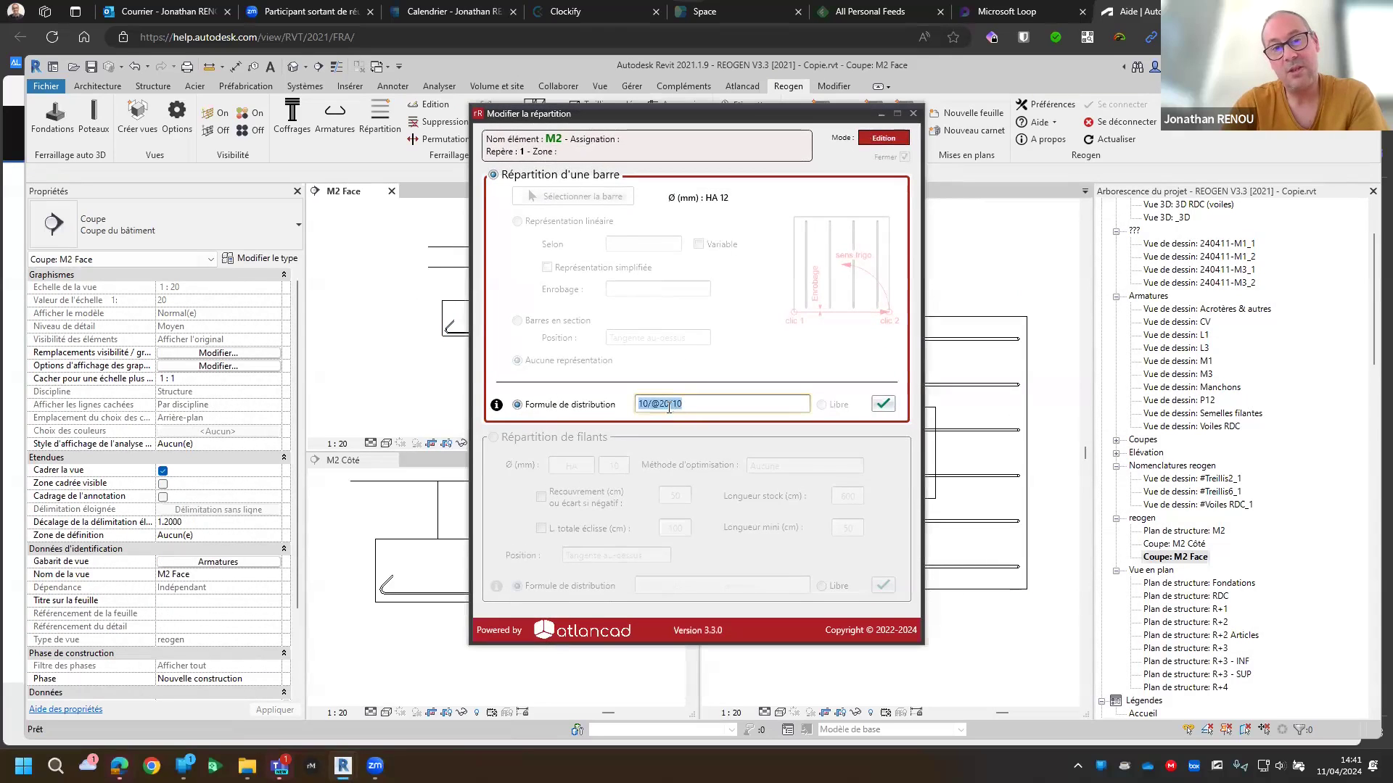
{"action": "left_click", "coordinate": [666, 405]}
{"action": "double_click", "coordinate": [666, 405]}
{"action": "left_click", "coordinate": [667, 404]}
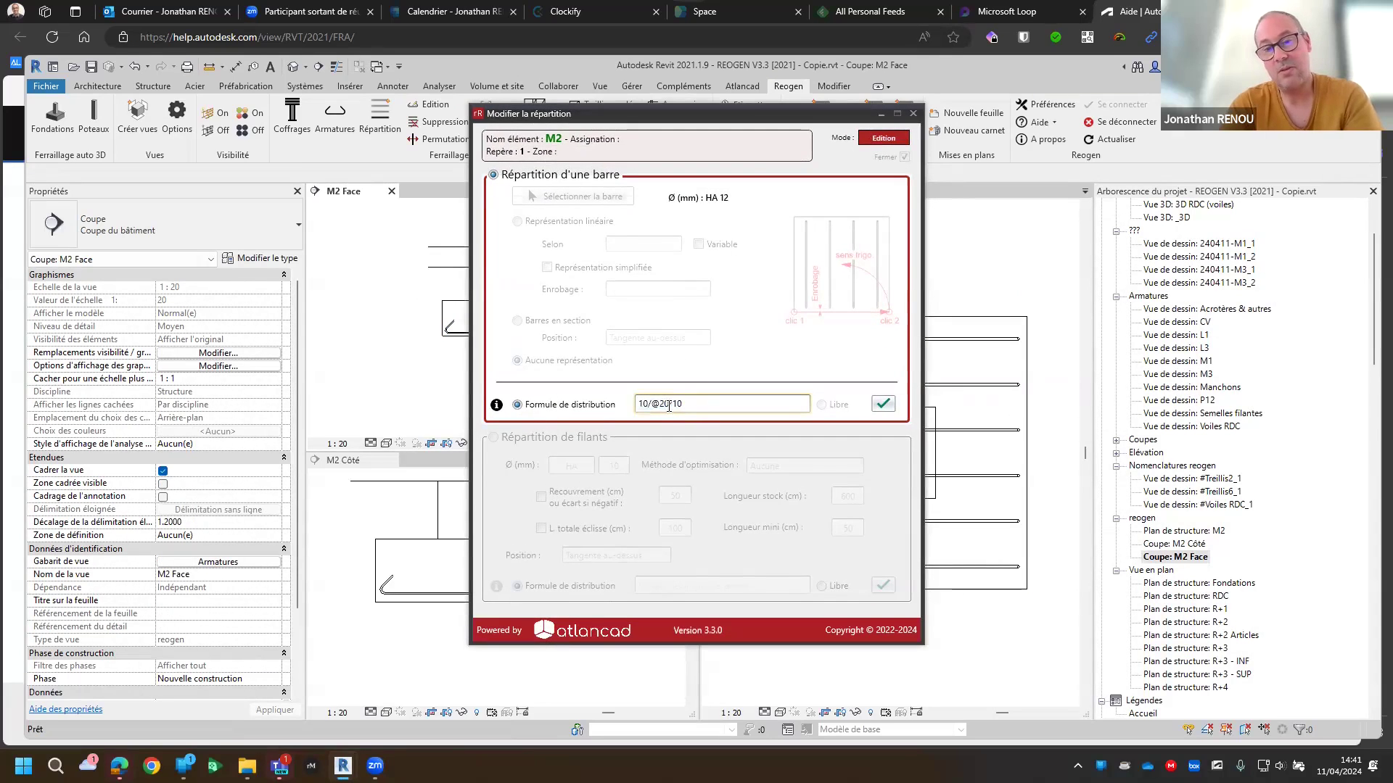
{"action": "key", "text": "BackSpace"}
{"action": "type", "text": "1"}
{"action": "left_click", "coordinate": [883, 405]}
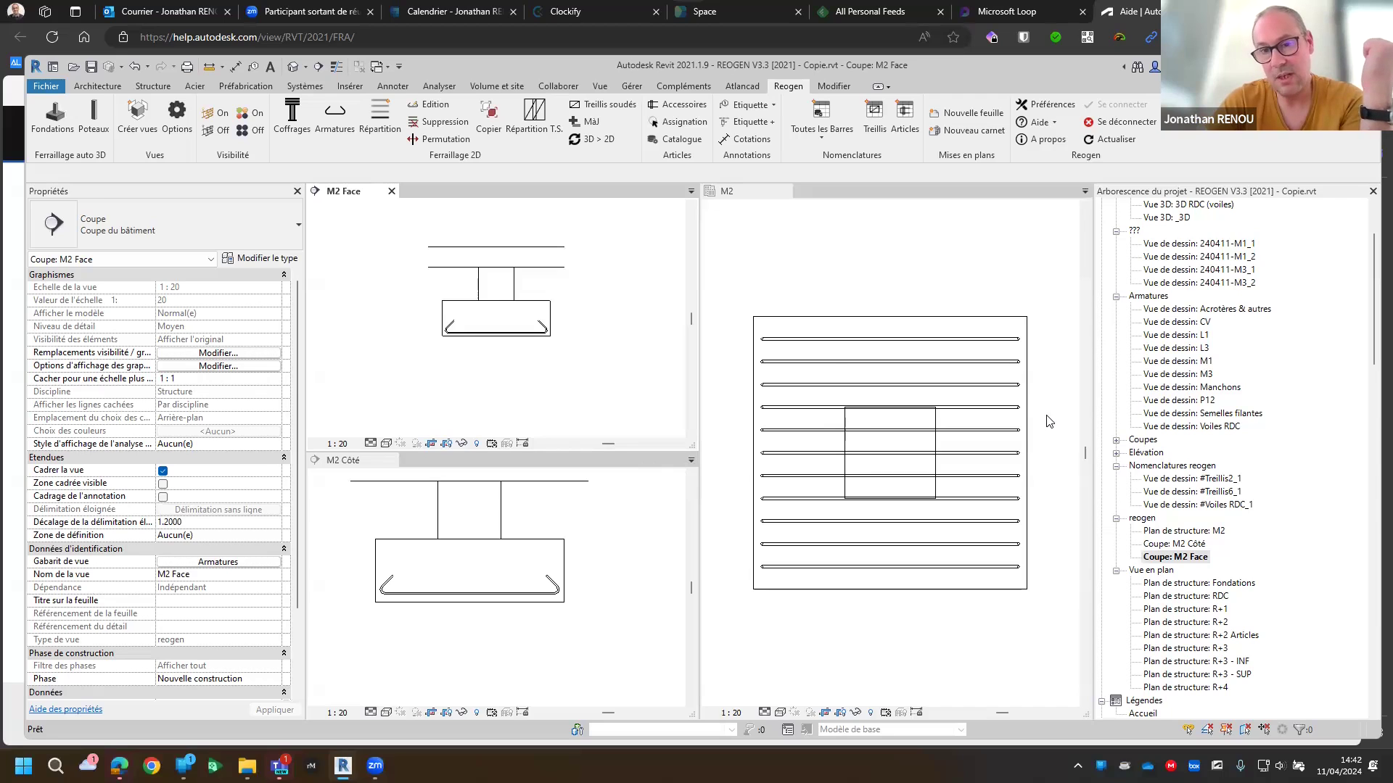
Return the tiled views to tabs and open the drafting view M1
{"action": "left_click", "coordinate": [894, 275]}
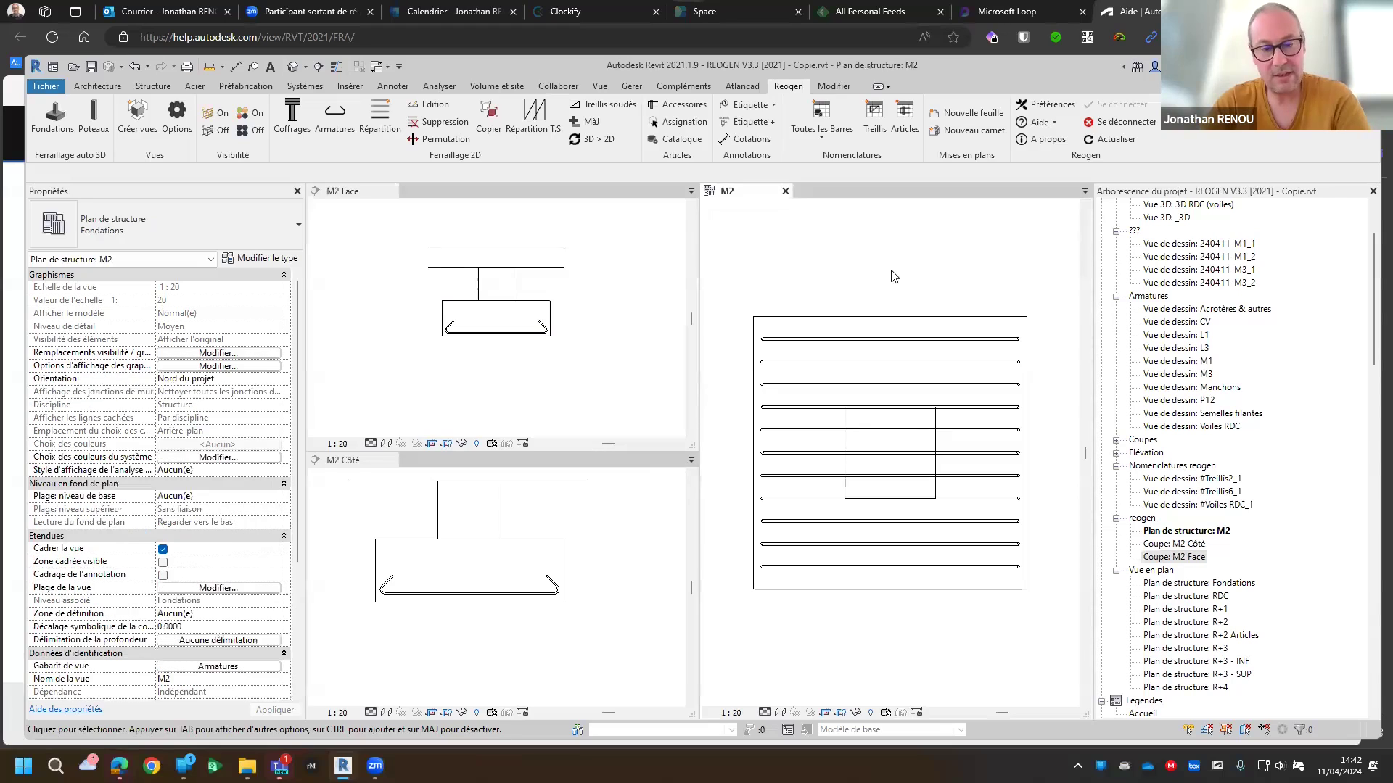
{"action": "key", "text": "t"}
{"action": "key", "text": "w"}
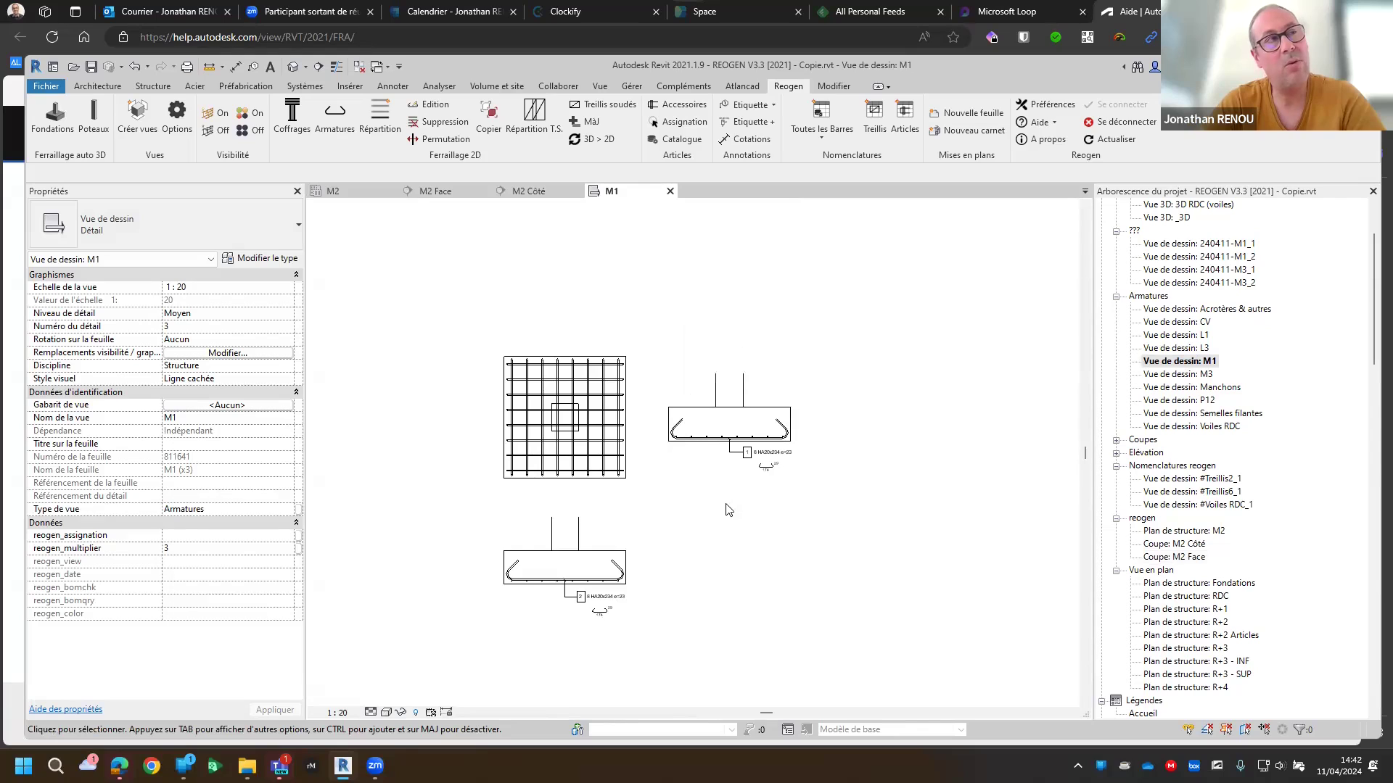
Turn on bar colouring for the drafting views M1, M3 and L1 together
{"action": "left_click", "coordinate": [1181, 375], "text": "shift"}
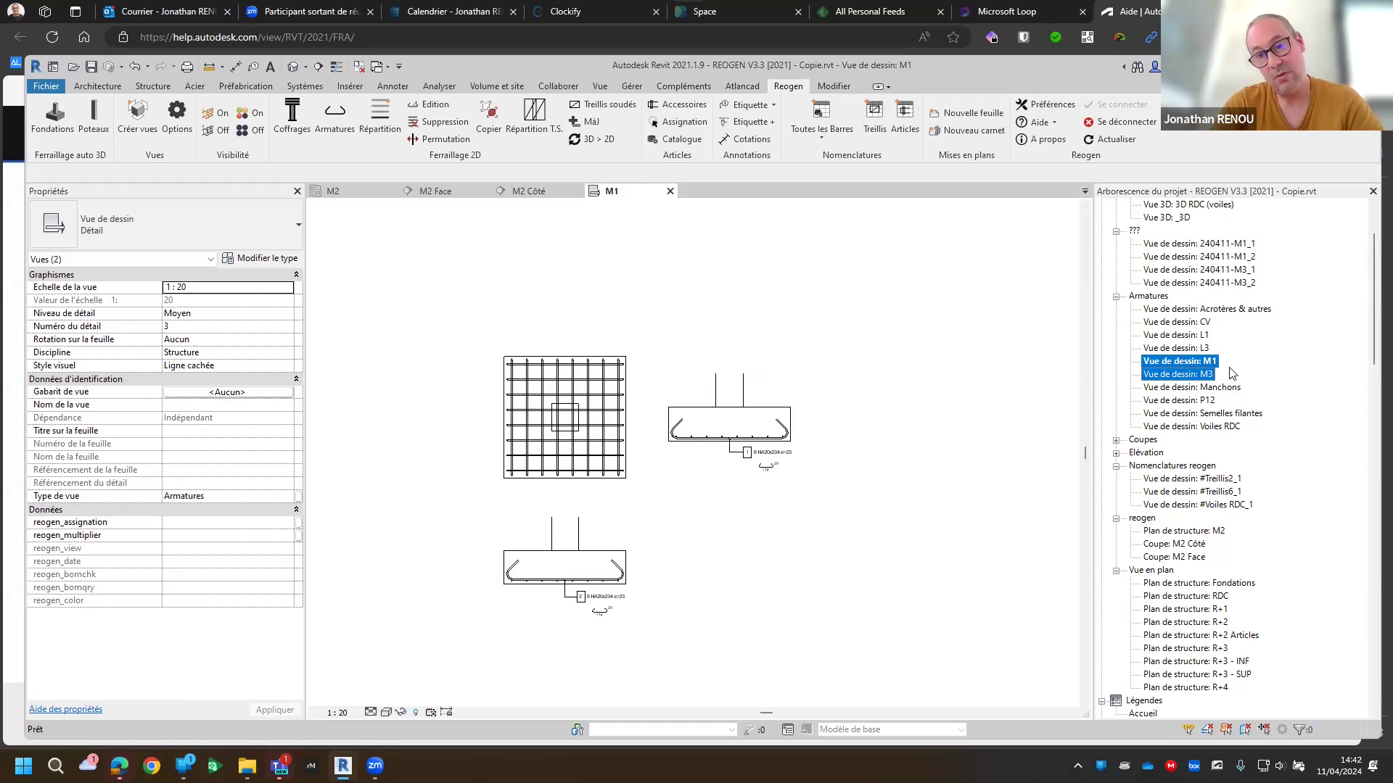
{"action": "left_click", "coordinate": [1174, 336], "text": "ctrl"}
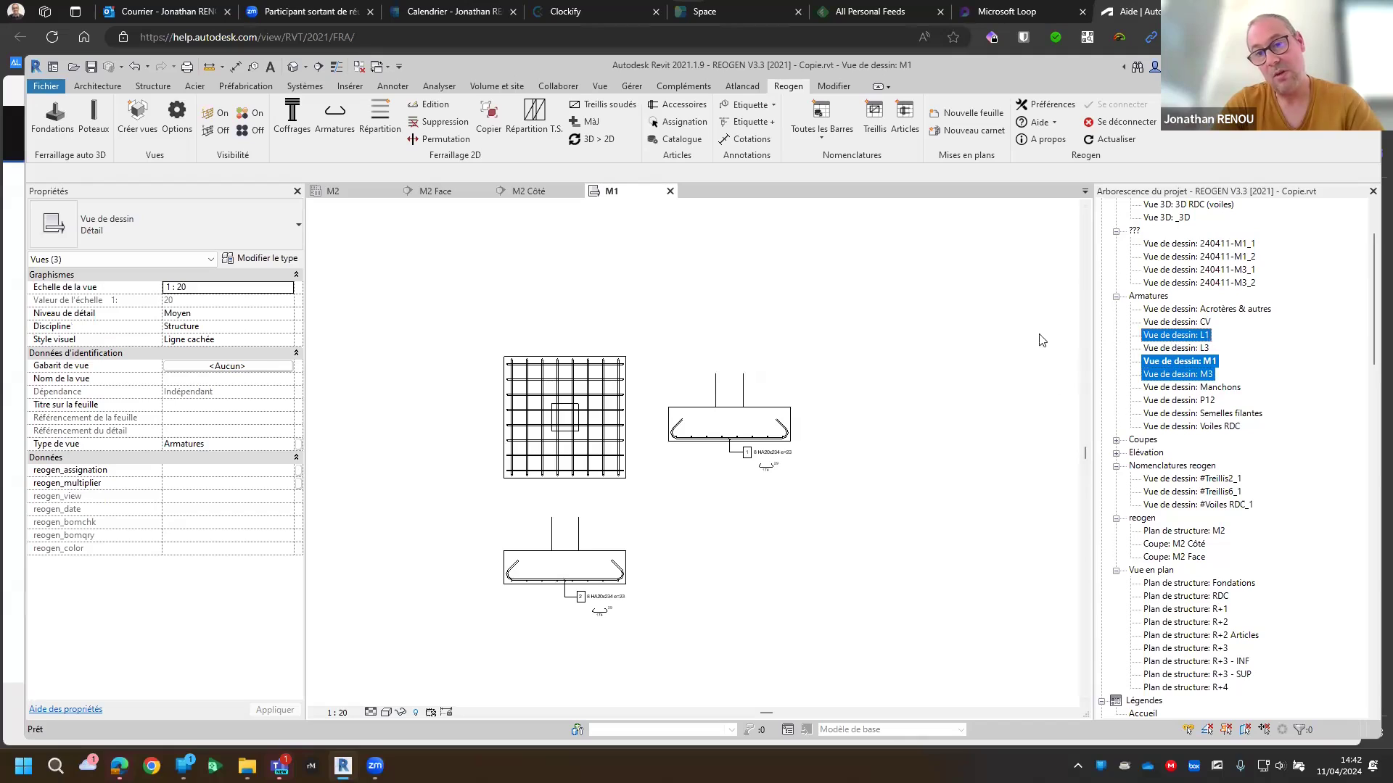
{"action": "left_click", "coordinate": [249, 114]}
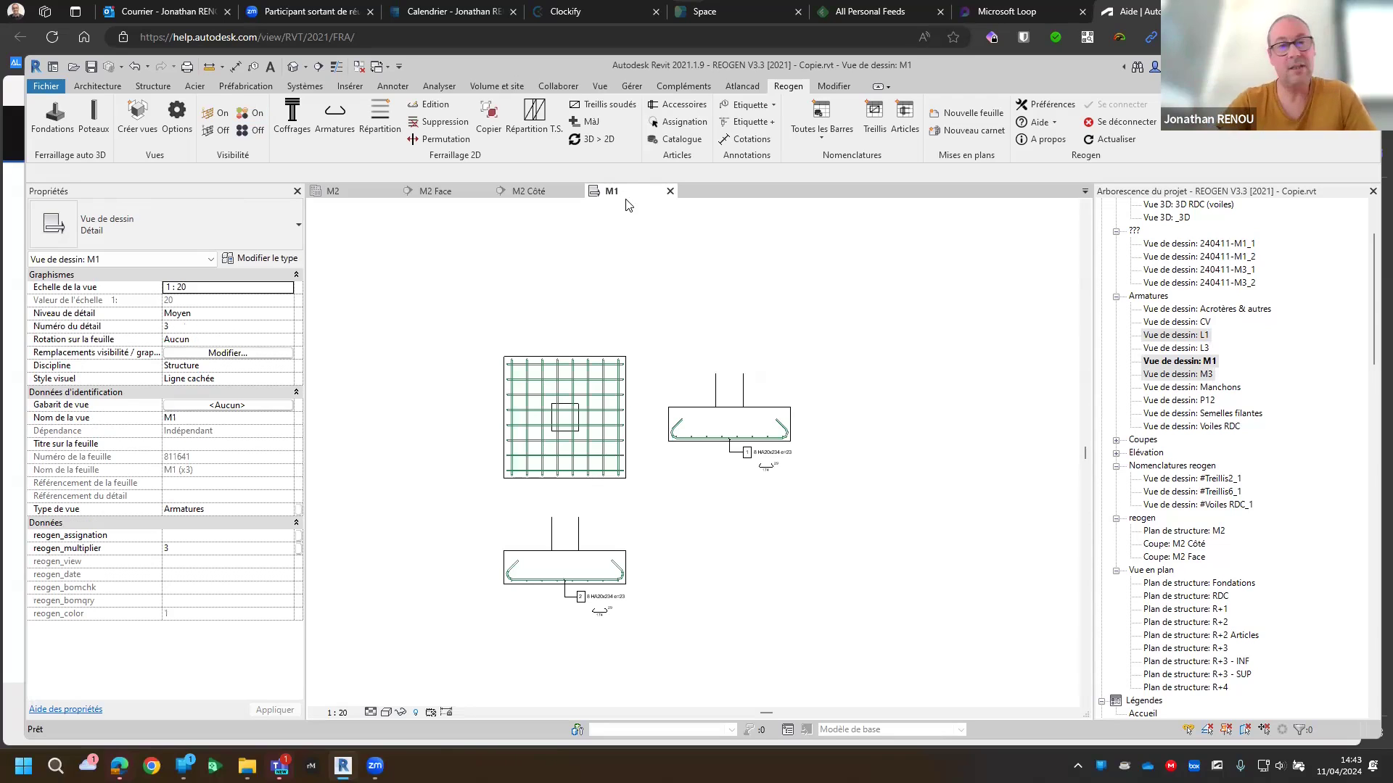
Open the drafting views M3, L3 and L1 to check the colours of their bars
{"action": "double_click", "coordinate": [1161, 374]}
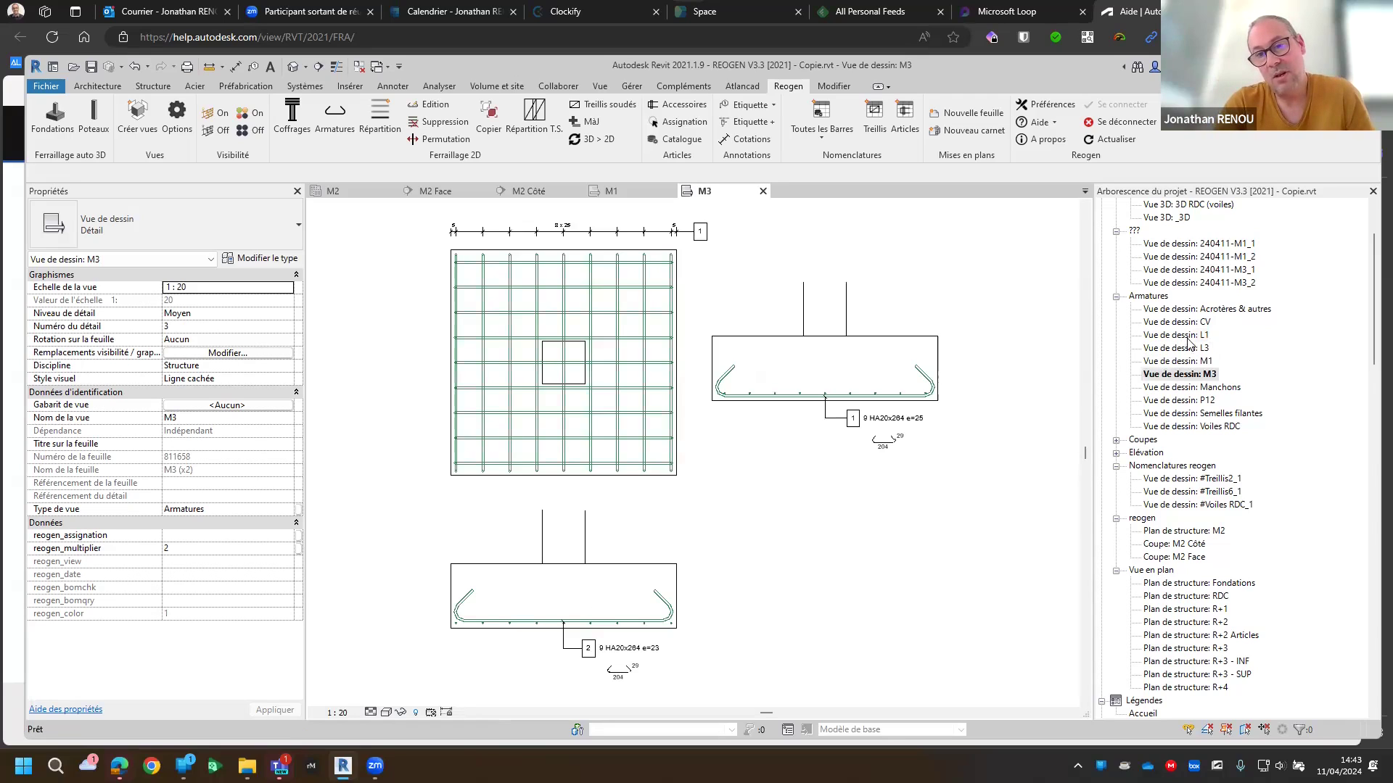
{"action": "double_click", "coordinate": [1184, 349]}
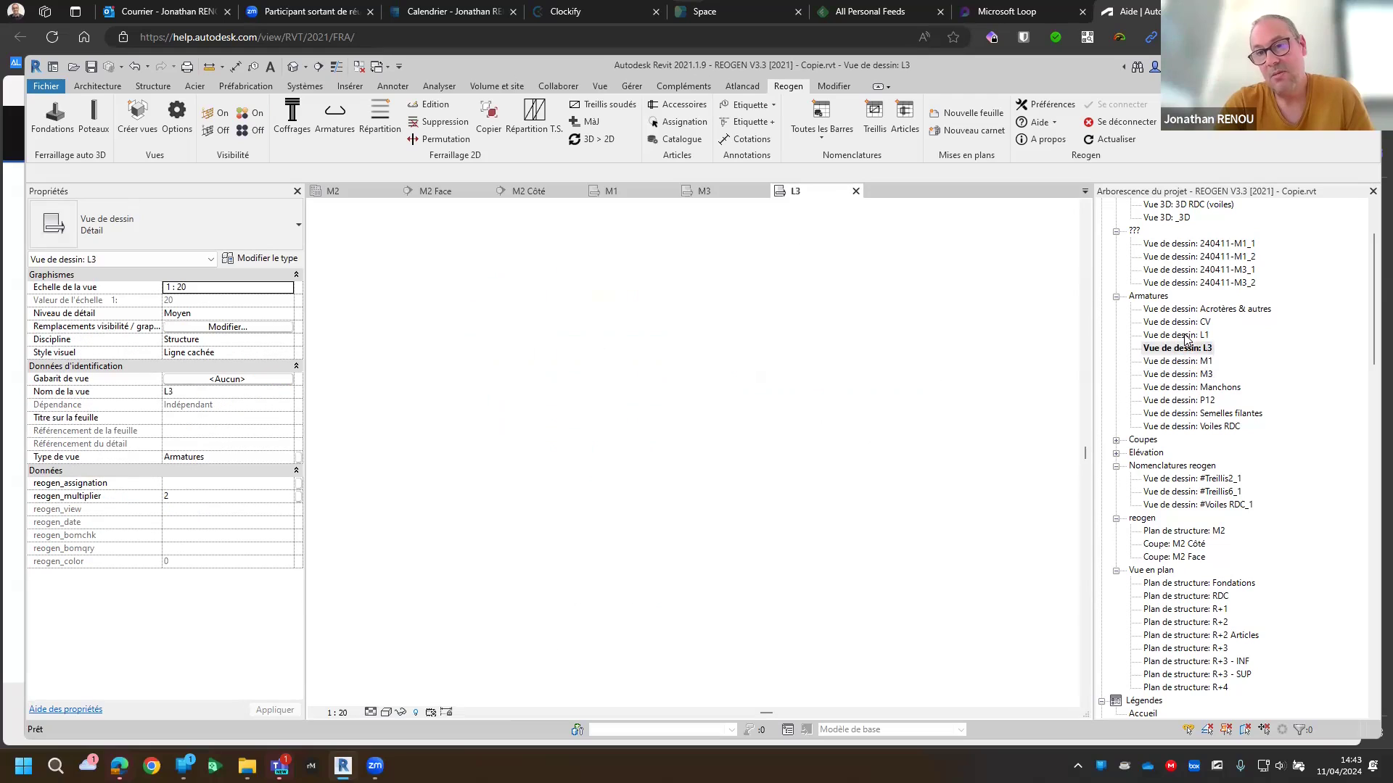
{"action": "double_click", "coordinate": [1184, 336]}
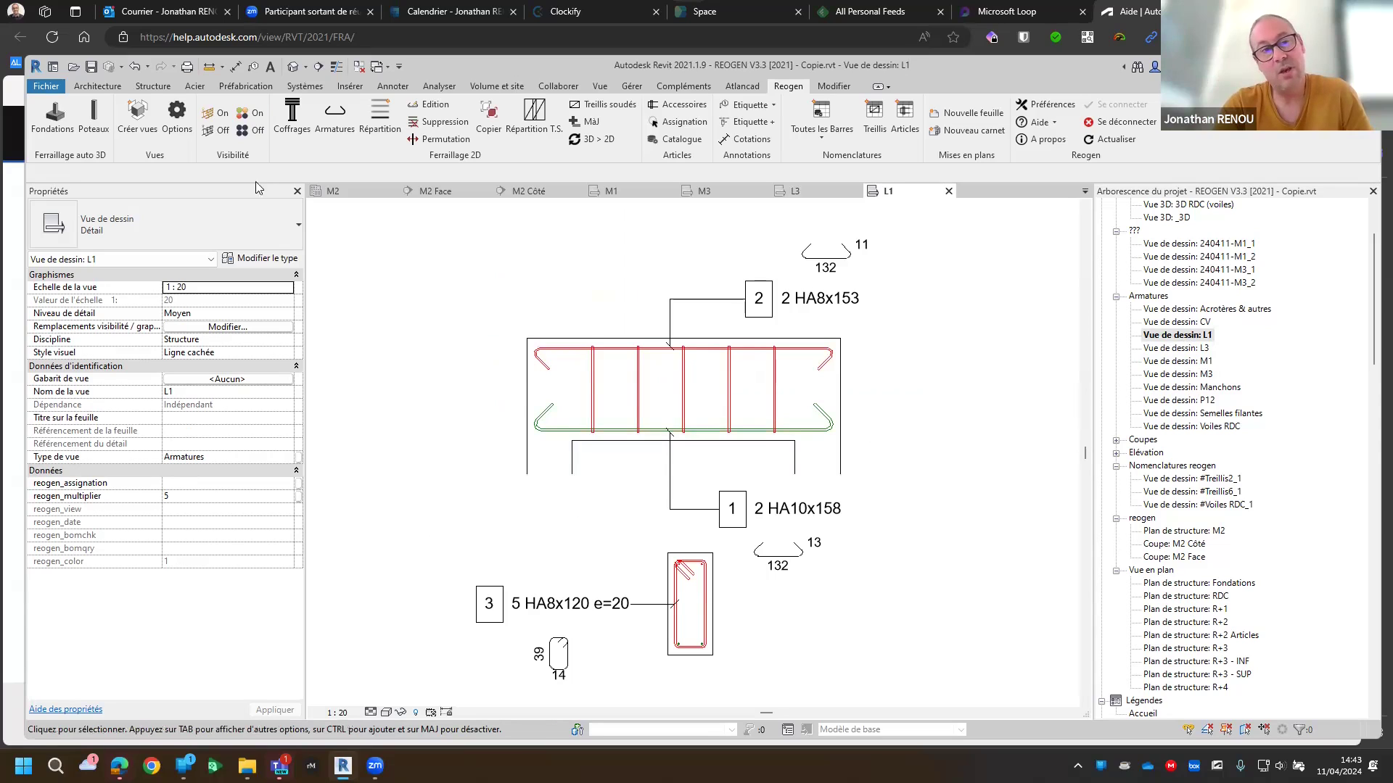
Turn off the bar colouring from the L1 drafting view
{"action": "left_click", "coordinate": [254, 132]}
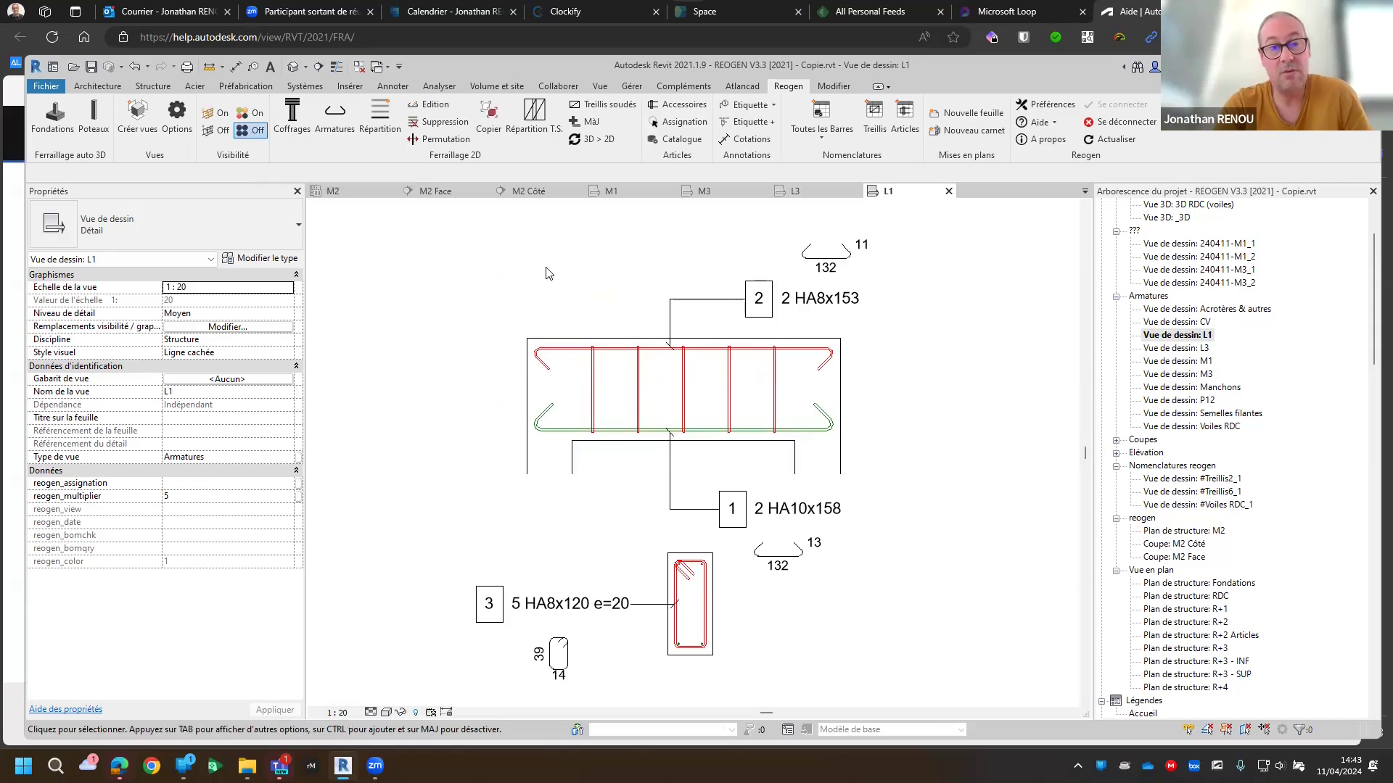